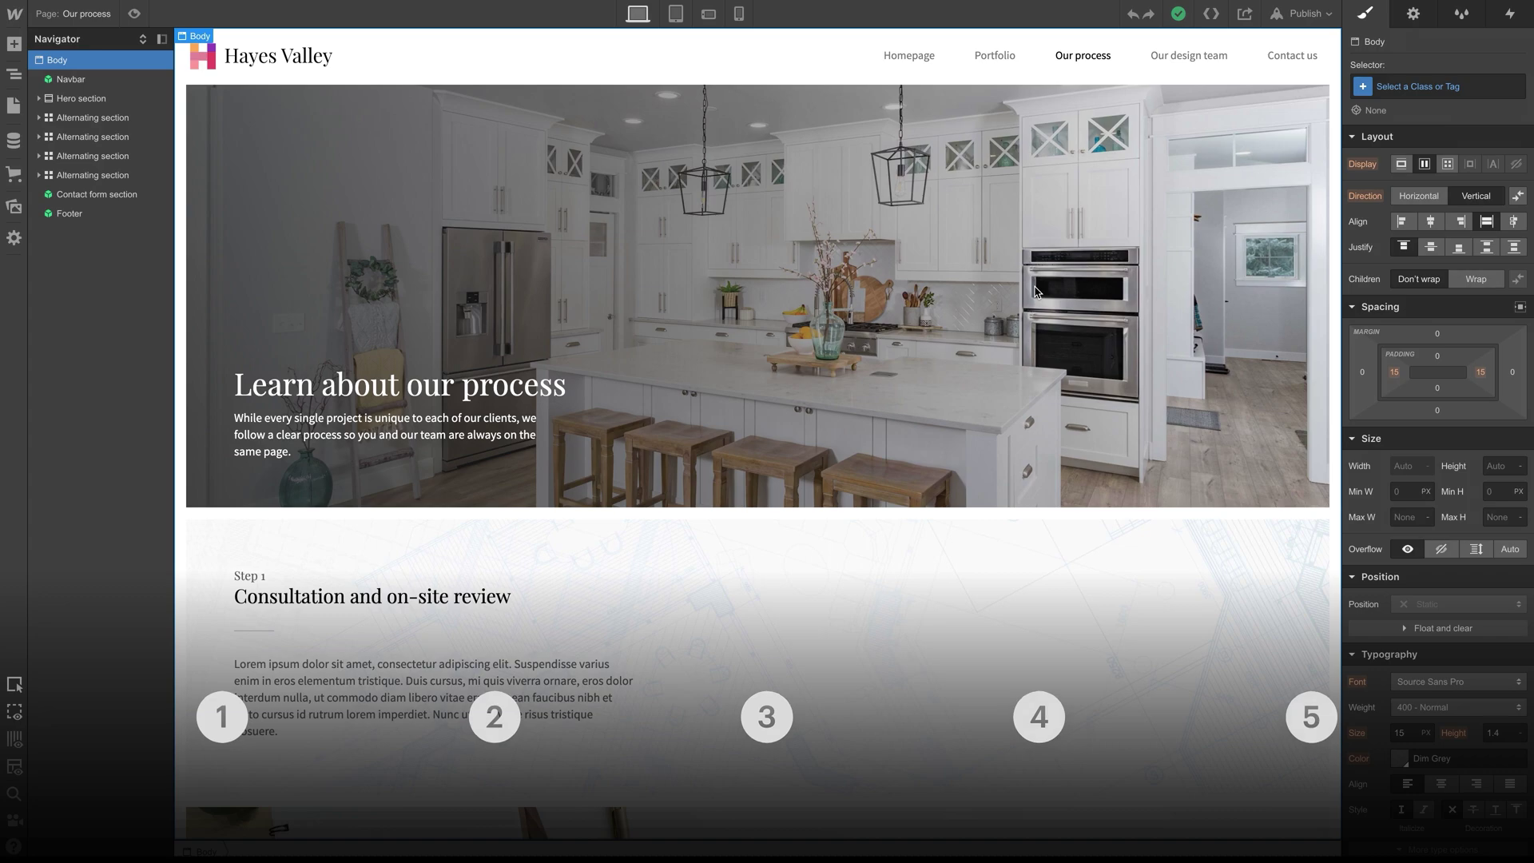
scroll(1035, 291, "down", 3)
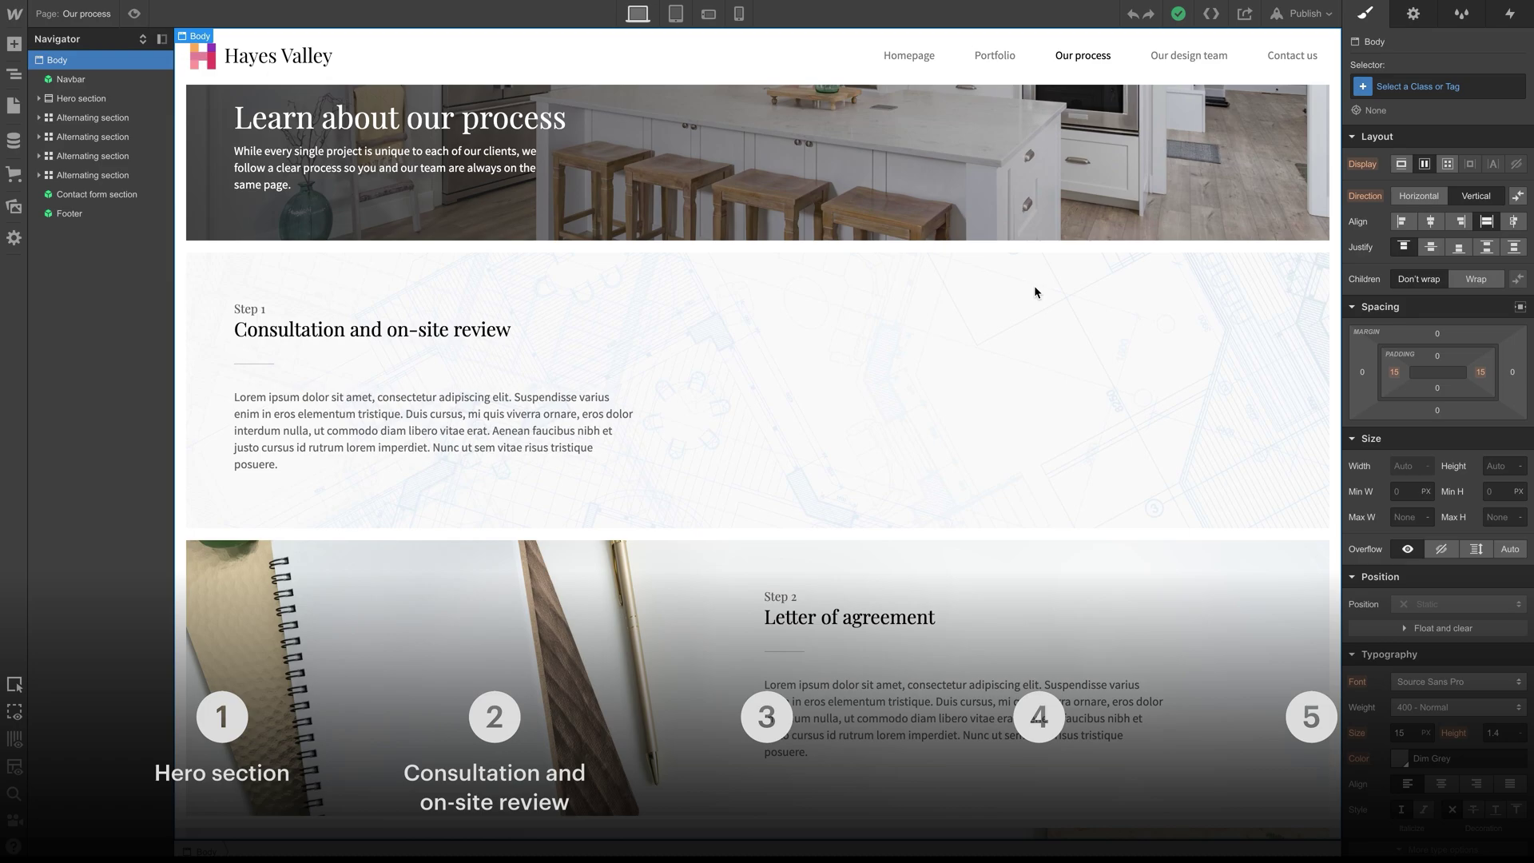
scroll(1035, 289, "down", 6)
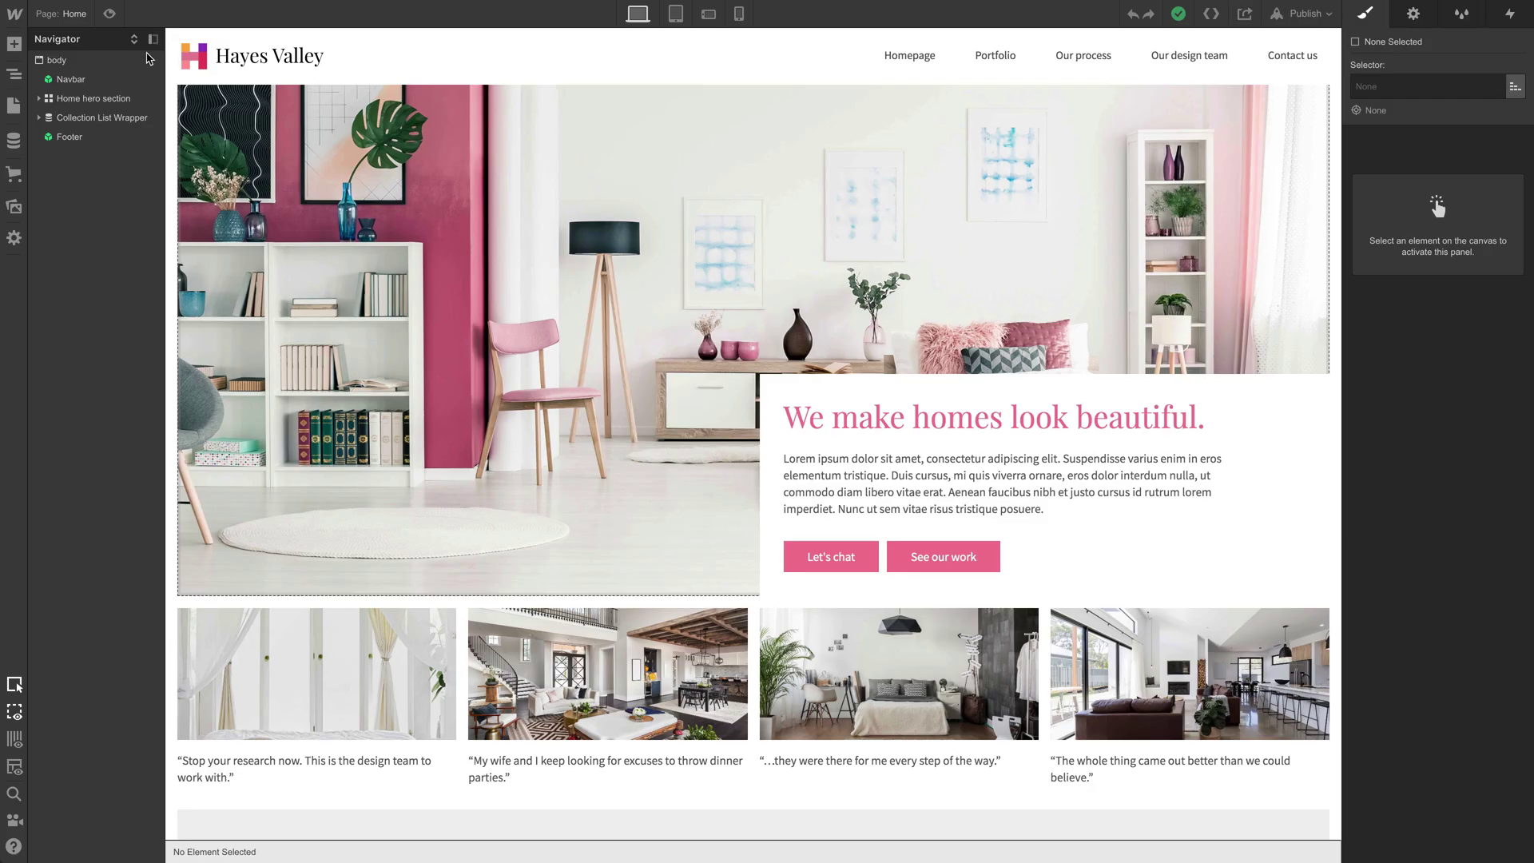
Step: Create a new static page named "Our process"
left_click(49, 17)
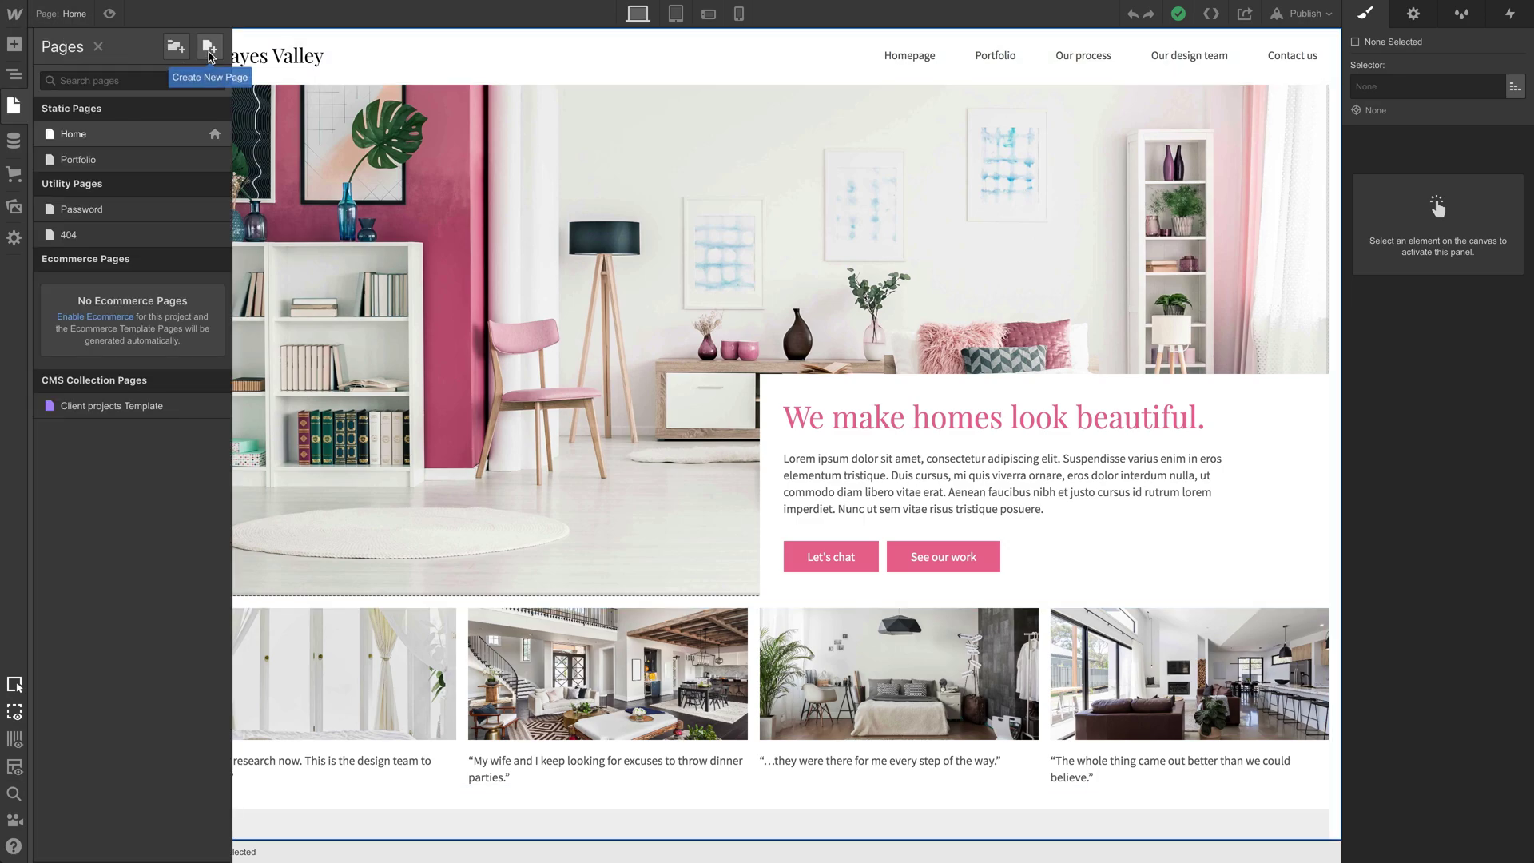
left_click(209, 49)
type("Process")
key("ctrl+a")
type("Our process")
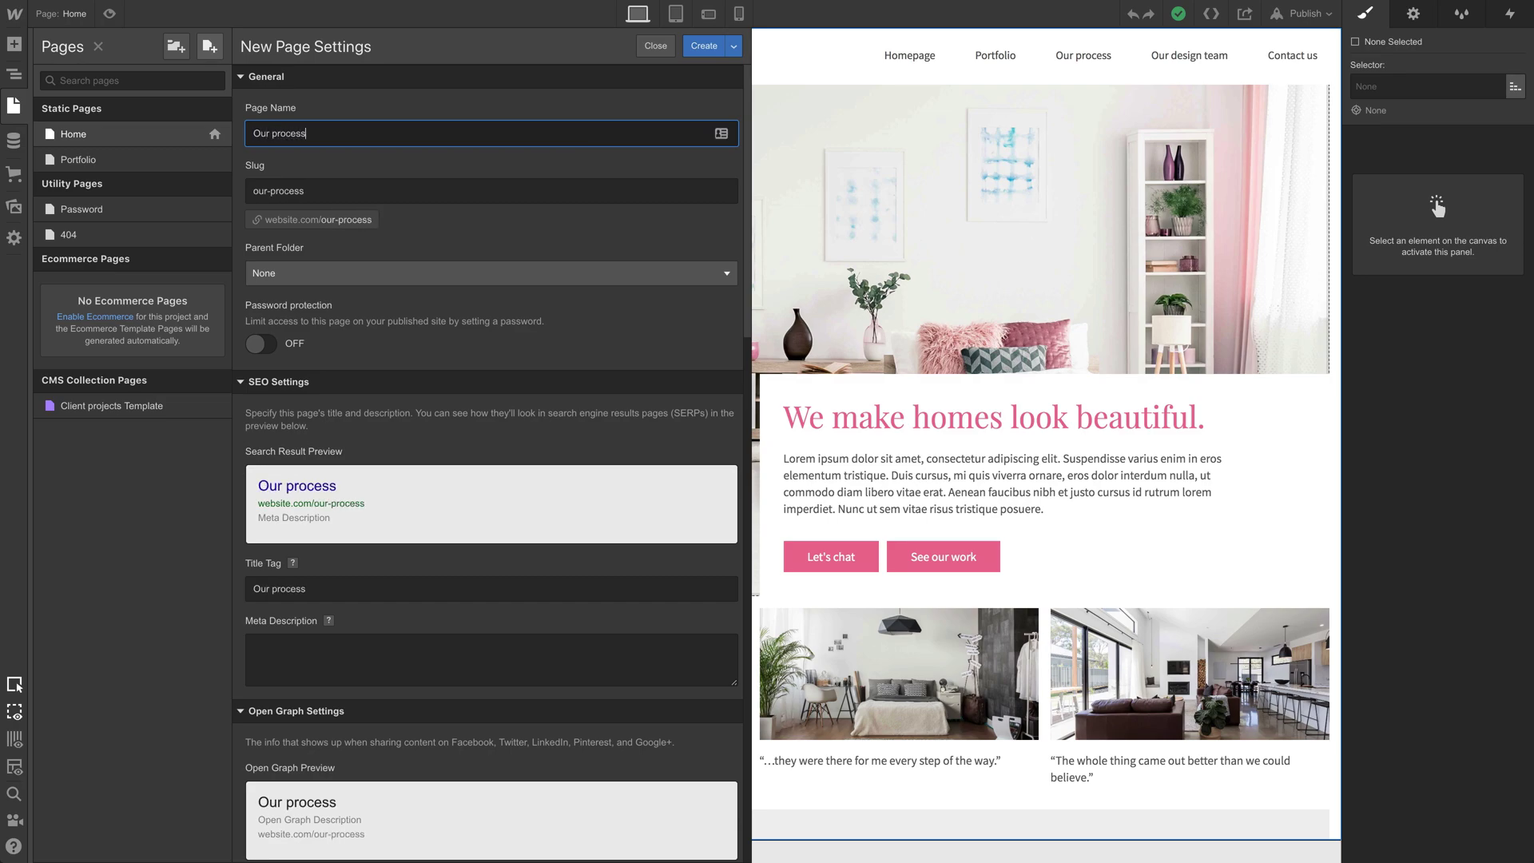
key("Return")
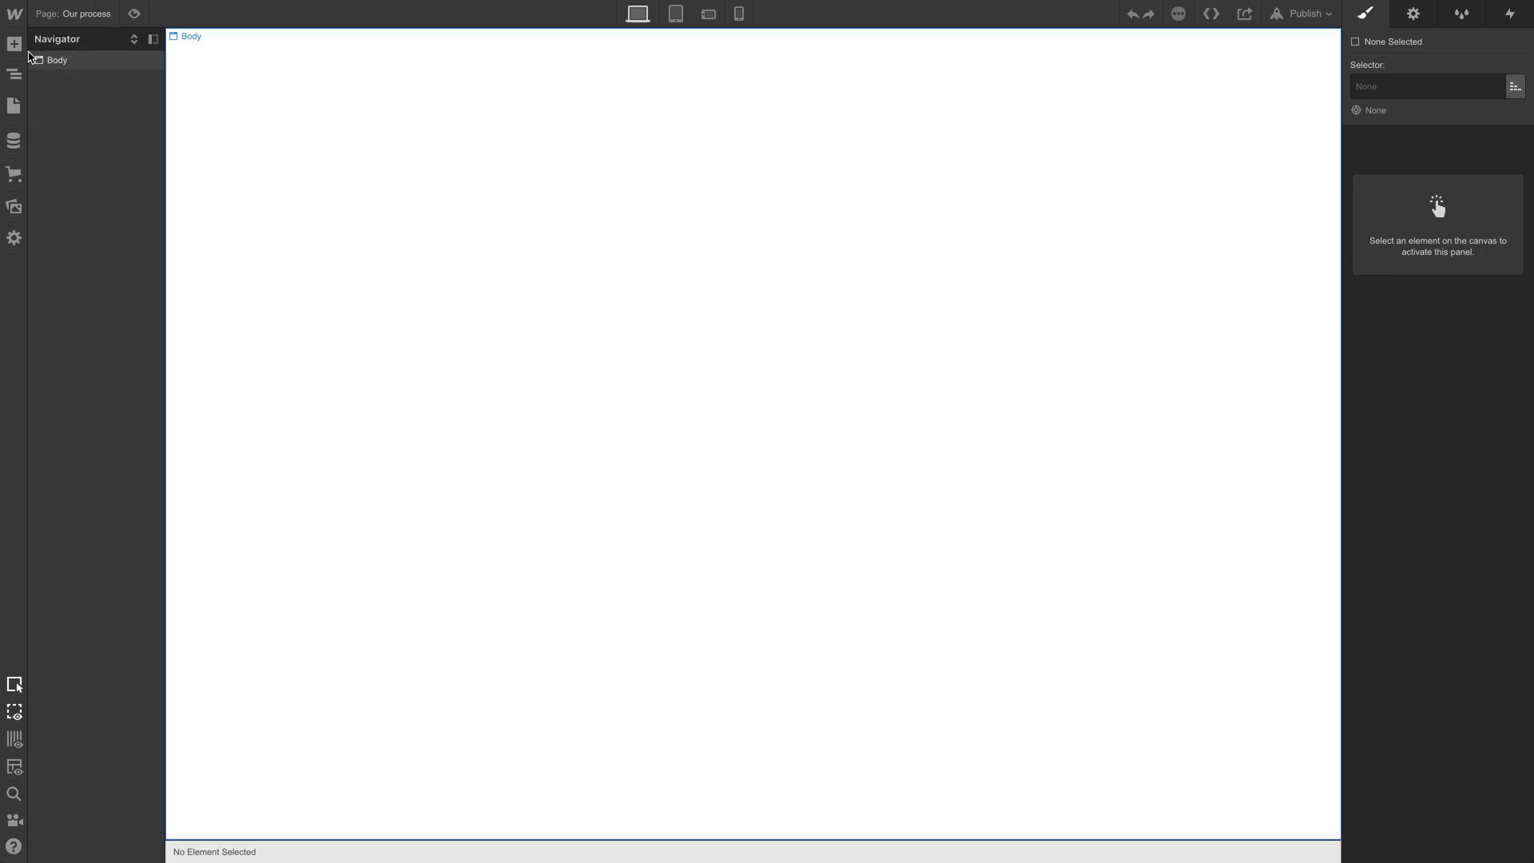
Step: Add a section to the empty page body and apply the existing "Hero section" class to it
left_click(14, 45)
left_click_drag(64, 155, 387, 145)
left_click(1412, 88)
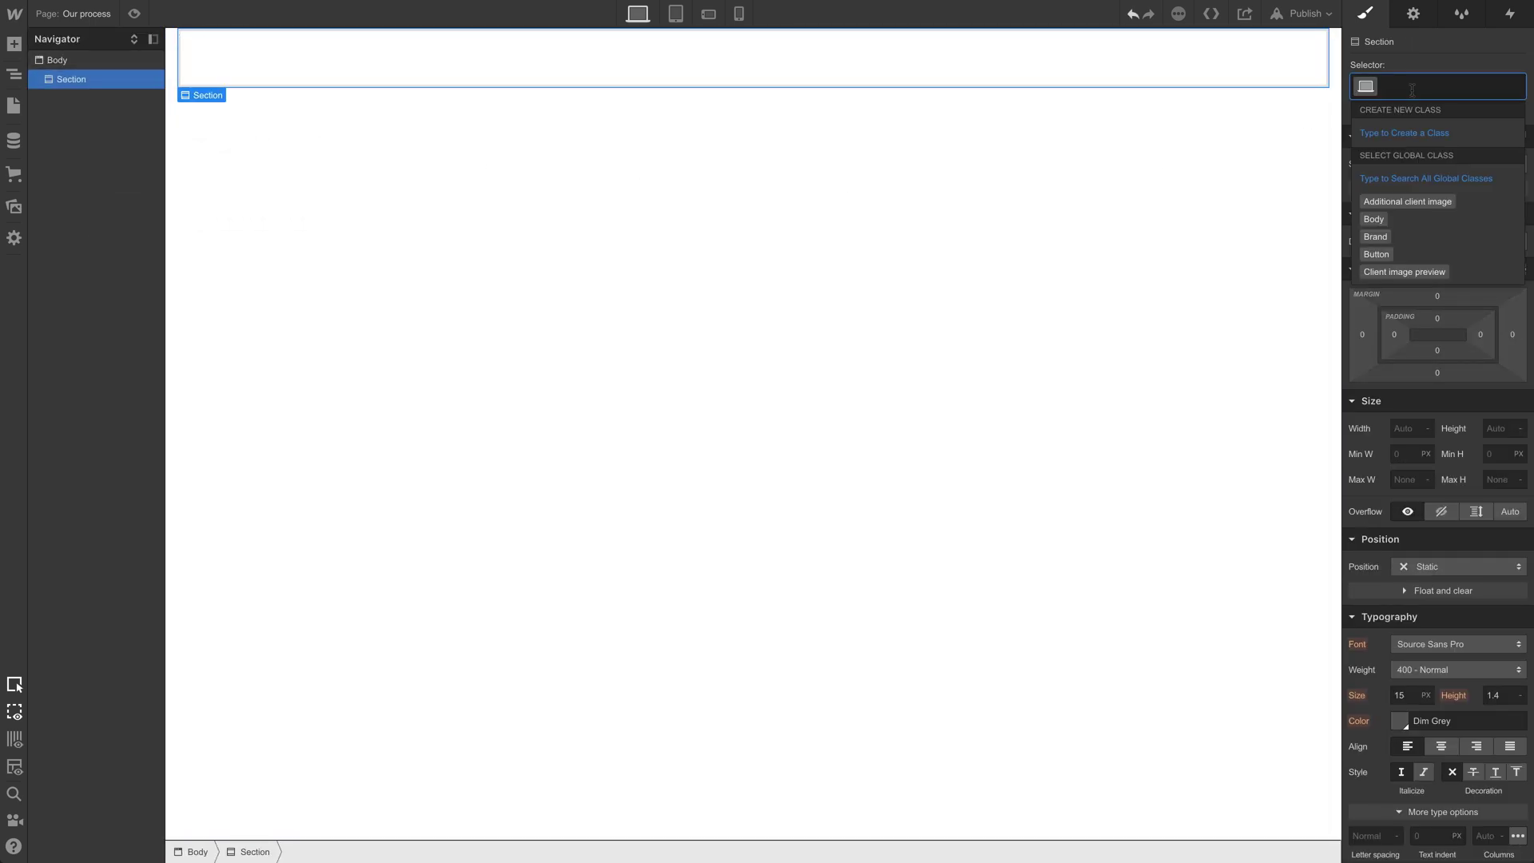
type("hero")
key("Down")
key("Down")
key("Down")
key("Return")
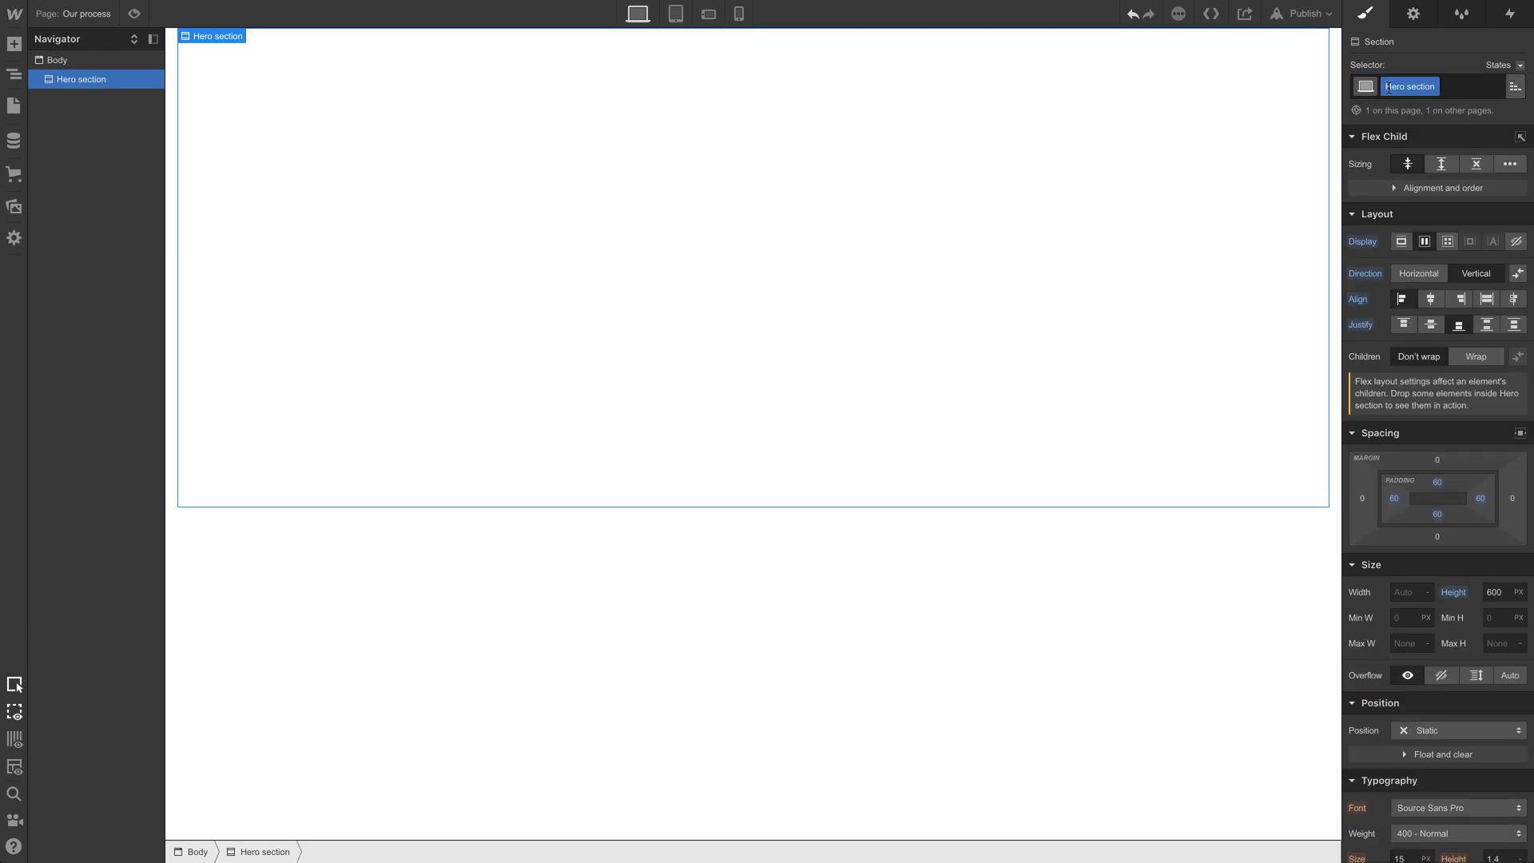
Step: Apply the "Portfolio" combo class to the hero section and duplicate that class as "Process"
left_click(1475, 85)
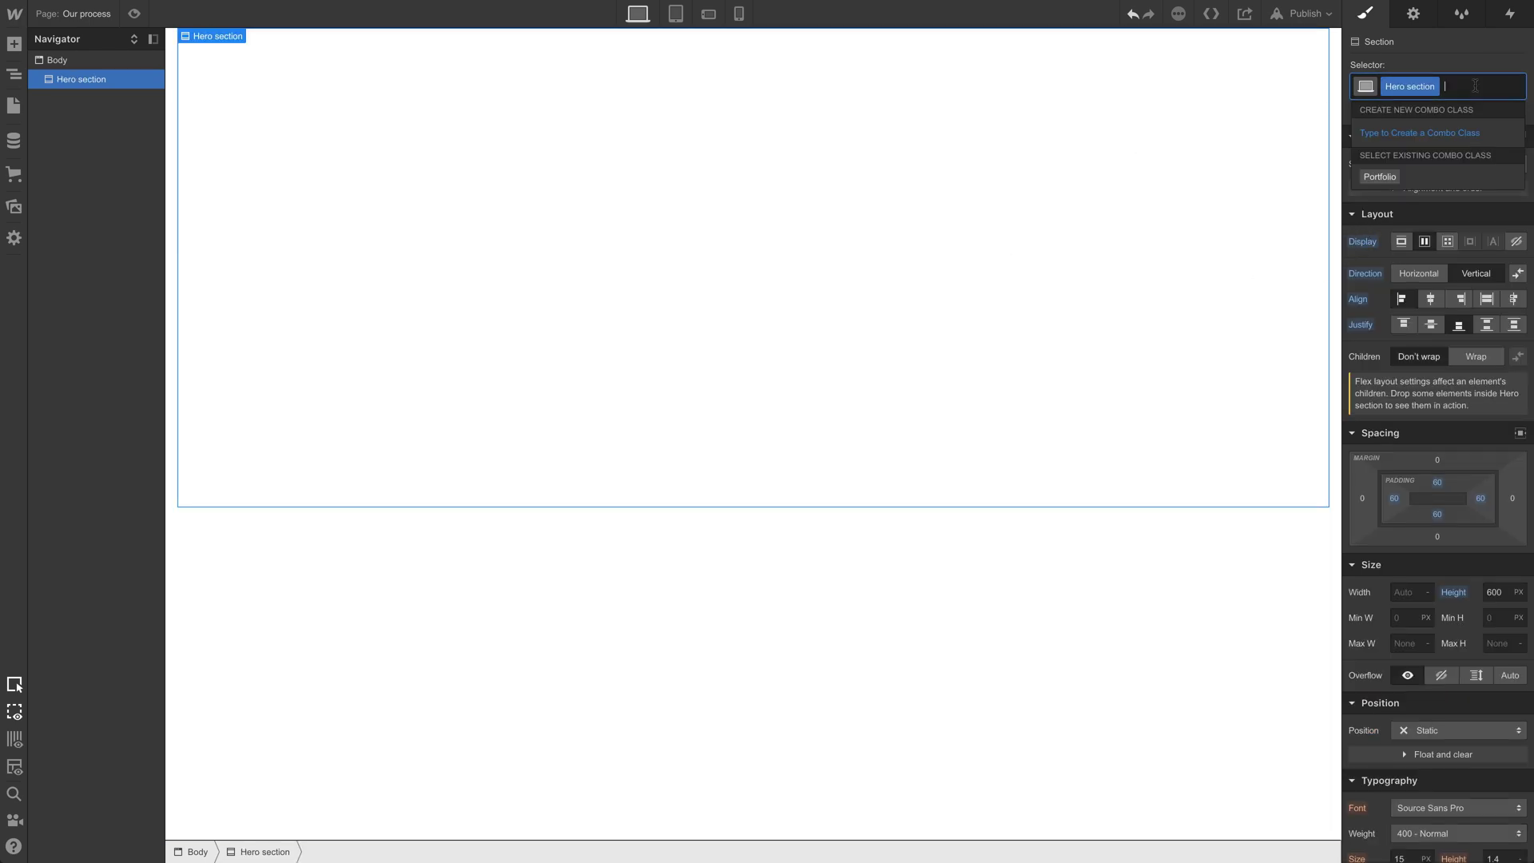
left_click(1381, 177)
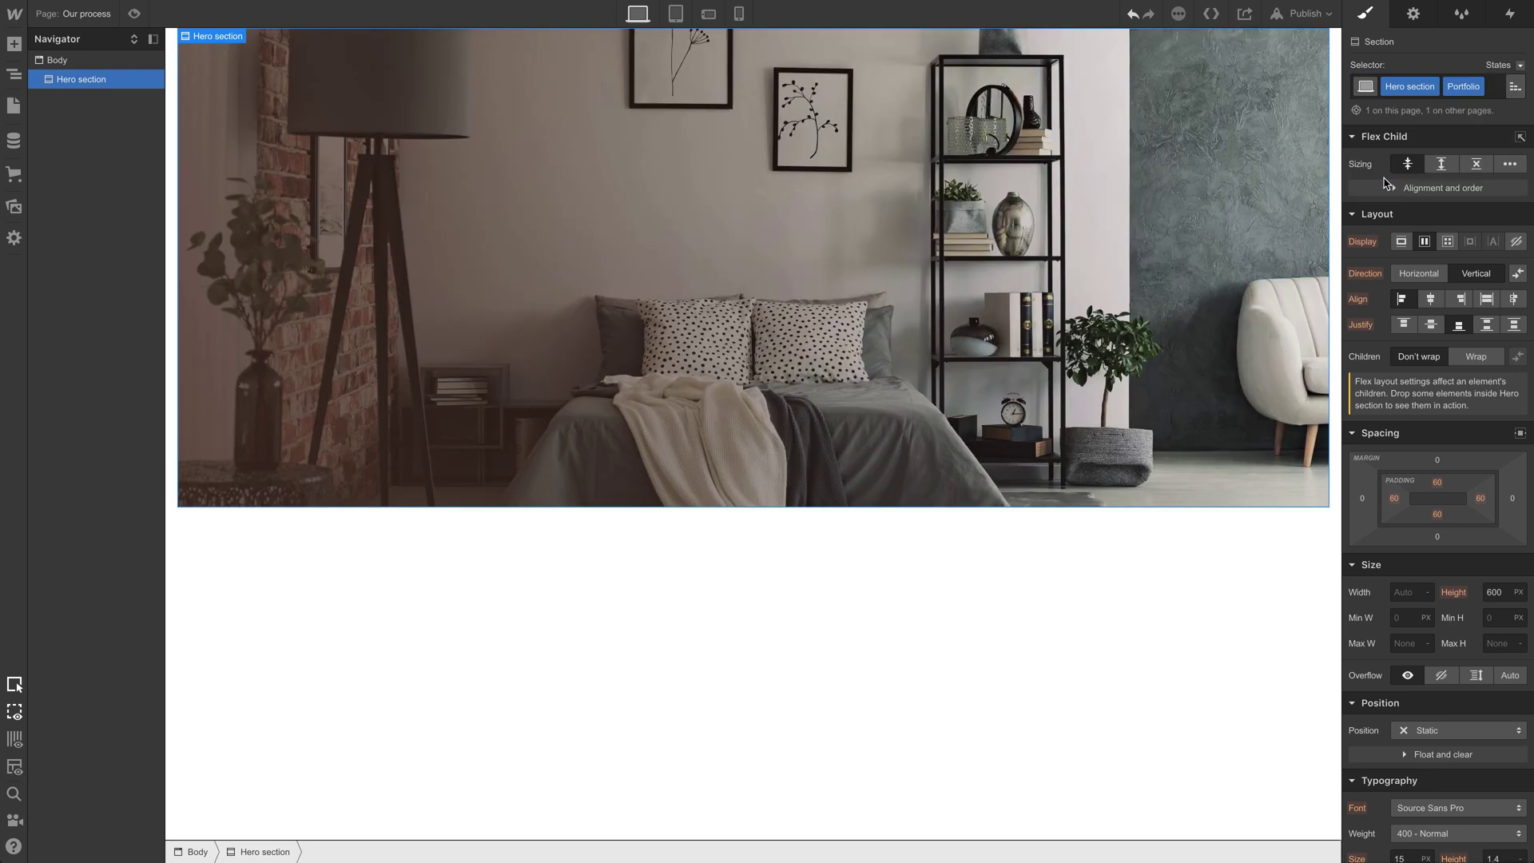
left_click(1478, 88)
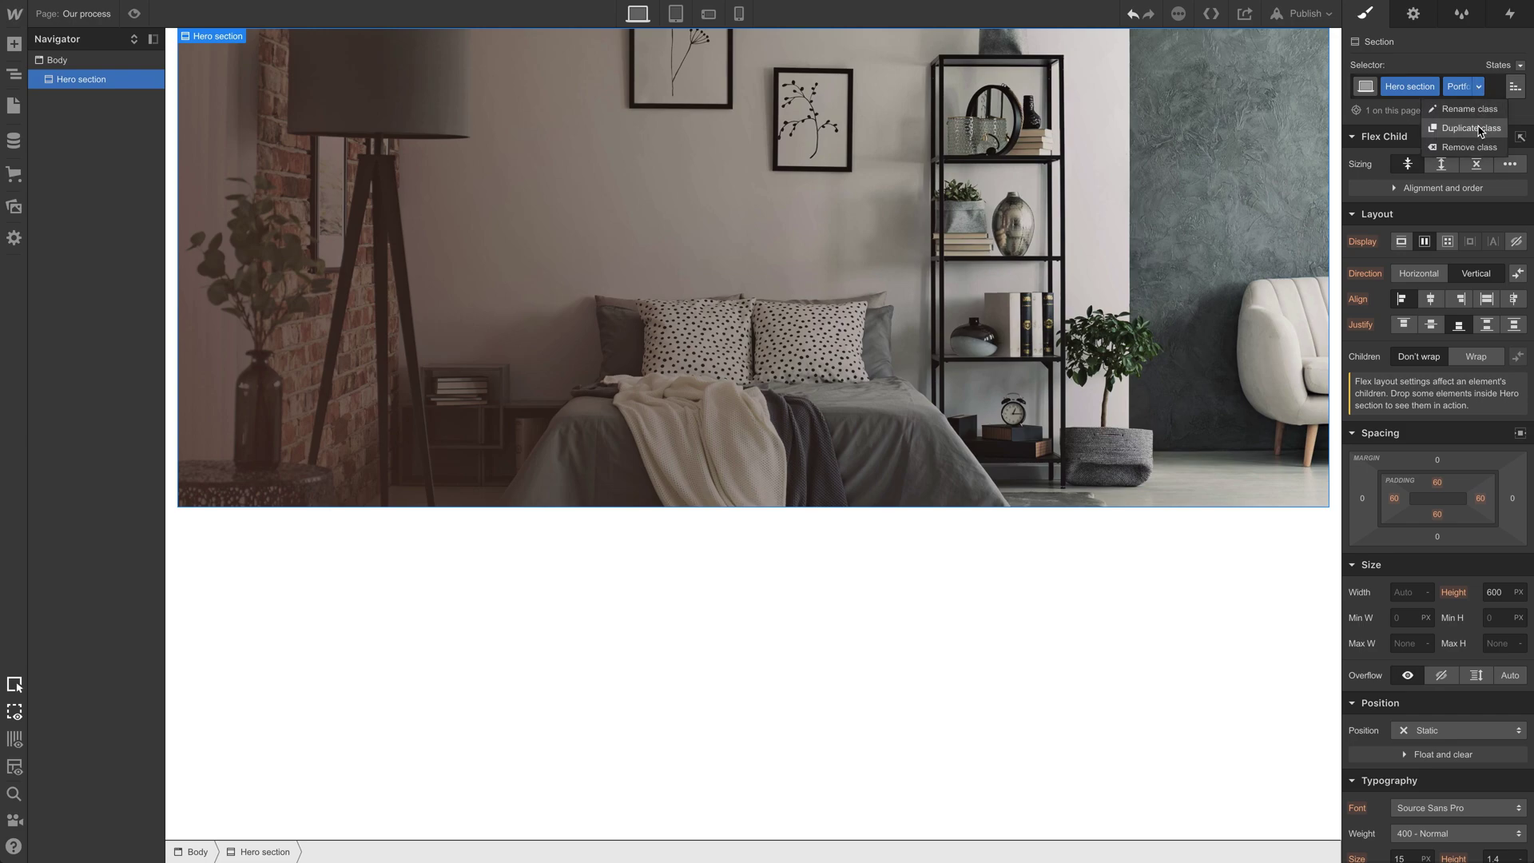
left_click(1480, 128)
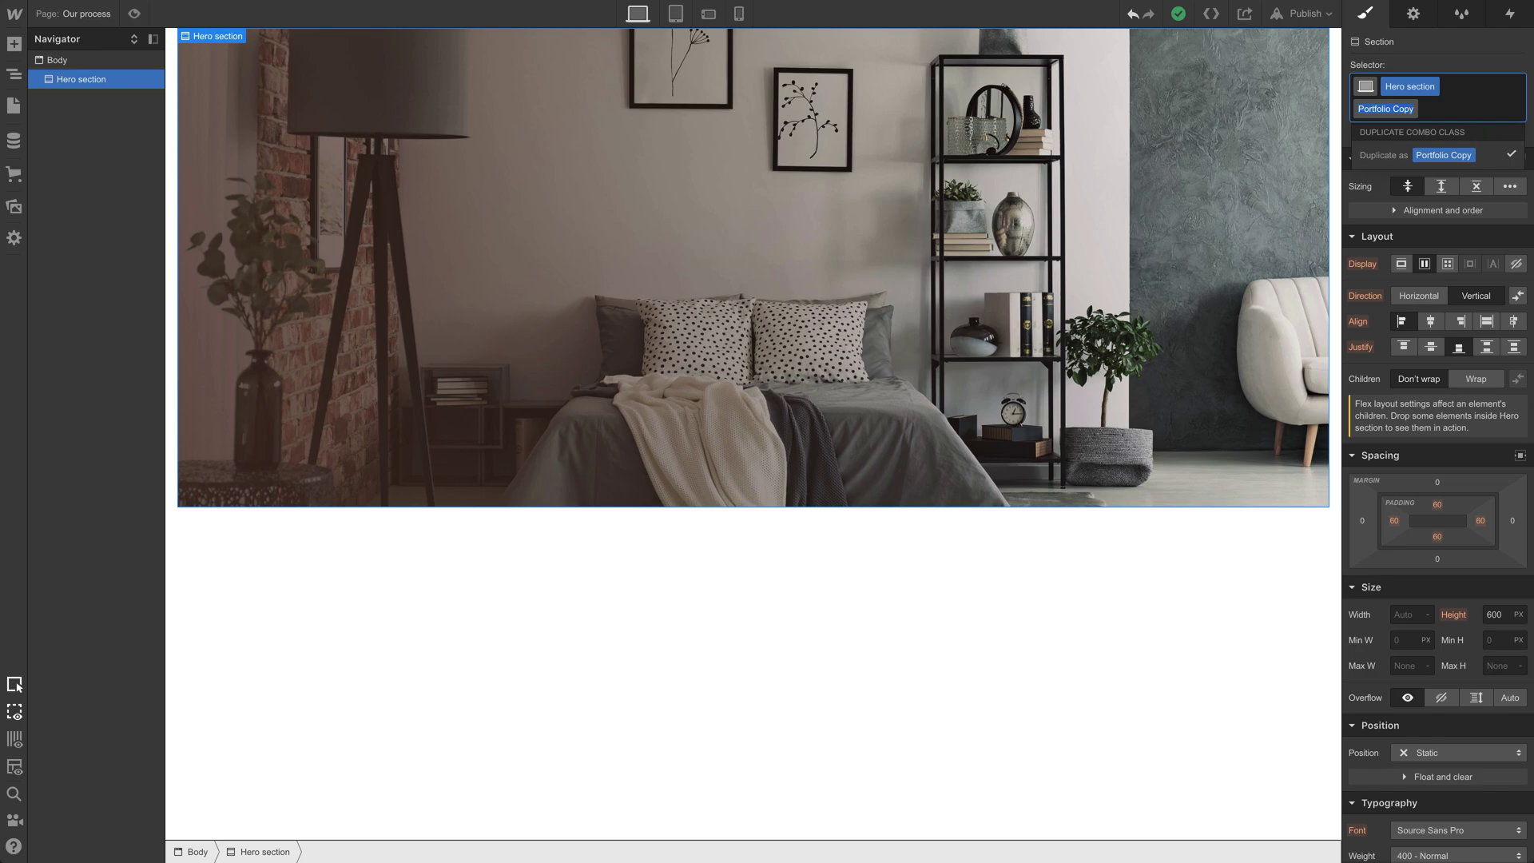
type("Process")
key("Return")
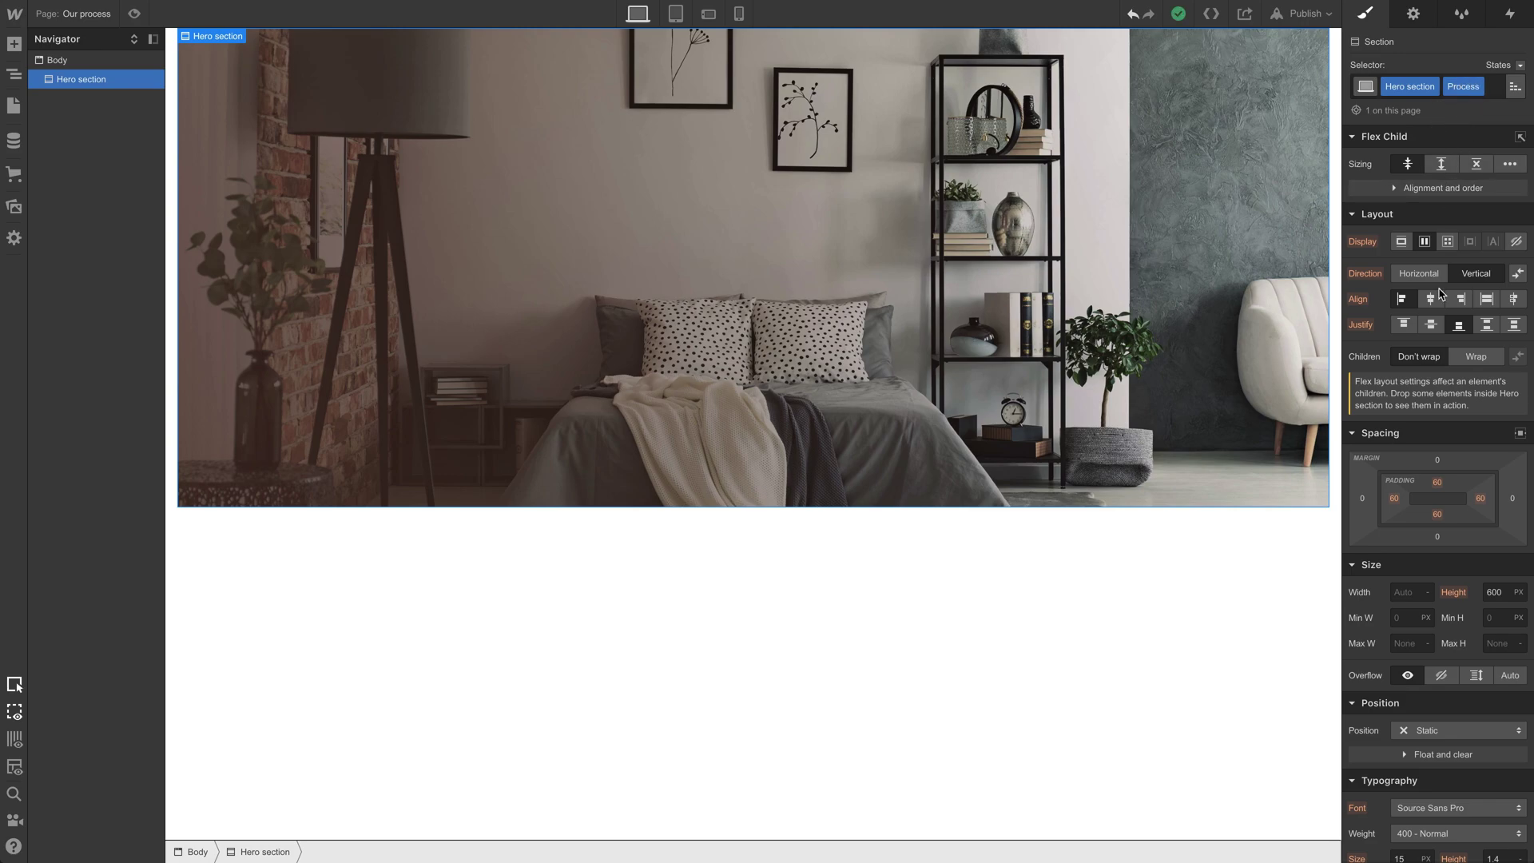
Step: Replace the hero section's background image with the white kitchen photo, Featured design 4.jpg
scroll(1374, 519, "down", 8)
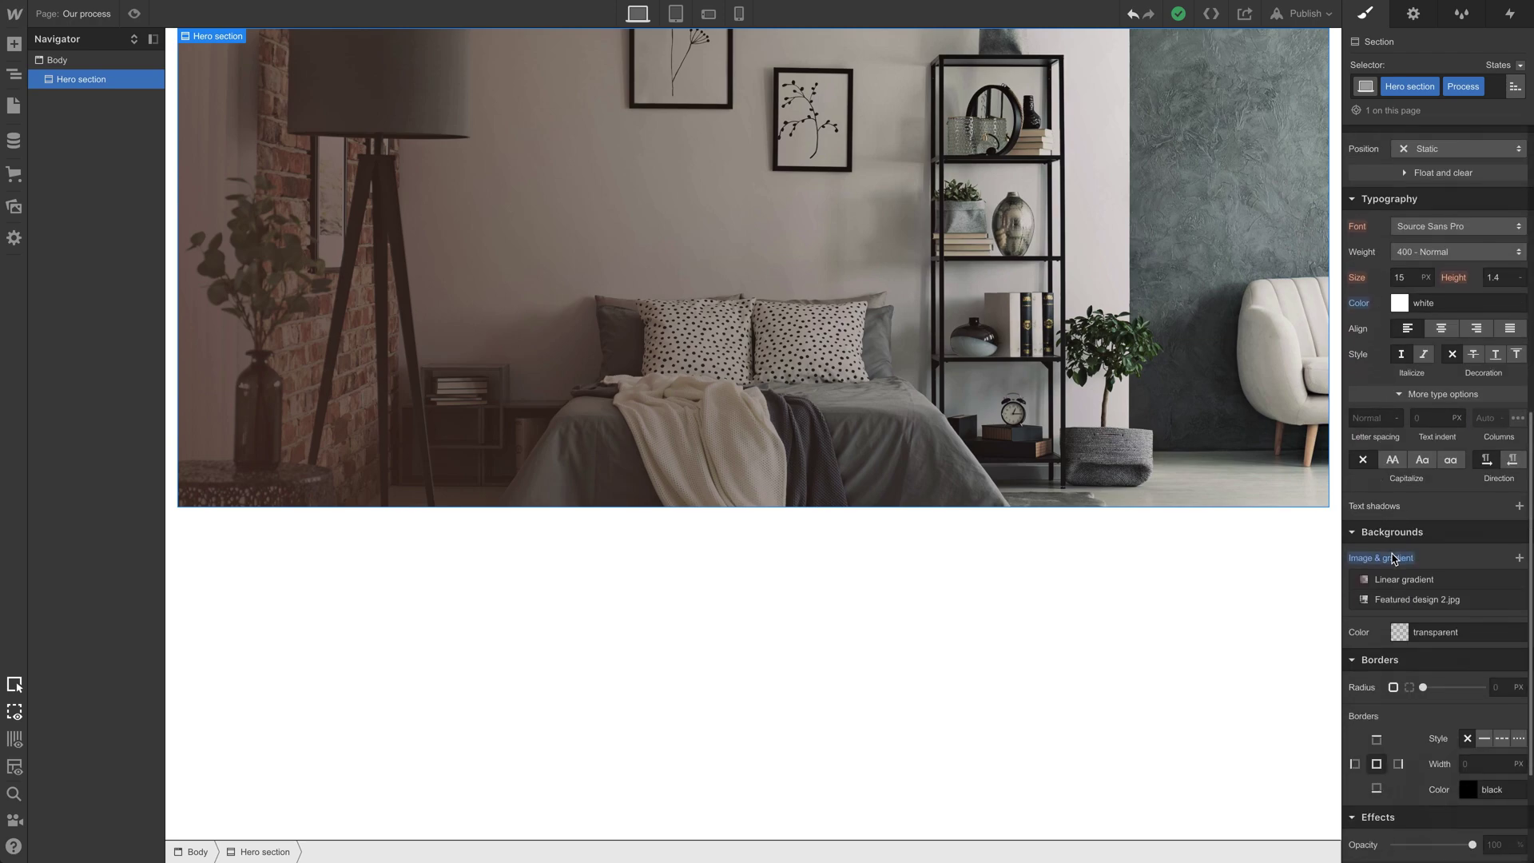
left_click(1410, 589)
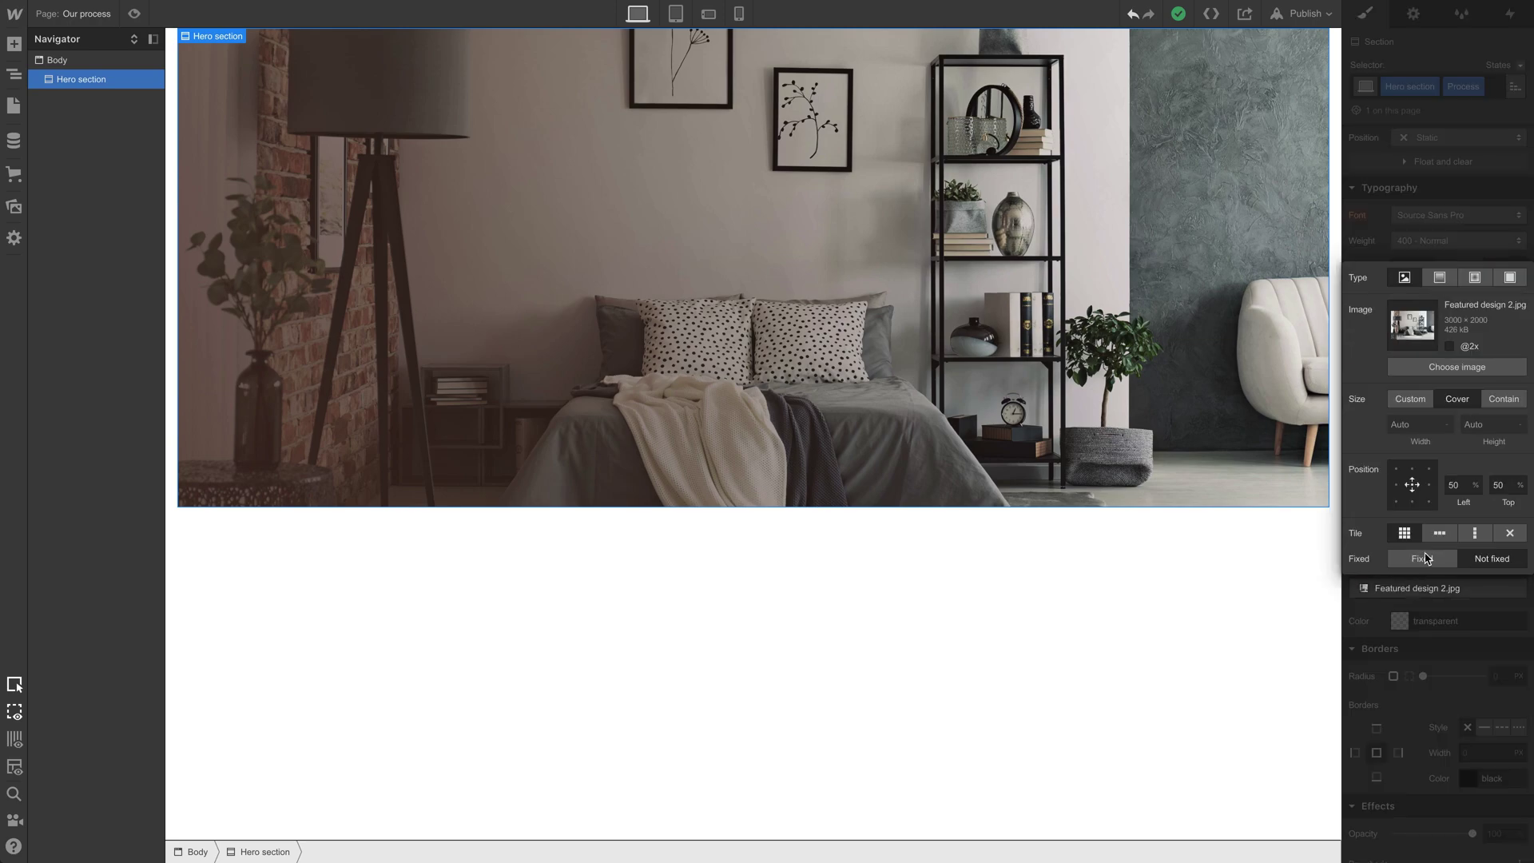
left_click(1474, 369)
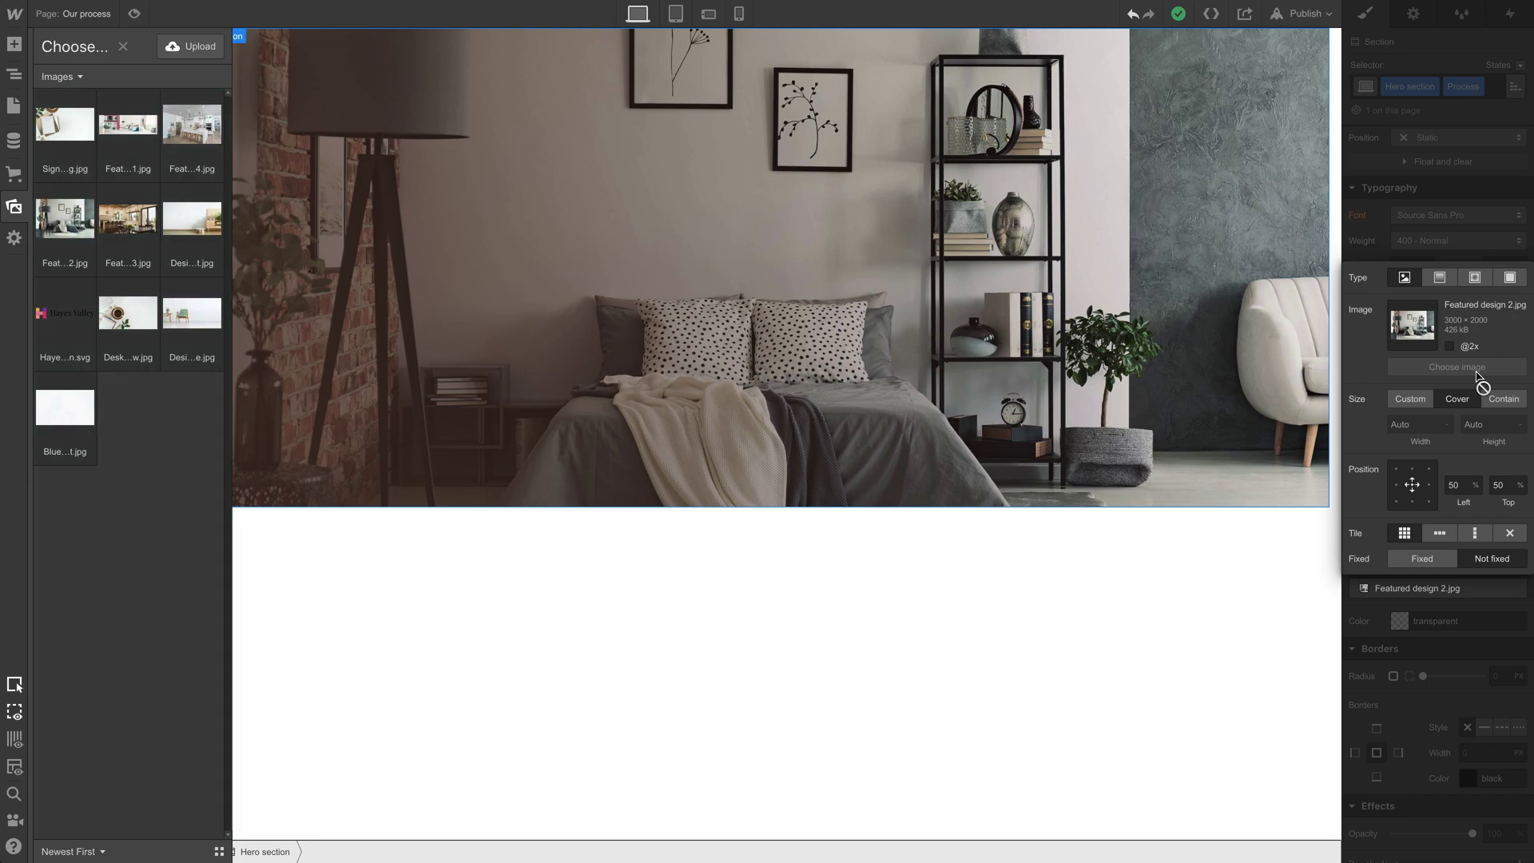
left_click(206, 126)
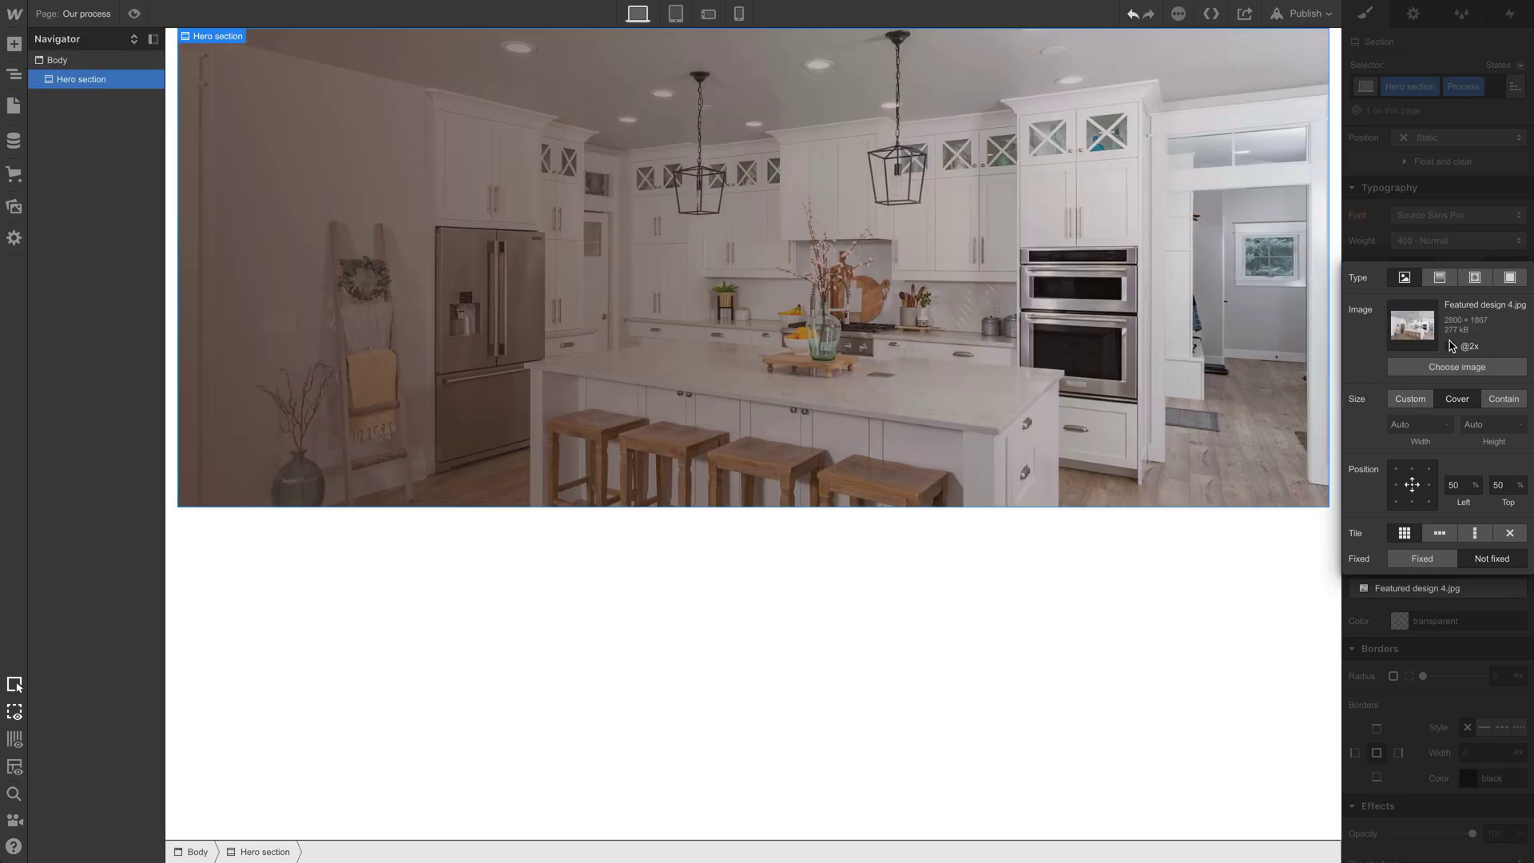
left_click(1460, 252)
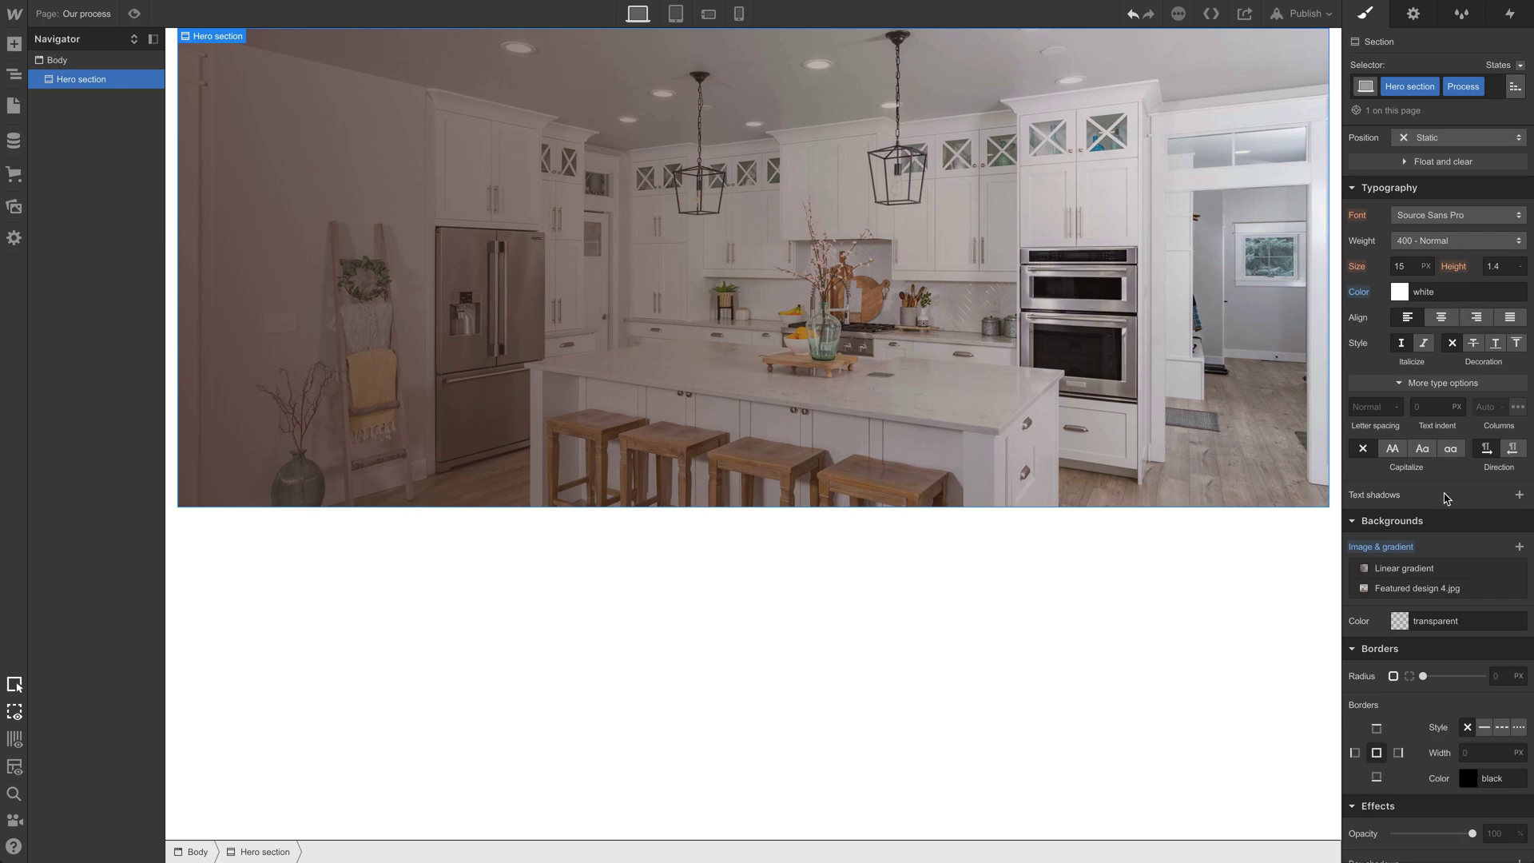
Step: Change the starting colour of the hero background's linear gradient to dark grey, RGB 34, 34, 34
left_click(1414, 568)
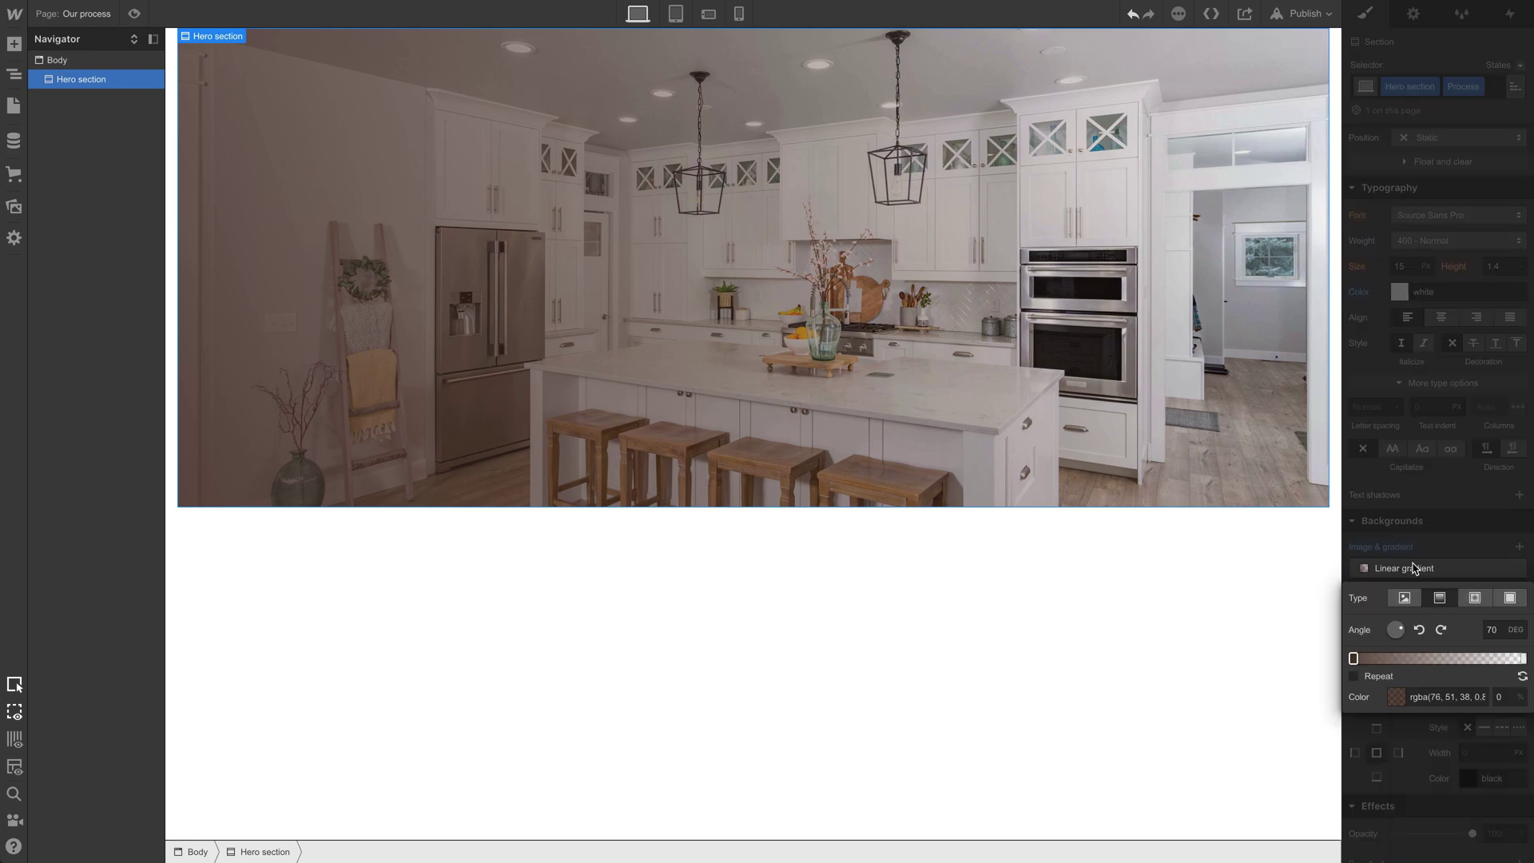
left_click(1354, 660)
left_click_drag(1457, 533, 1406, 464)
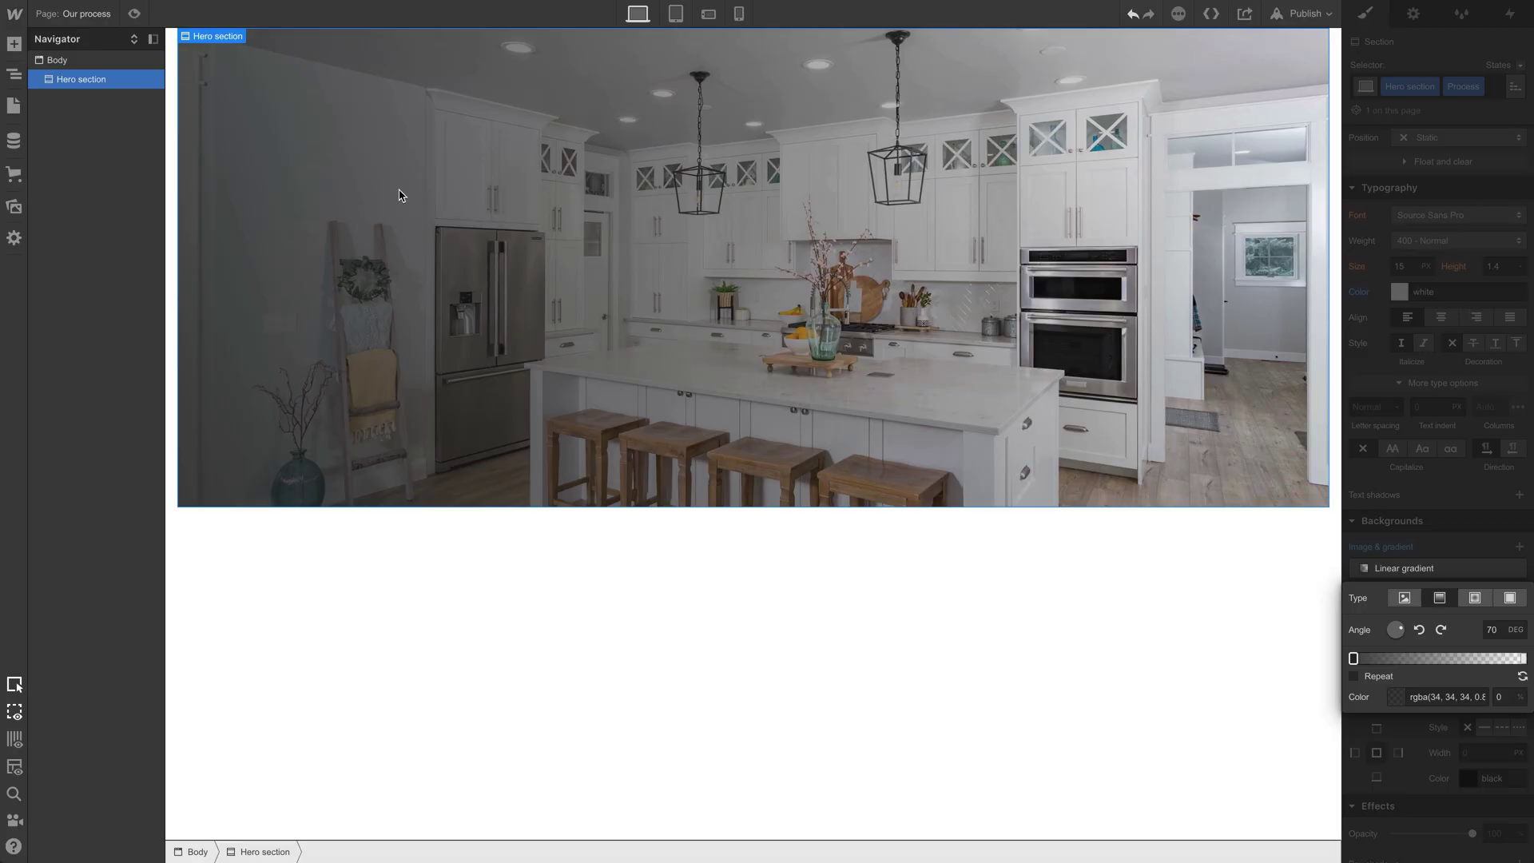
Step: Add an H1 heading inside the hero section with the text "Learn about our process"
left_click(13, 45)
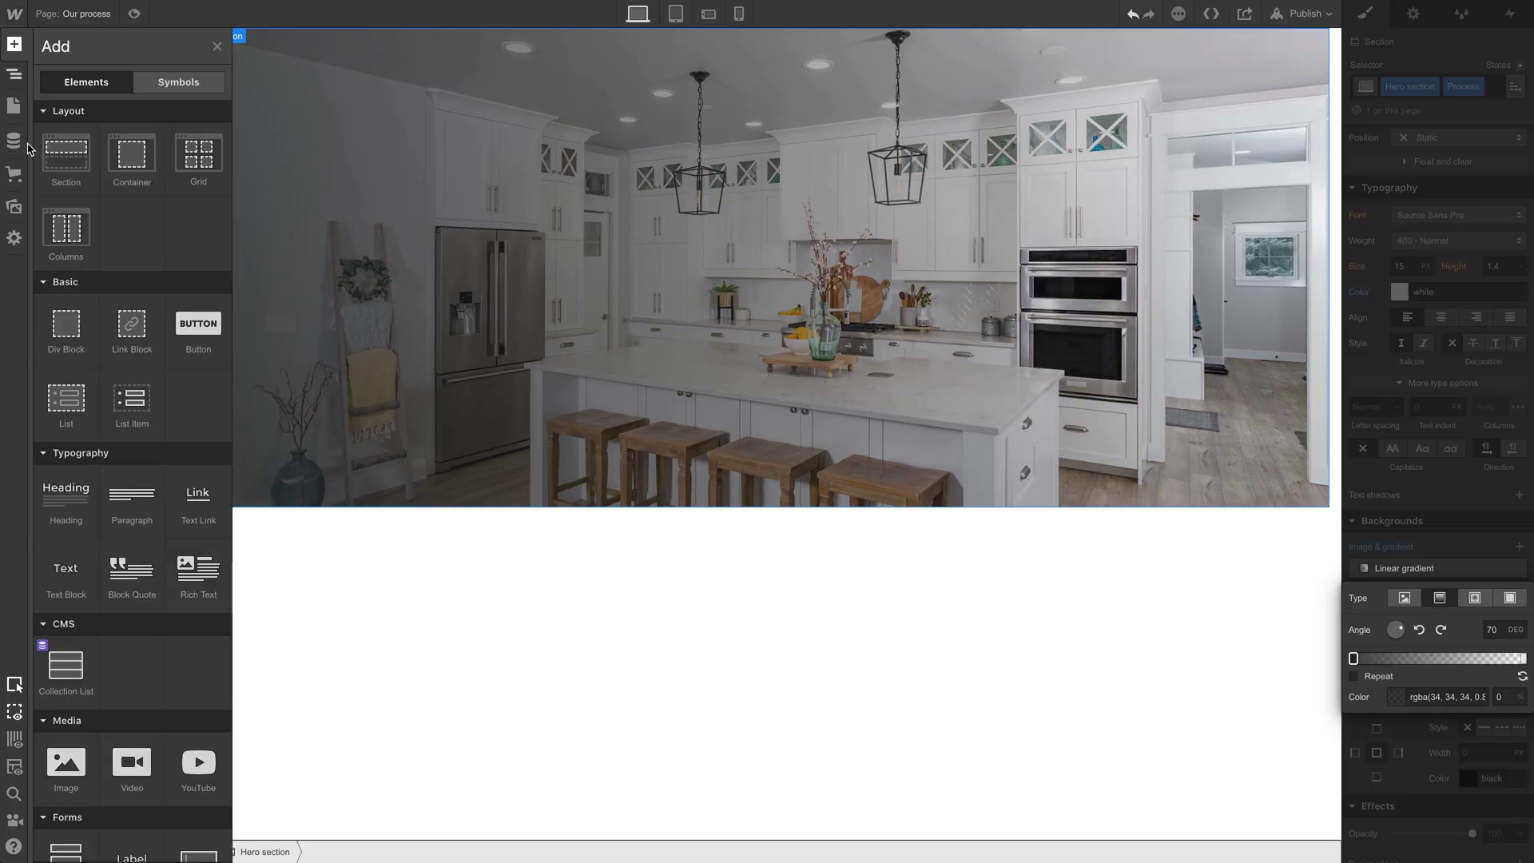
left_click_drag(65, 495, 301, 355)
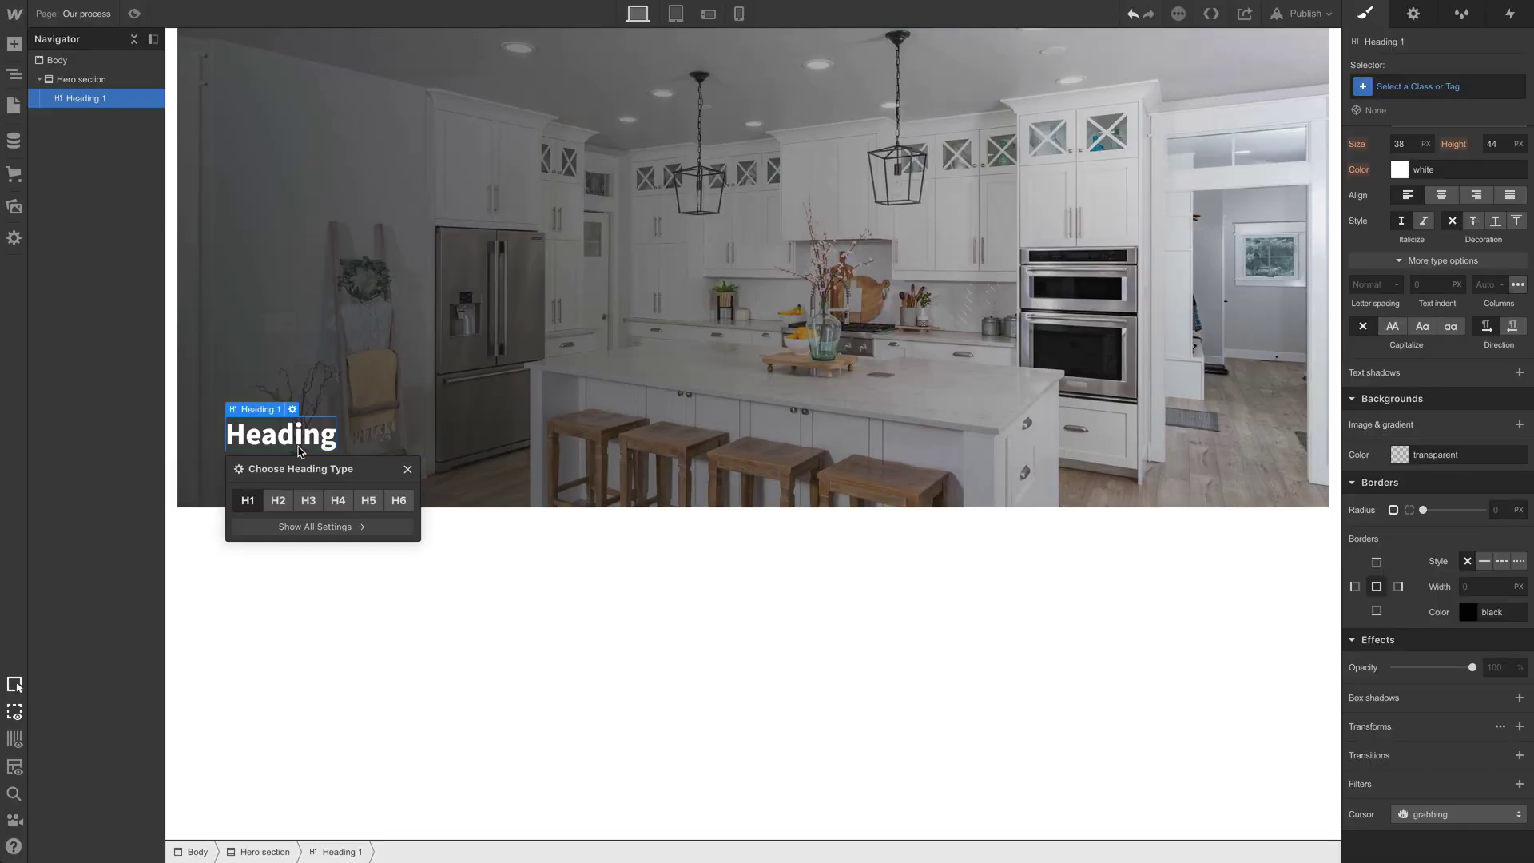
double_click(305, 442)
type("L")
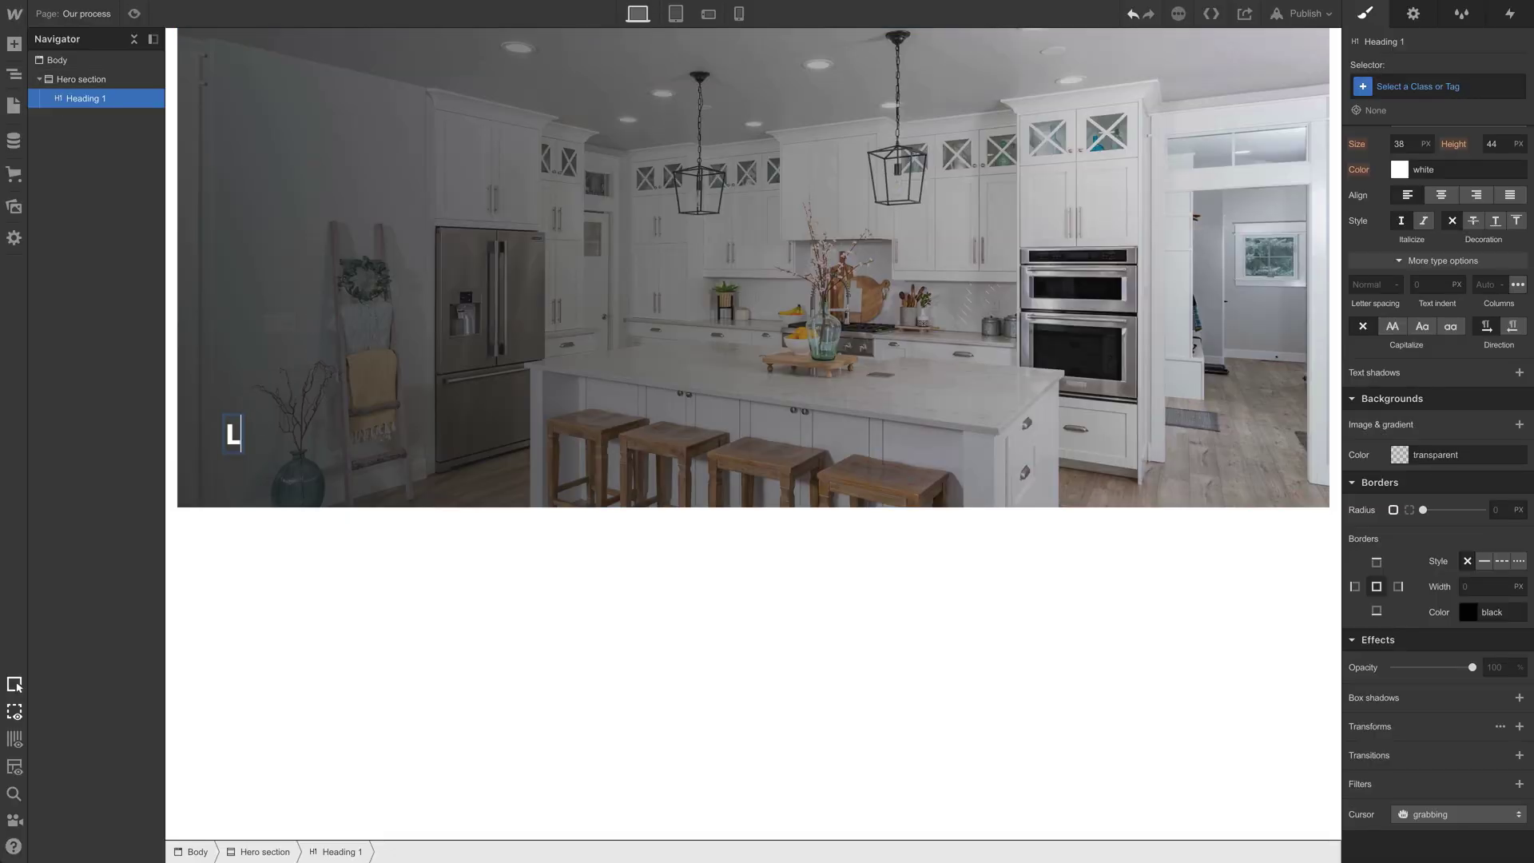
type("earn about our process")
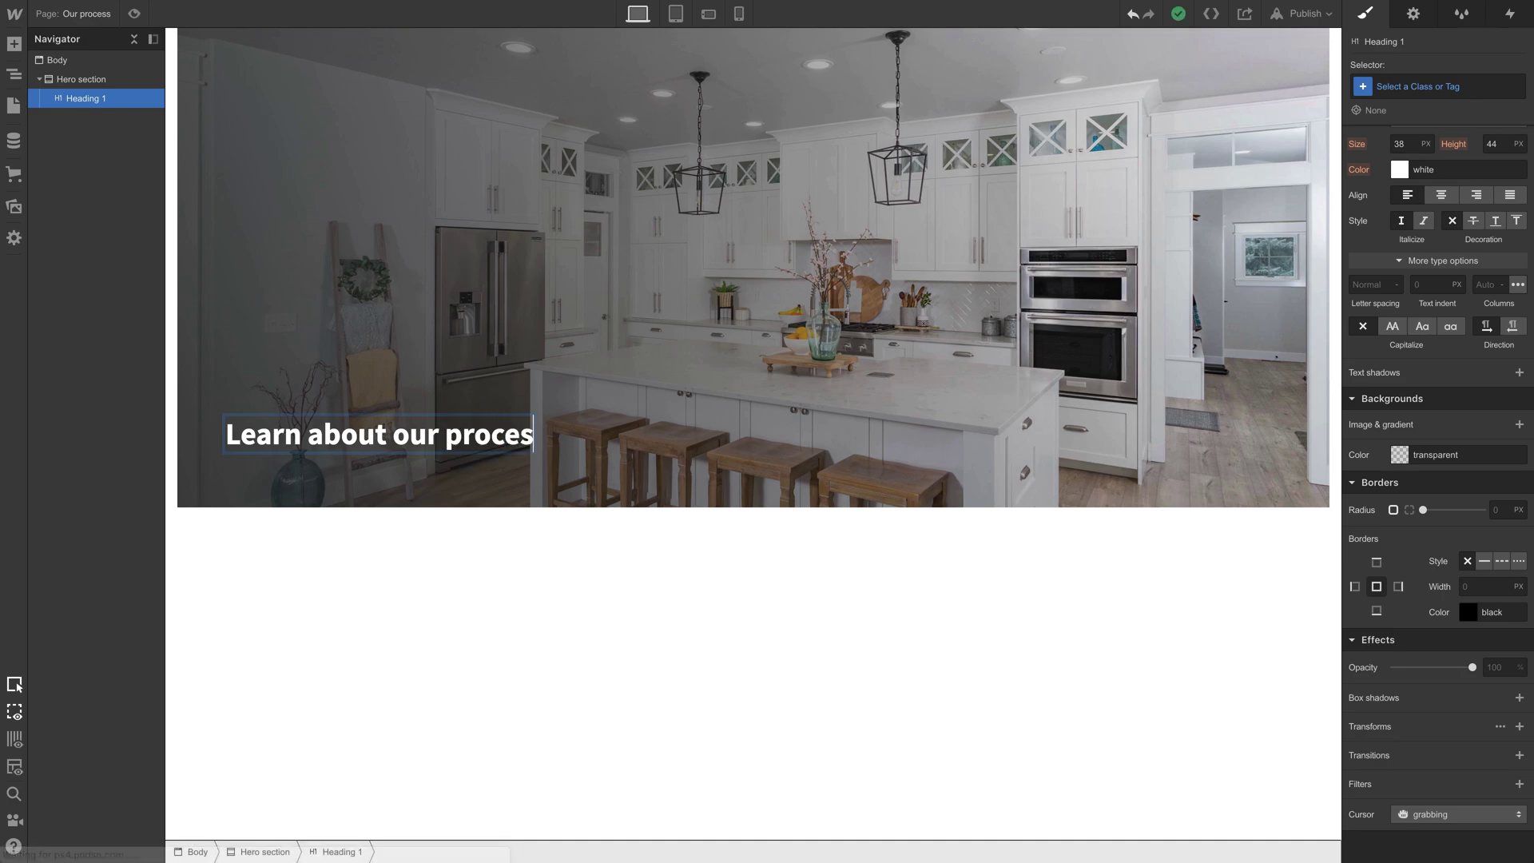
left_click(312, 386)
Step: Apply the "Major heading" class and its "Secondary" combo class to the hero heading
left_click(468, 433)
left_click(1459, 89)
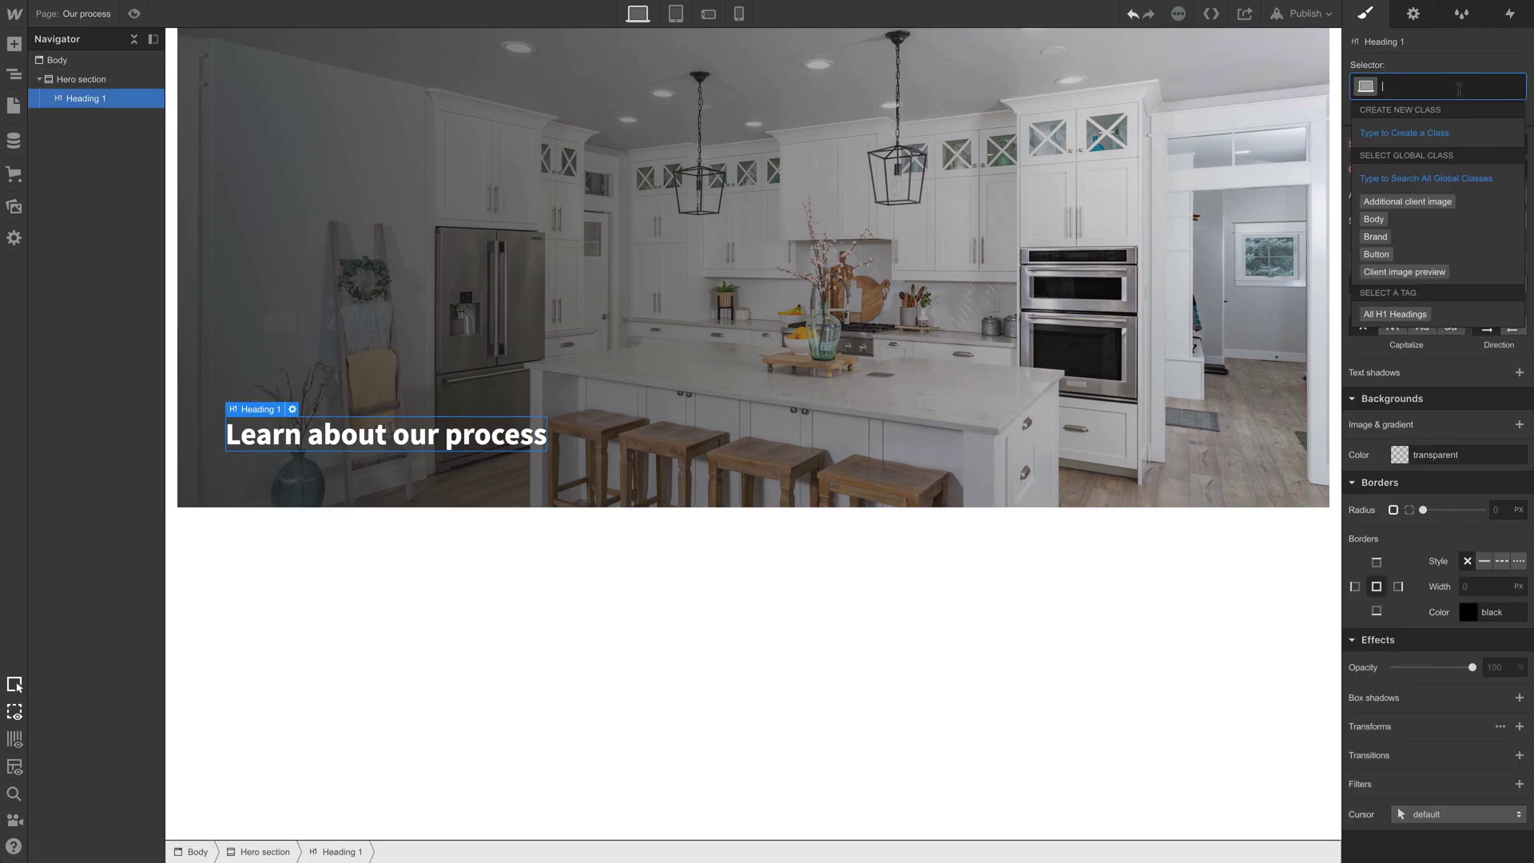
type("head")
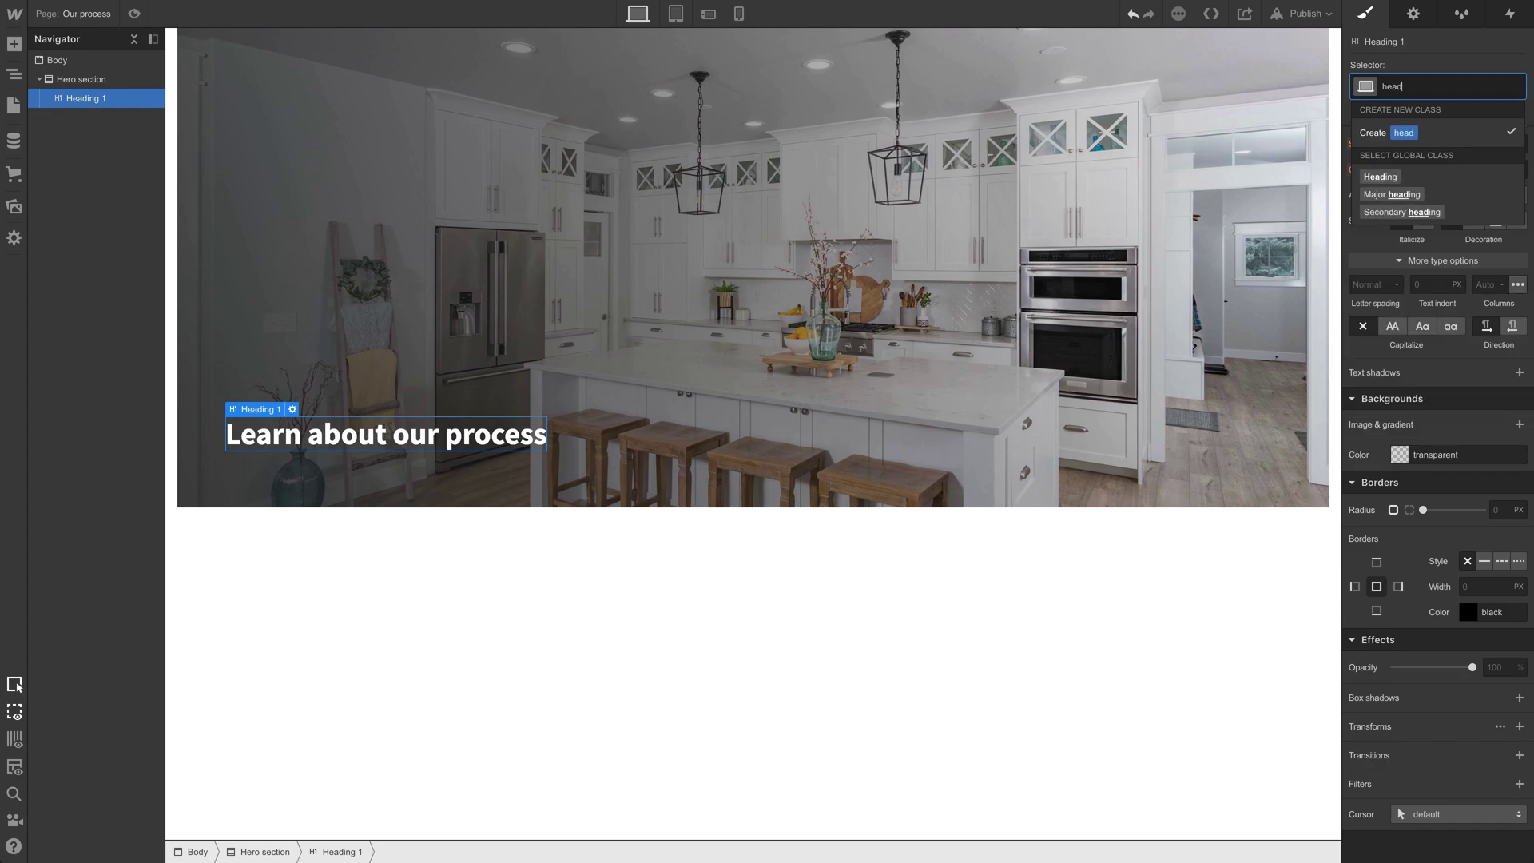
left_click(1391, 194)
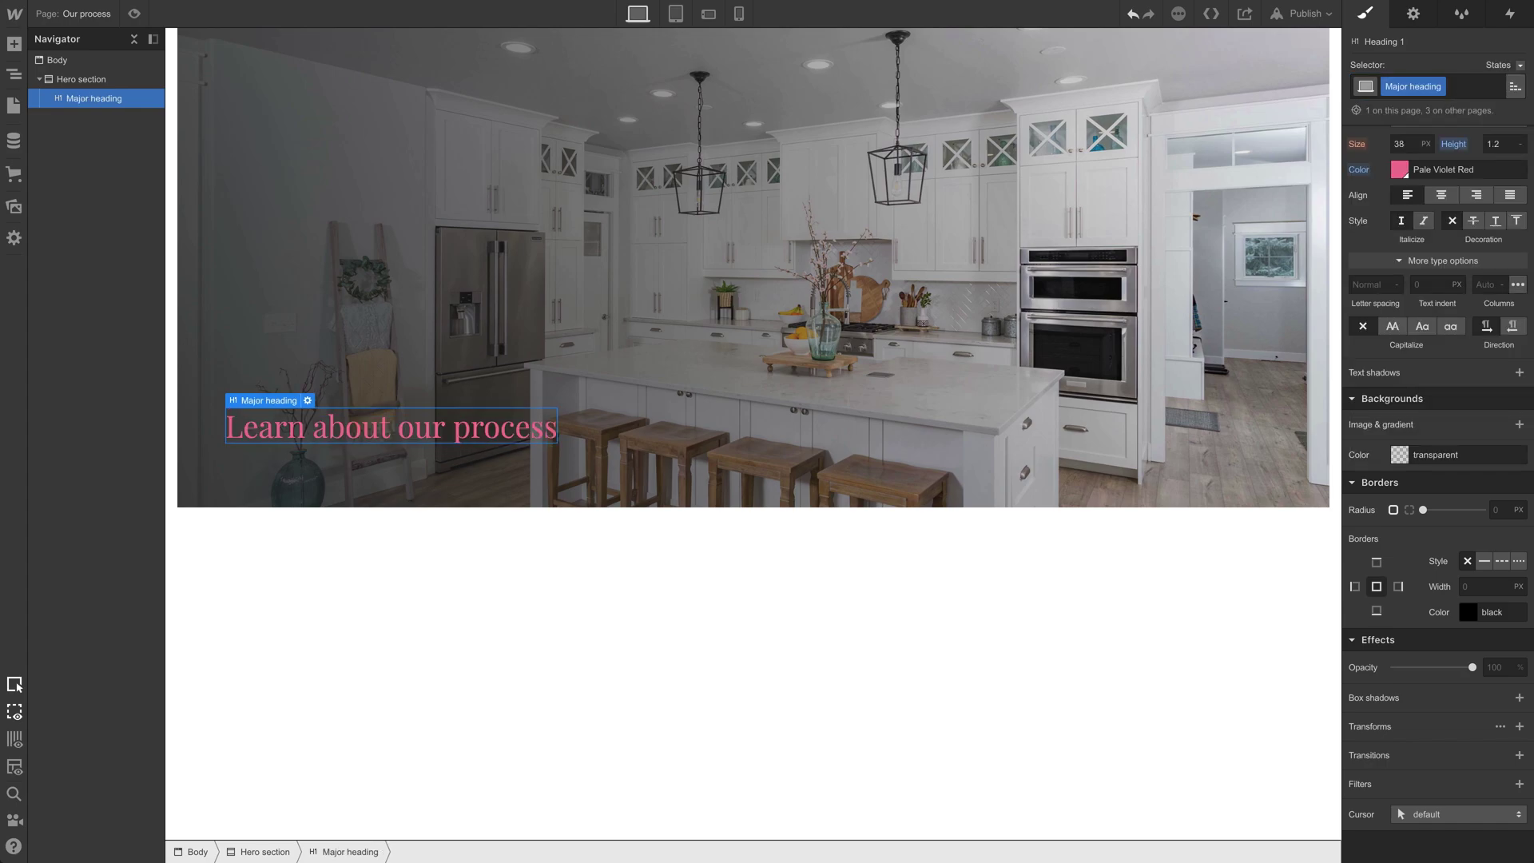
left_click(1473, 86)
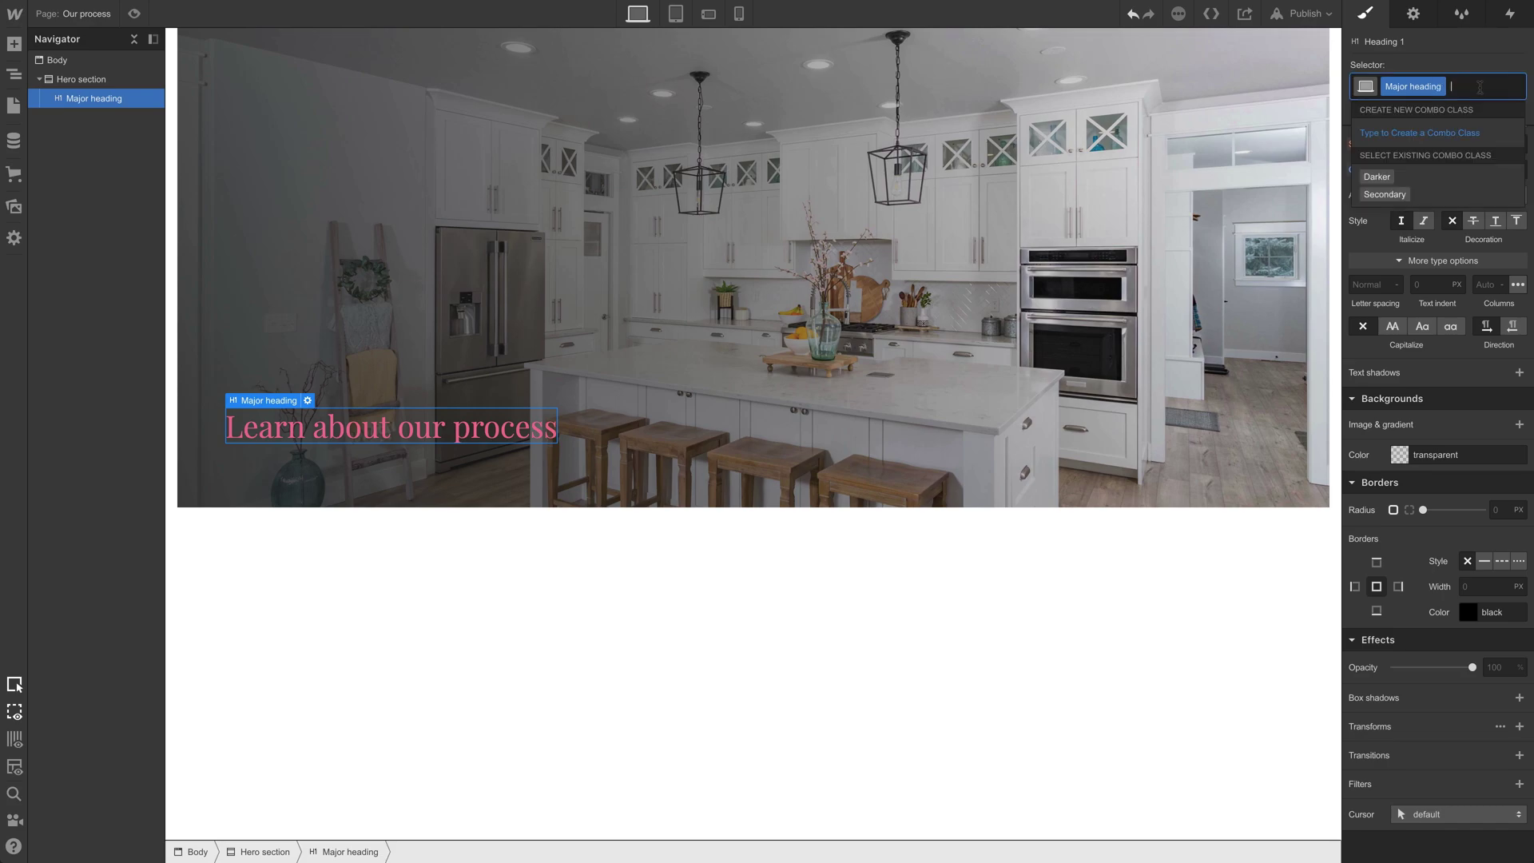
left_click(1434, 196)
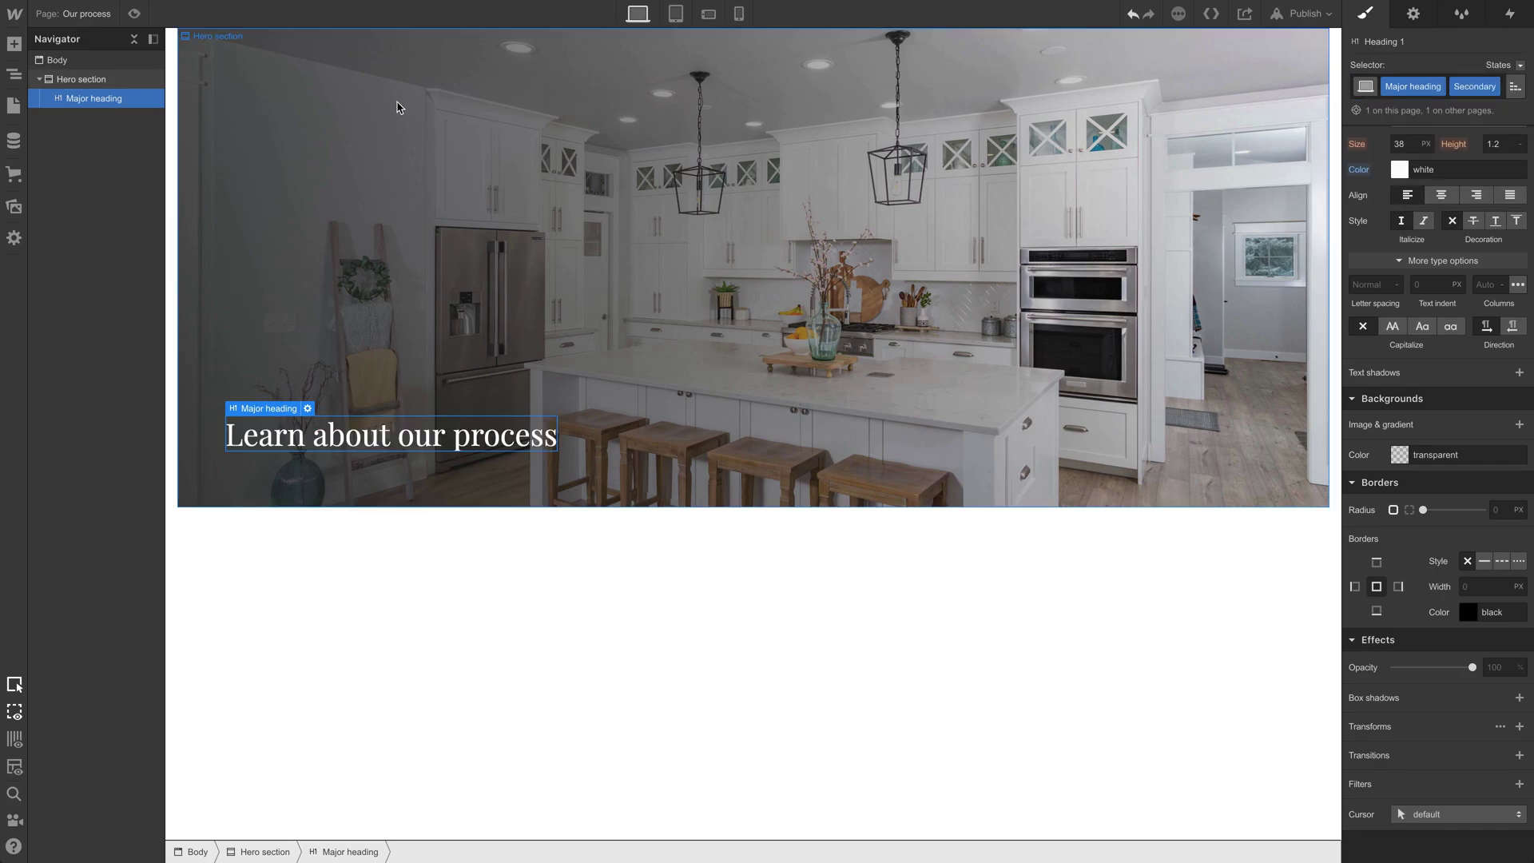
Step: Check the classes used on the Portfolio page's hero heading, and return to the Our process page
left_click(99, 16)
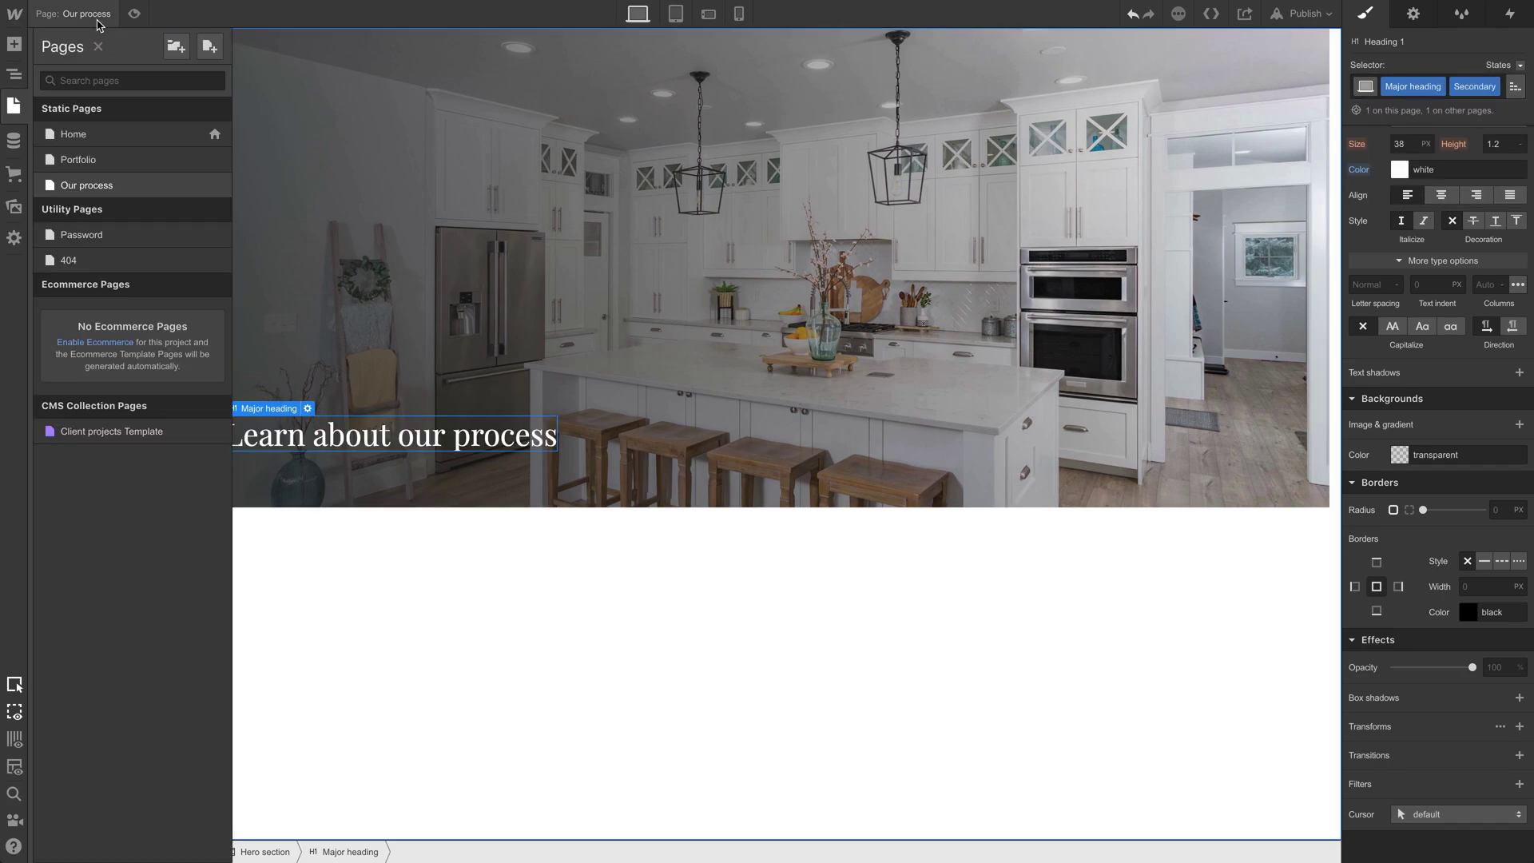
left_click(118, 159)
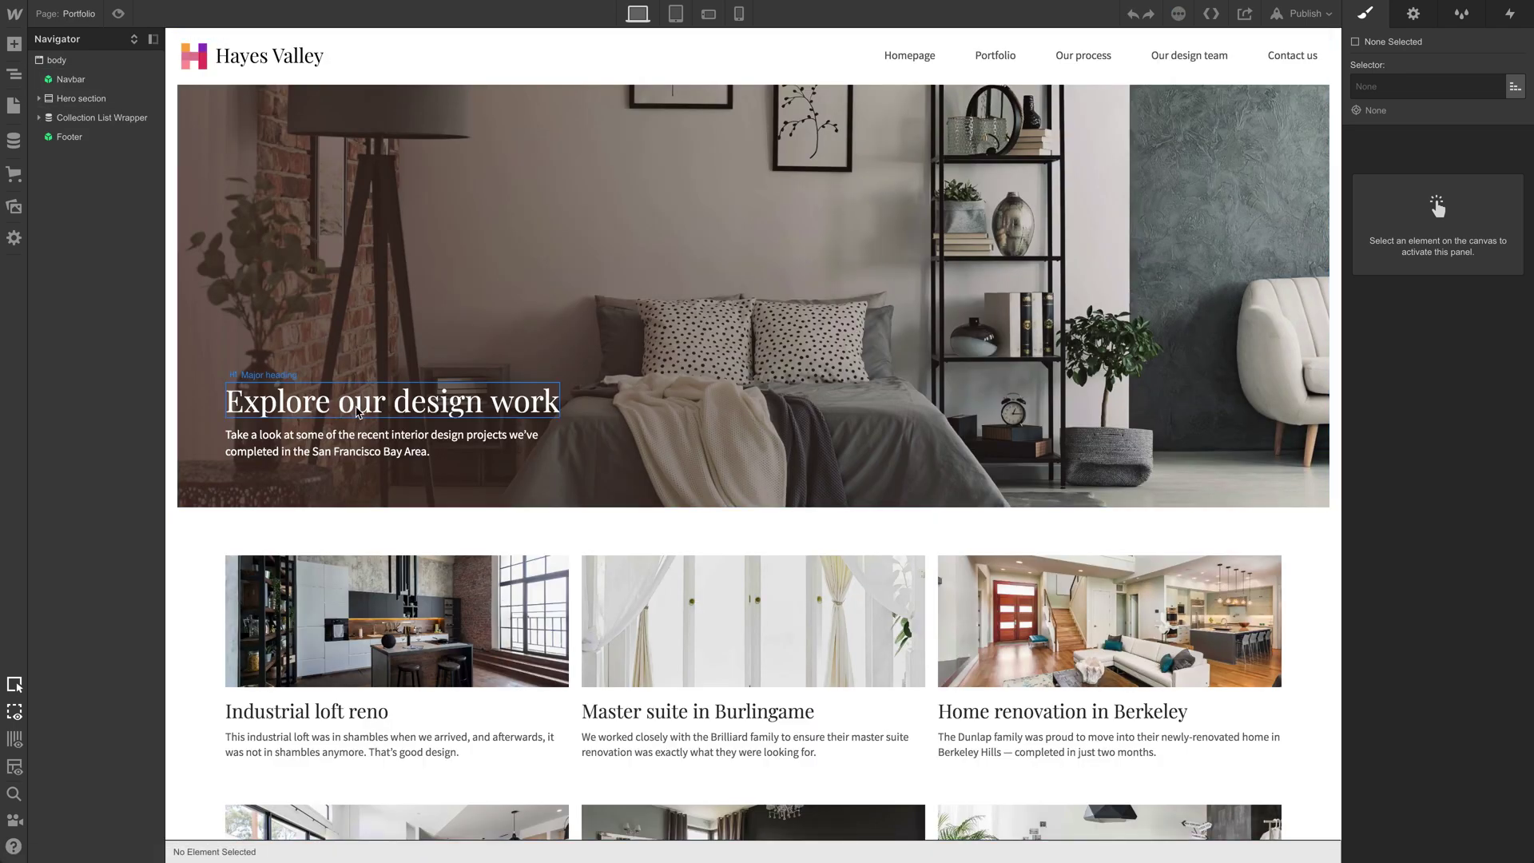
left_click(364, 404)
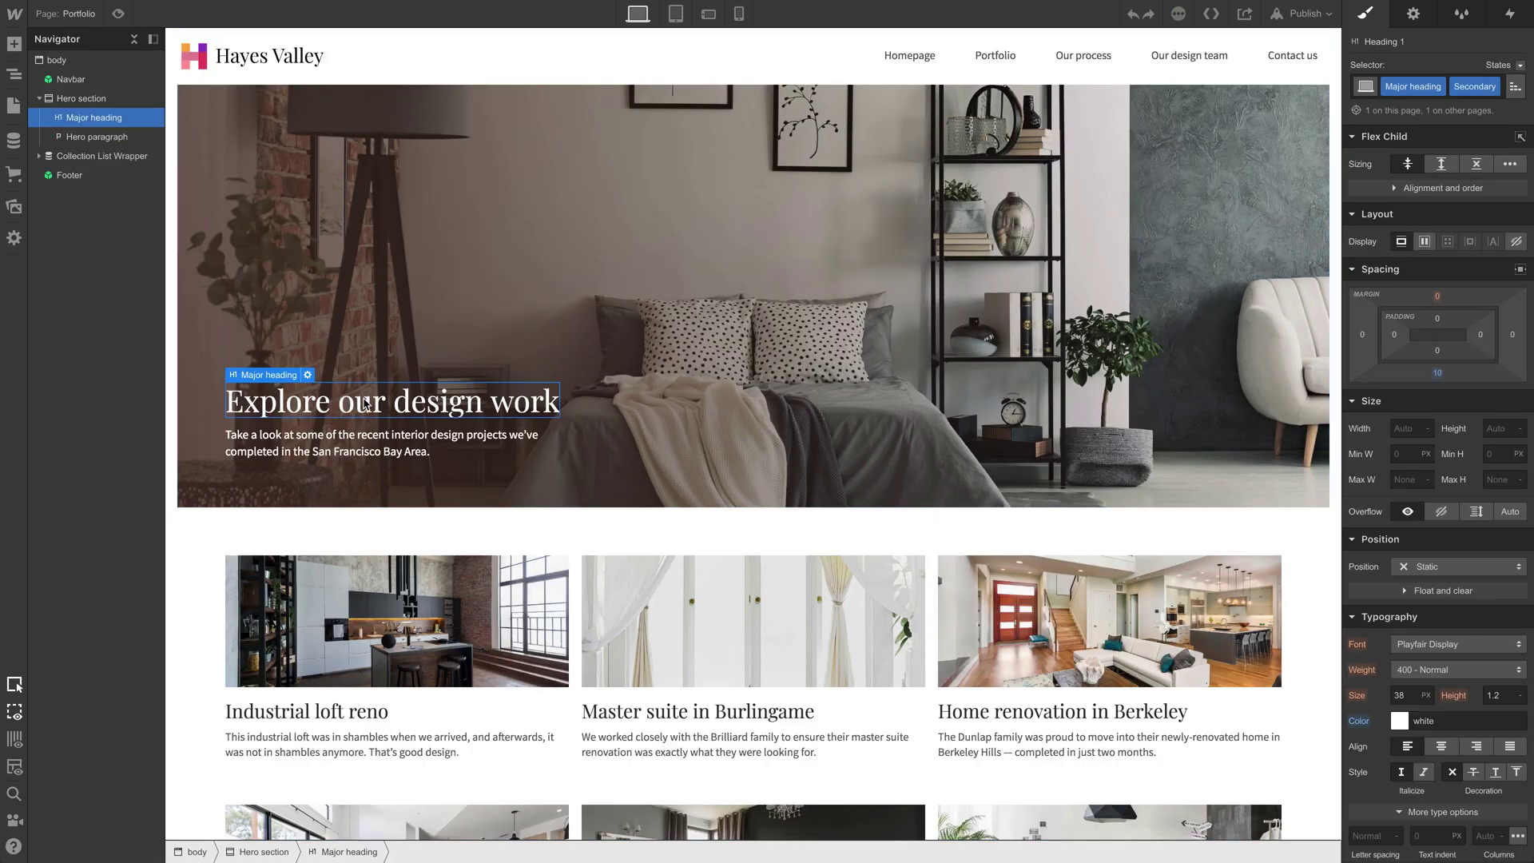
left_click(79, 15)
left_click(139, 194)
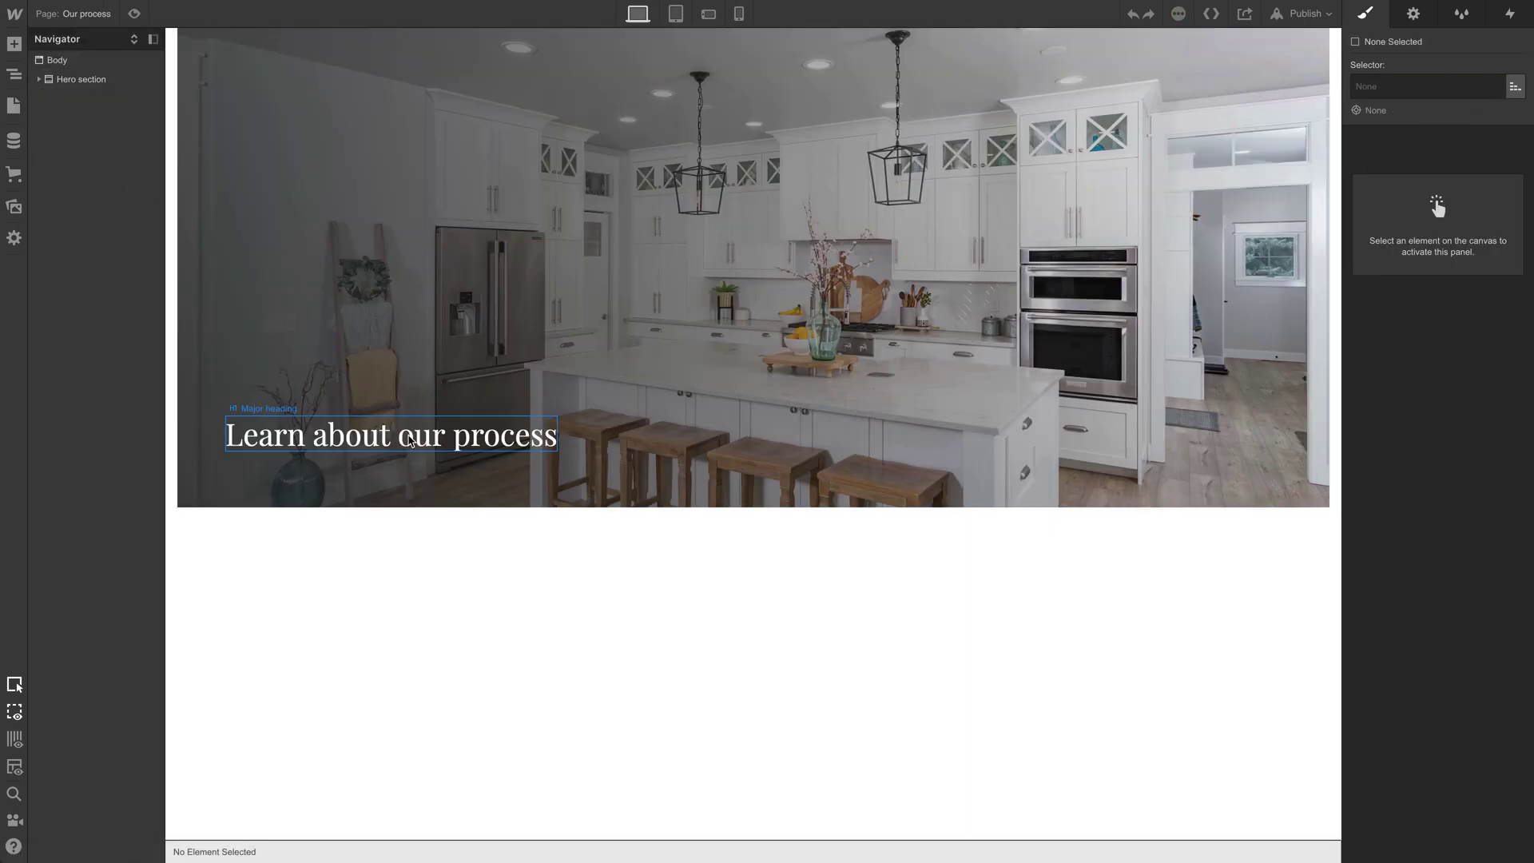
Step: Add a paragraph below the heading in the hero section and select it
left_click(14, 44)
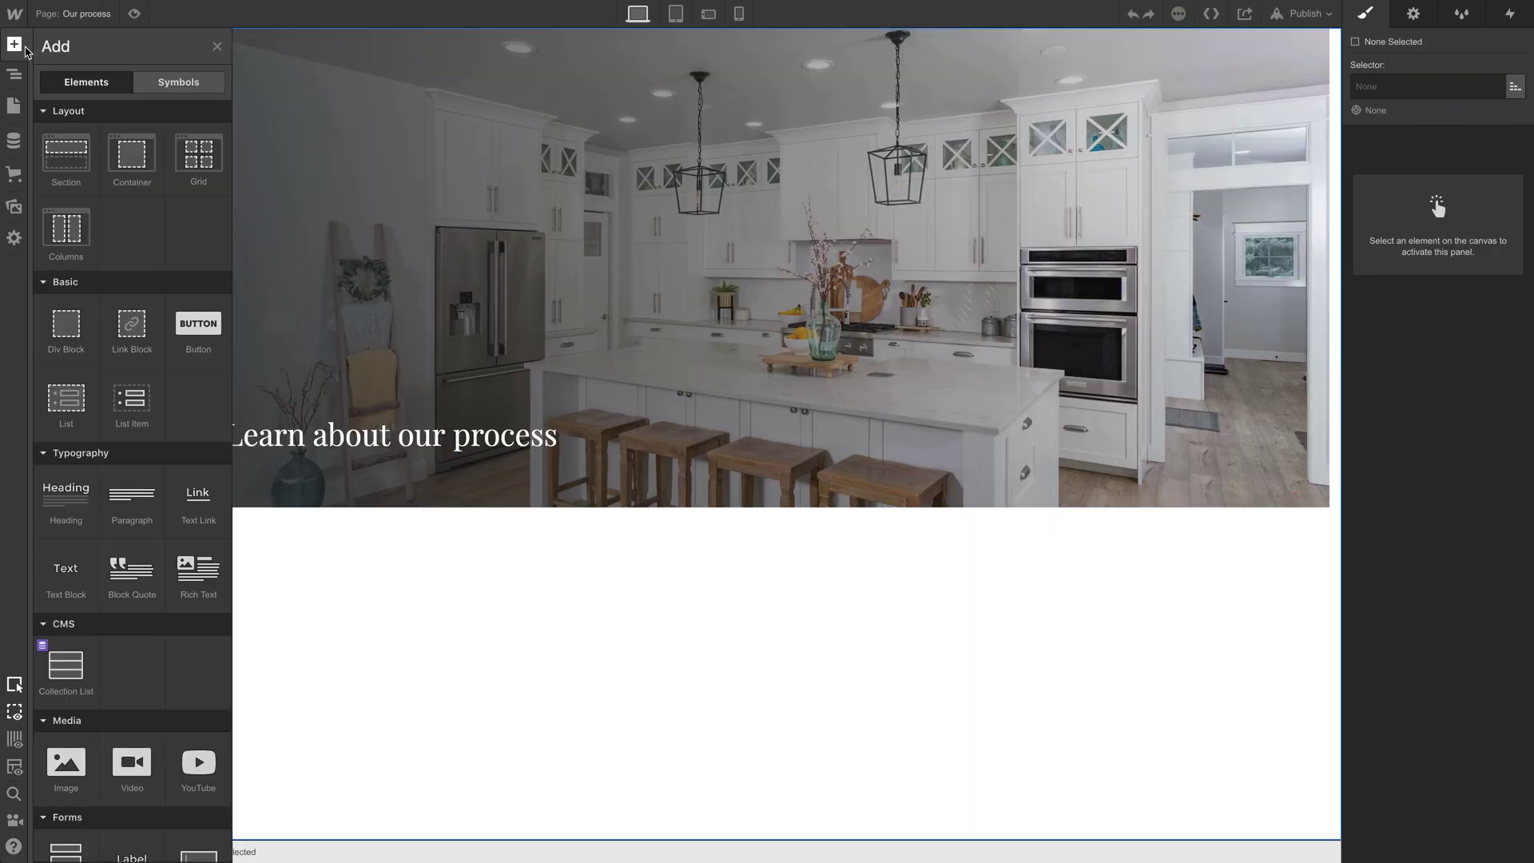
left_click_drag(131, 495, 320, 452)
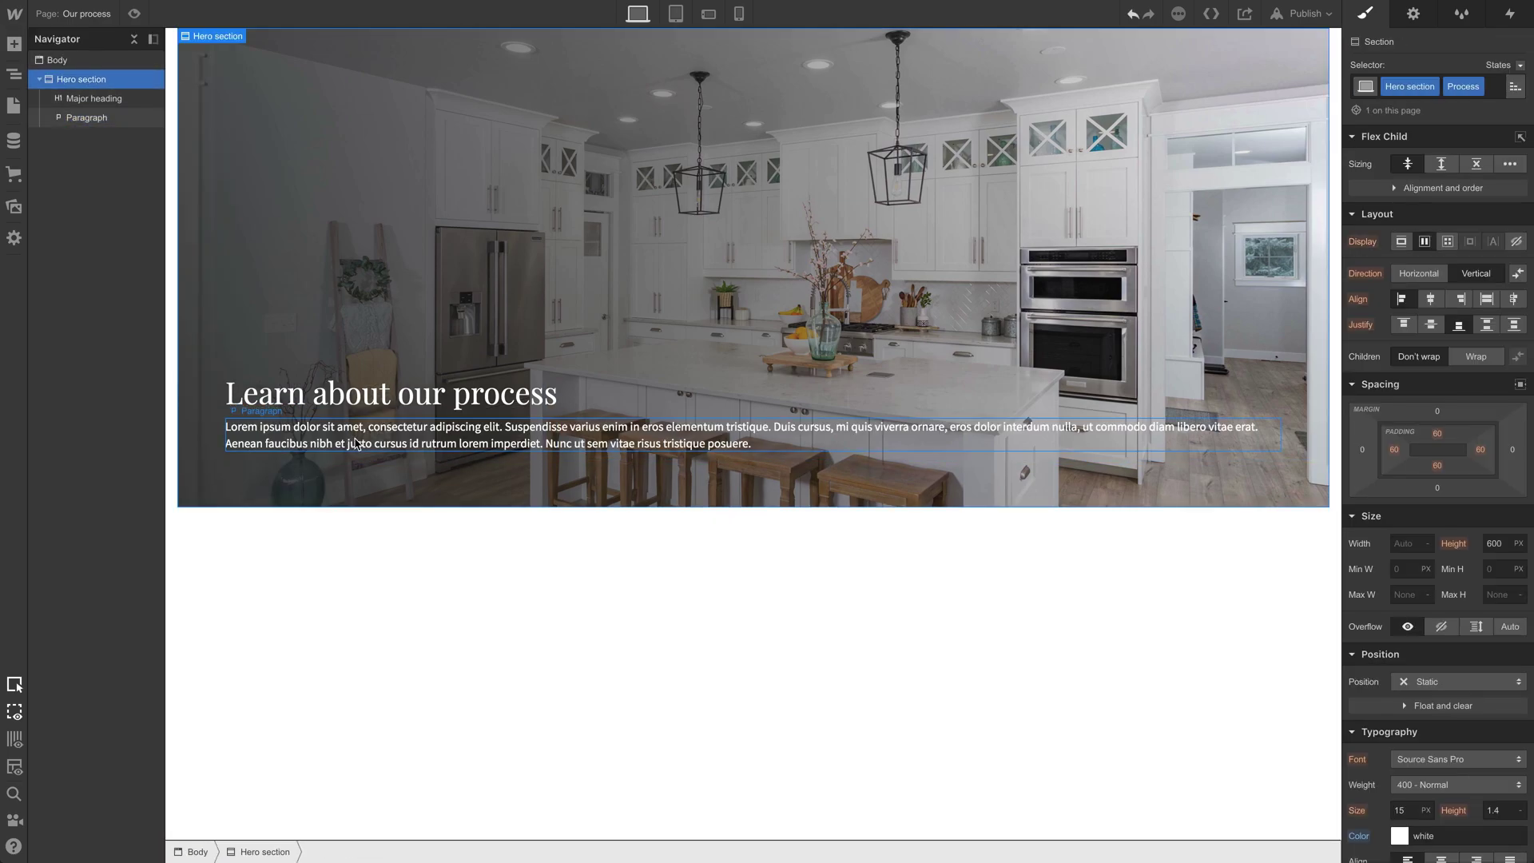
left_click(356, 443)
Step: Check which class the Portfolio page's hero paragraph uses, and return to the Our process page
left_click(102, 18)
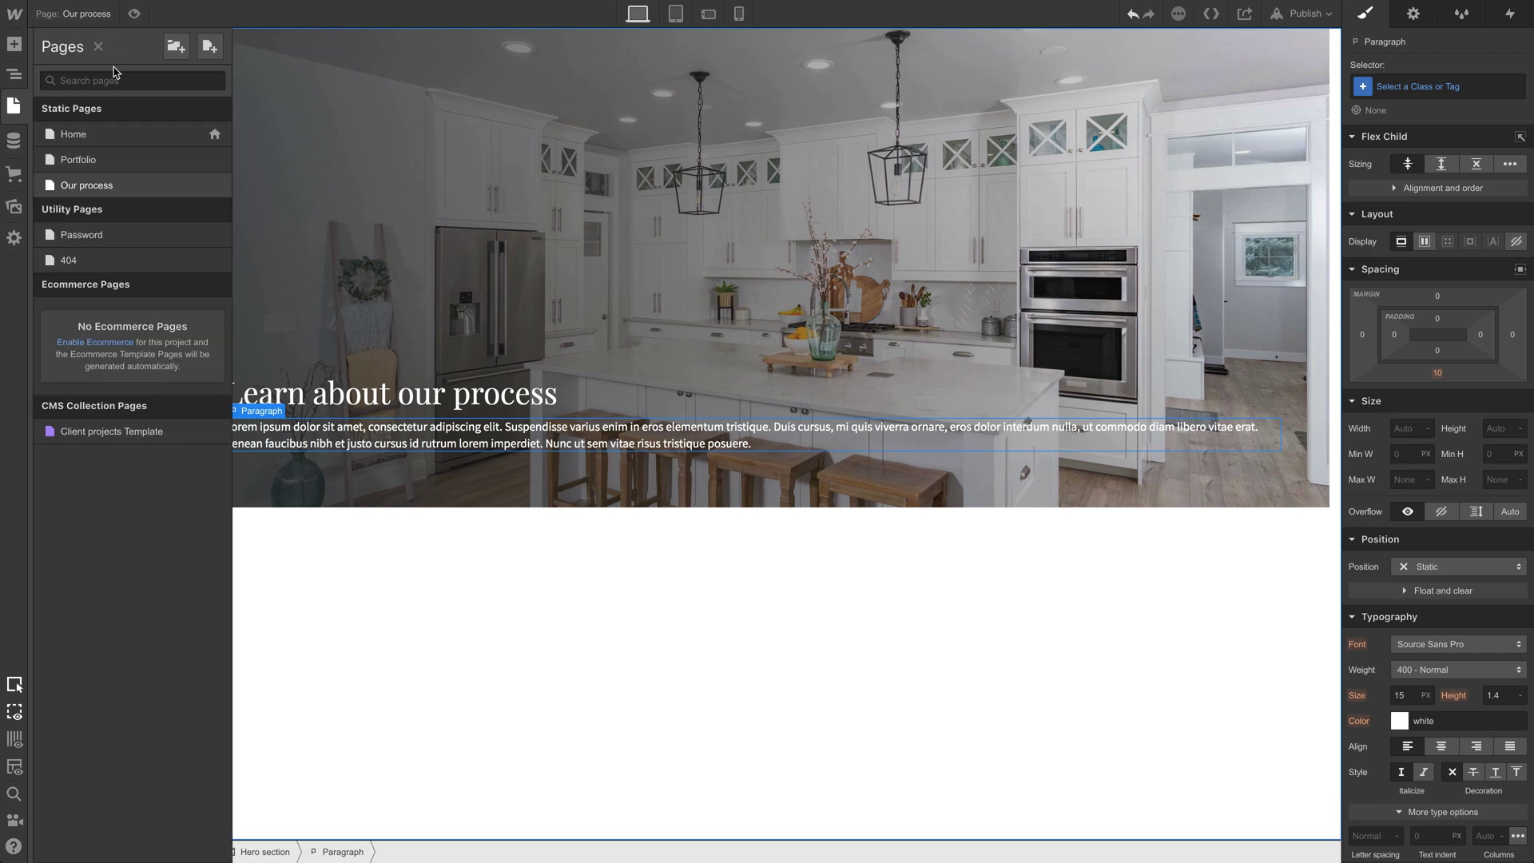
left_click(133, 164)
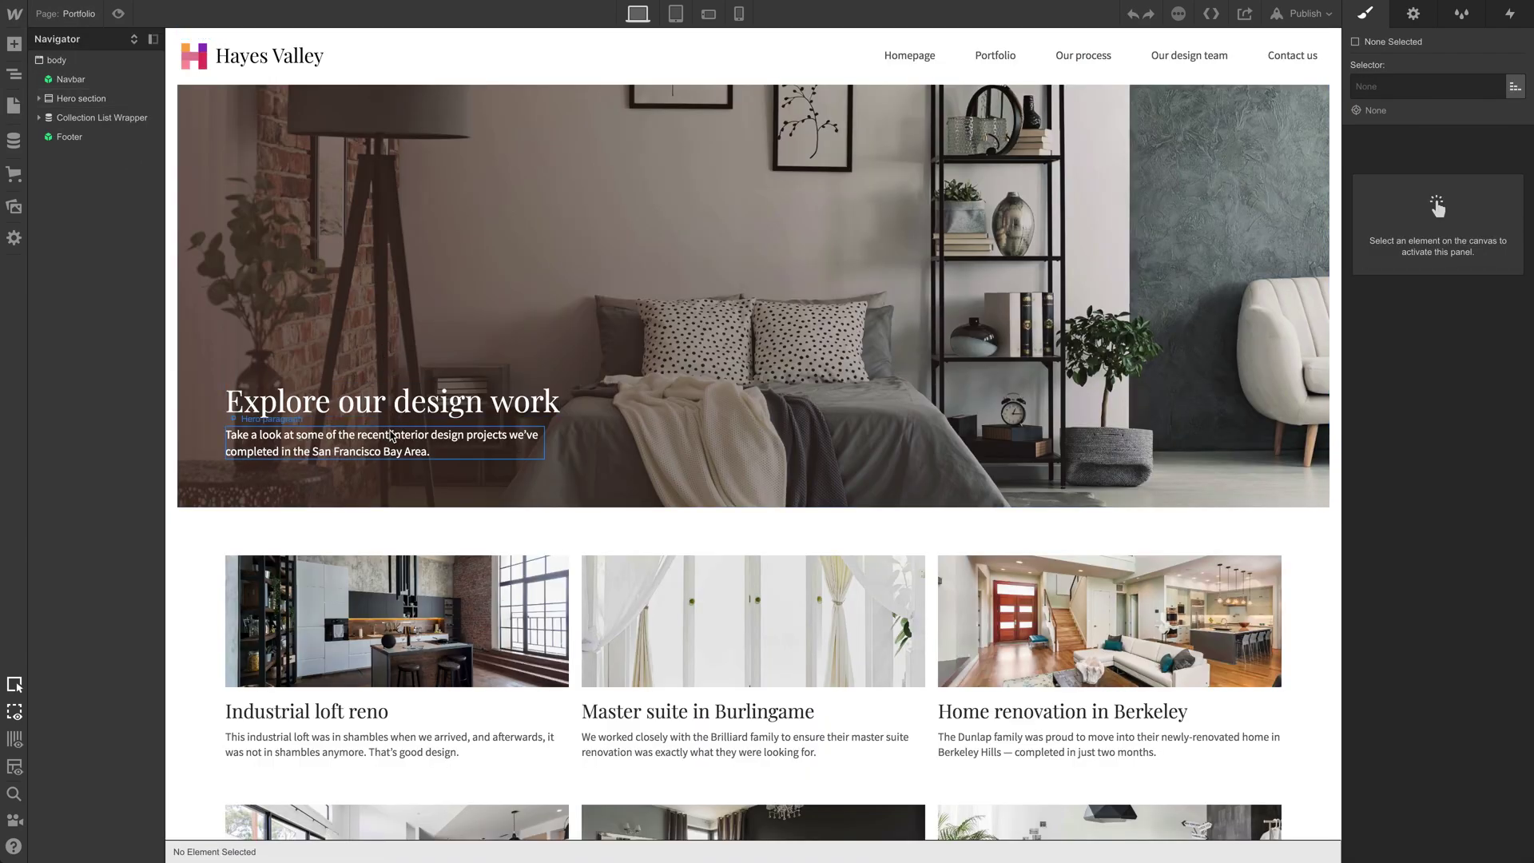
left_click(391, 435)
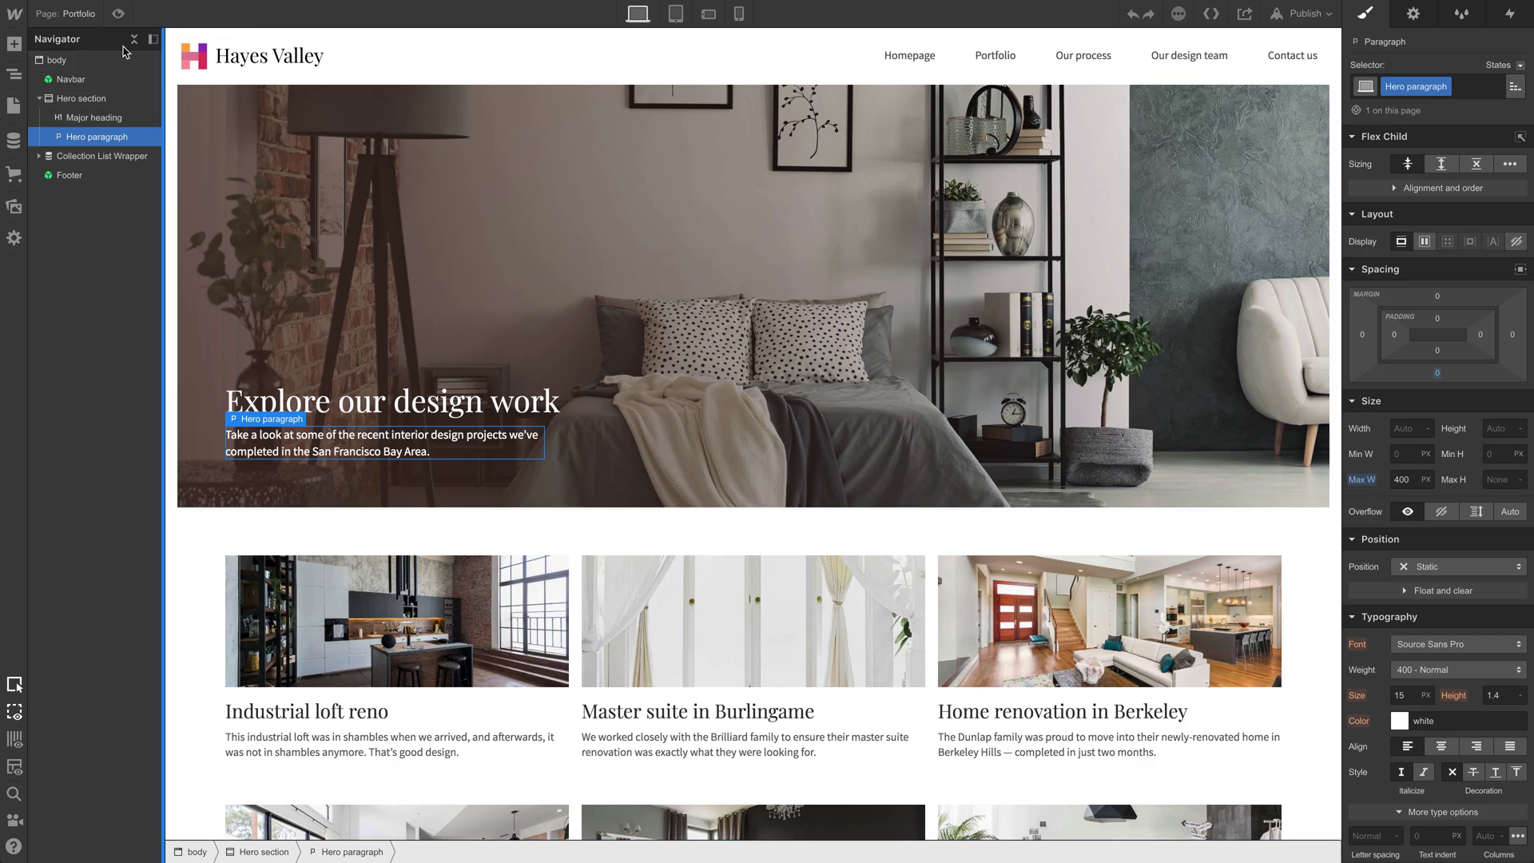
left_click(68, 14)
left_click(88, 185)
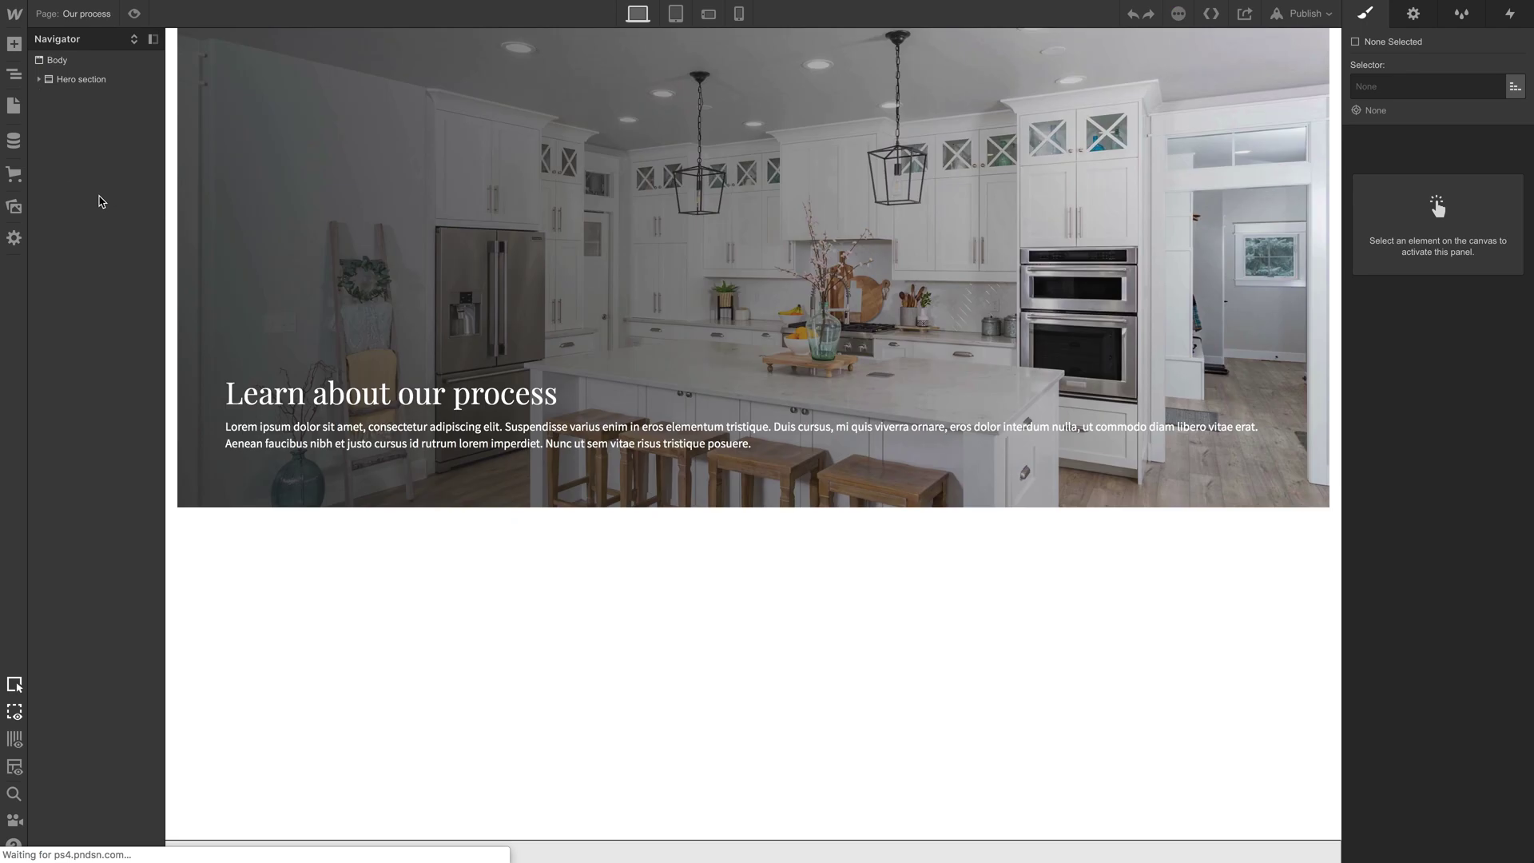
Step: Apply the existing "Hero paragraph" class to the paragraph in the hero section
left_click(391, 434)
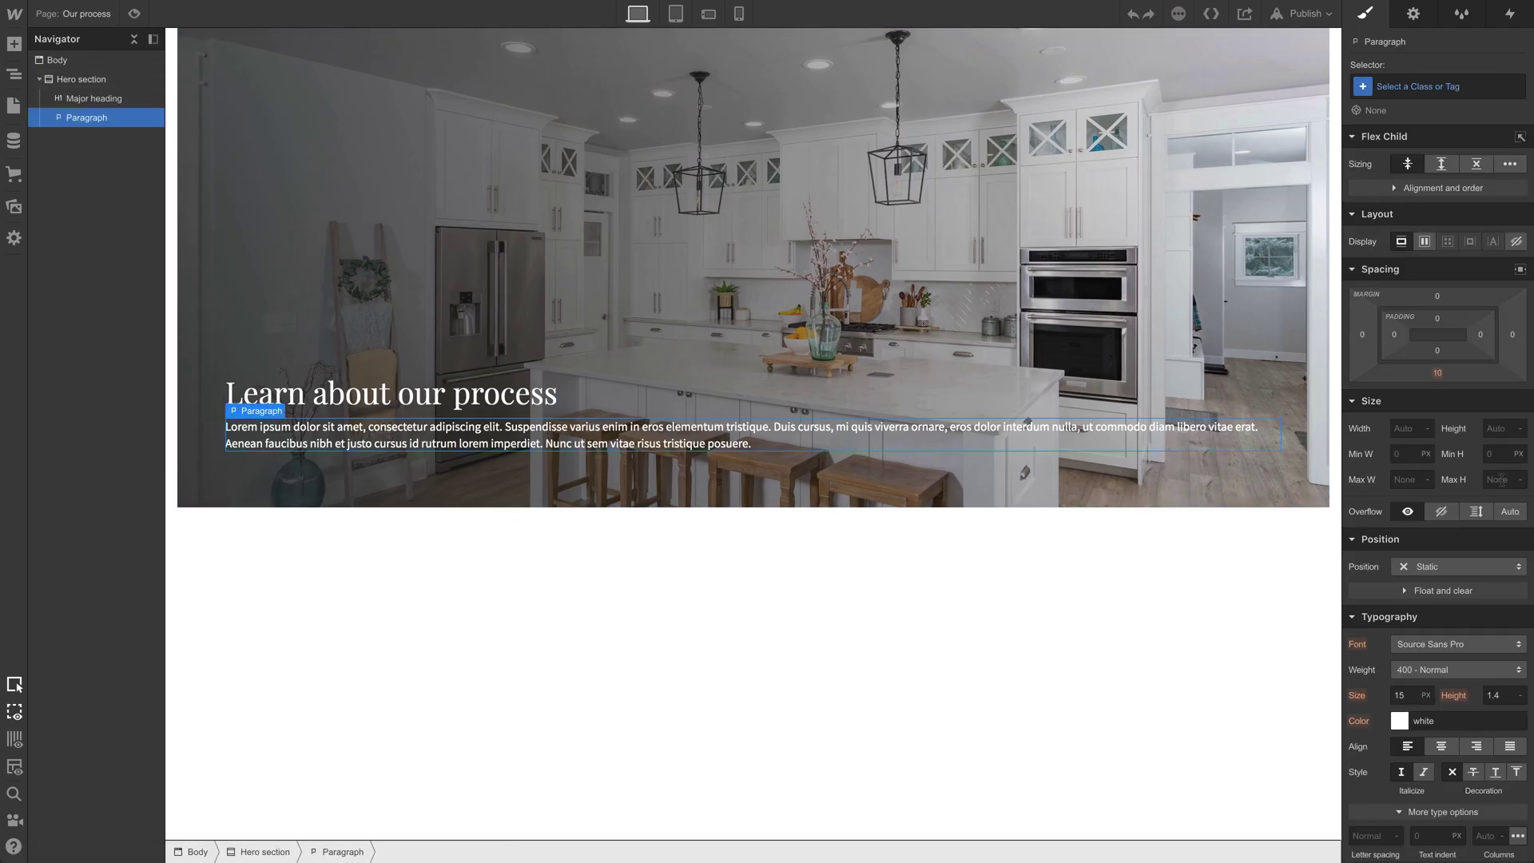
left_click(1447, 88)
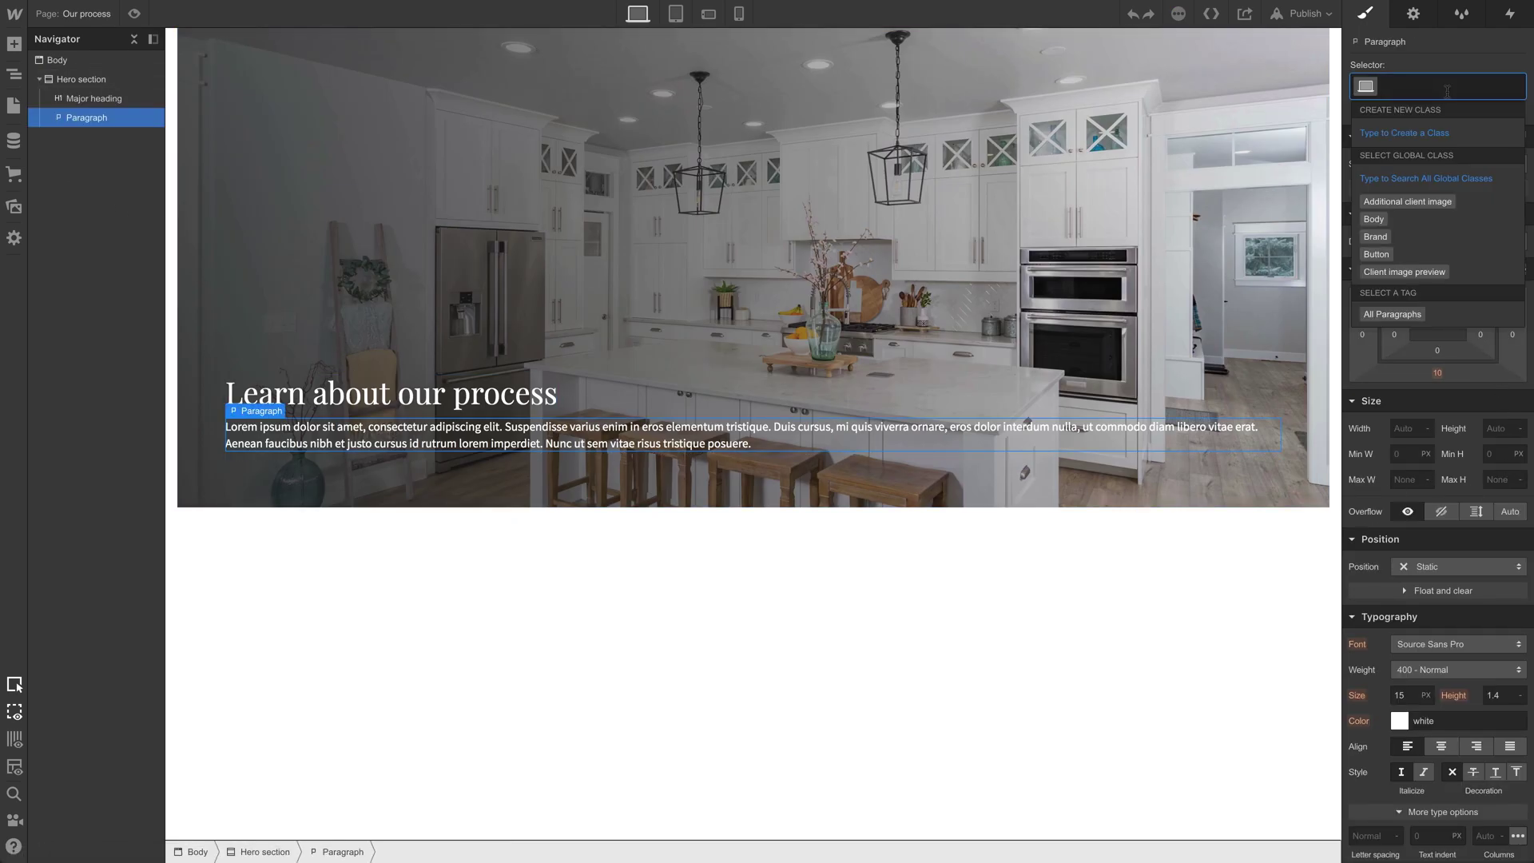
type("hero")
key("Down")
key("Down")
key("Return")
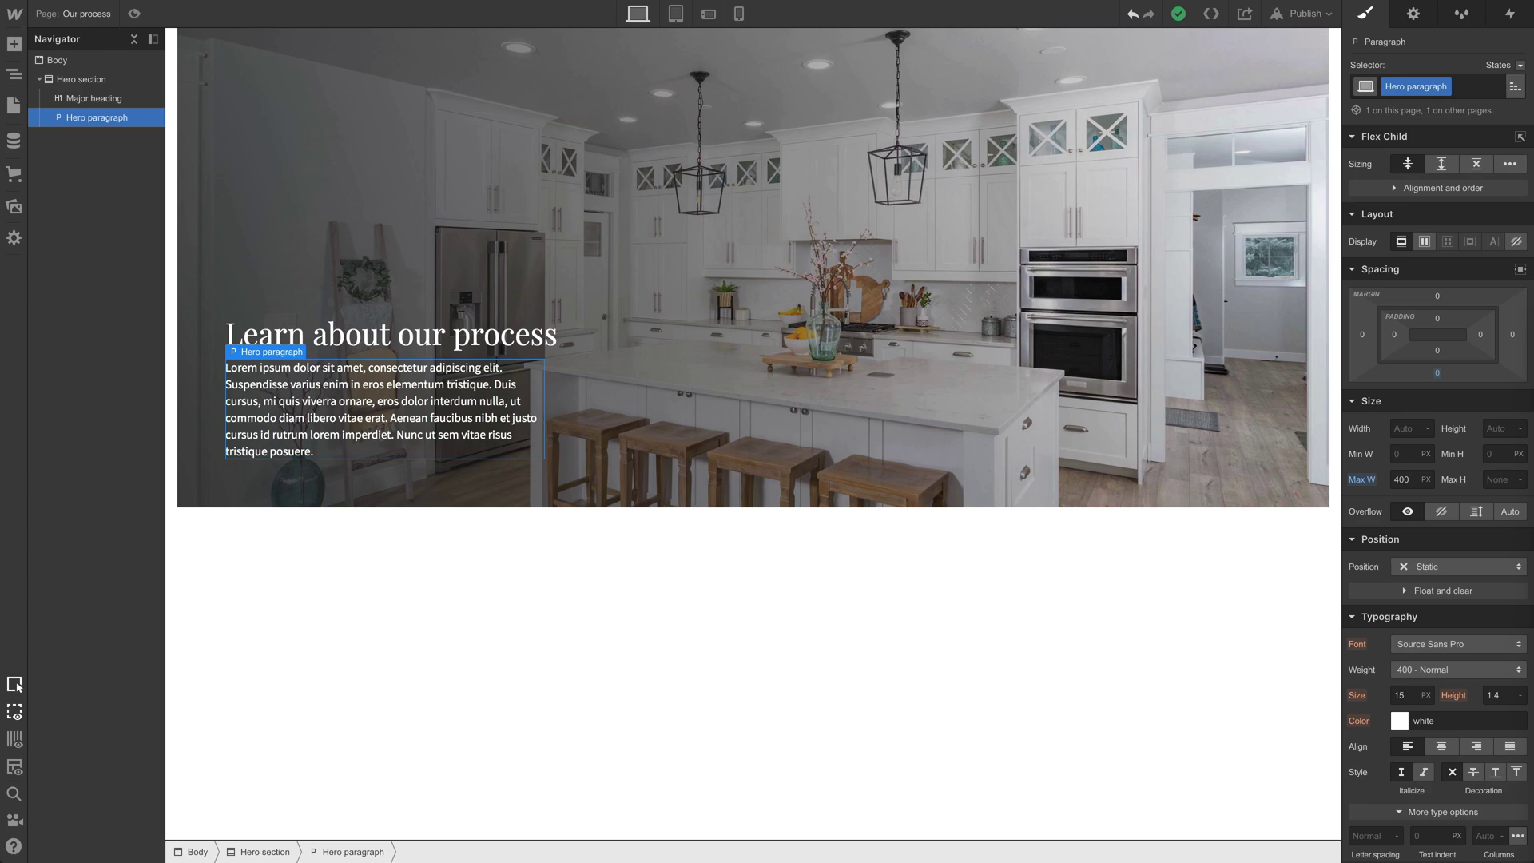
Step: Replace the hero paragraph's text with "While every single project is unique to each of our clients, we follow a clear process so you and our team are always on the same page."
double_click(423, 391)
key("ctrl+a")
type("While every single project is unique to each of our clients, we follow a clear process so you and our team are always on the same page.")
key("Escape")
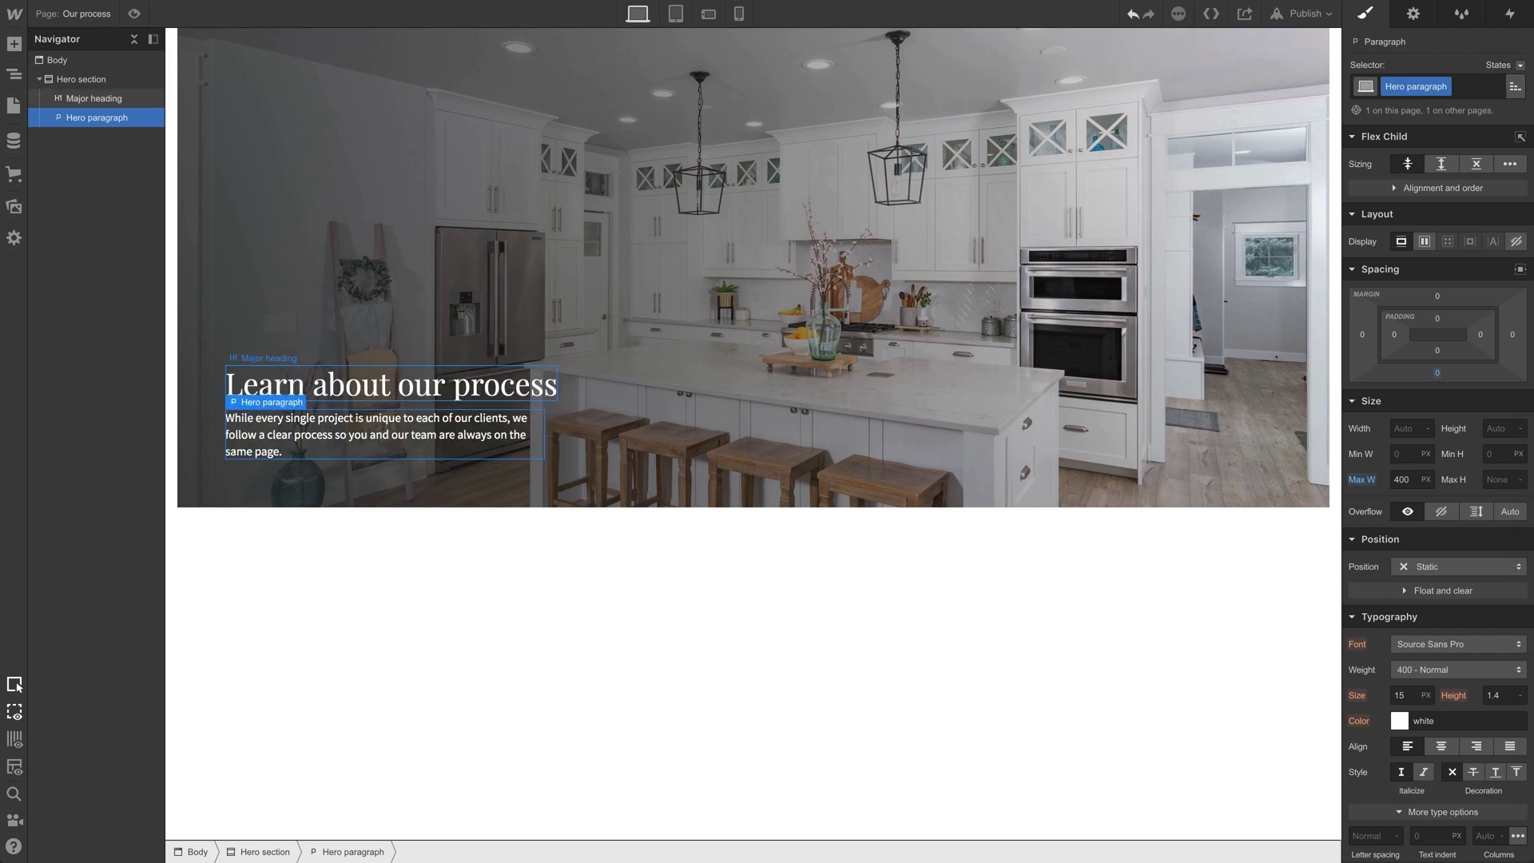
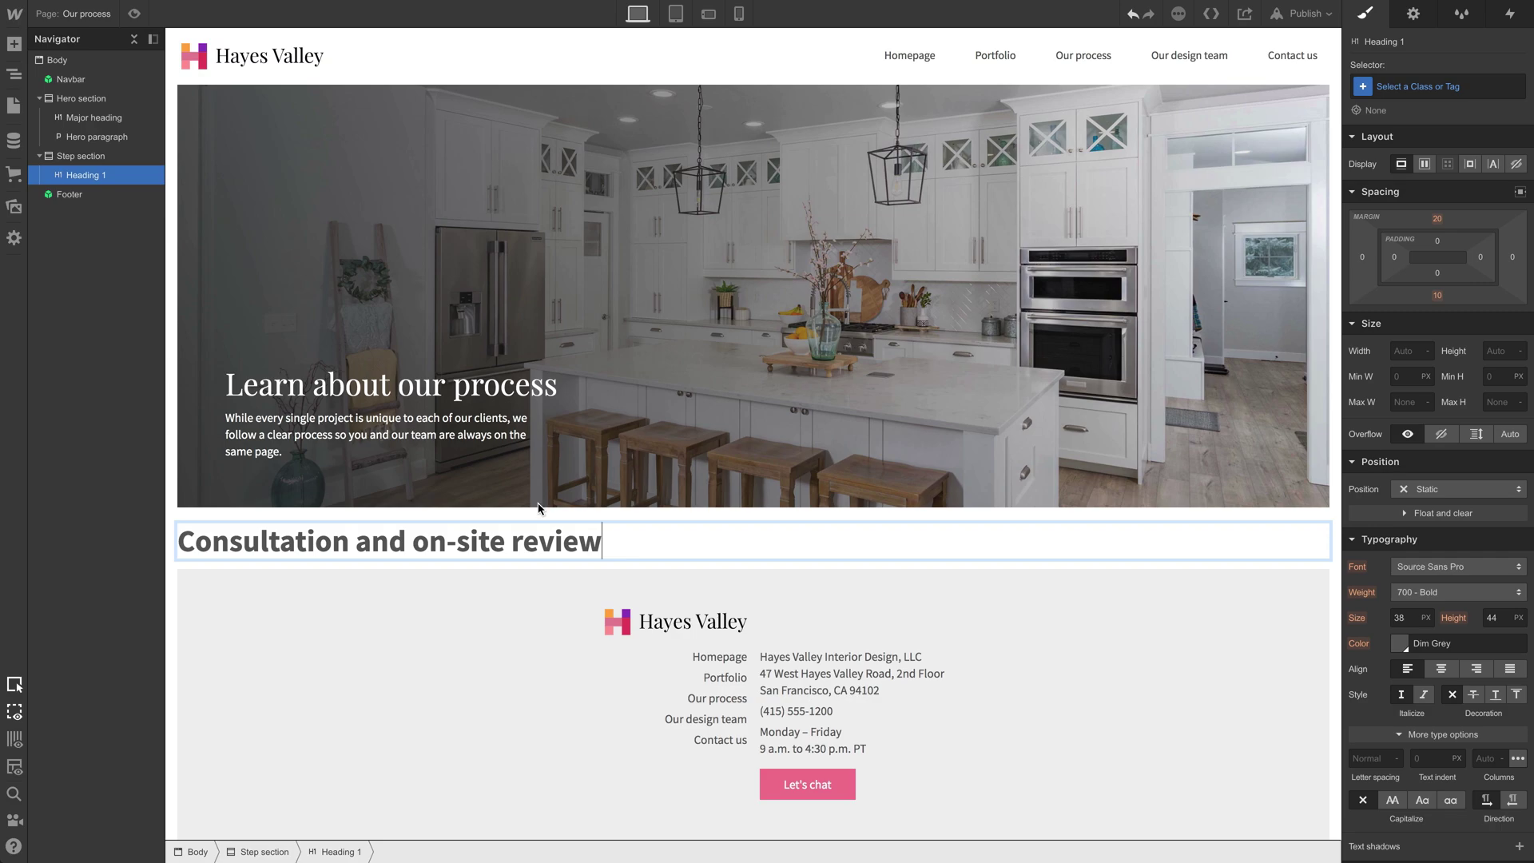
Step: Apply the existing "Secondary heading" class to the "Consultation and on-site review" heading
left_click(1398, 87)
type("head")
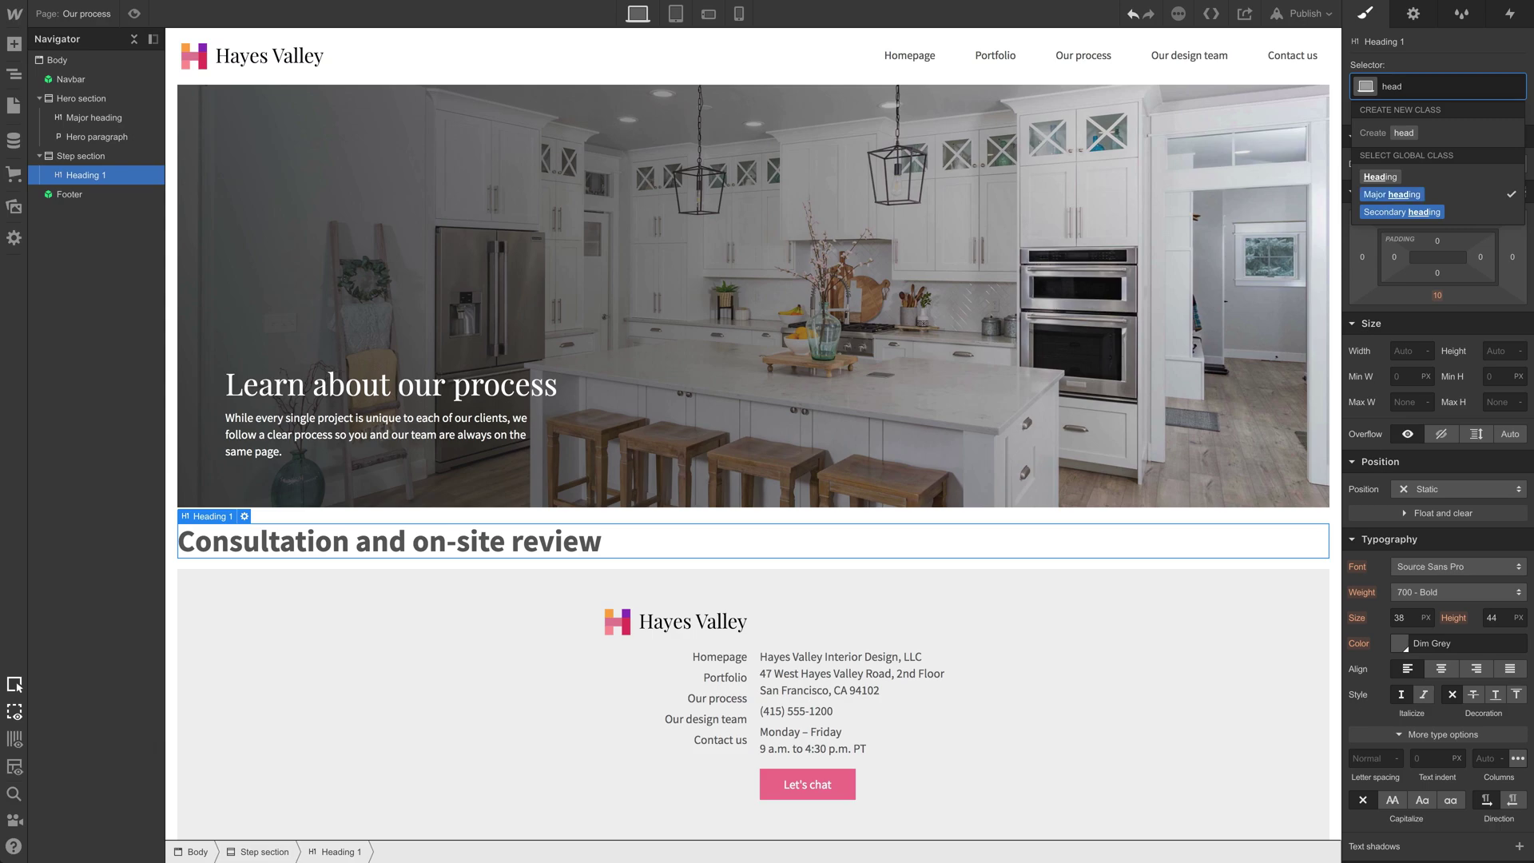
key("Return")
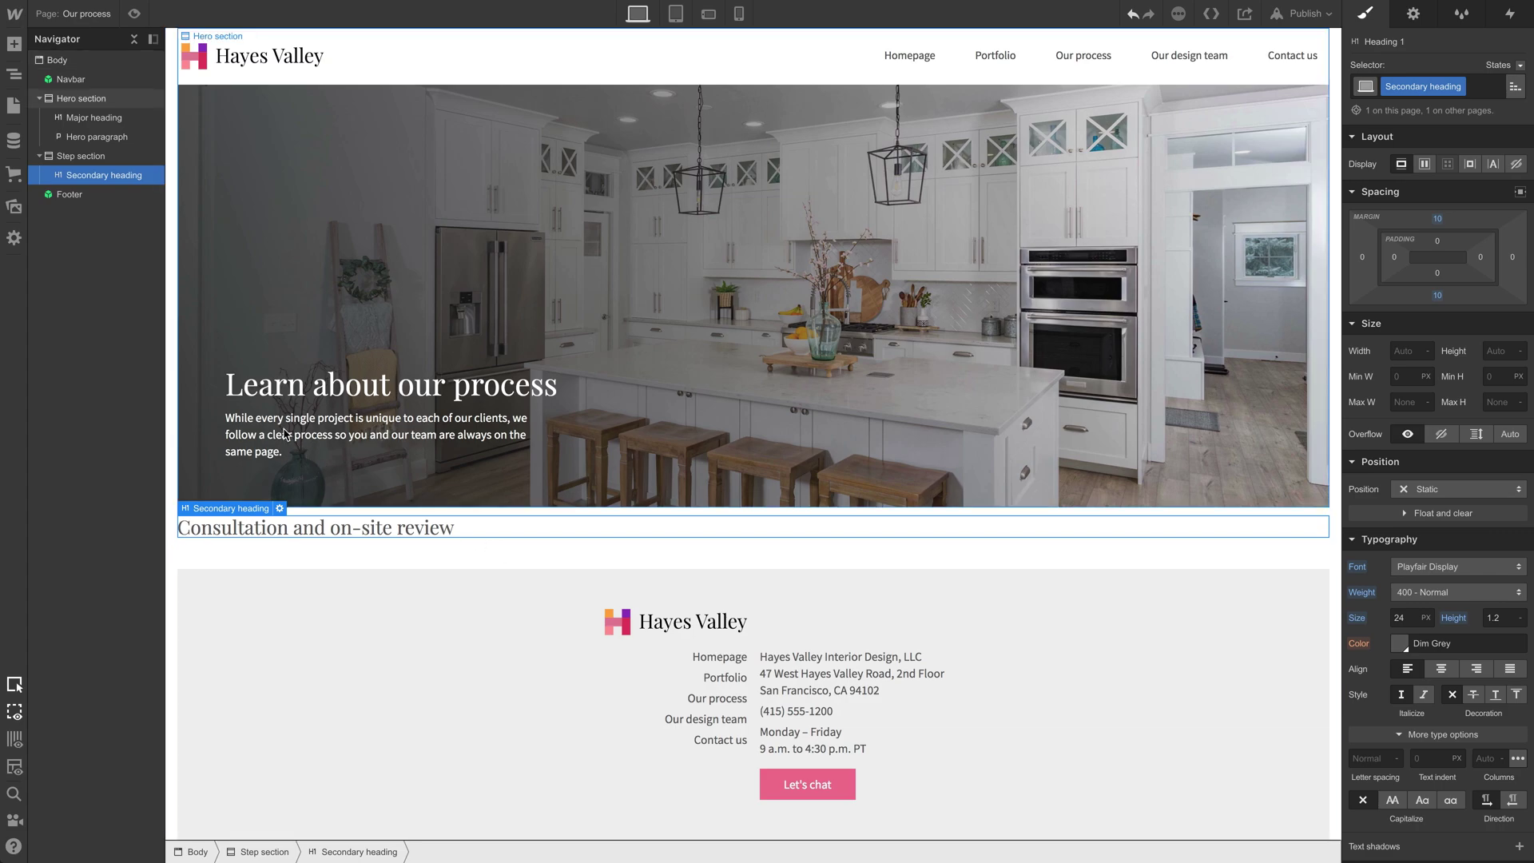
Step: Set the Step section's padding to 60 px on all four sides
left_click(69, 159)
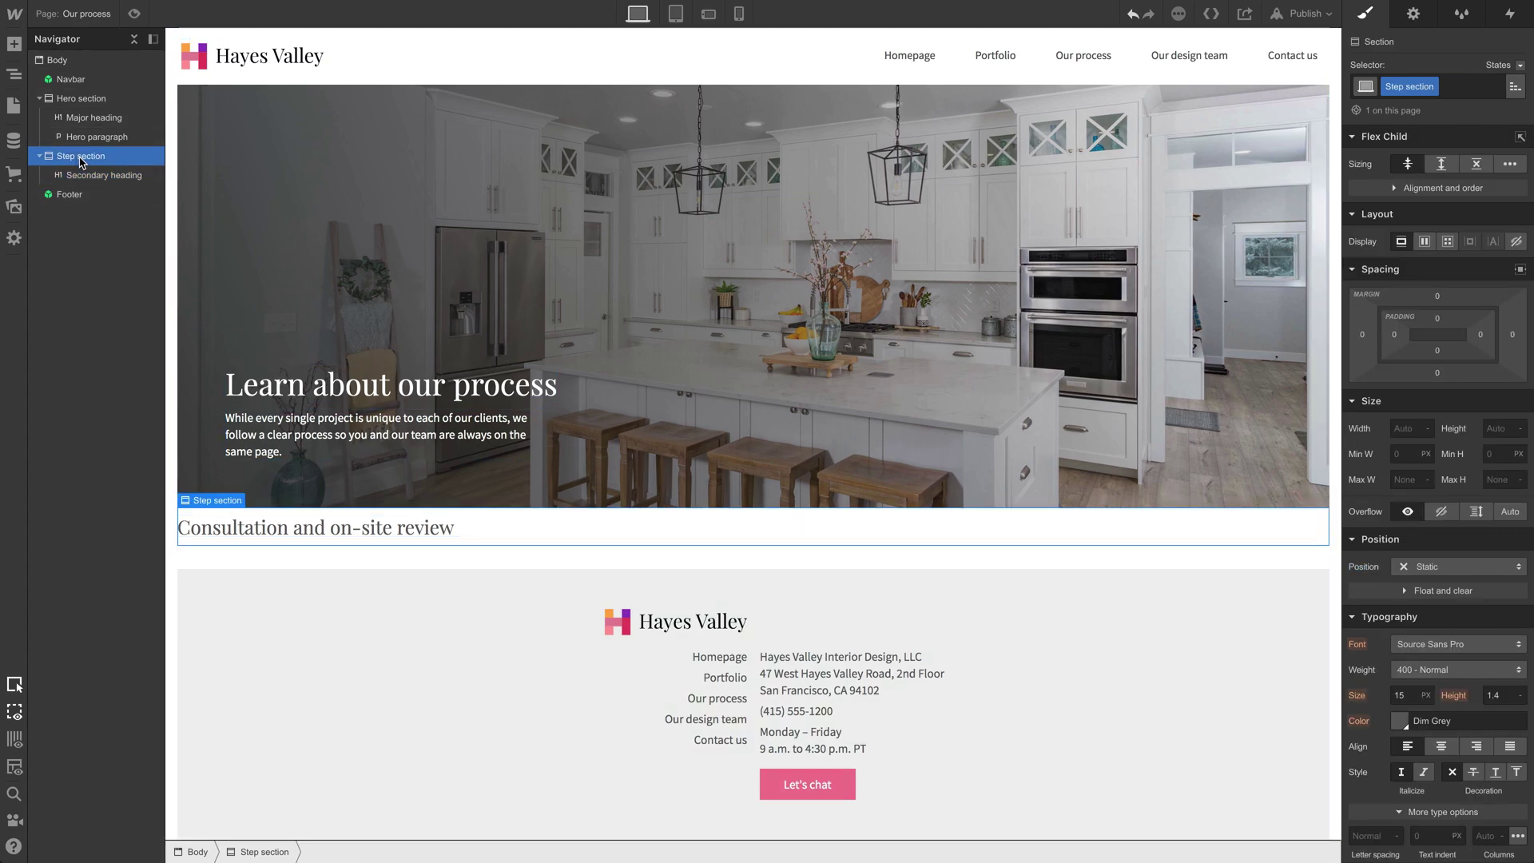
left_click_drag(1452, 319, 1450, 464)
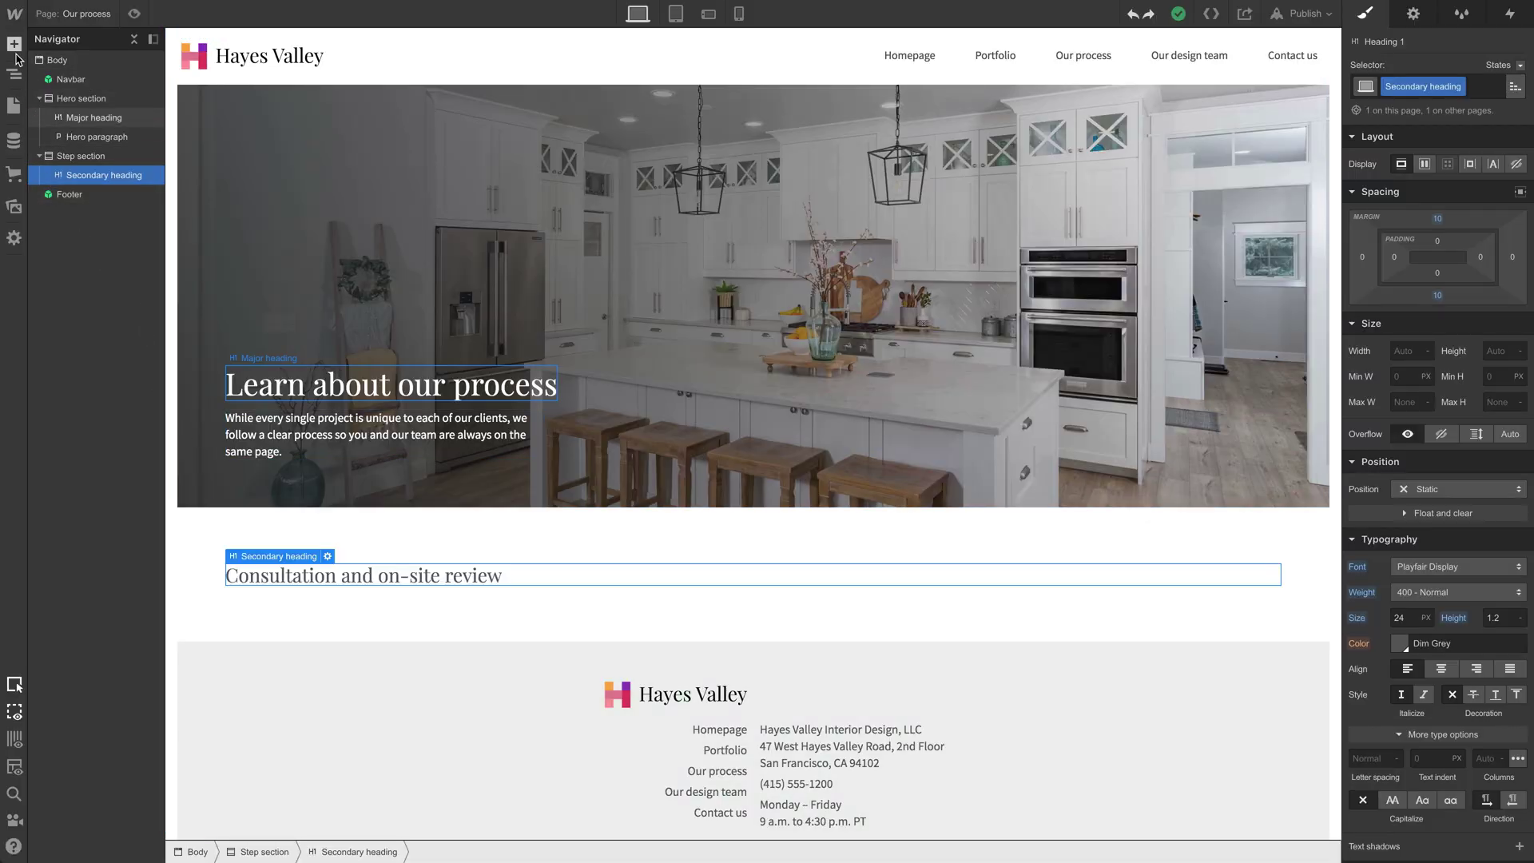
Step: Add a text block above the heading in the Step section with the text "Step 1"
left_click(14, 44)
left_click_drag(67, 566, 308, 573)
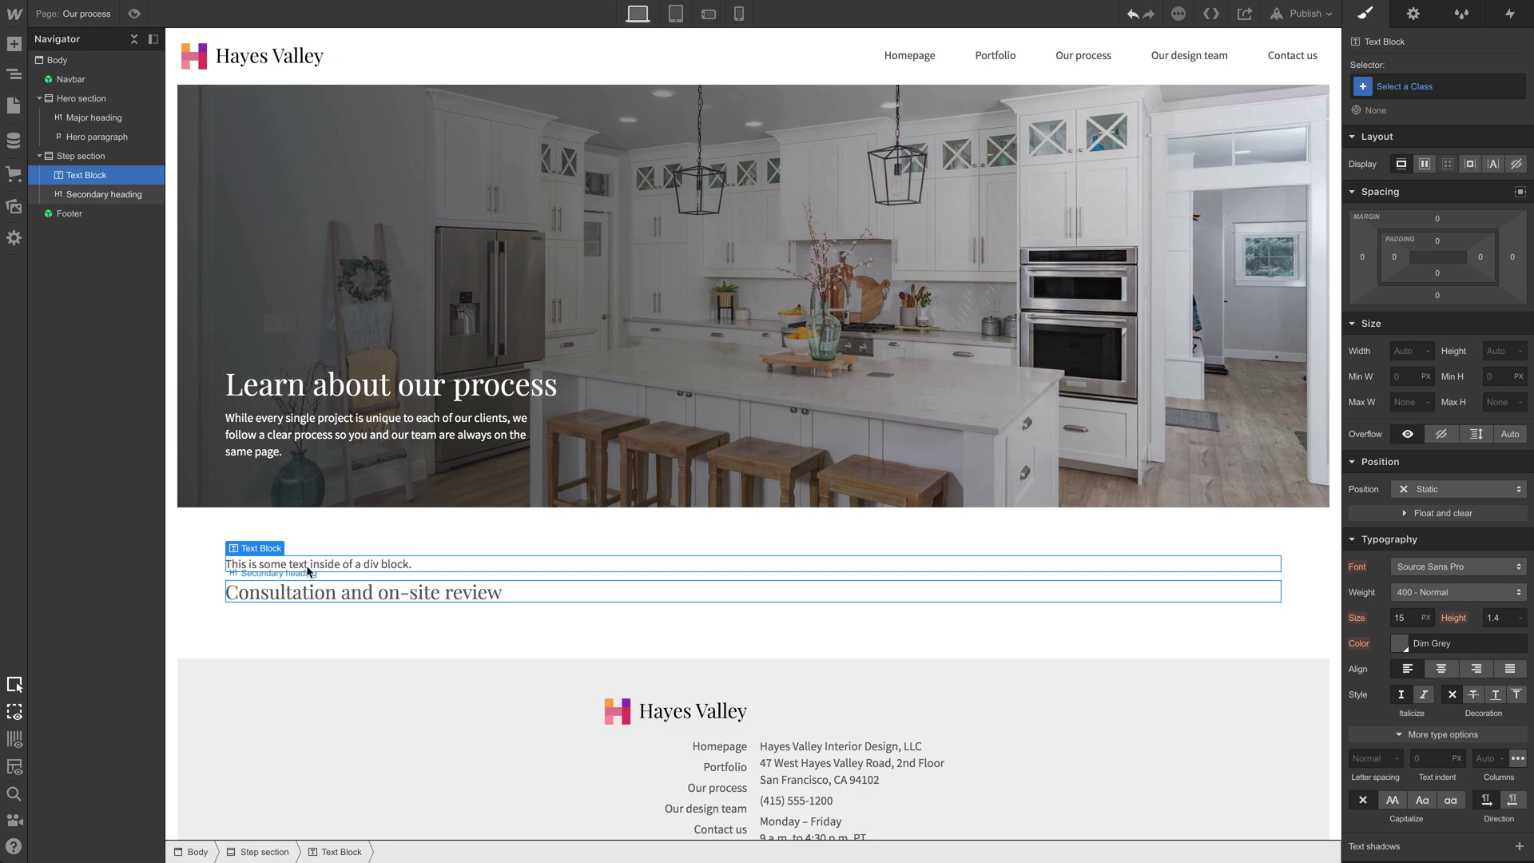
double_click(310, 565)
type("Ste")
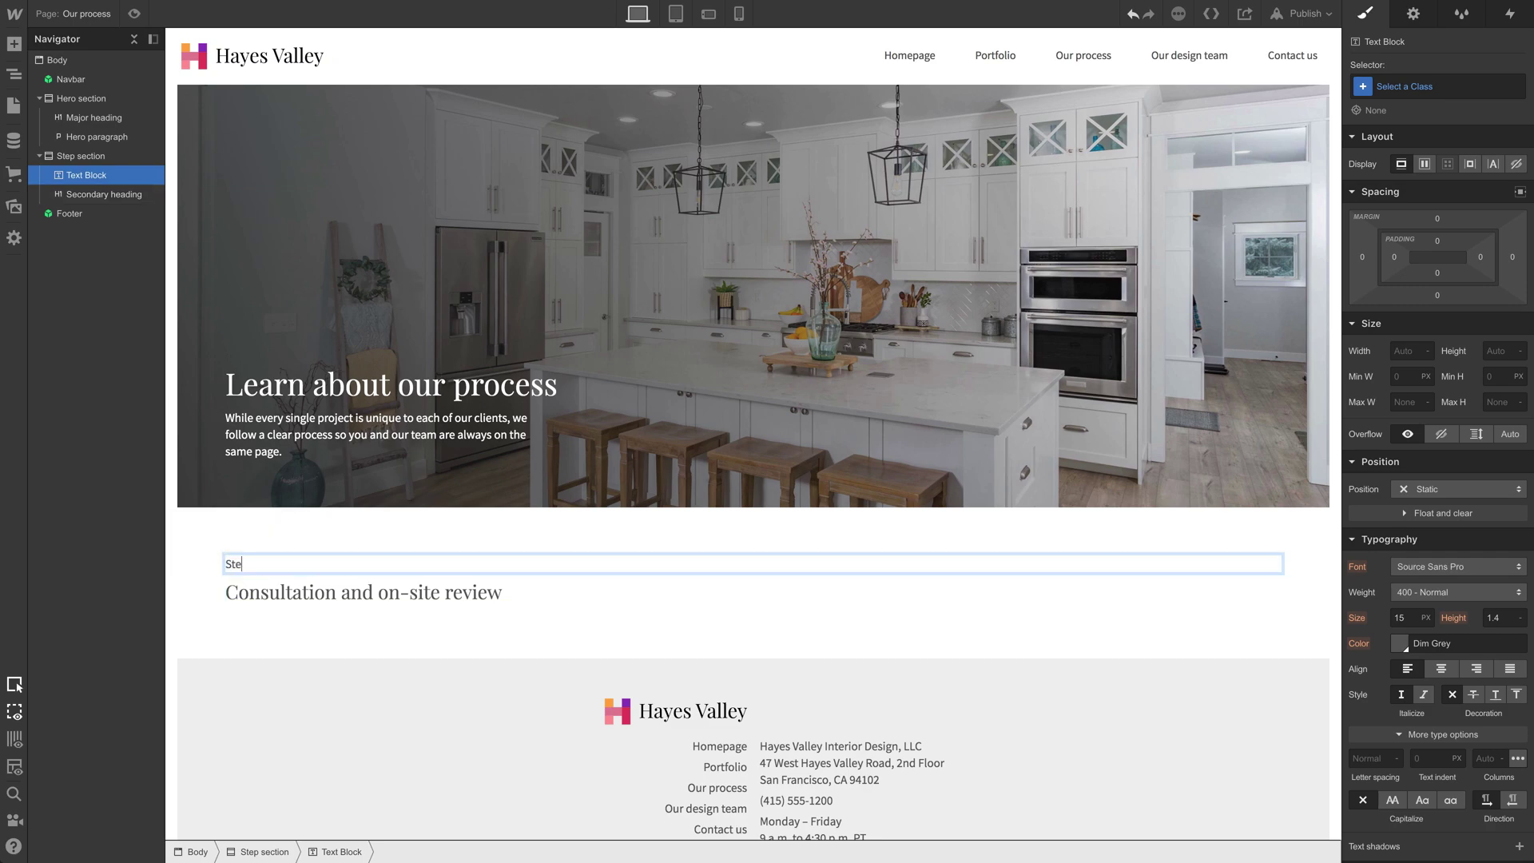
left_click(305, 540)
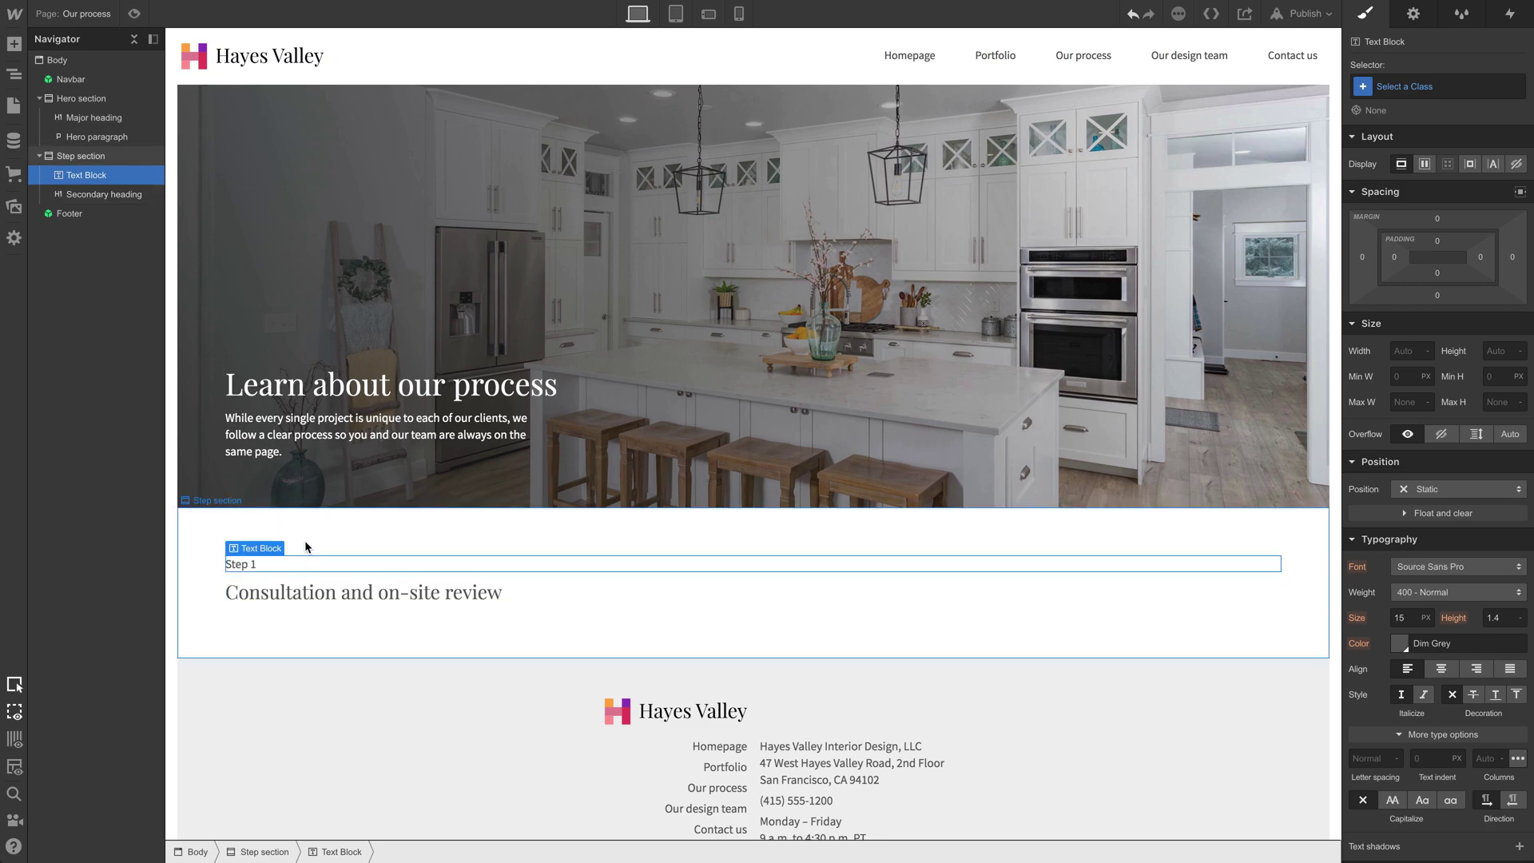
left_click(304, 540)
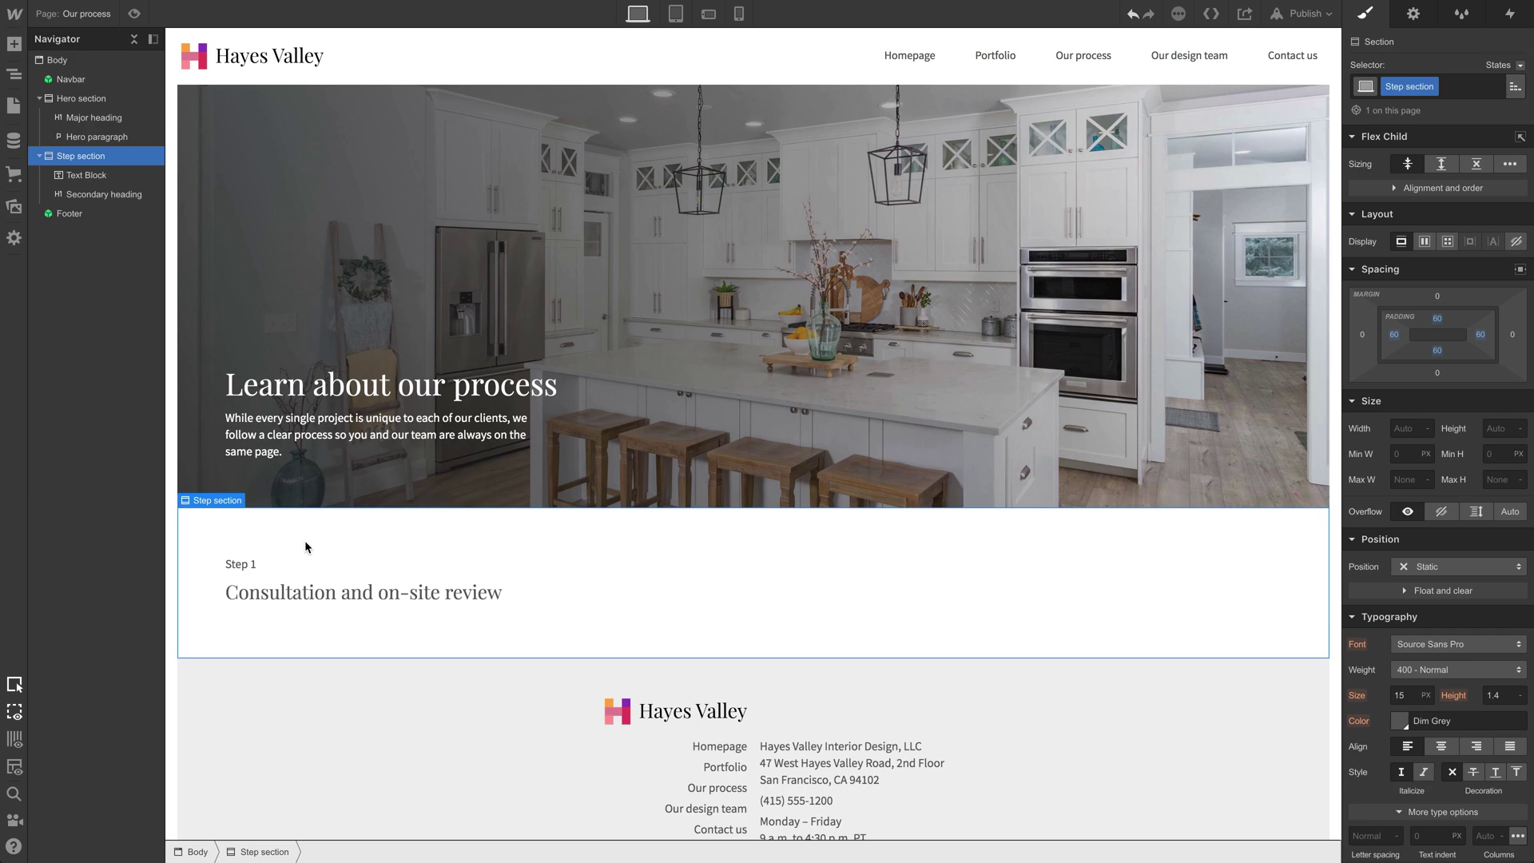
Step: Create a new class named "Step" on the "Step 1" text block
left_click(257, 564)
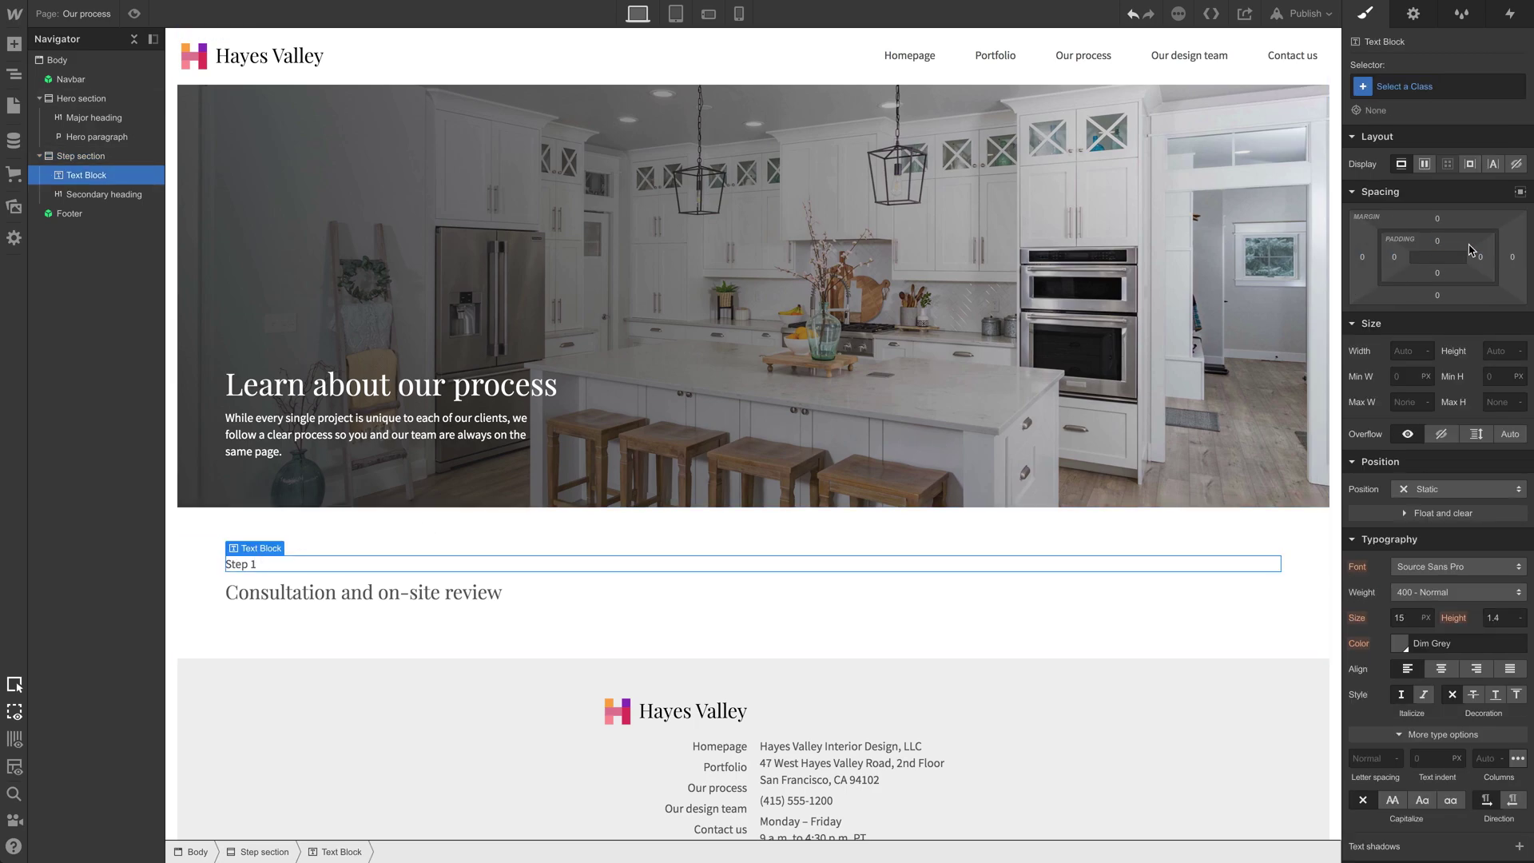
left_click(1470, 89)
type("Step")
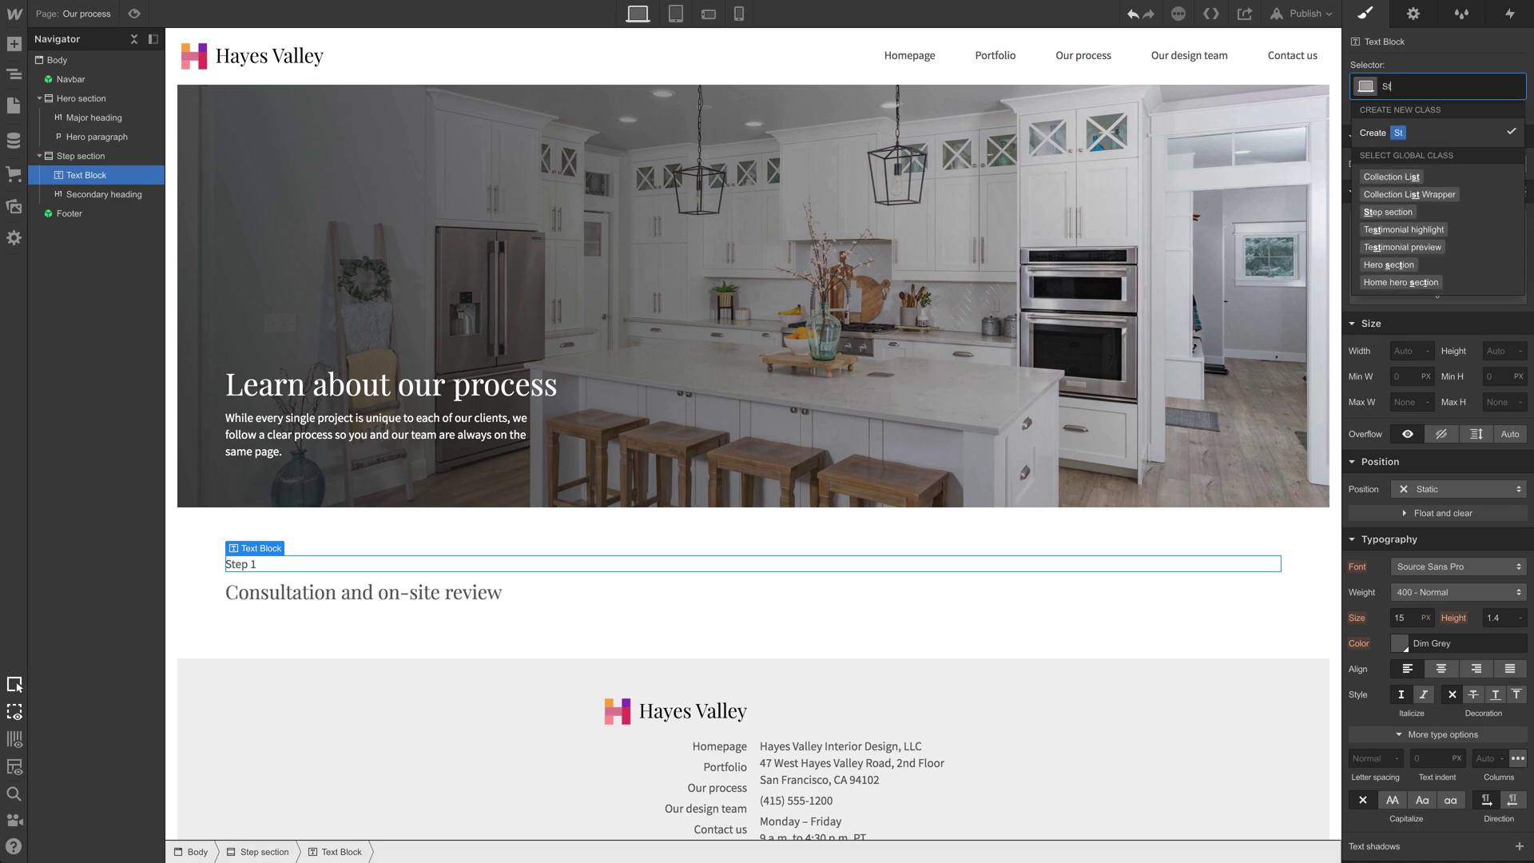
key("Return")
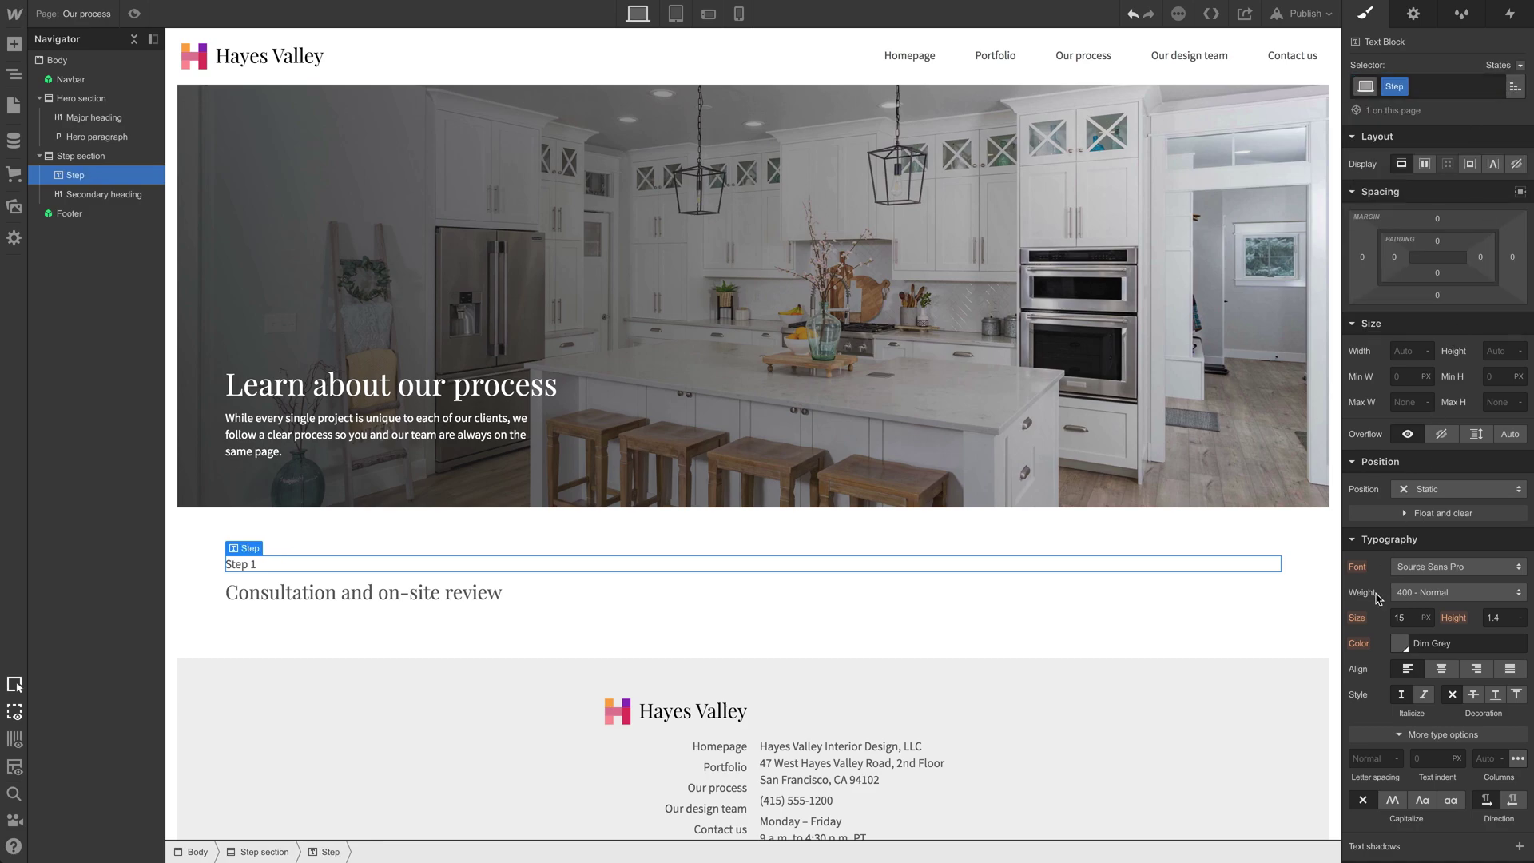
Step: Set the "Step" class's font to Playfair Display, and try all-caps capitalization before returning it to none
scroll(1376, 597, "down", 2)
left_click(1421, 491)
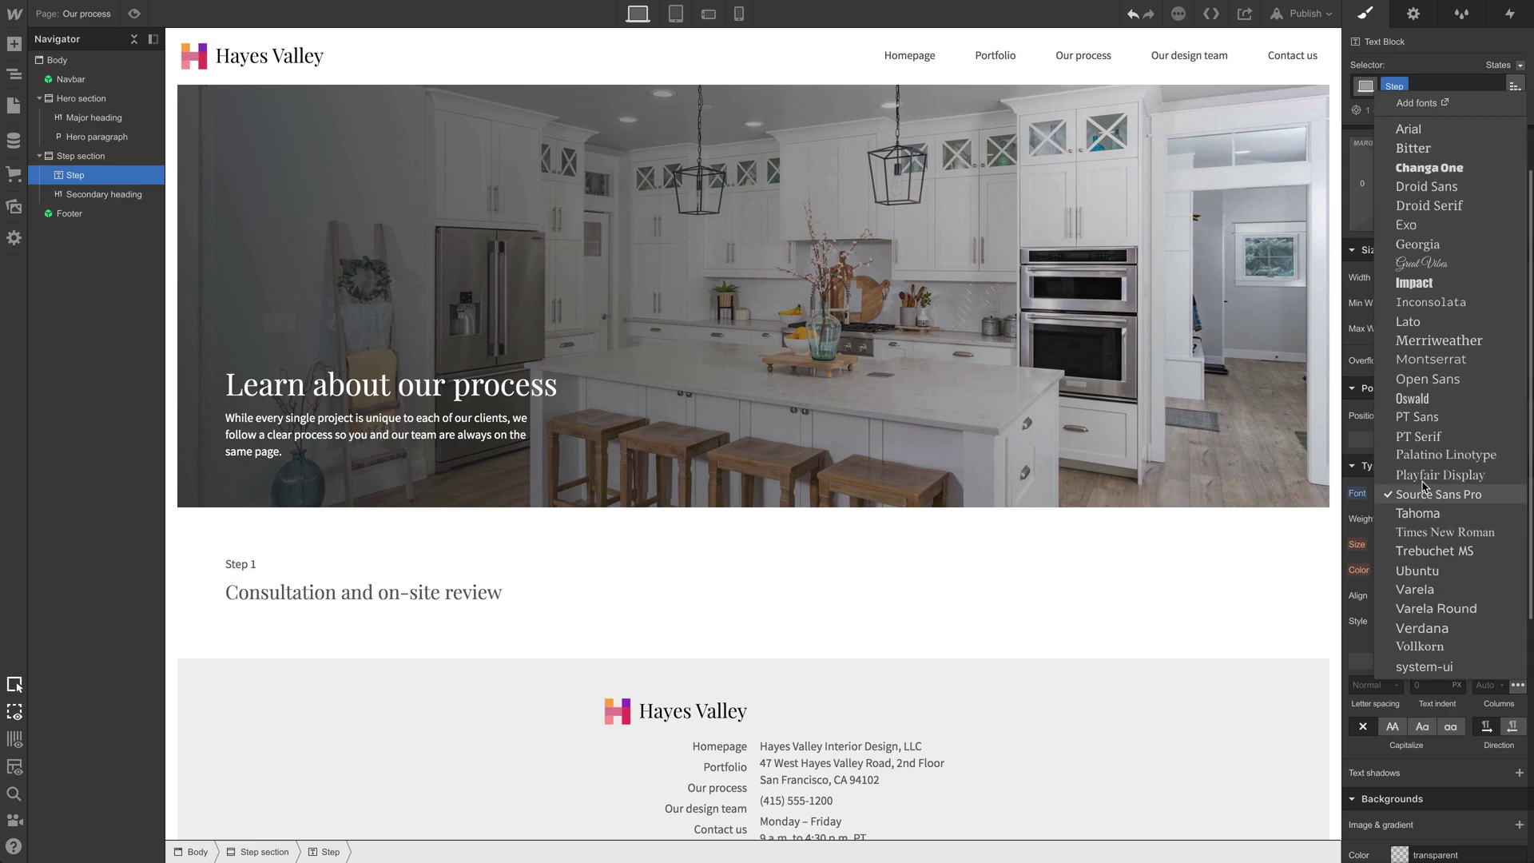
left_click(1424, 476)
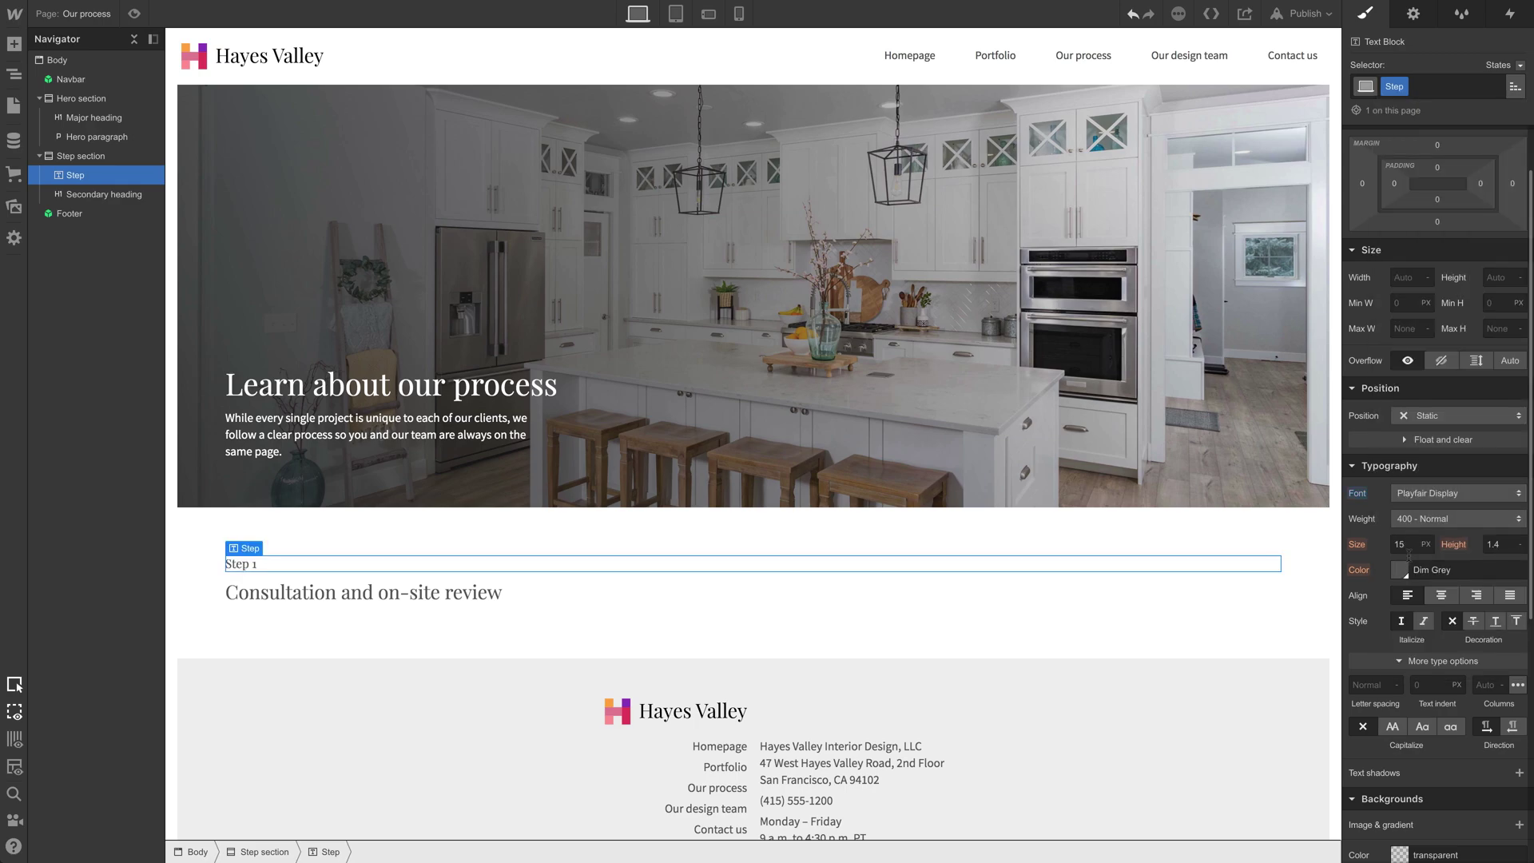
left_click(1394, 724)
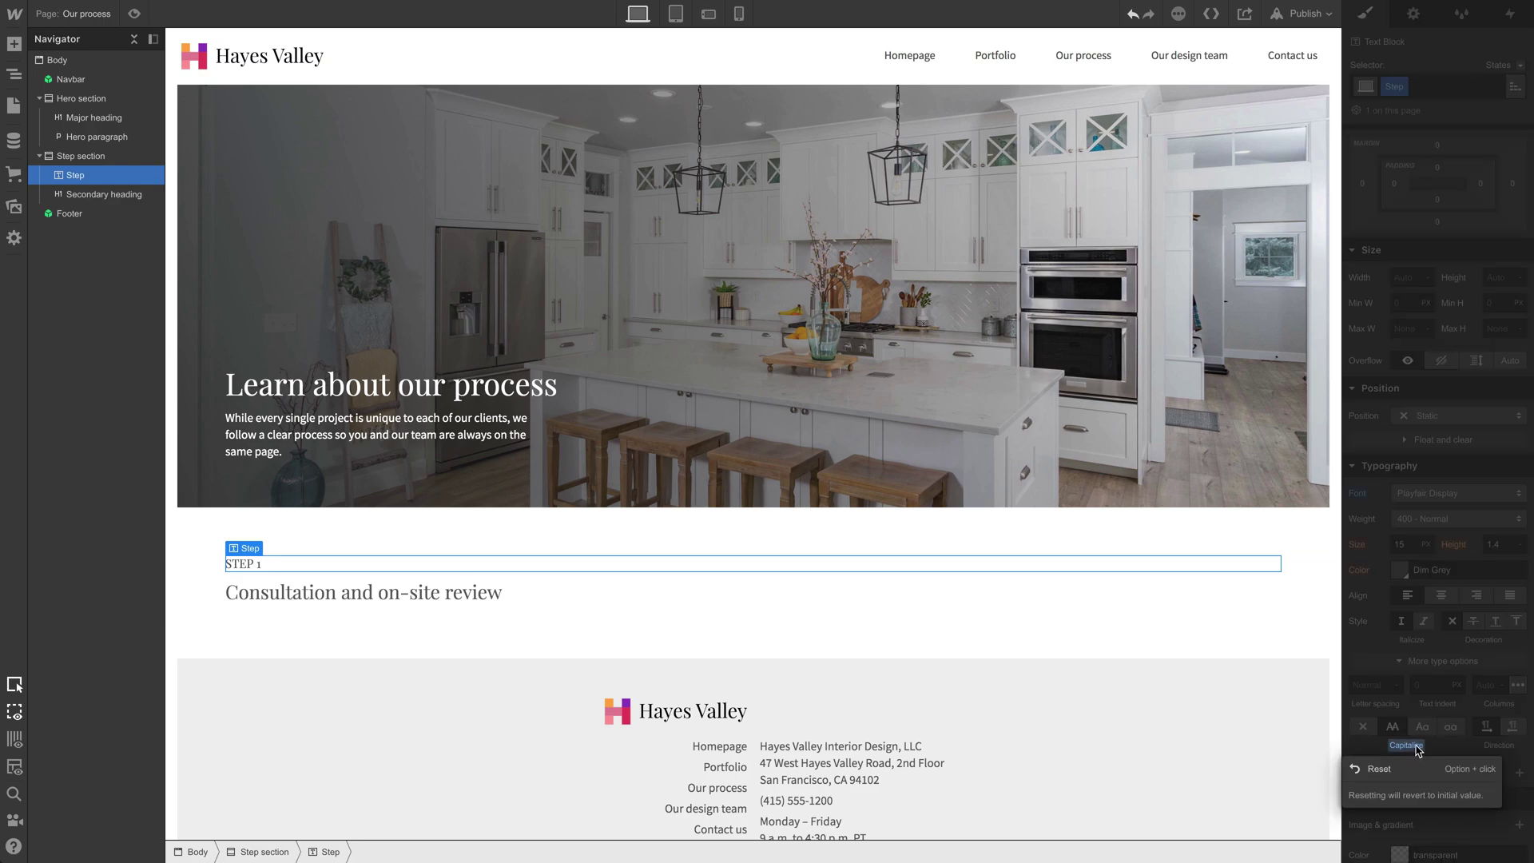
left_click(1363, 728)
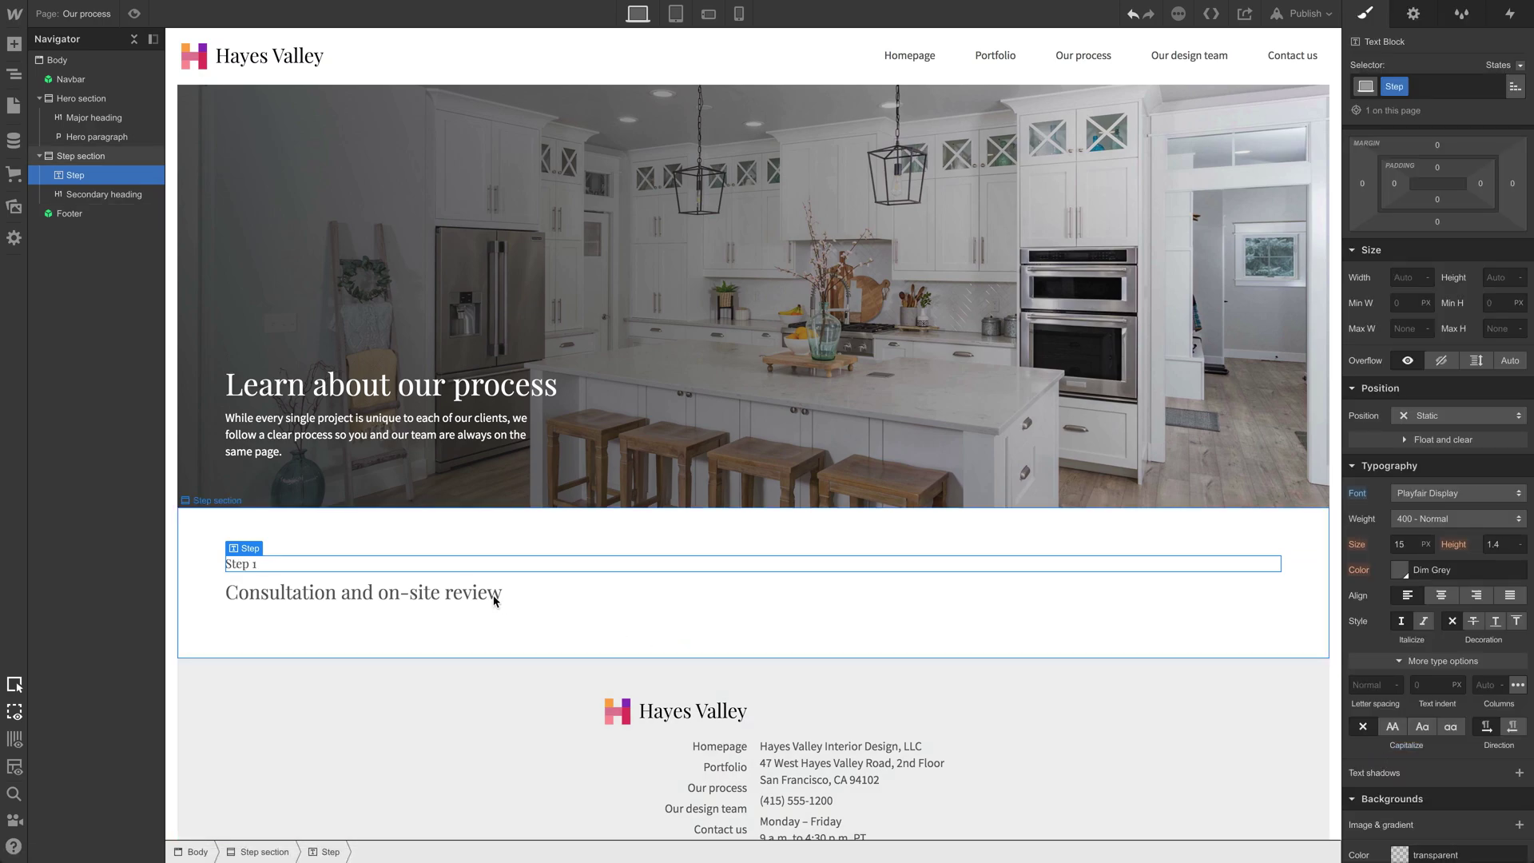
Step: Add a "Less space" combo class to the "Consultation and on-site review" heading and set its top margin to 0
left_click(413, 597)
scroll(1438, 239, "up", 1)
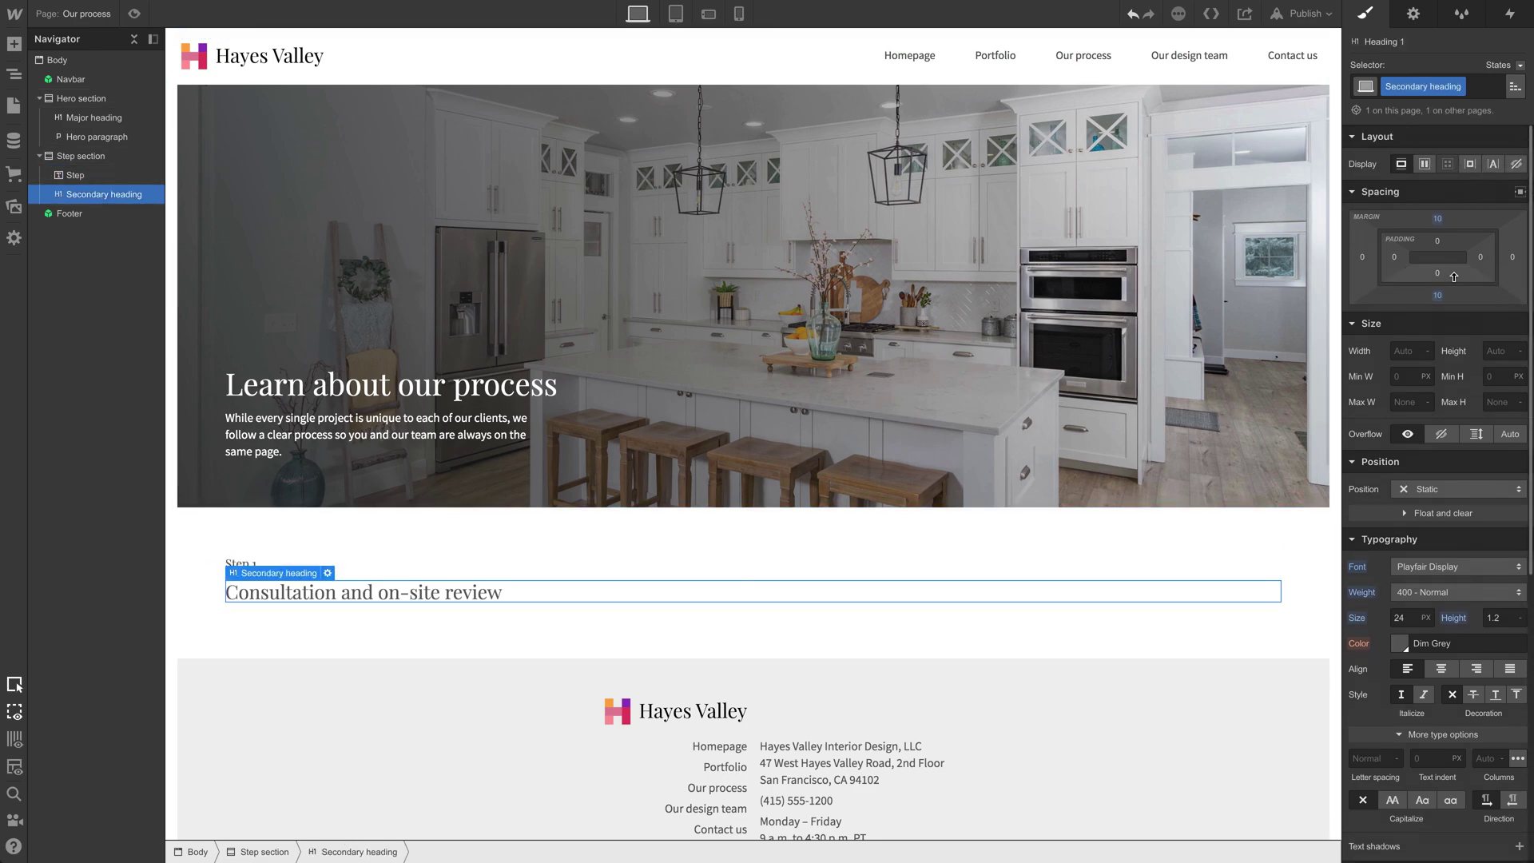
left_click(1480, 81)
type("Less space")
key("Return")
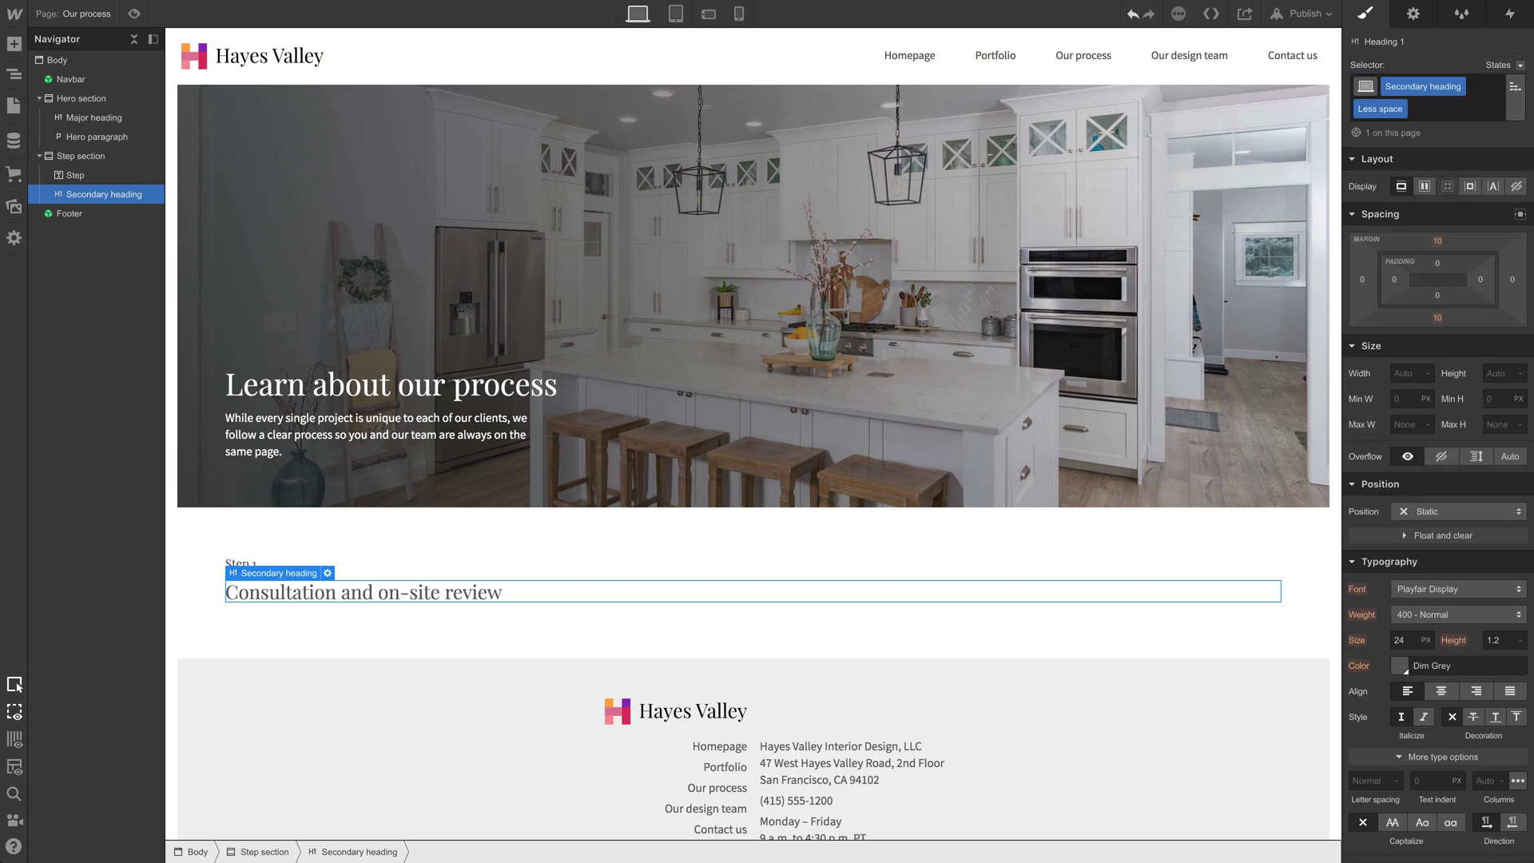
mouse_move(1450, 242)
left_mouse_down()
mouse_move(1450, 261)
mouse_move(1472, 224)
left_mouse_up()
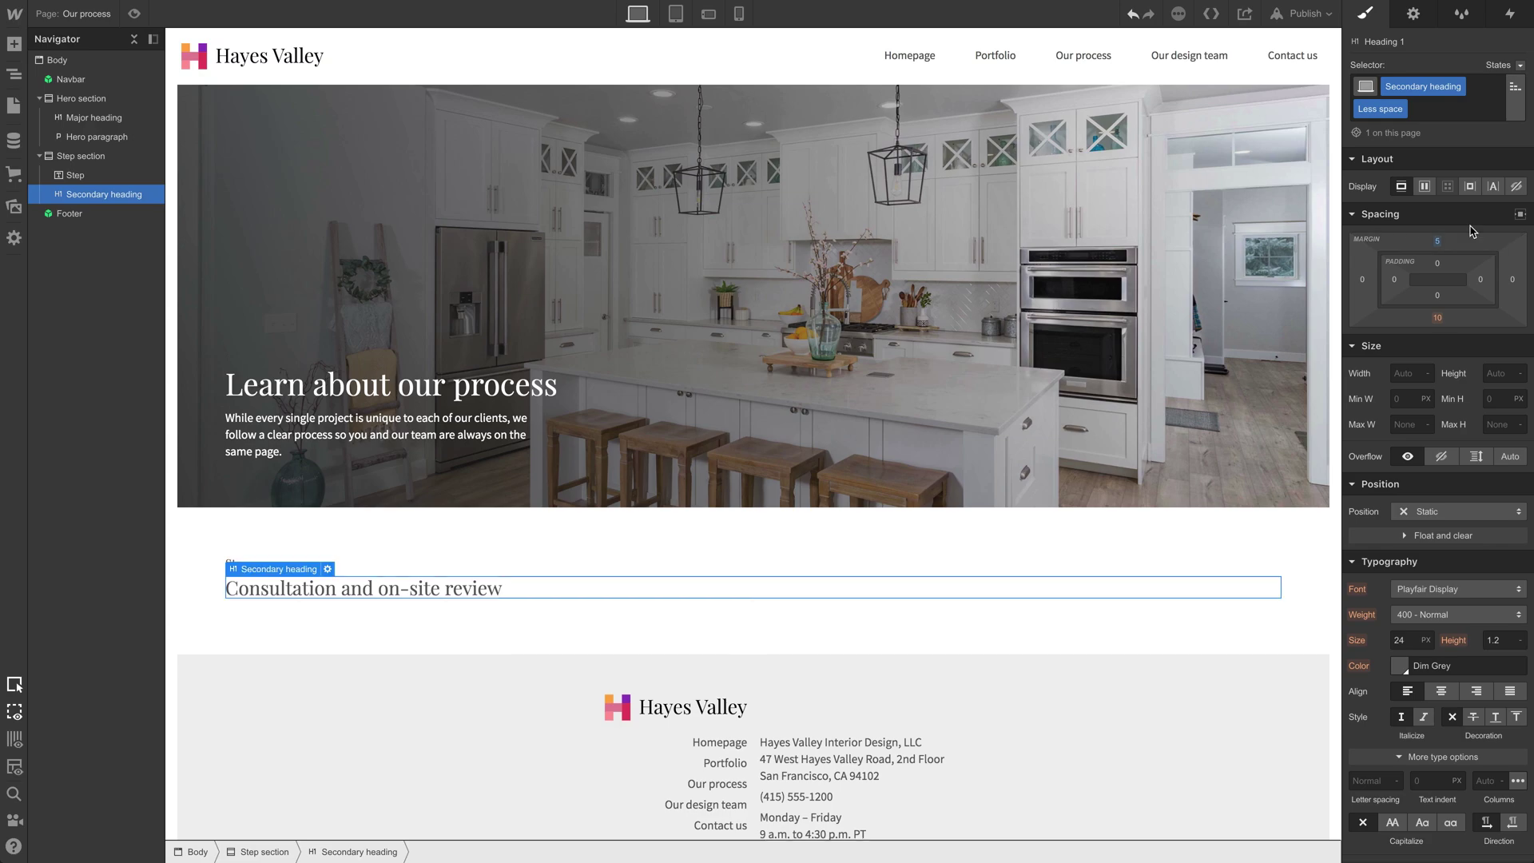
left_click_drag(1470, 227, 1469, 244)
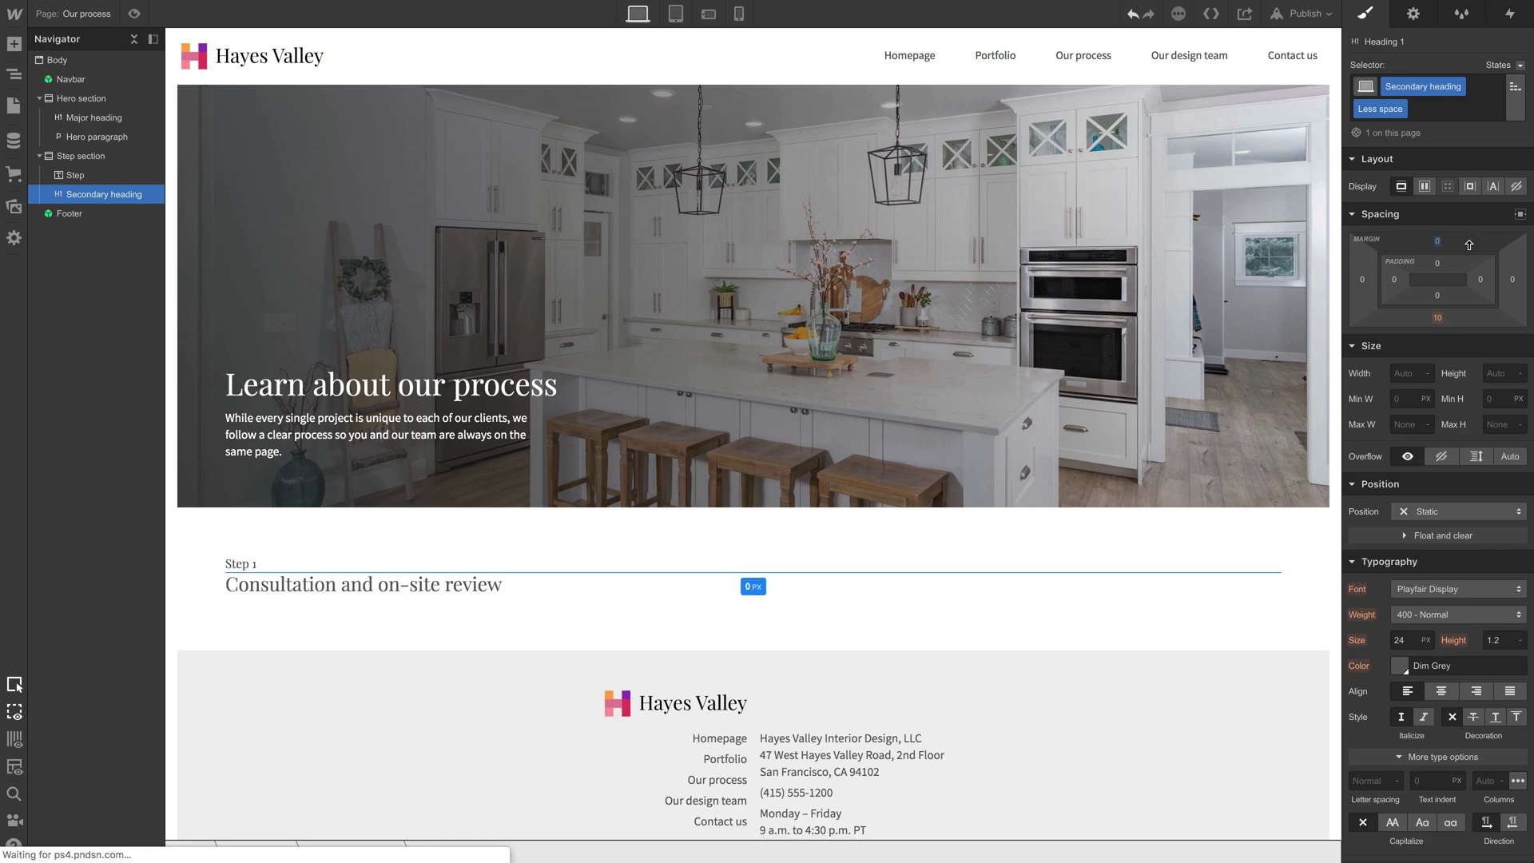
Step: Add a div block below the heading in the Step section, with a height of 1 px and a width of 50 px
left_click(342, 612)
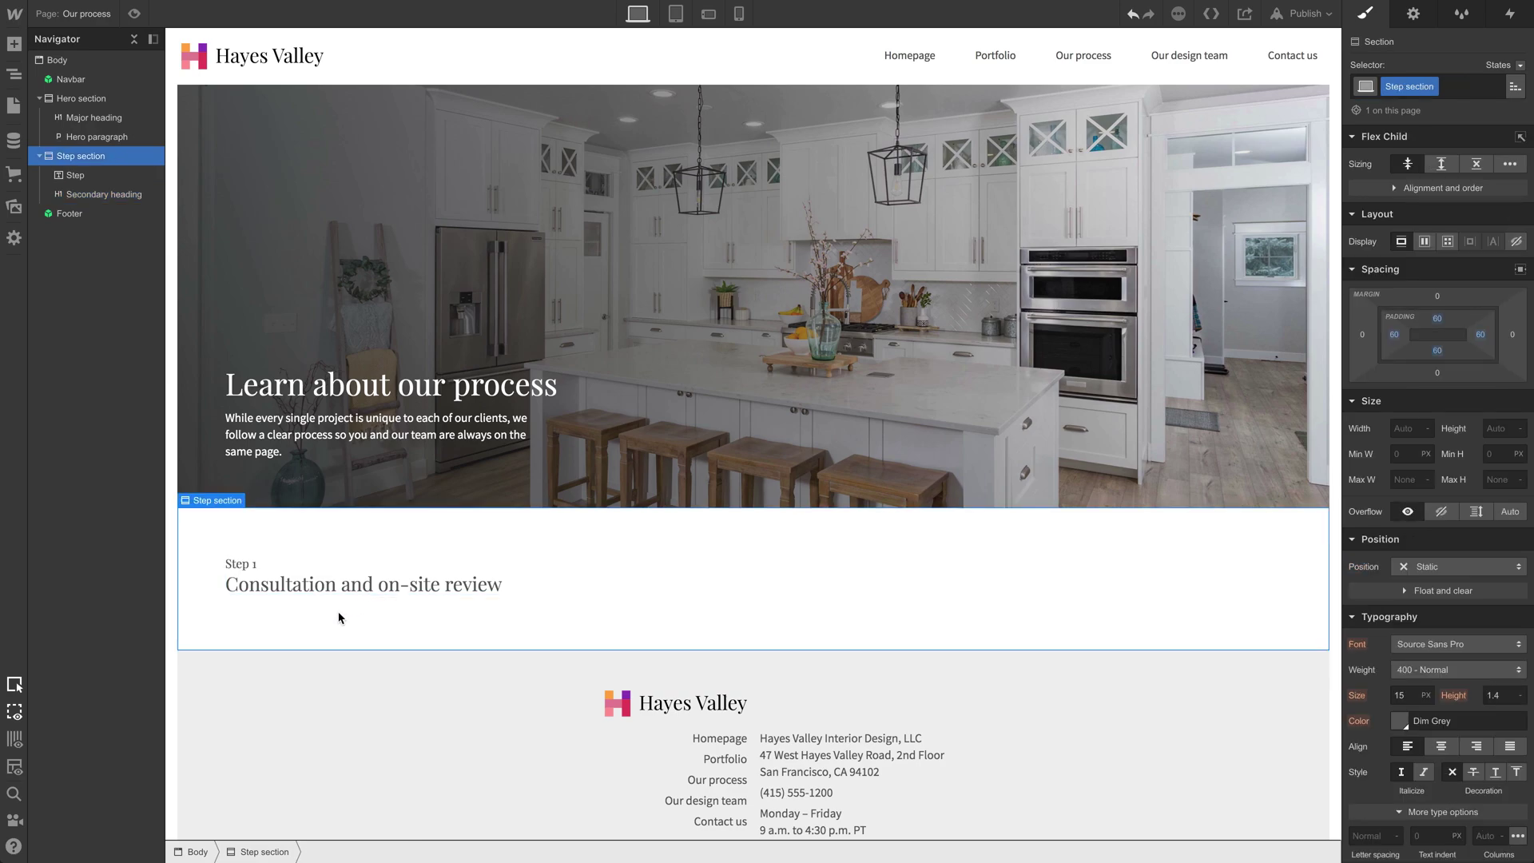
left_click(14, 44)
left_click_drag(54, 306, 284, 604)
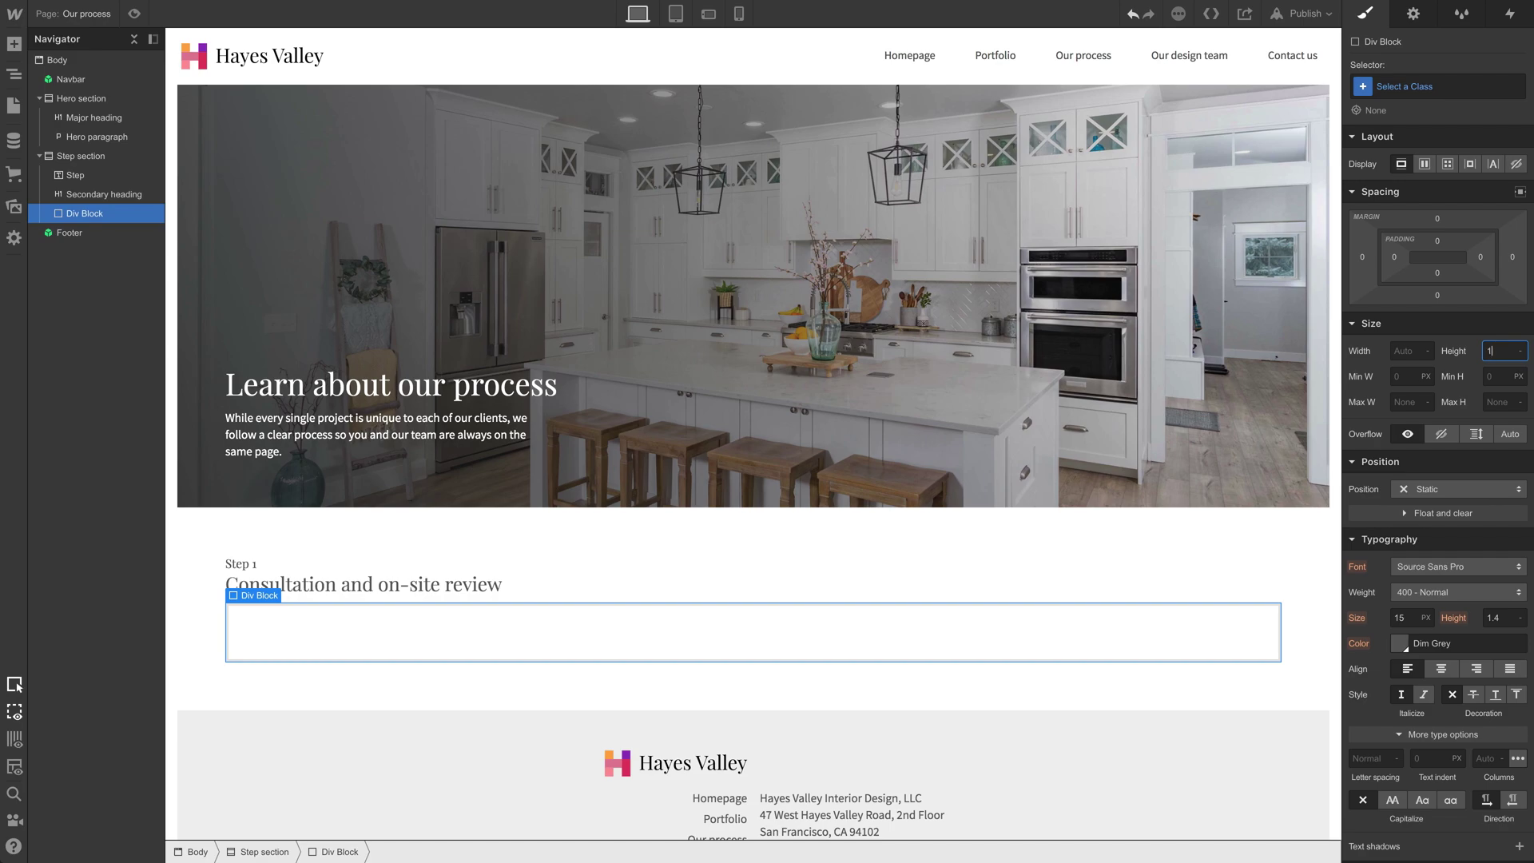
key("Return")
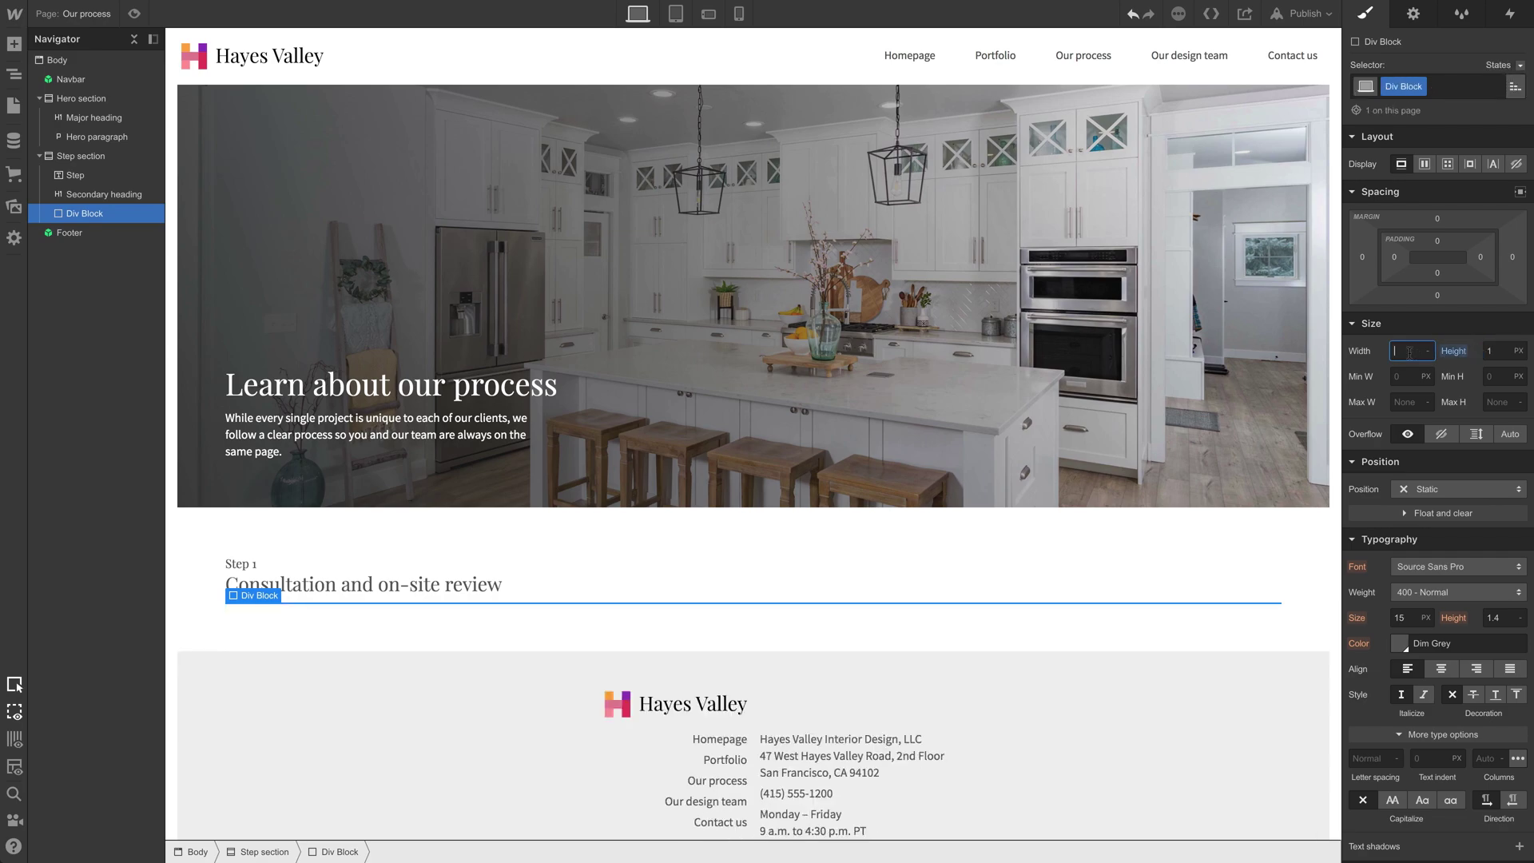
key("Return")
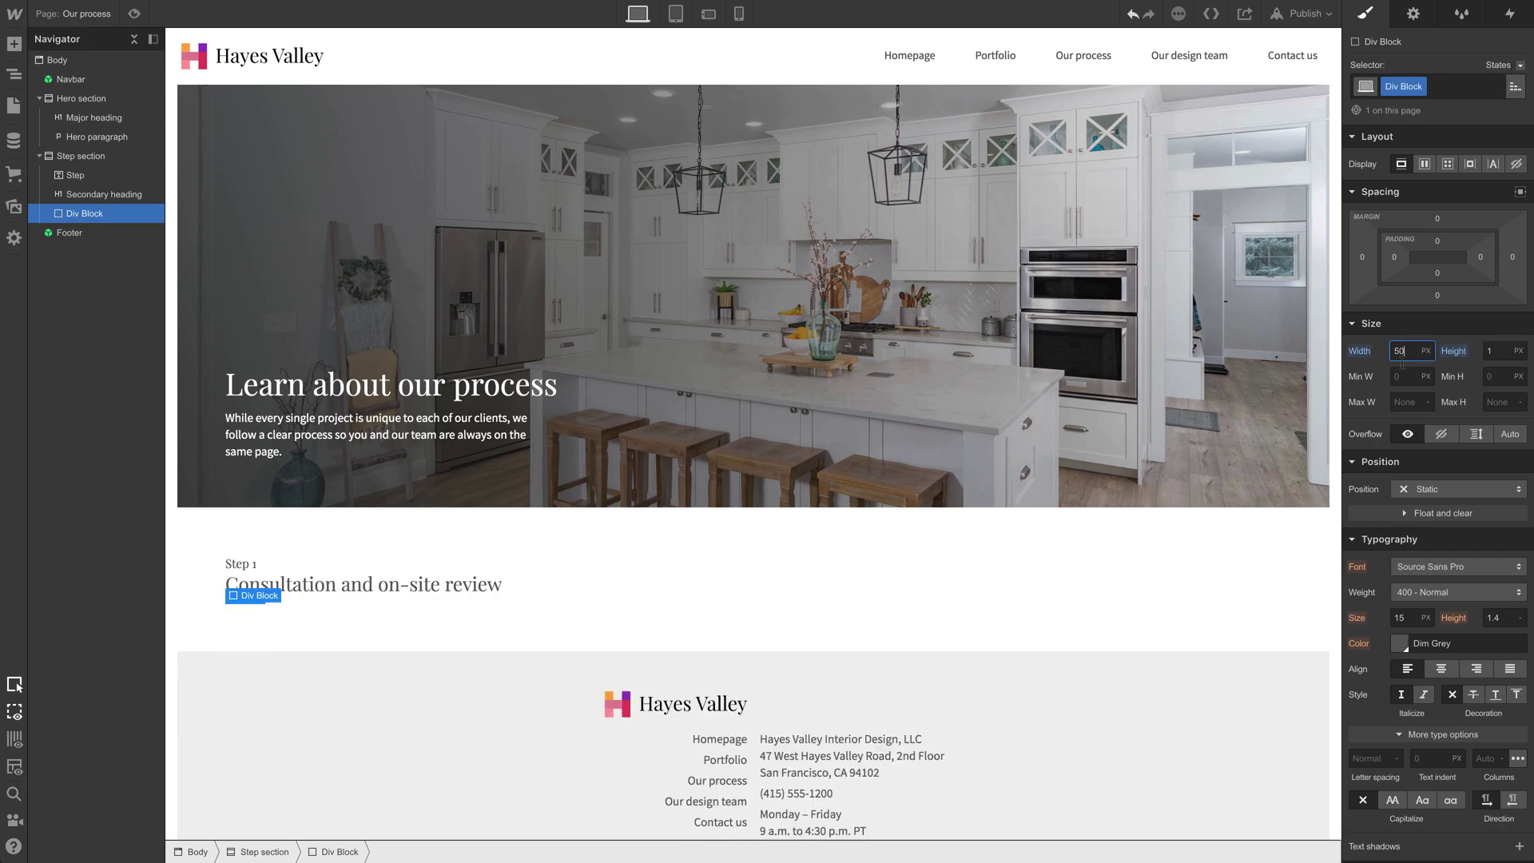
Step: Set the div block's background color to black with its opacity lowered to about 19%
scroll(1429, 682, "down", 3)
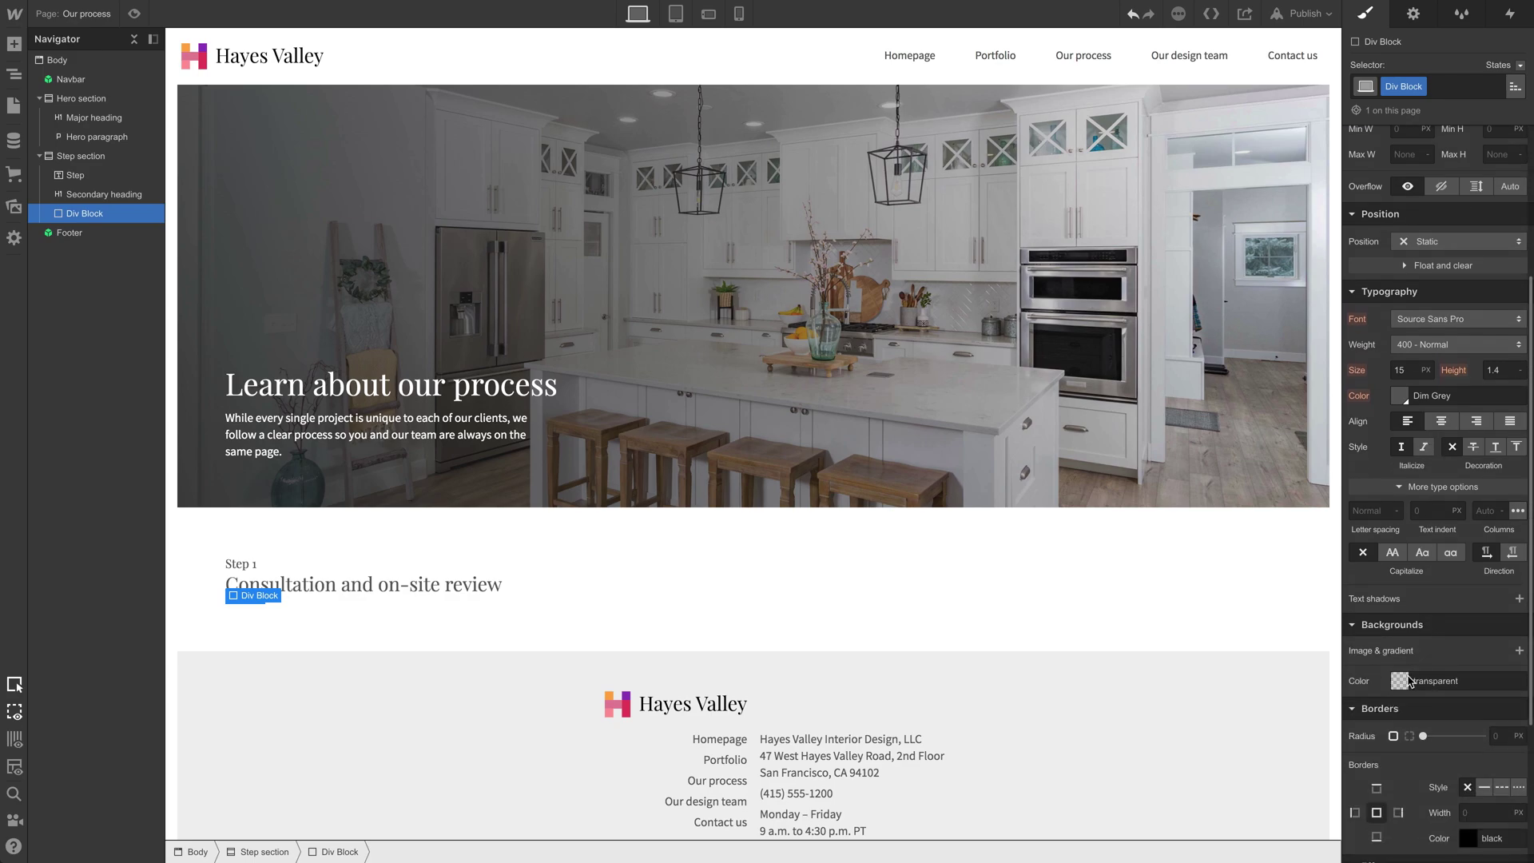
left_click(1399, 681)
left_click(1404, 651)
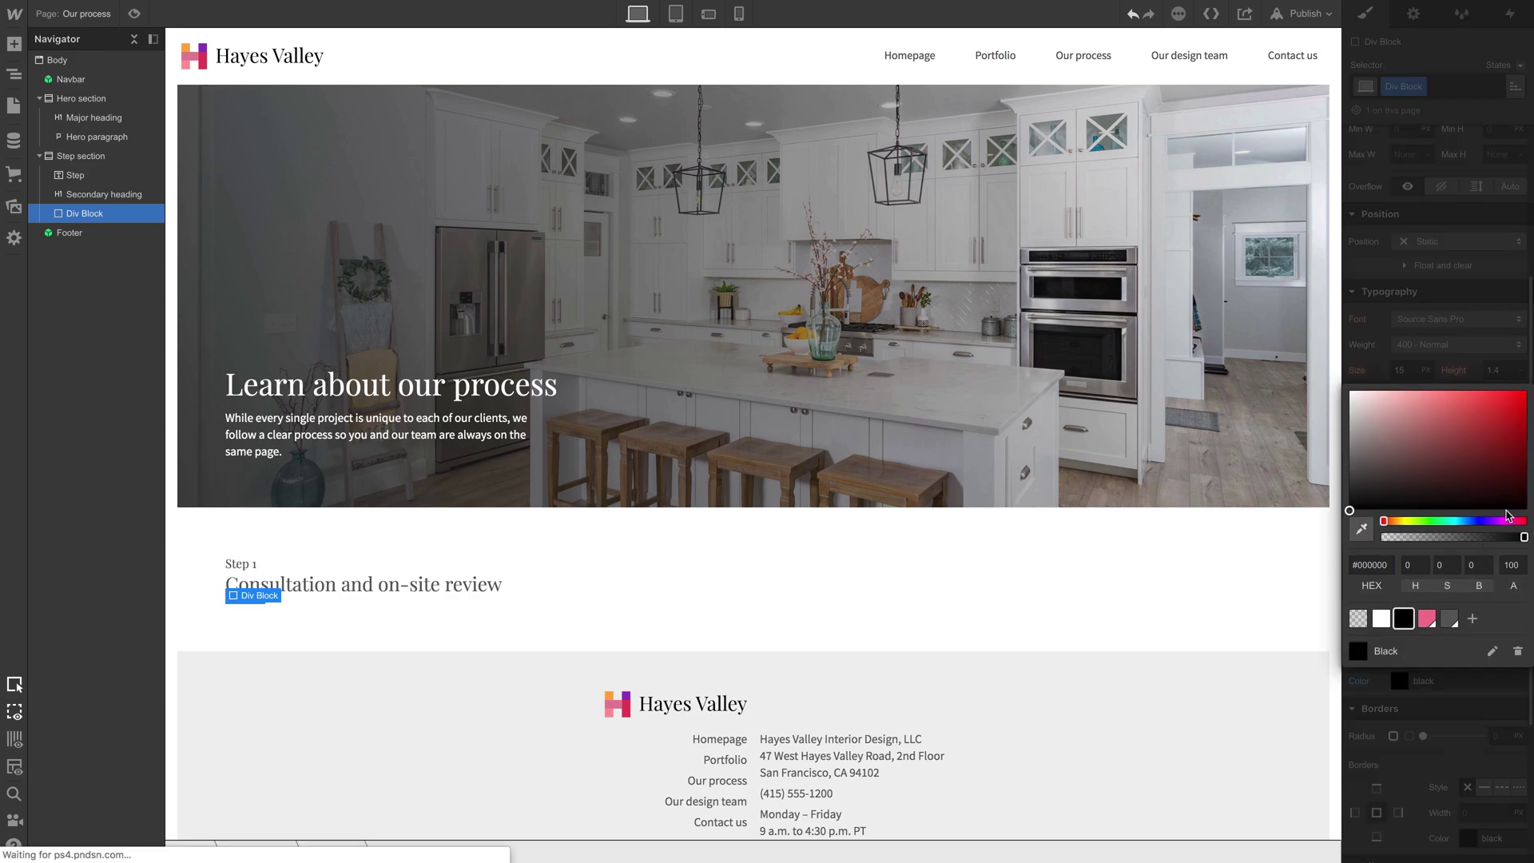
left_click(1503, 536)
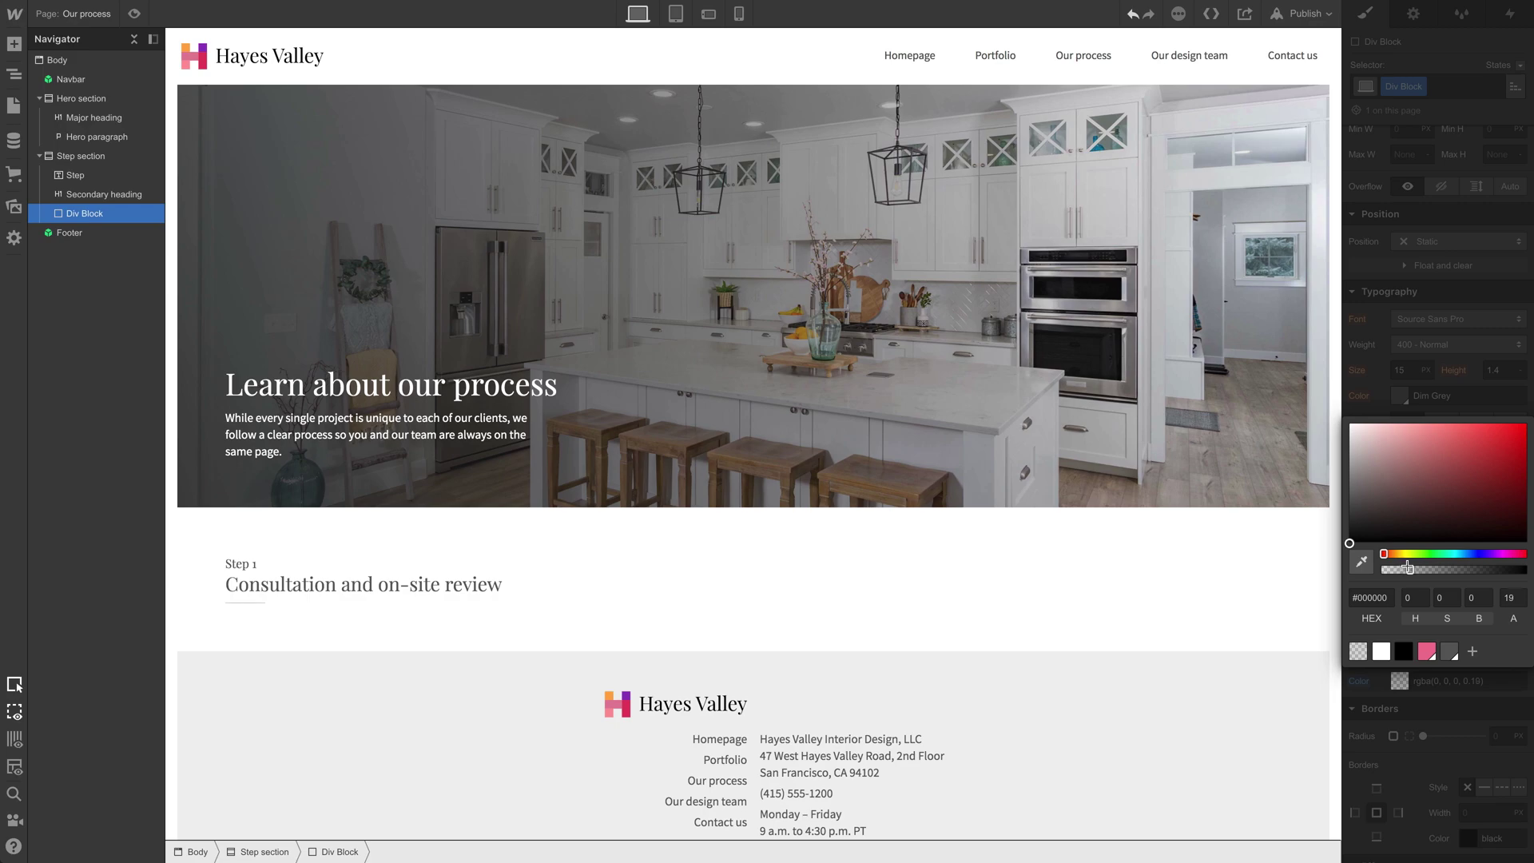
Step: Set the div block's top and bottom margins to 30 px
left_click(1420, 334)
scroll(1434, 340, "up", 3)
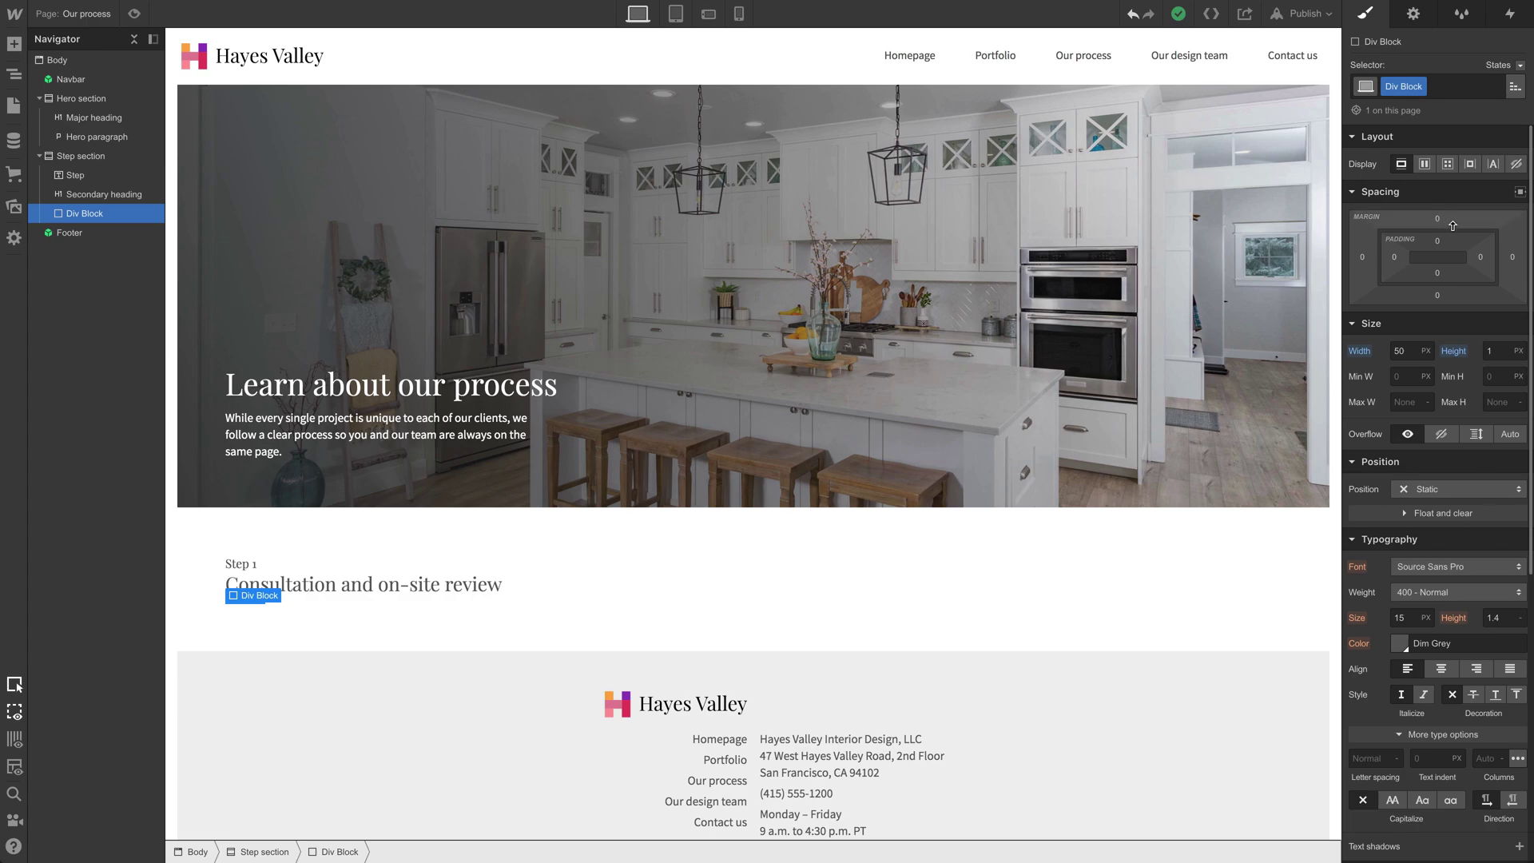
left_click_drag(1457, 222, 1455, 155)
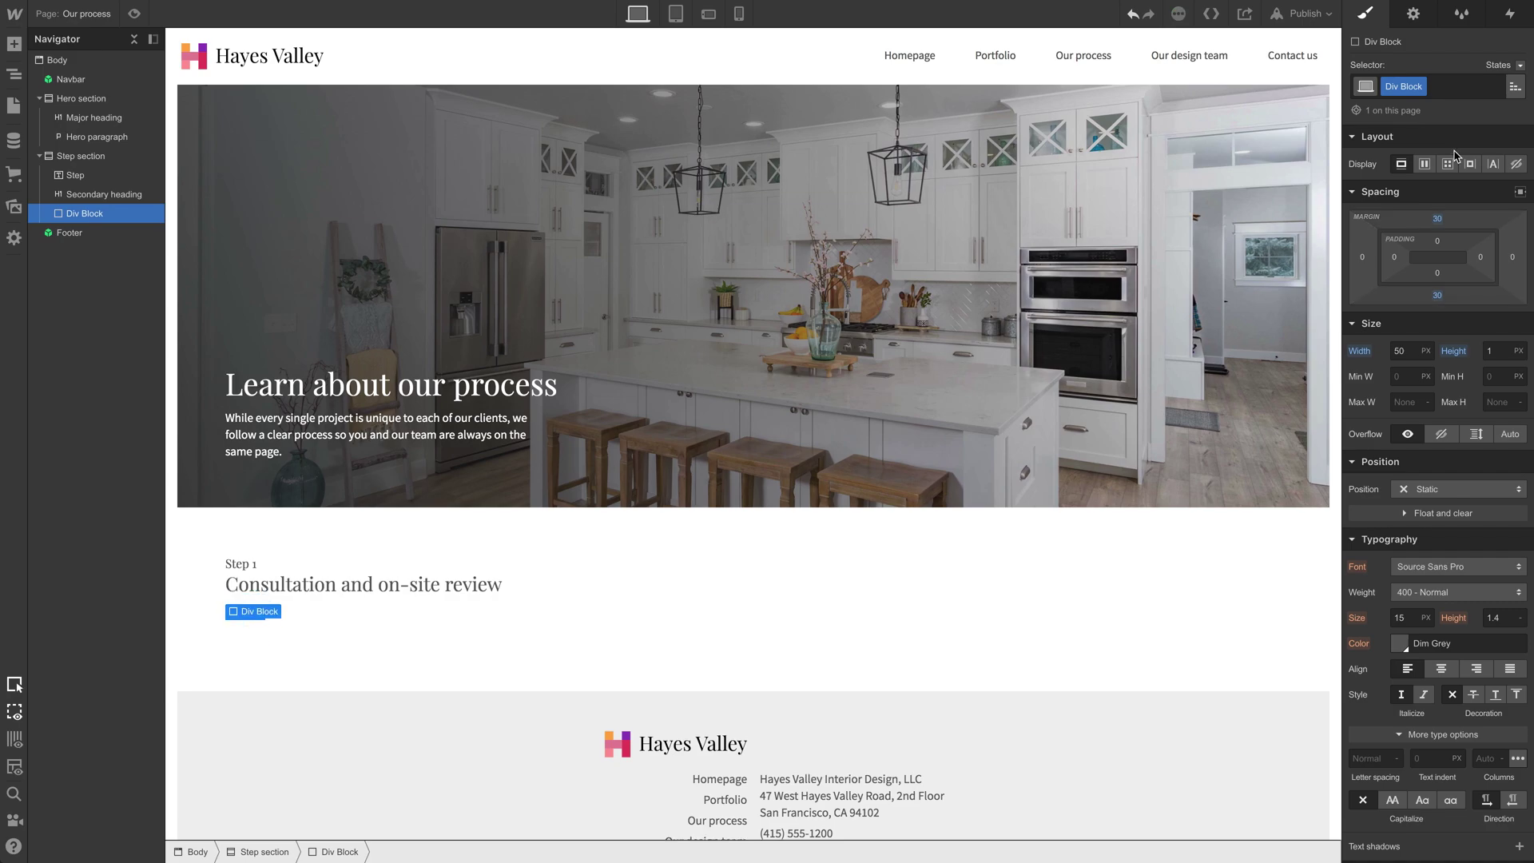
key("Escape")
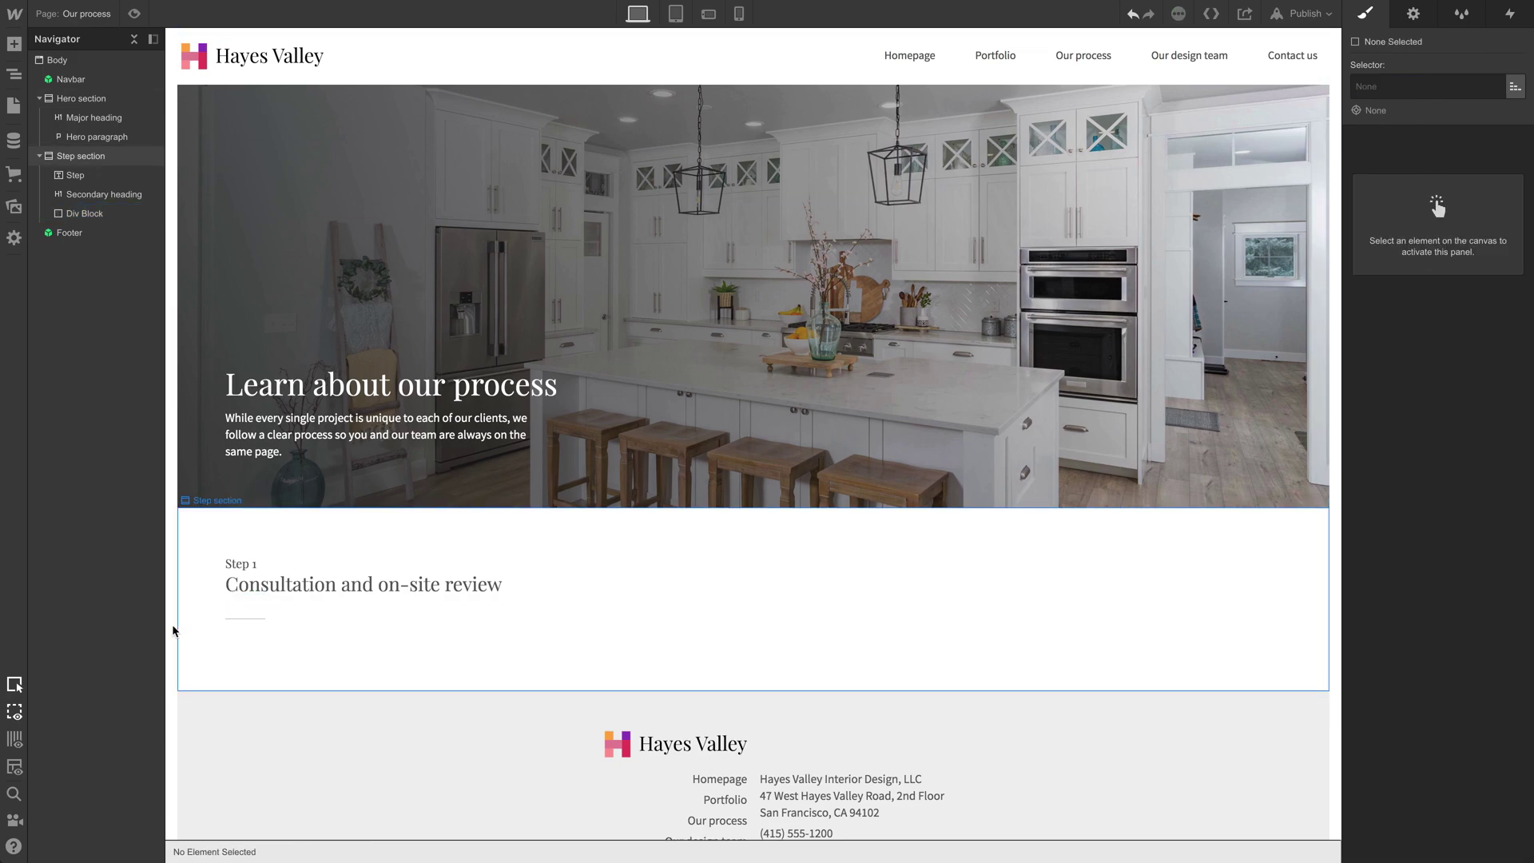
Step: Rename the thin line's Div Block class as "Horizontal divider"
left_click(253, 623)
double_click(1402, 87)
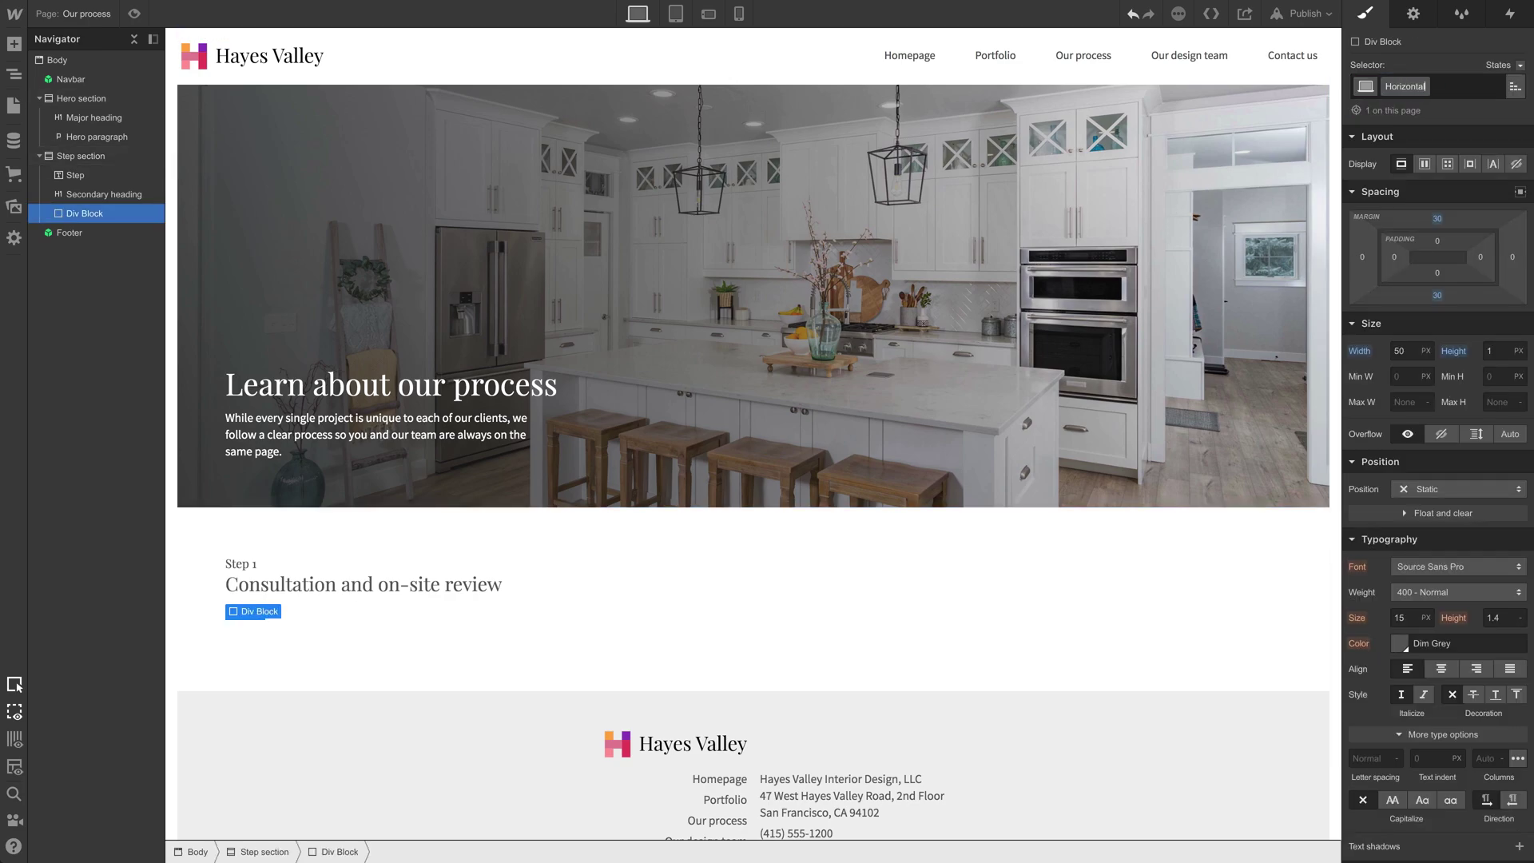
type("Horizontal divider")
key("Return")
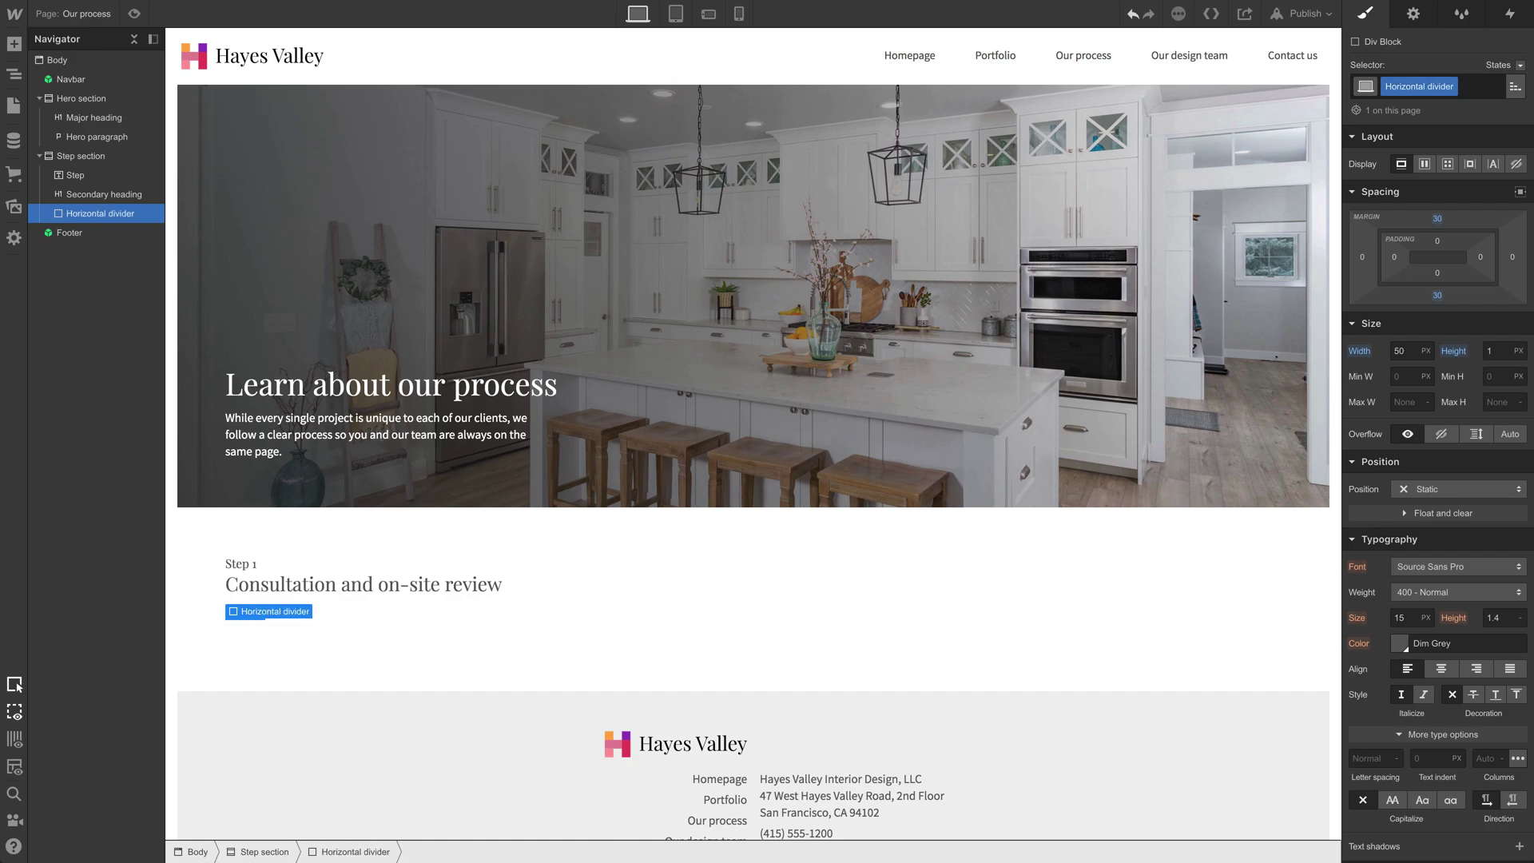
key("Escape")
Step: Add a paragraph below the horizontal divider in the Step section
scroll(232, 246, "down", 1)
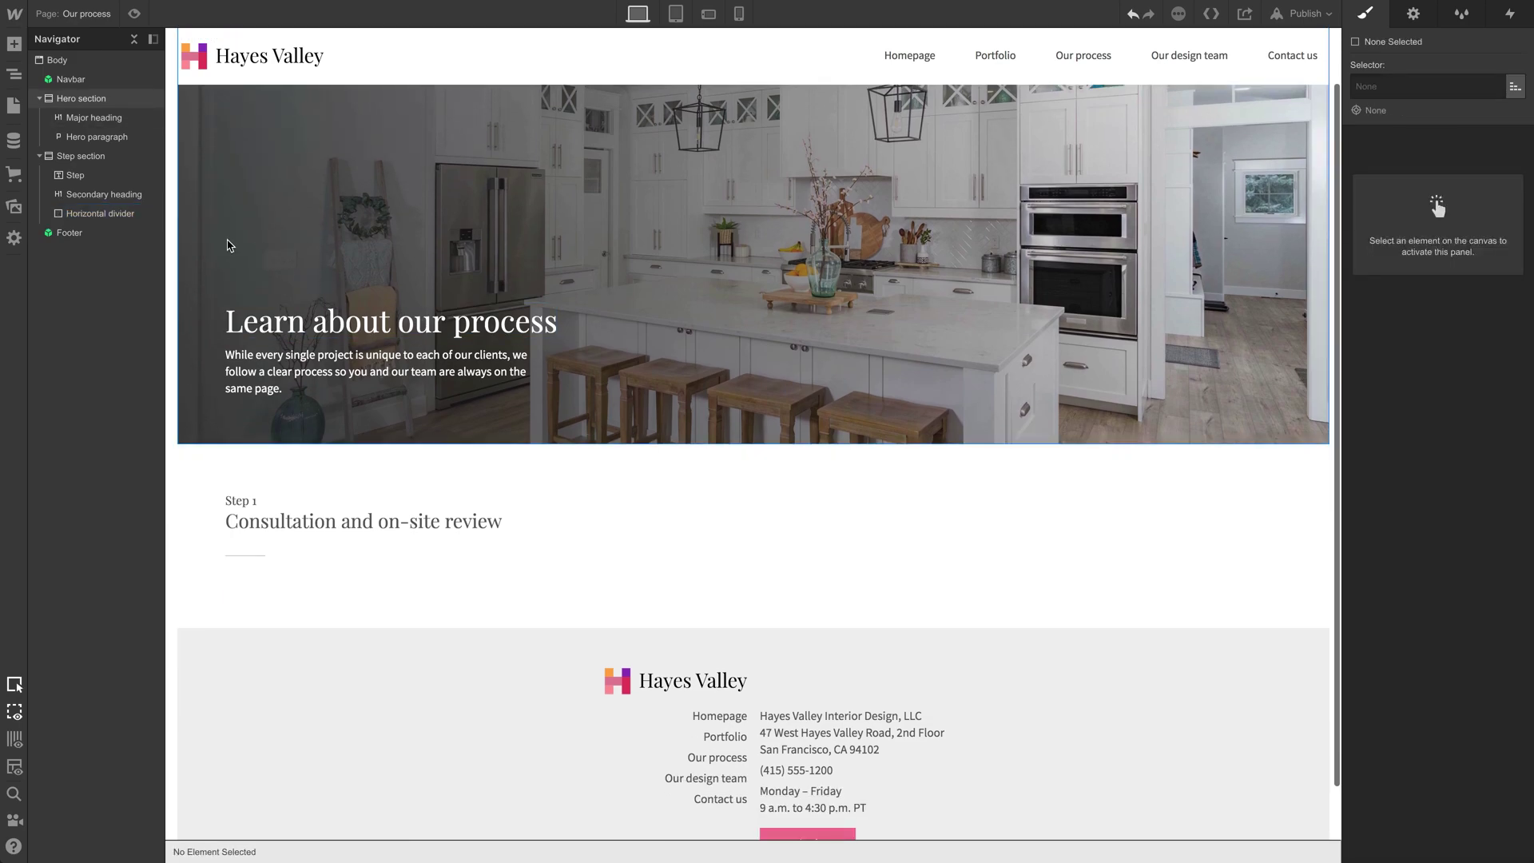
left_click(14, 44)
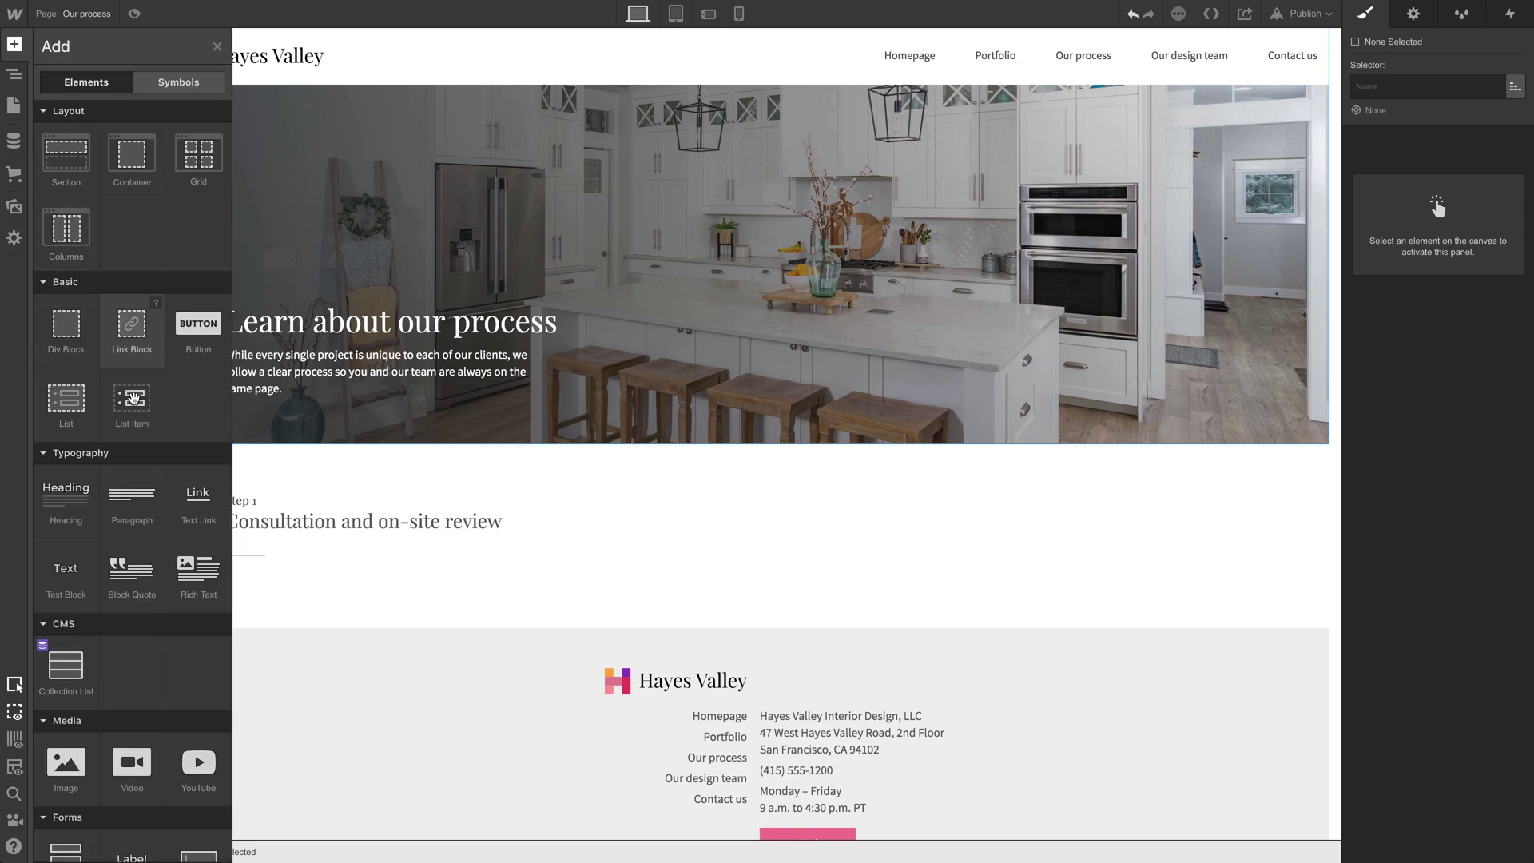
left_click_drag(132, 499, 354, 601)
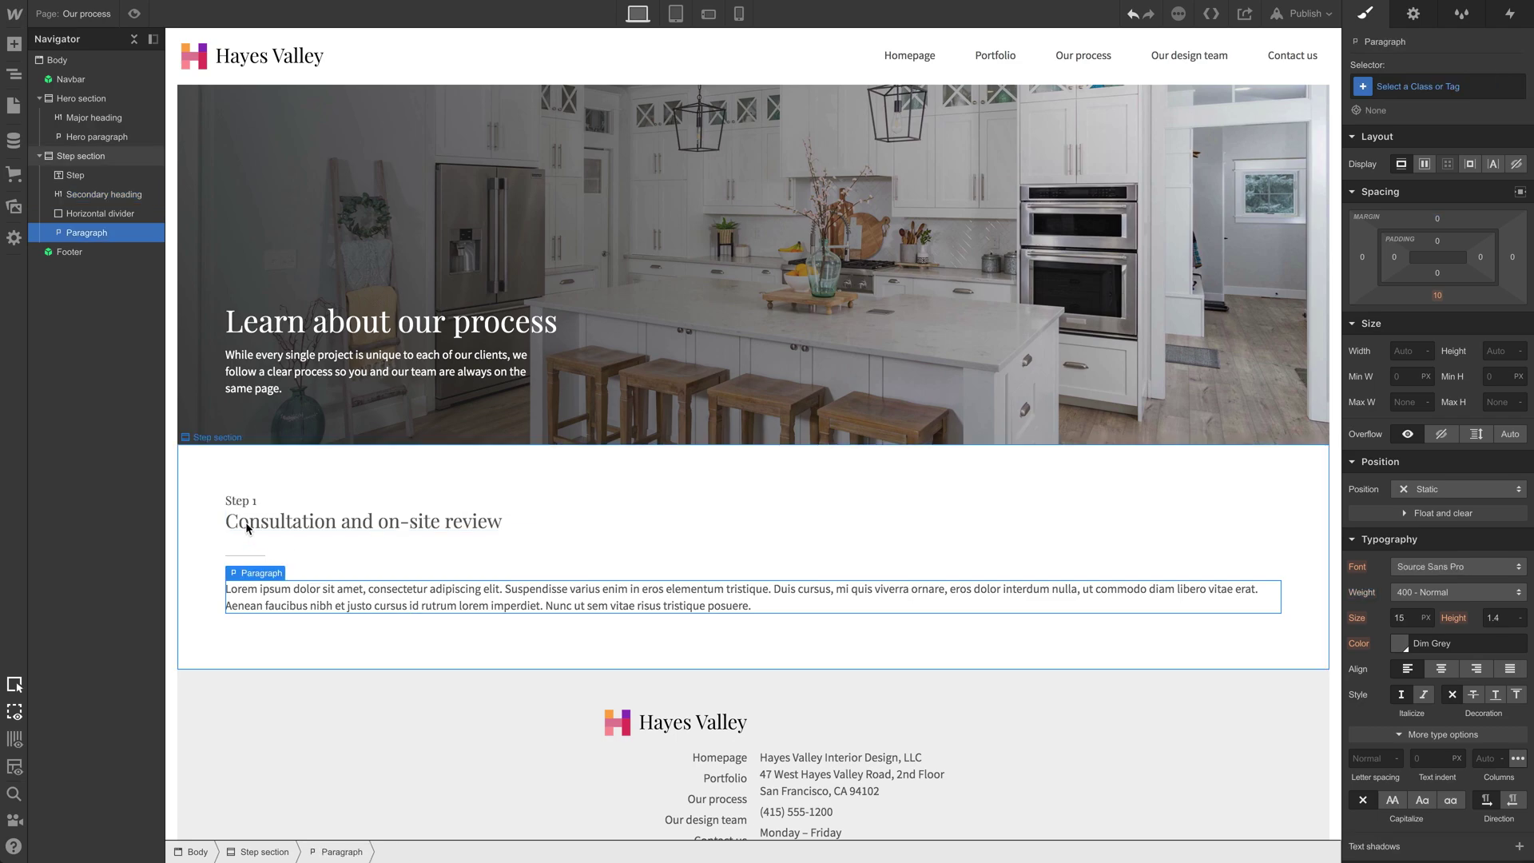
left_click(719, 500)
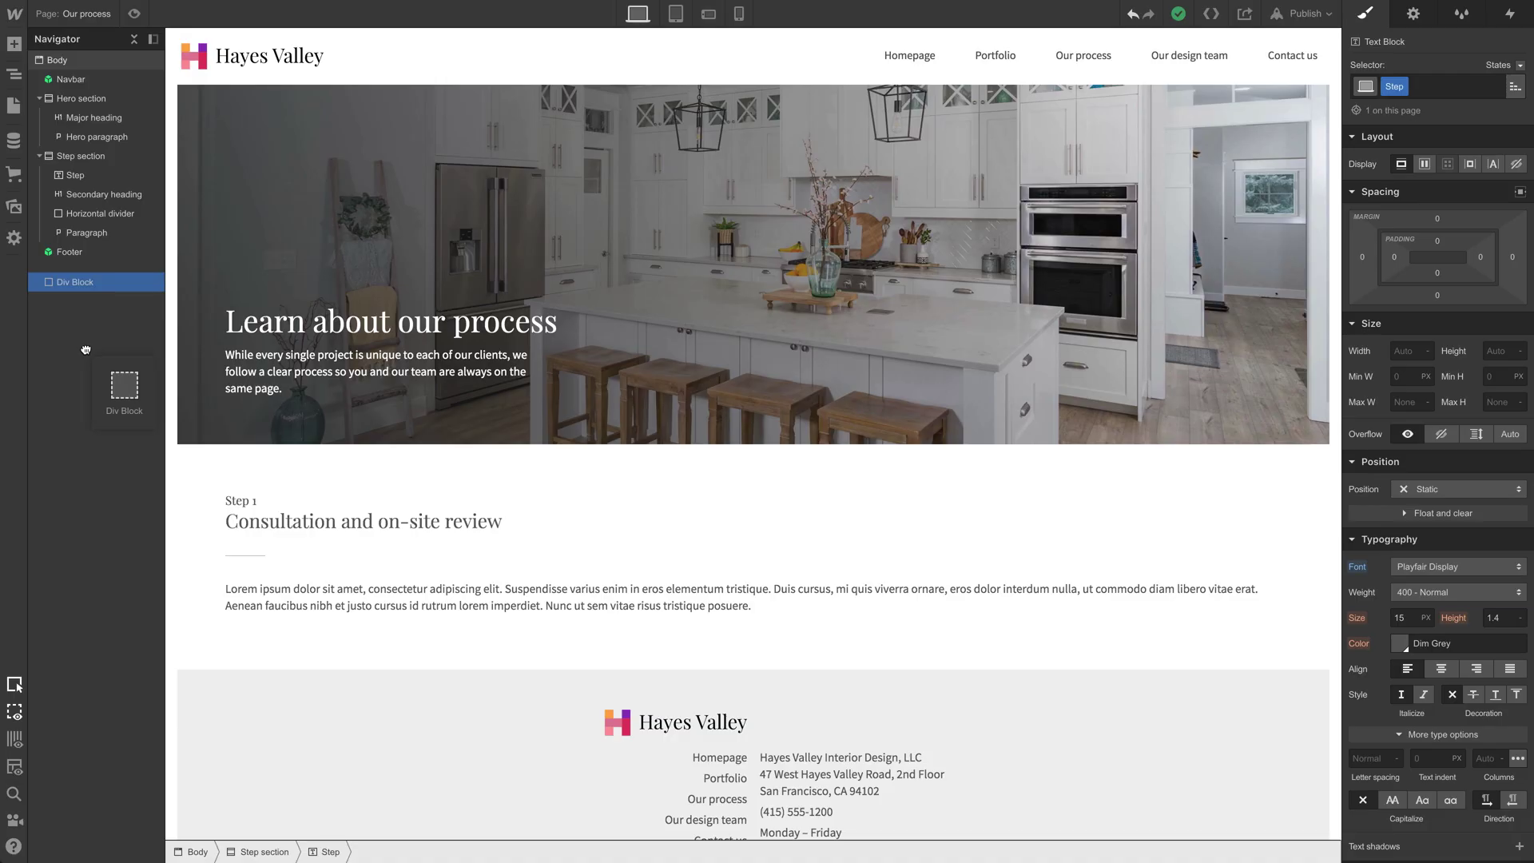
left_click_drag(86, 349, 305, 520)
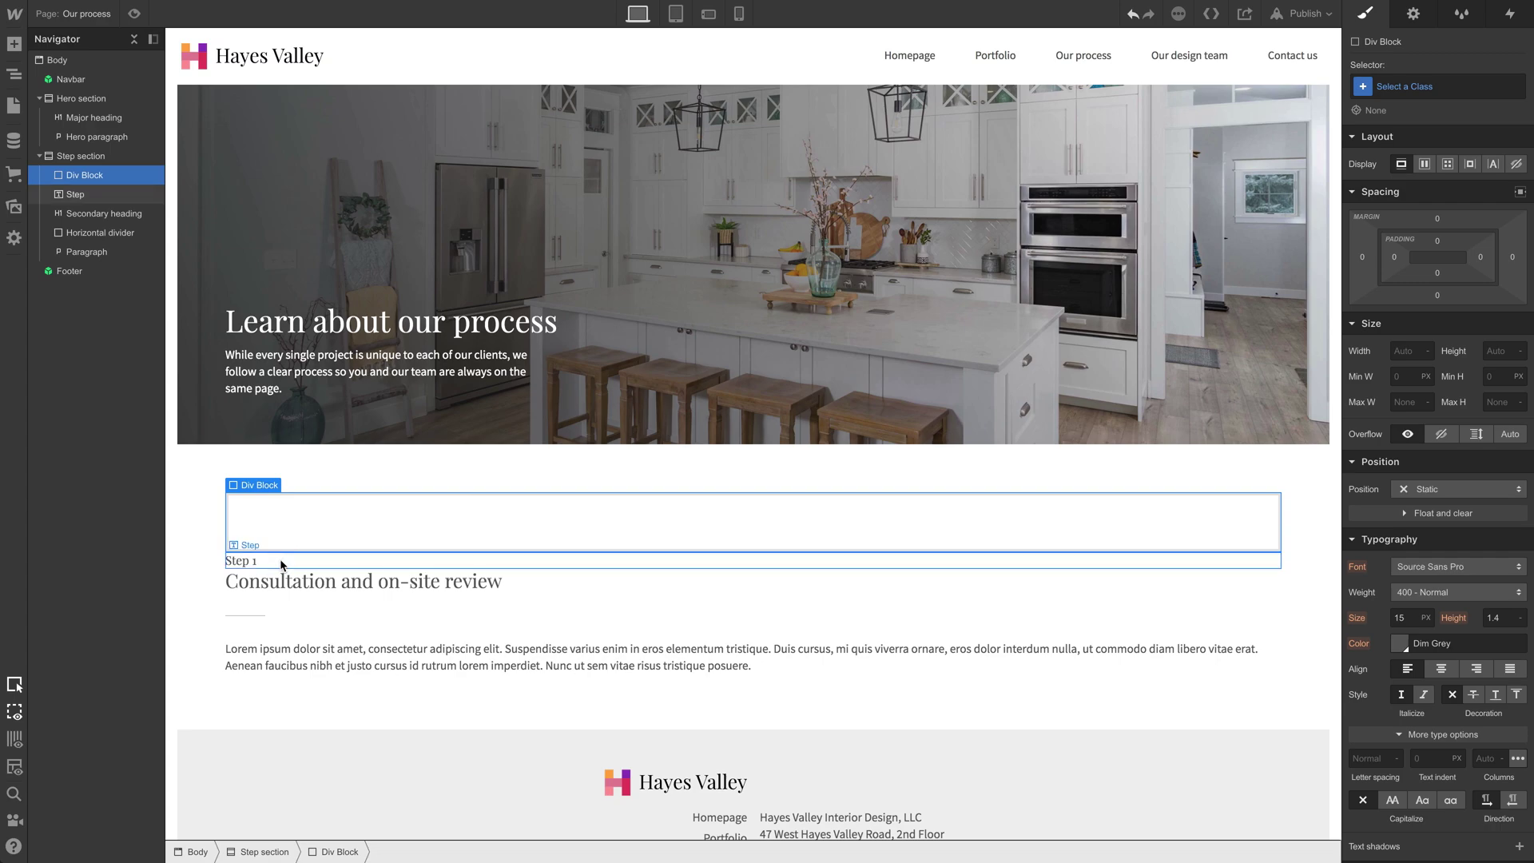
left_click_drag(70, 197, 117, 214)
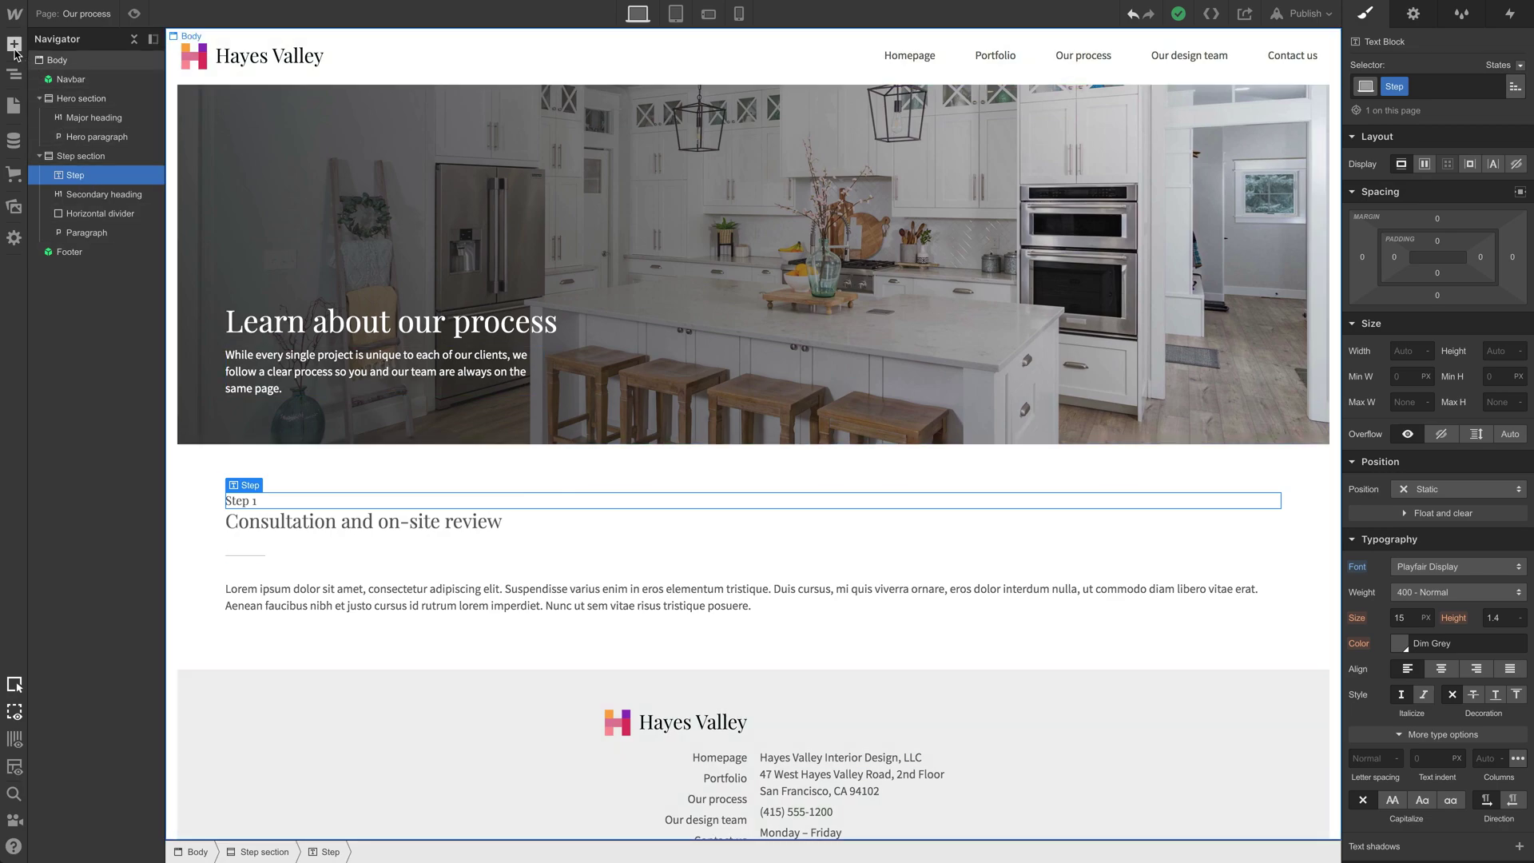
Step: Add a div block at the start of the Step section and nest the Step text, heading, divider and paragraph inside it
left_click(15, 48)
left_click_drag(66, 323, 255, 487)
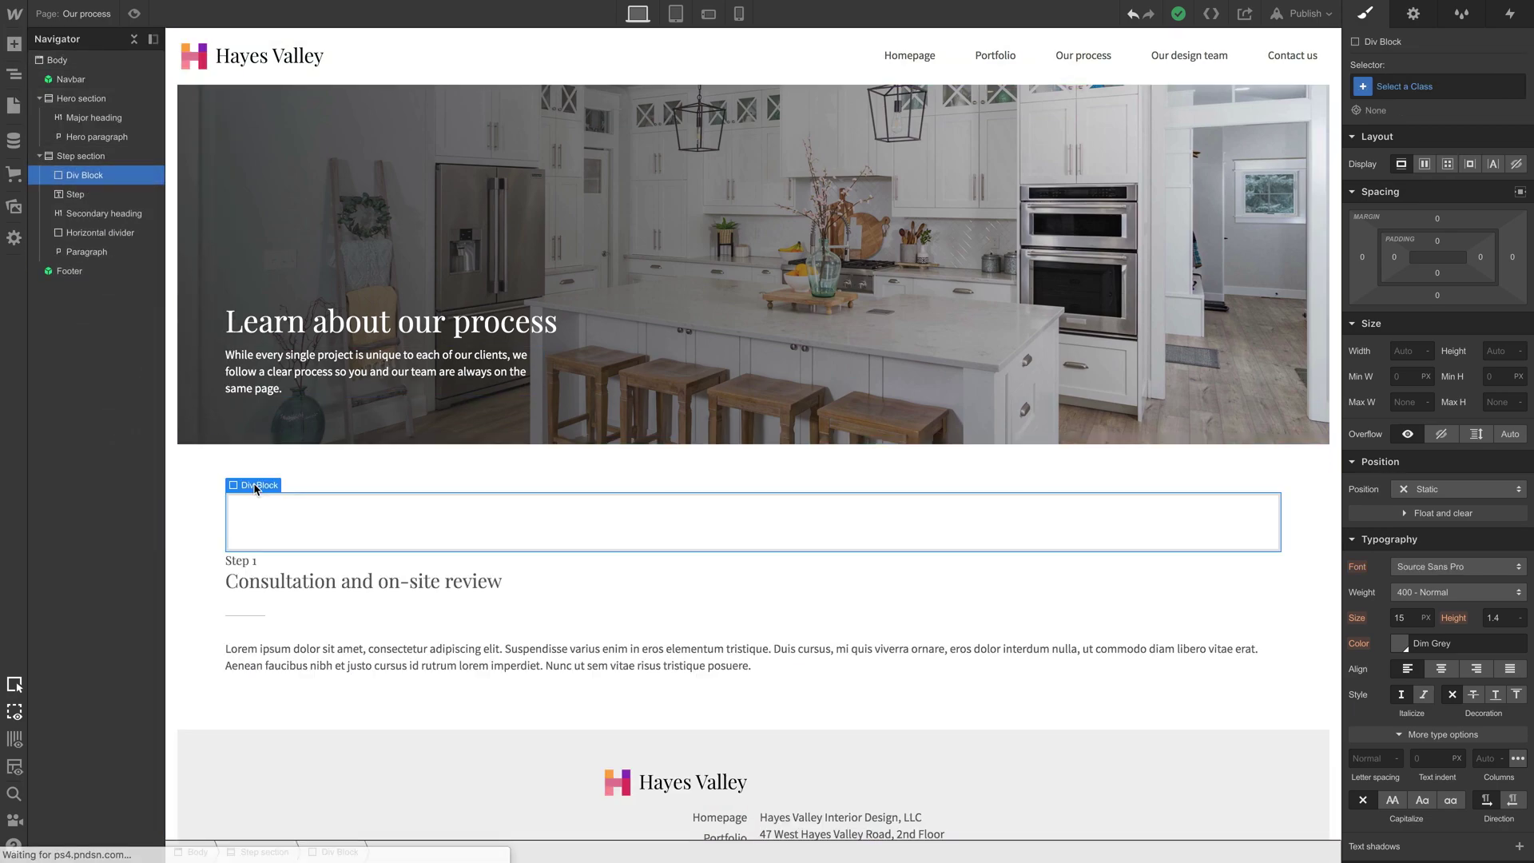
left_click(71, 196)
left_click_drag(58, 198, 78, 233)
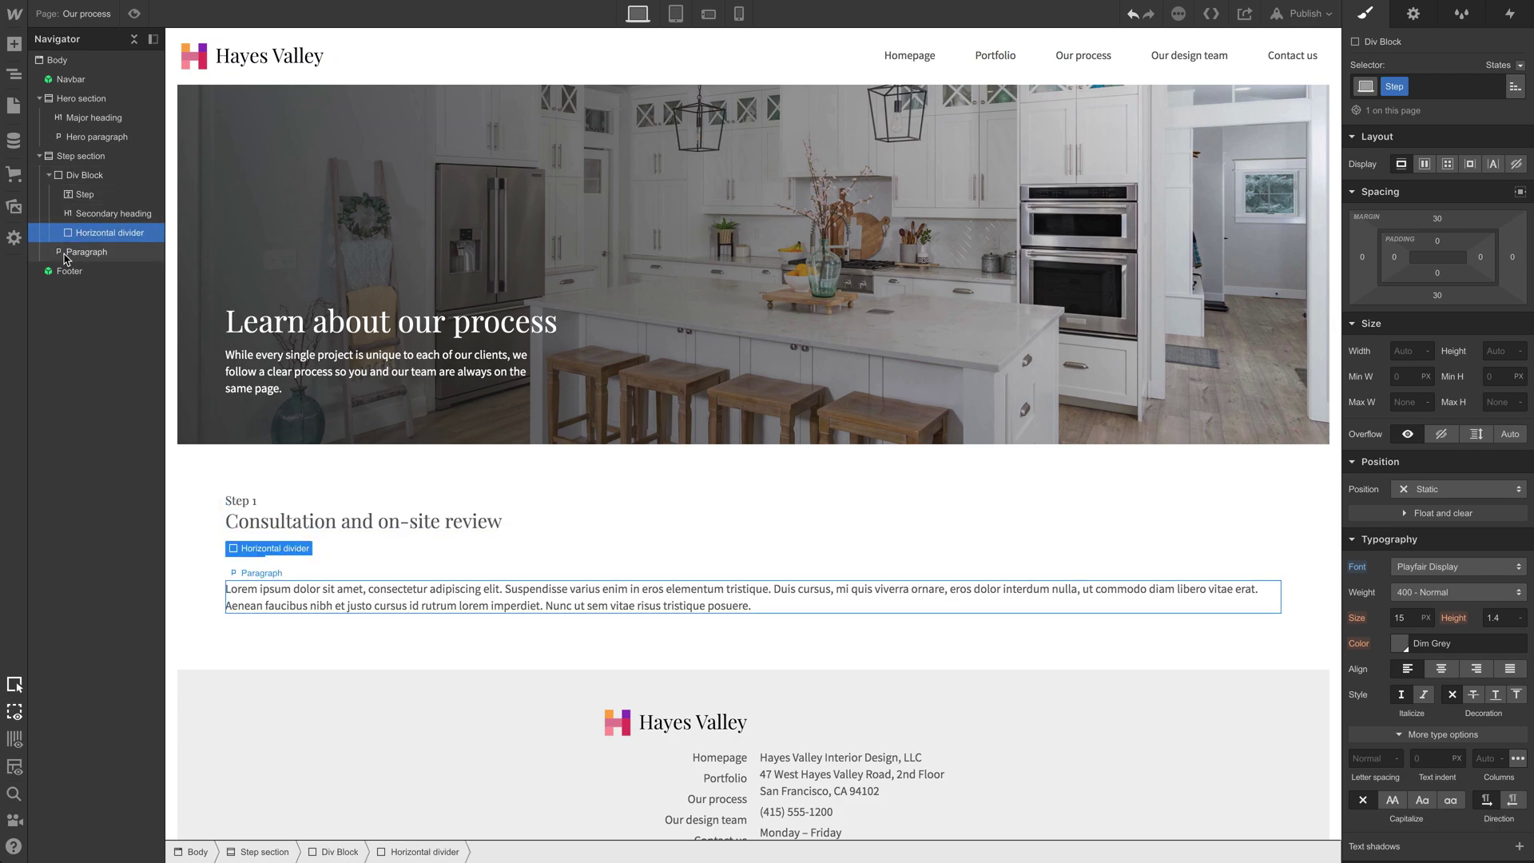
left_click_drag(61, 258, 93, 258)
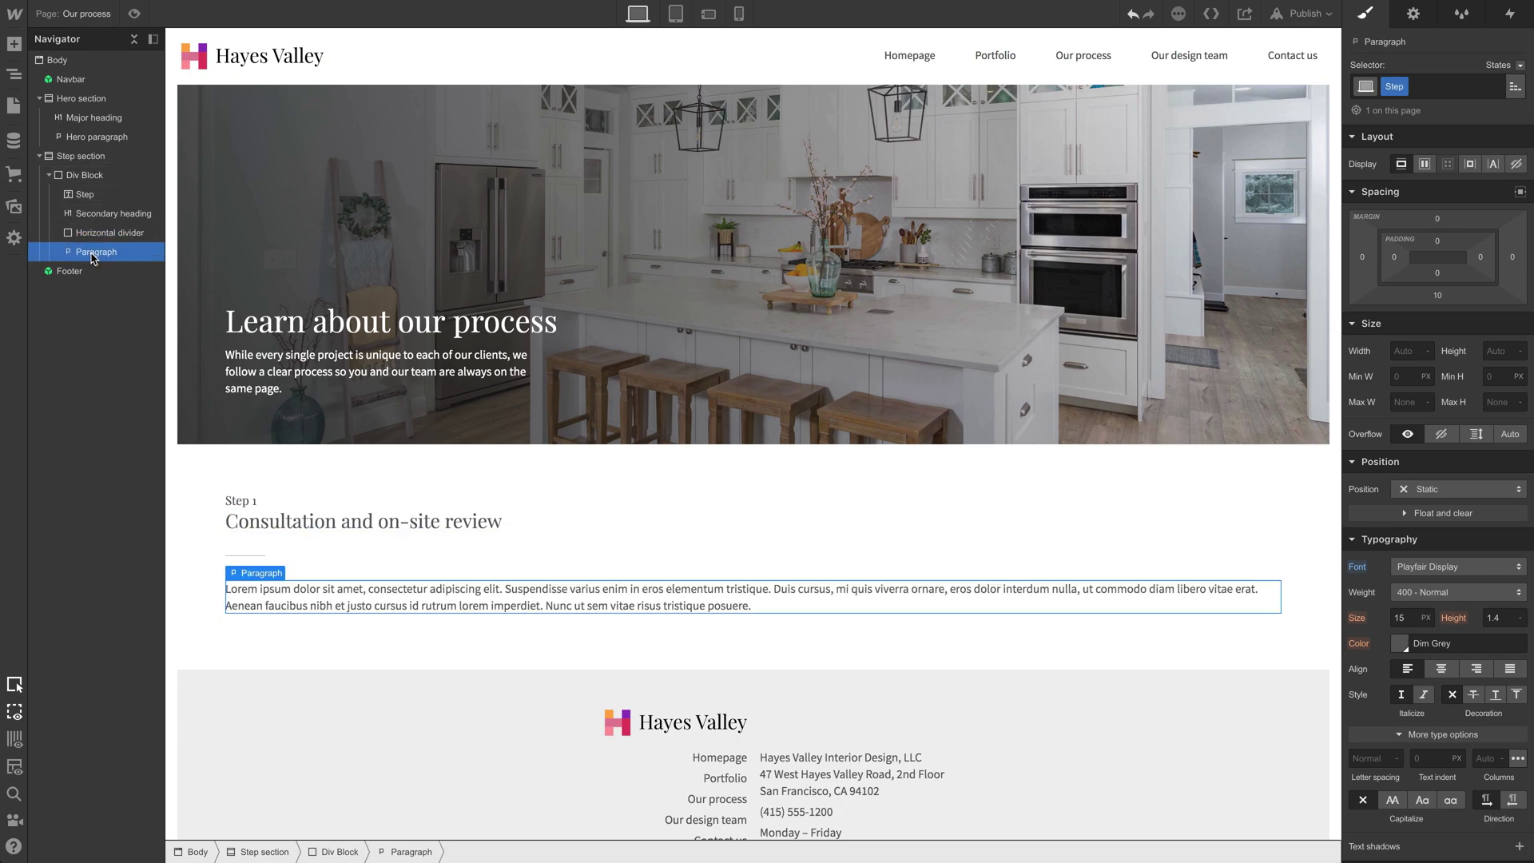
left_click(80, 183)
left_click(84, 195)
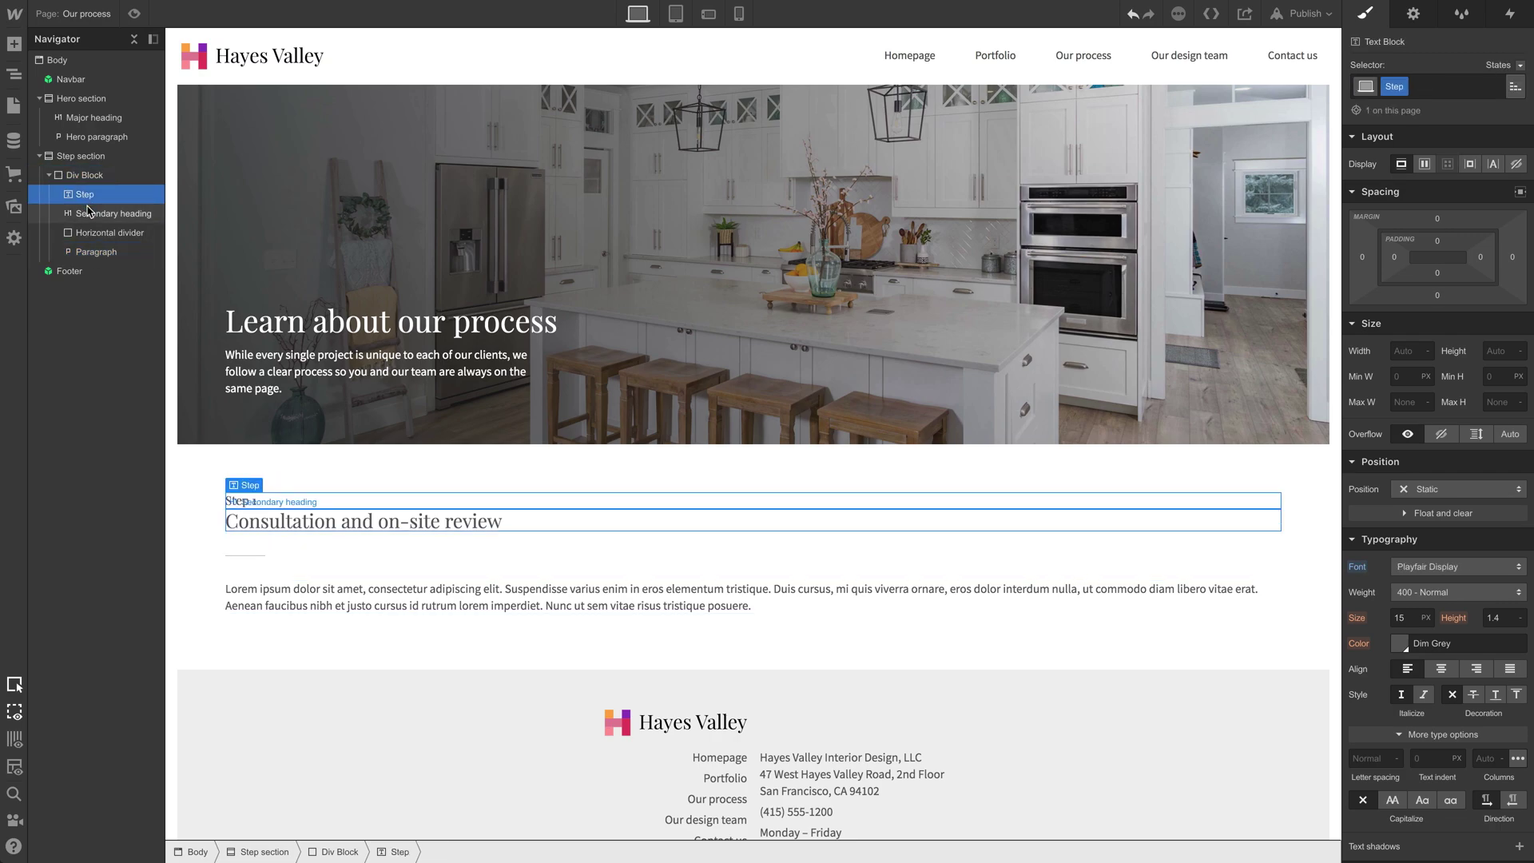
left_click(90, 215)
left_click(100, 234)
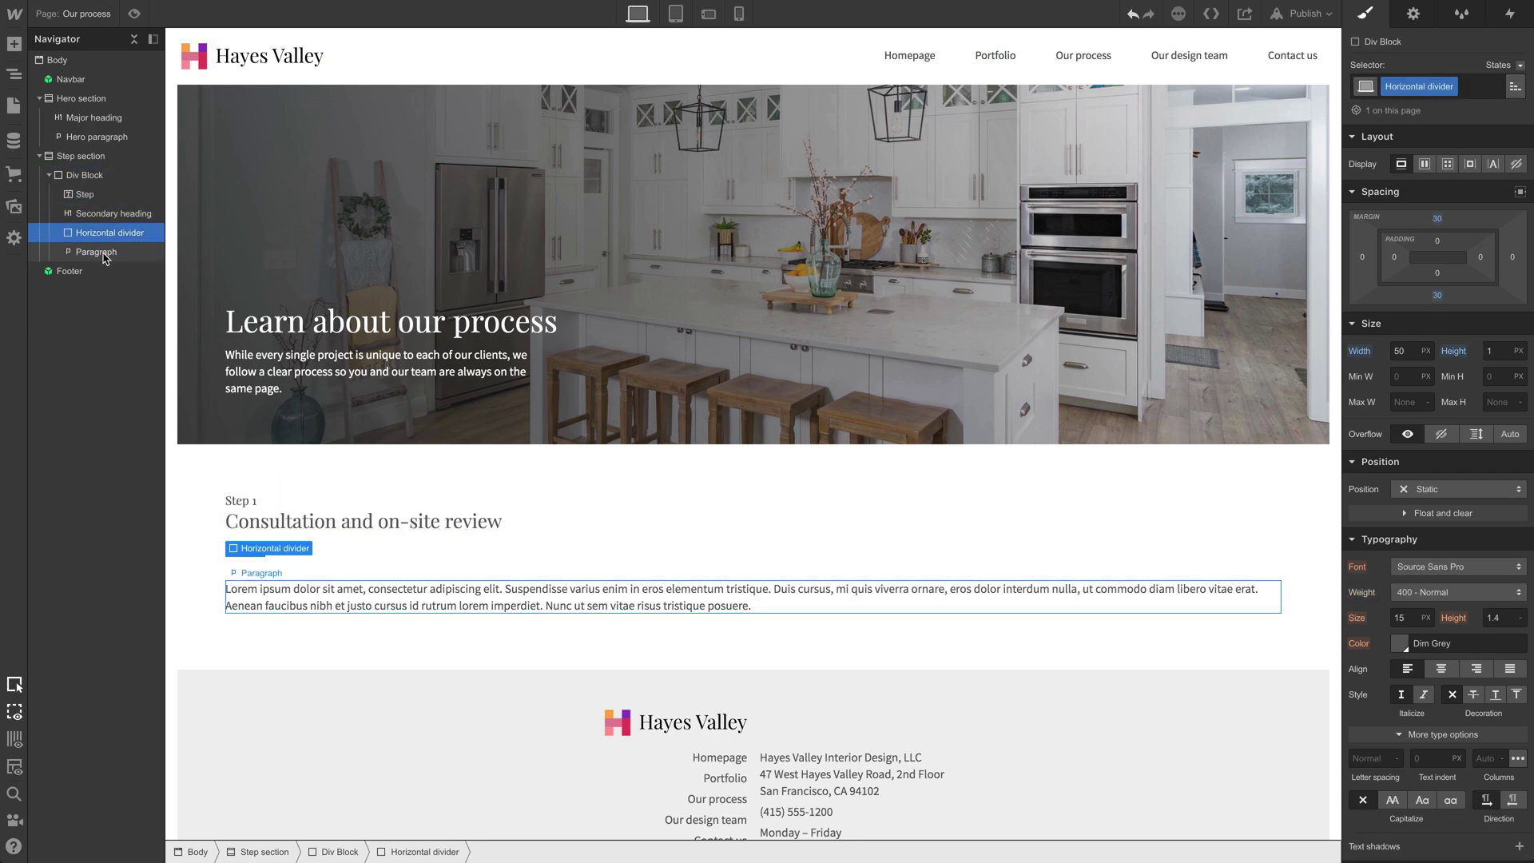
left_click(102, 254)
Step: Give the div block wrapping the Step section's content a new class named "Step section container"
left_click(84, 175)
left_click(1381, 90)
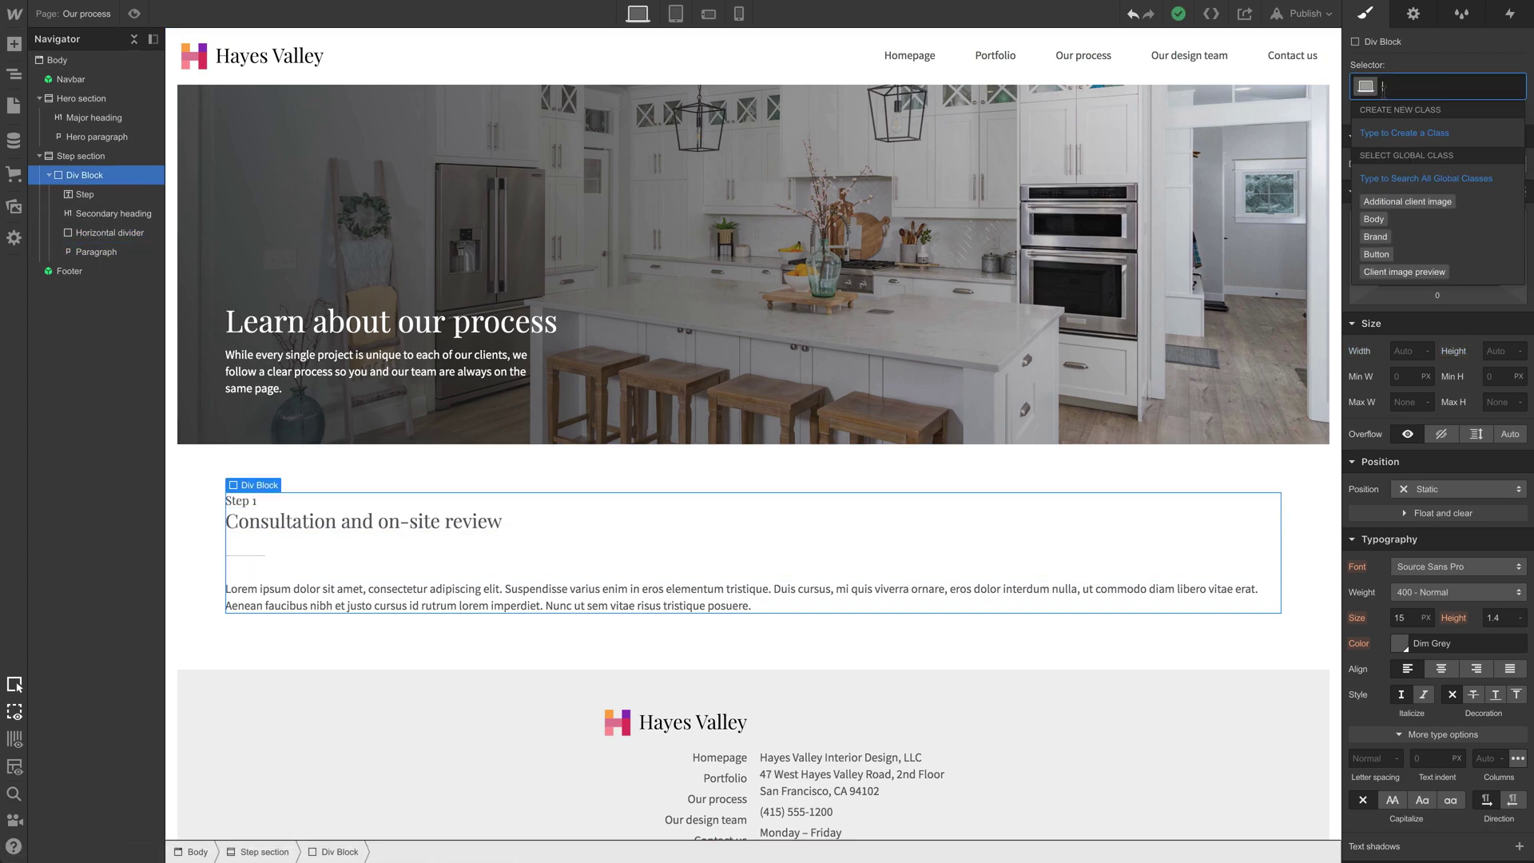
type("Step section container")
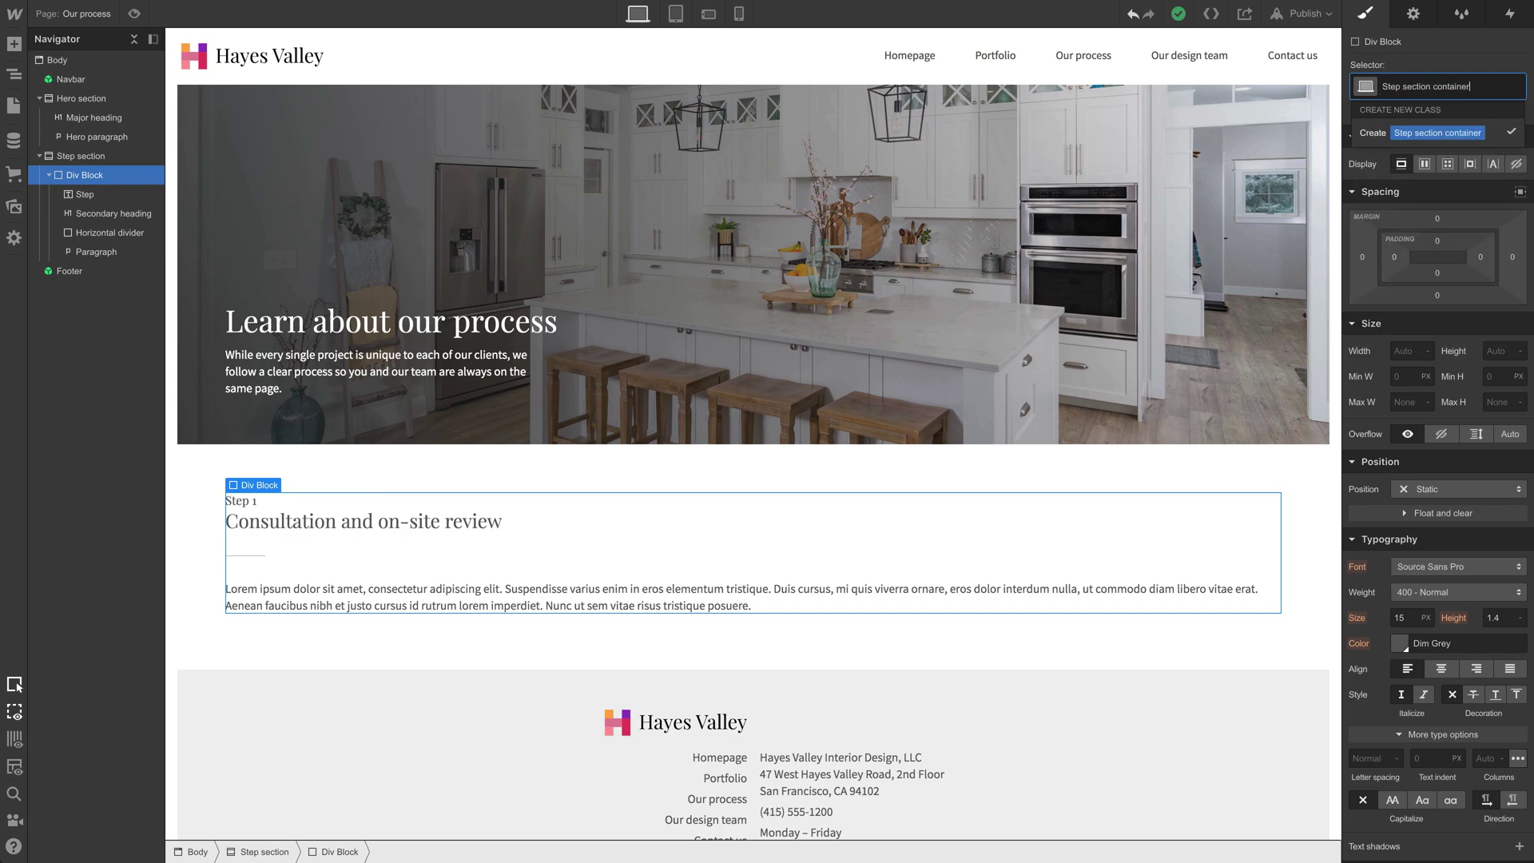
key("Return")
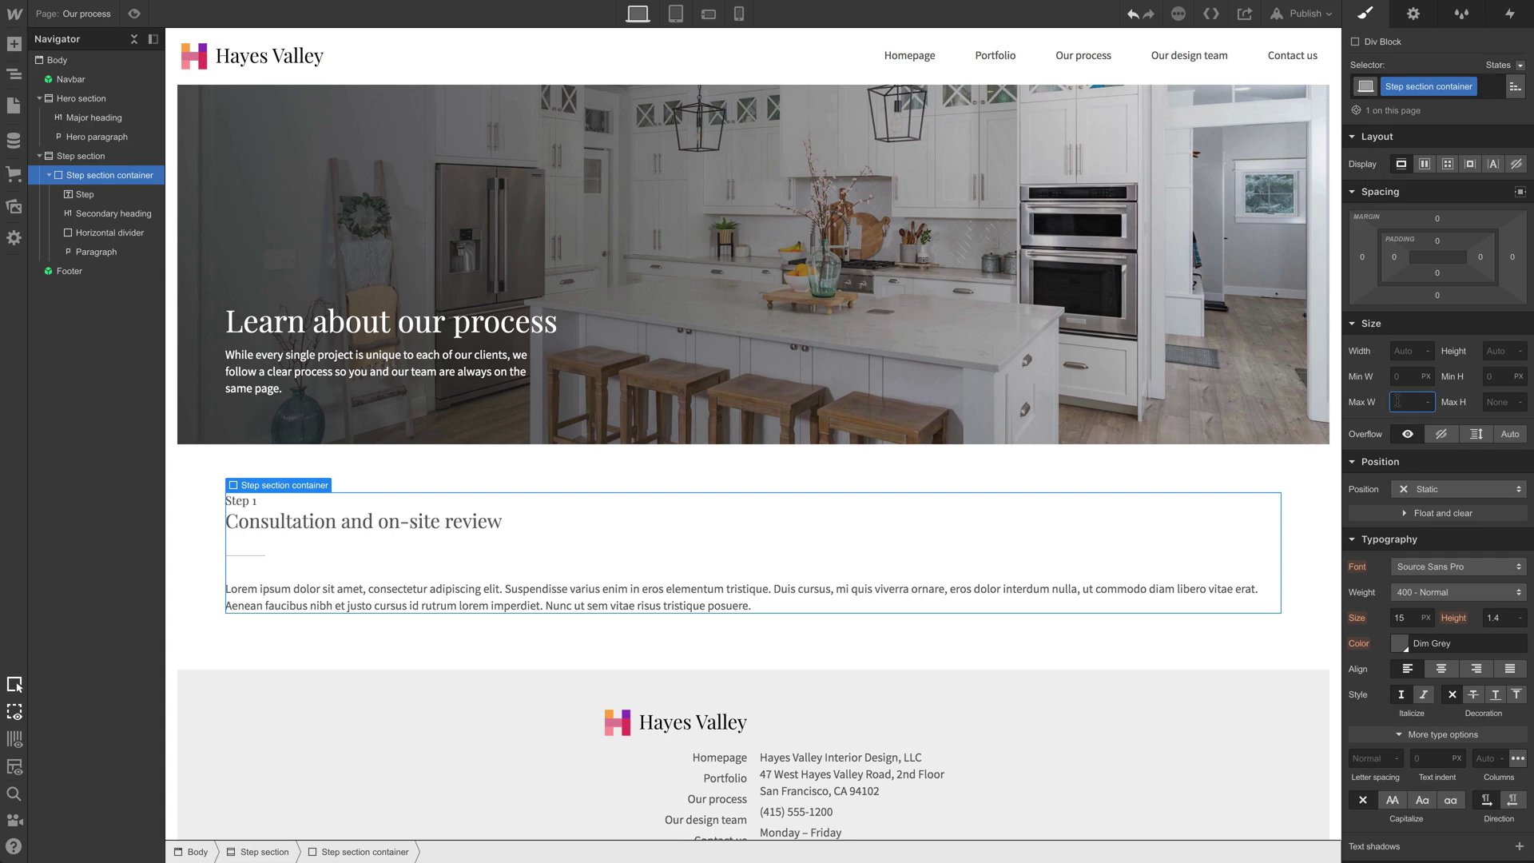
type("50%")
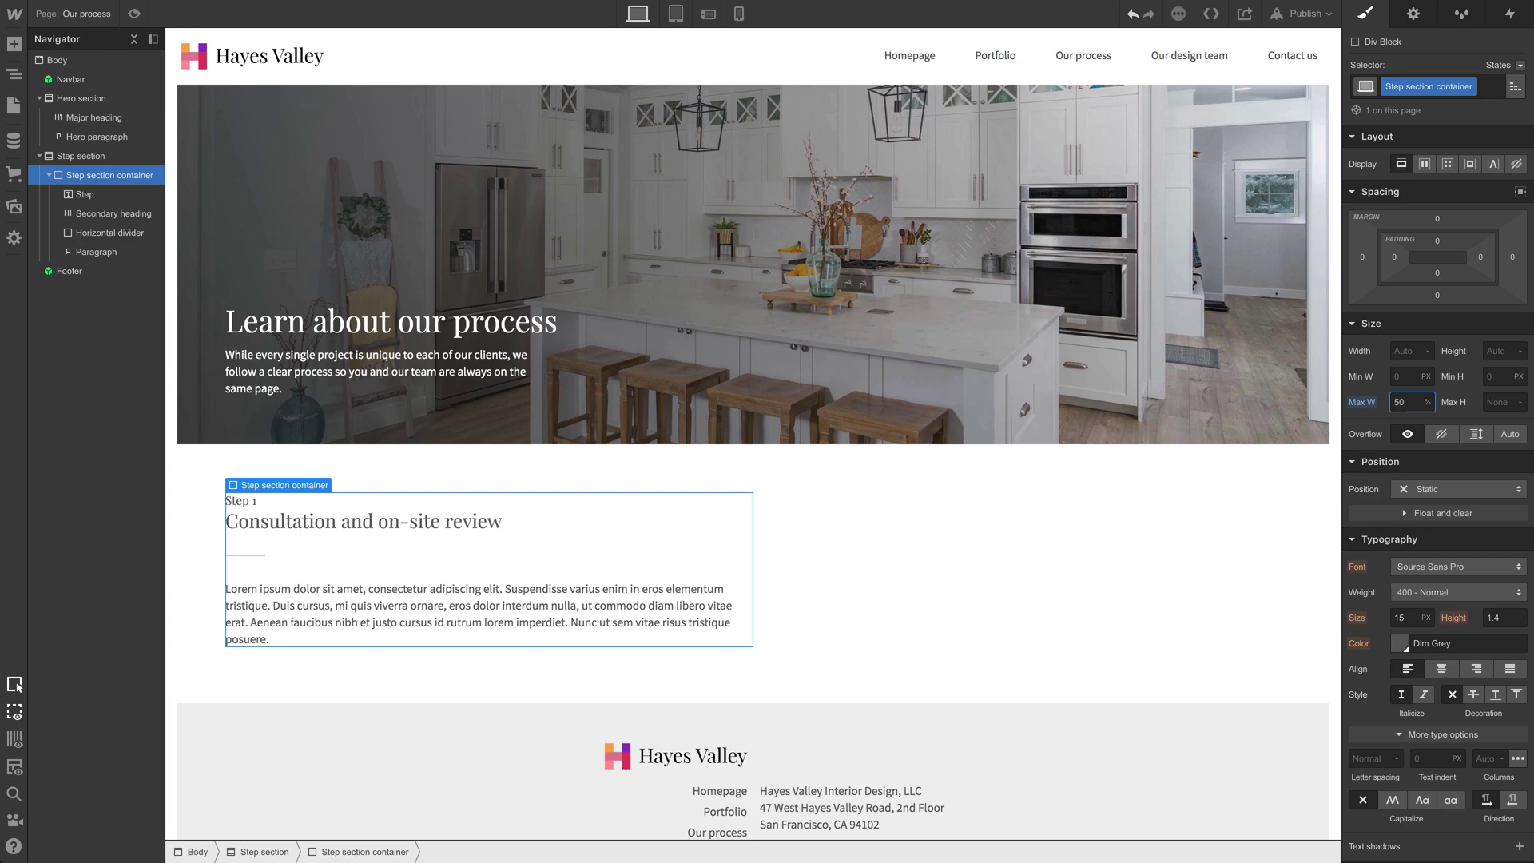
left_click(1362, 402)
left_click(1374, 422)
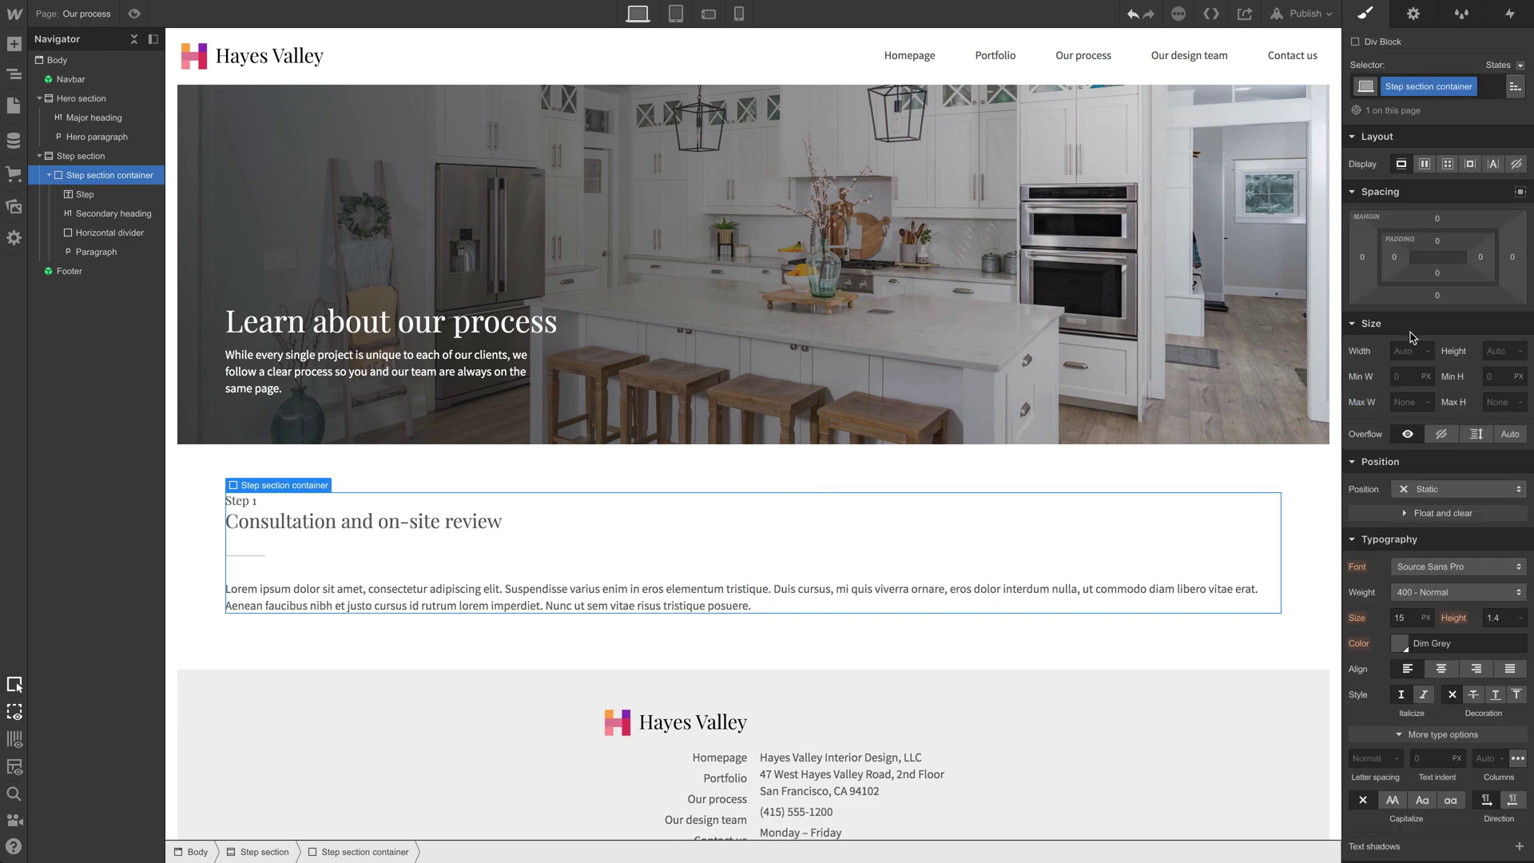
Step: Set the Step section container's width to 40%
type("50%")
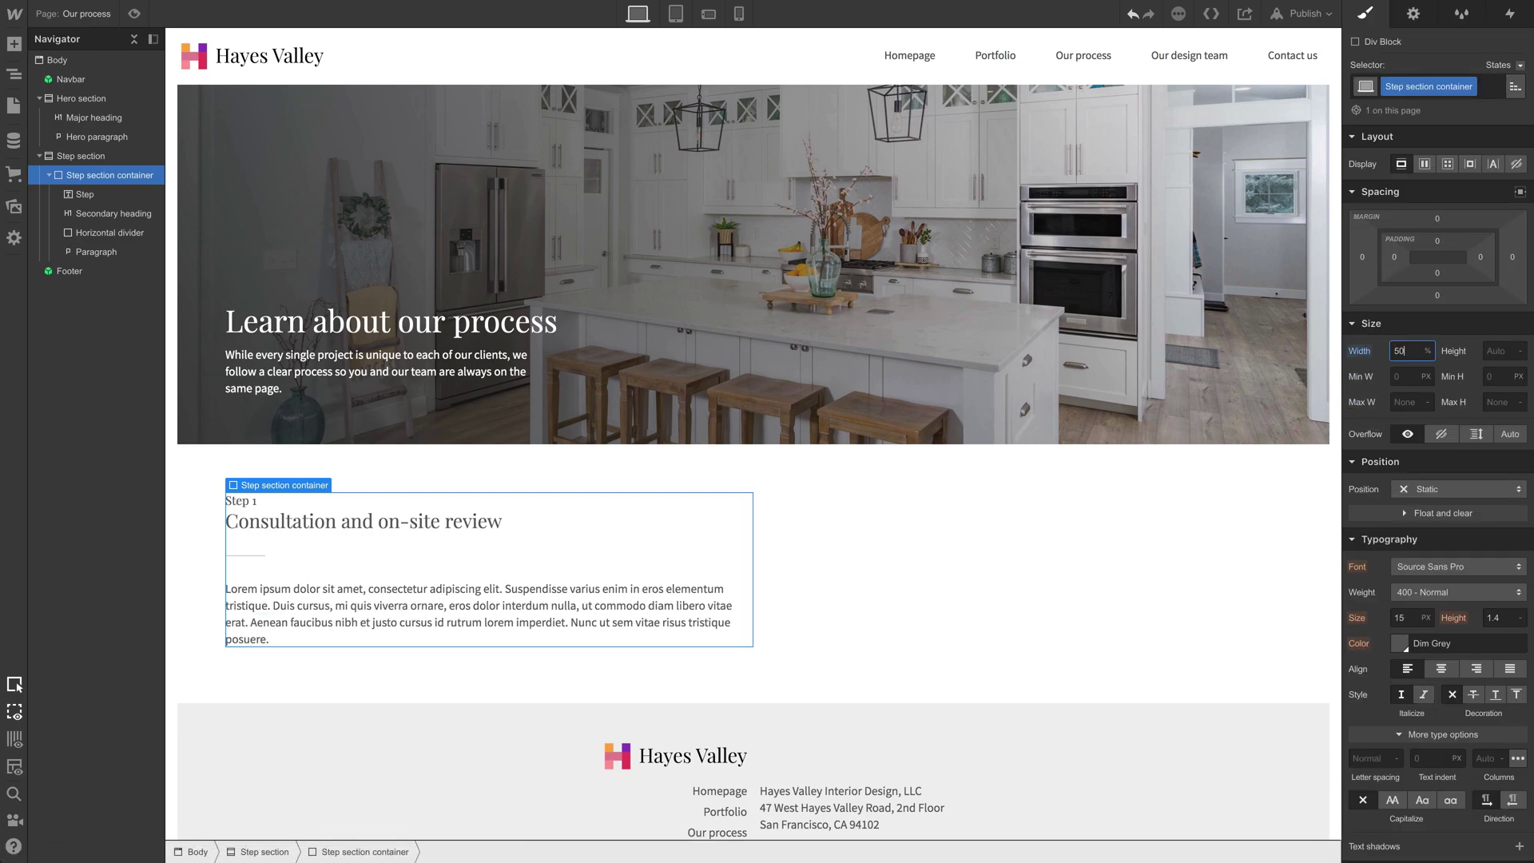
key("BackSpace")
key("BackSpace")
type("40")
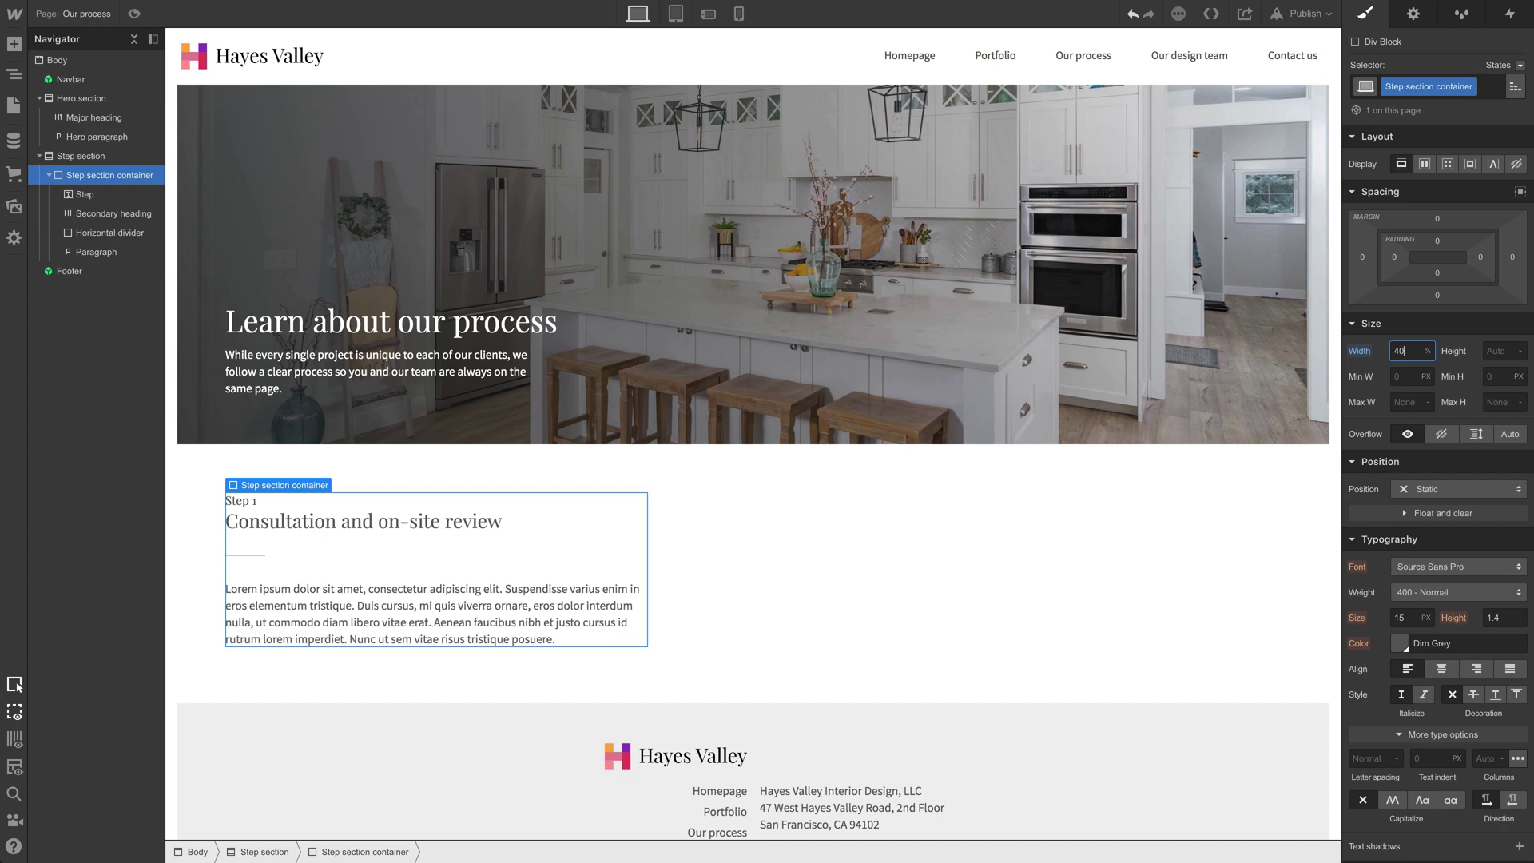
Step: Duplicate the Step section three times to make four stacked step sections
left_click(823, 607)
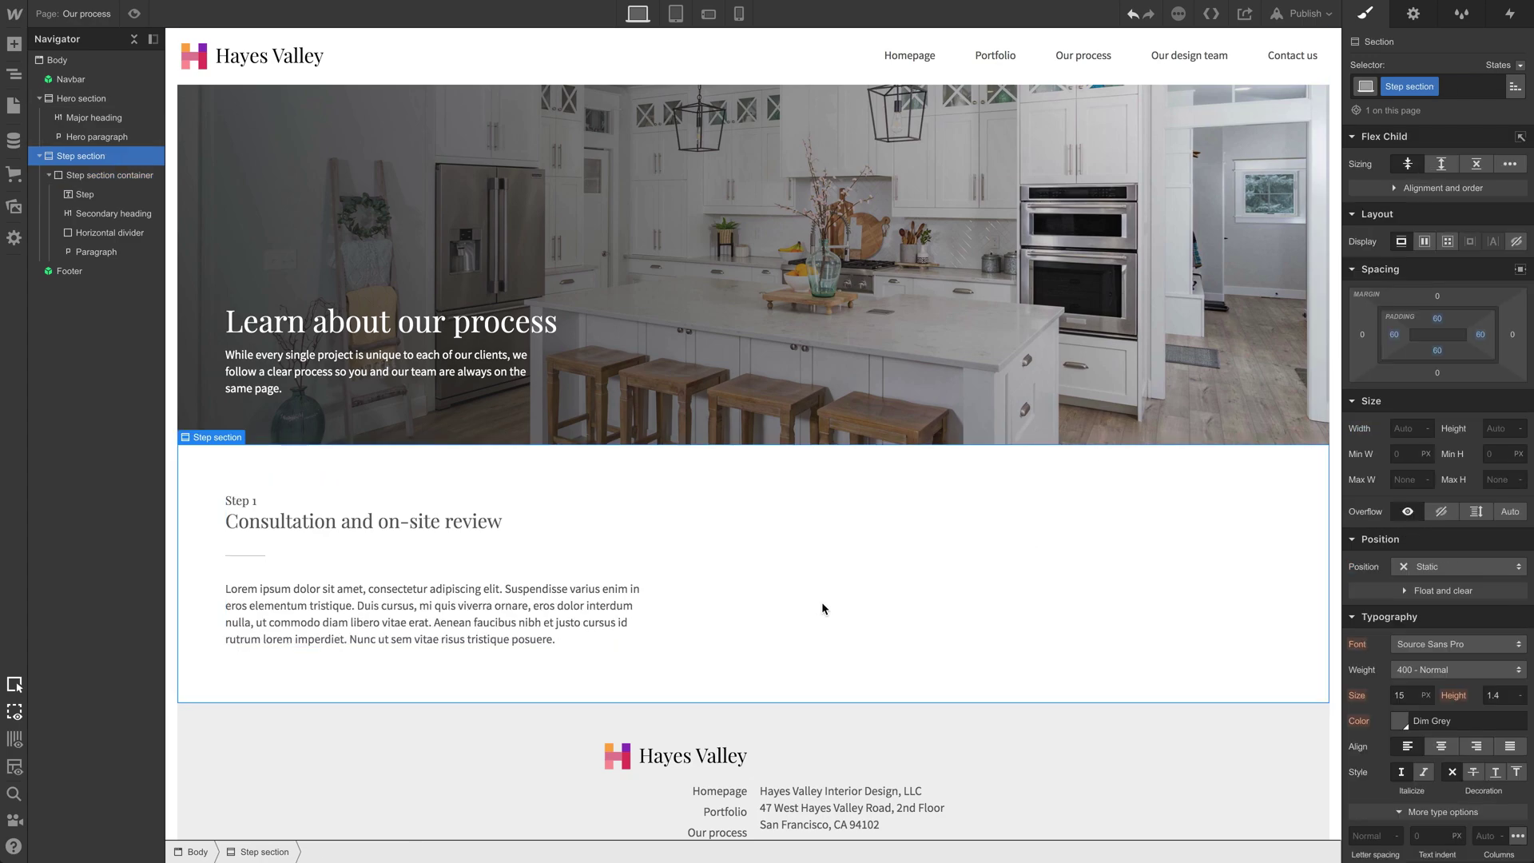
scroll(823, 600, "down", 2)
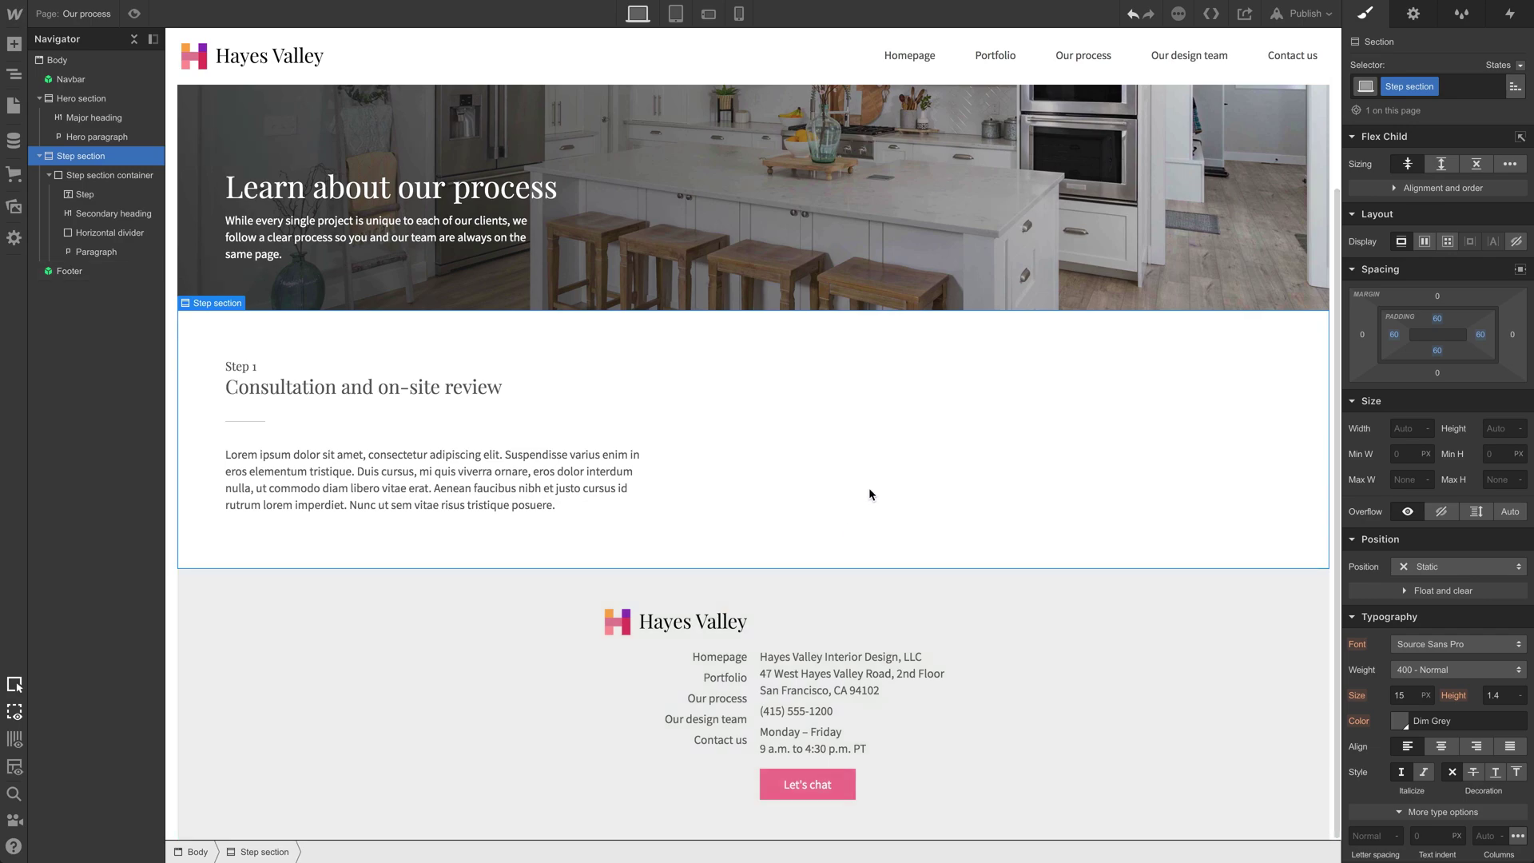
key("ctrl+d")
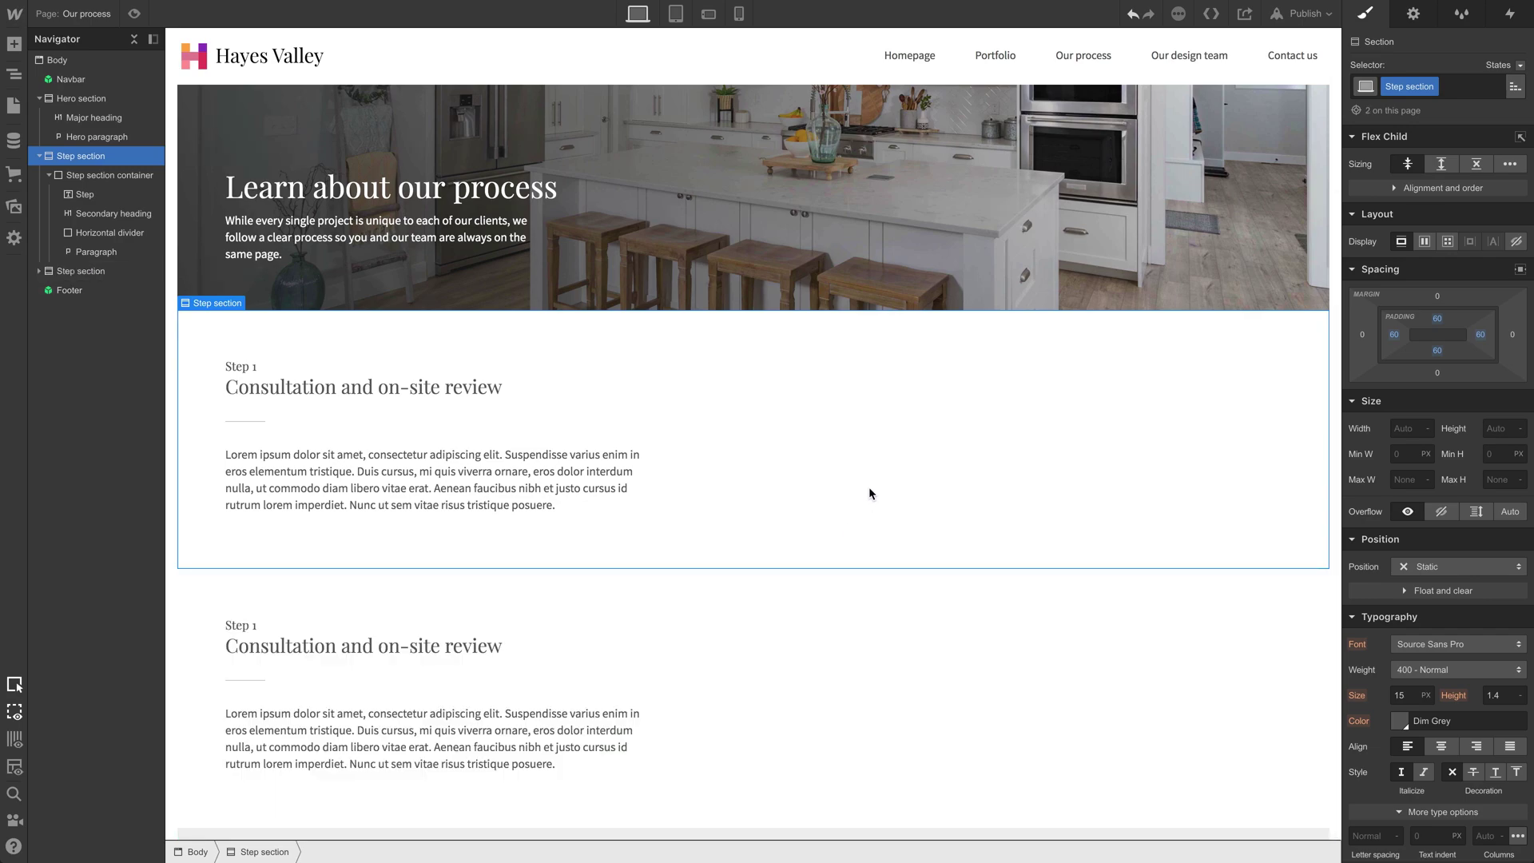
scroll(832, 490, "down", 1)
left_click(431, 533)
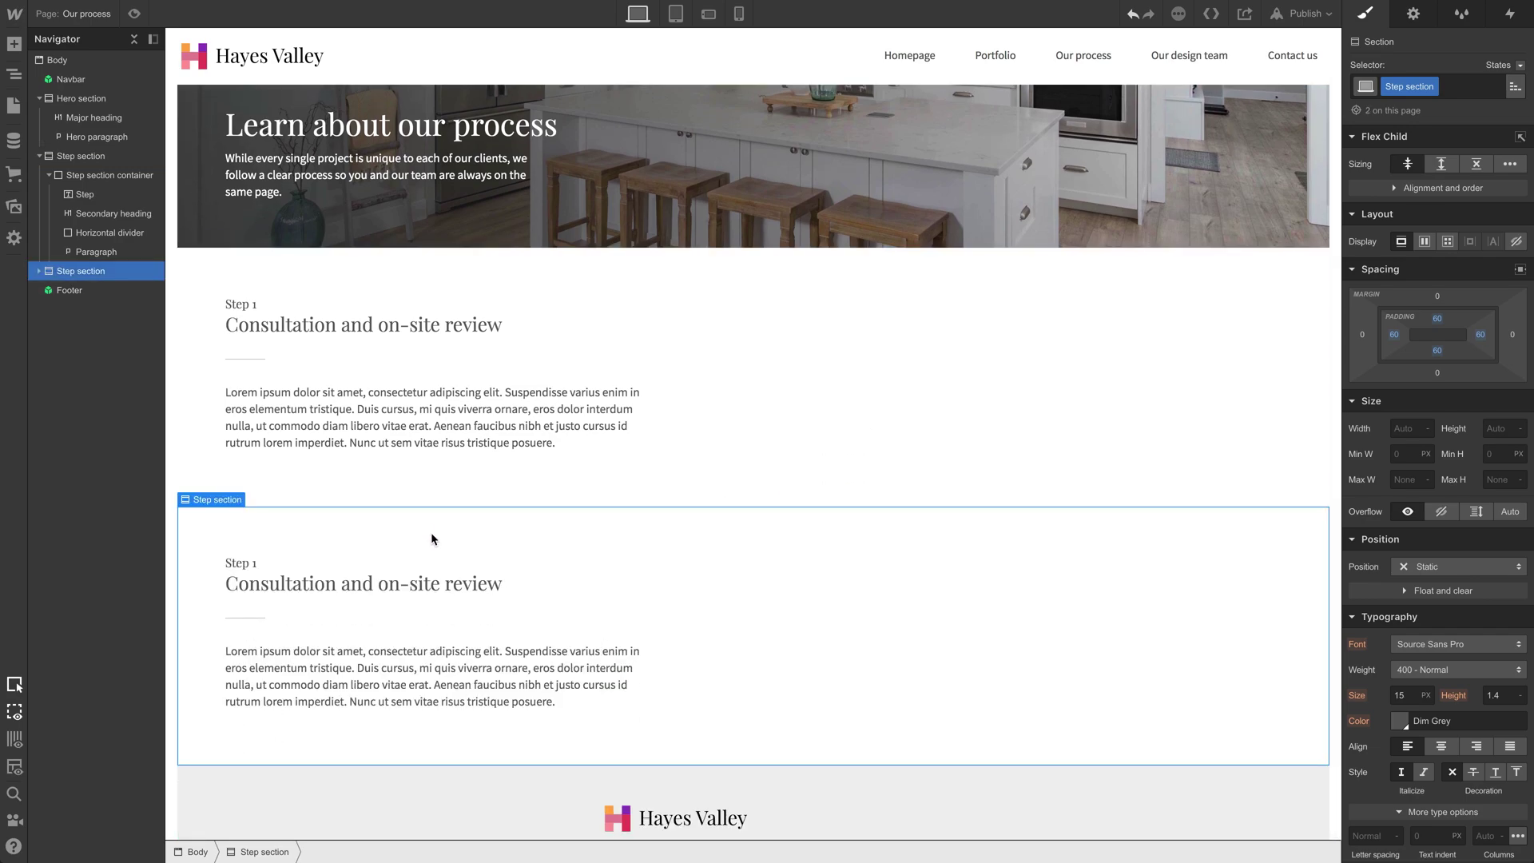
key("ctrl+d")
scroll(831, 595, "down", 5)
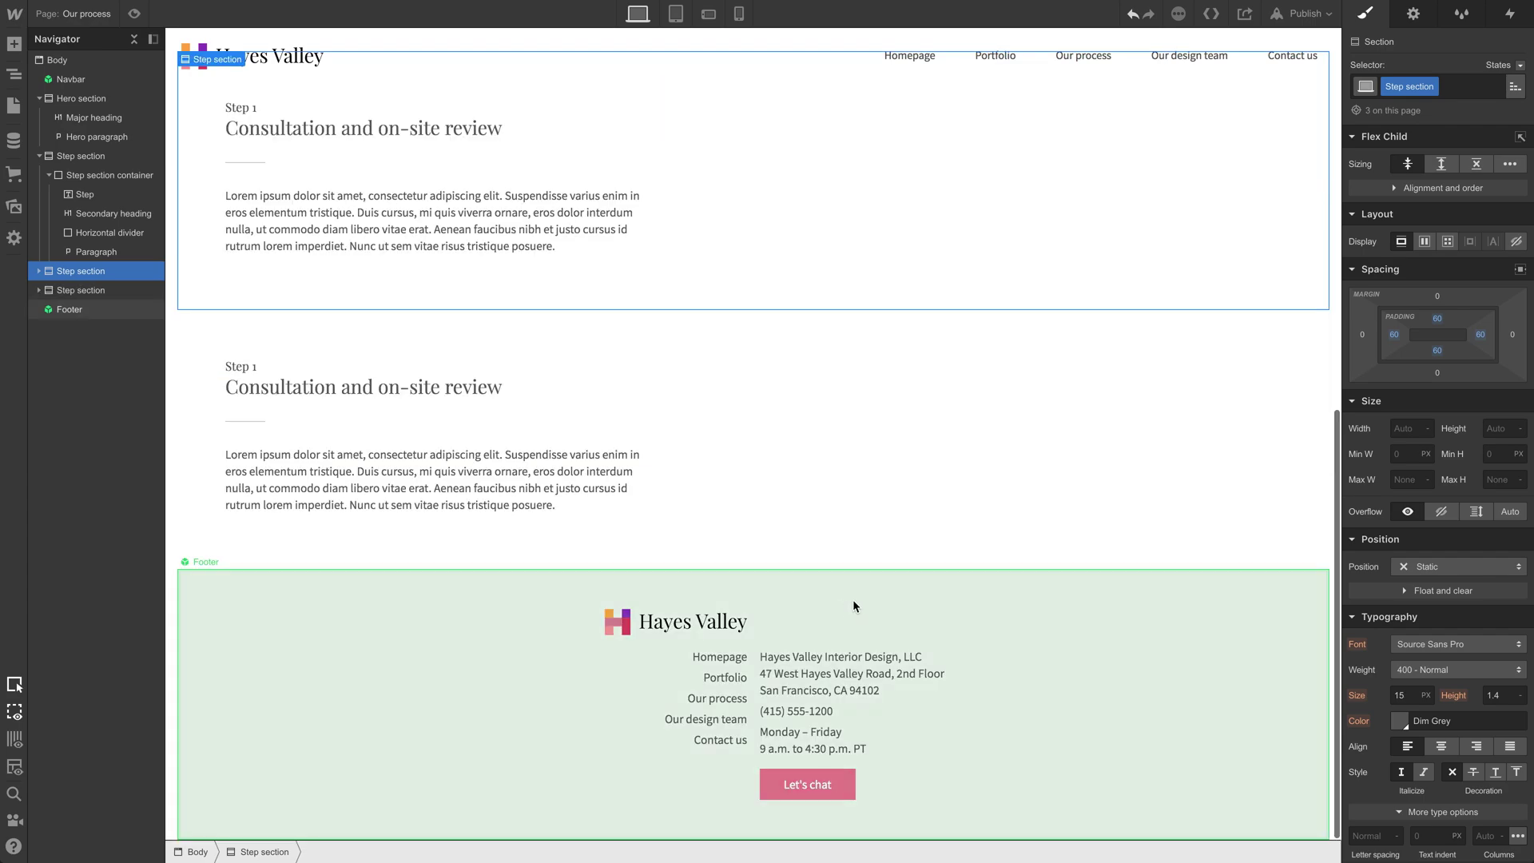
key("ctrl+d")
Step: Change the labels of the second and third Step sections to "Step 2" and "Step 3", and select the fourth section's label
scroll(615, 535, "up", 2)
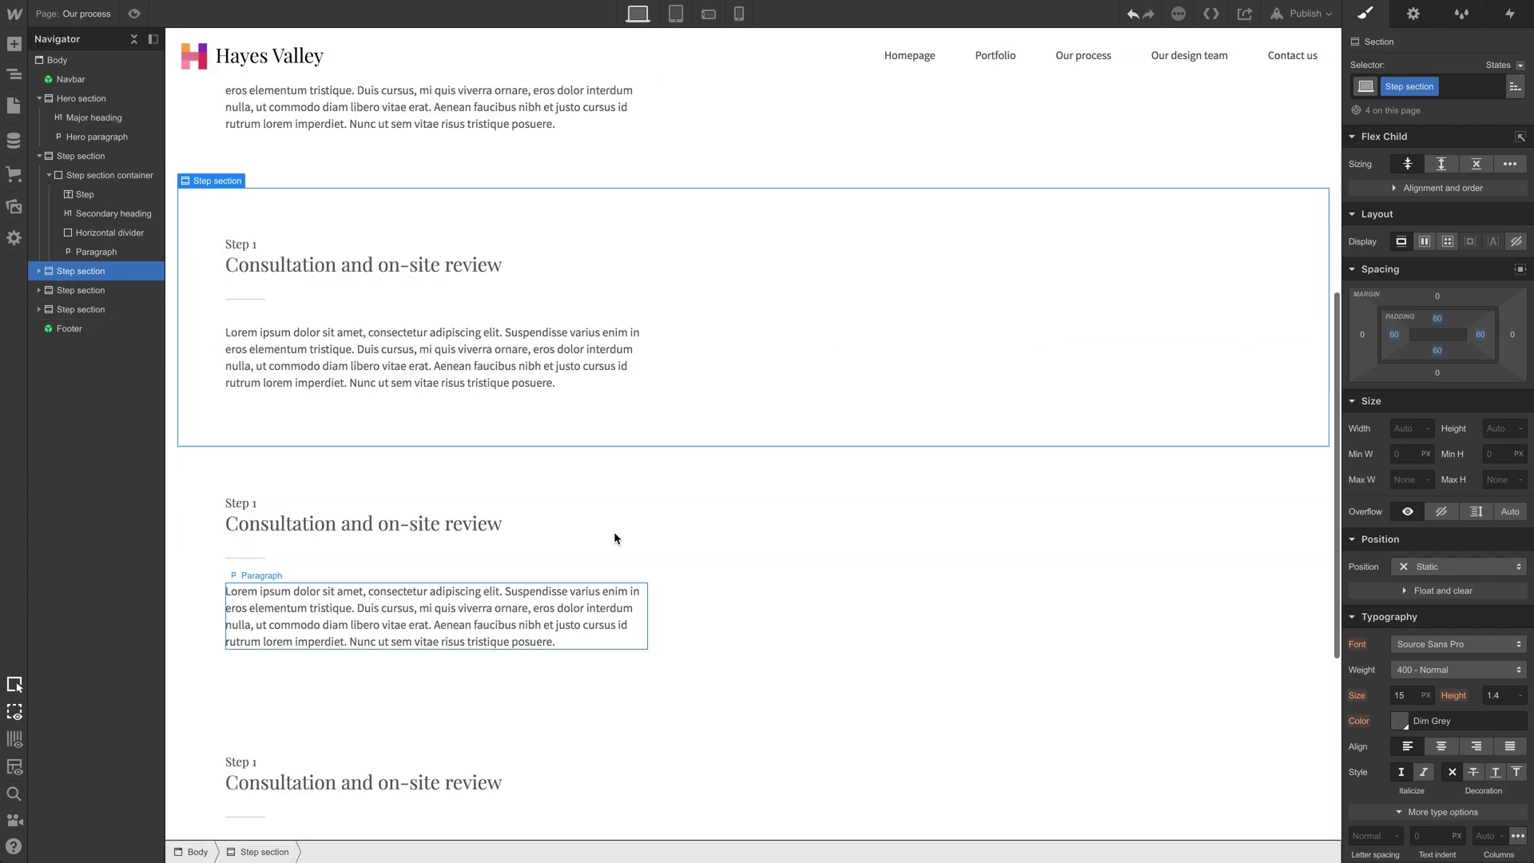
left_click(248, 245)
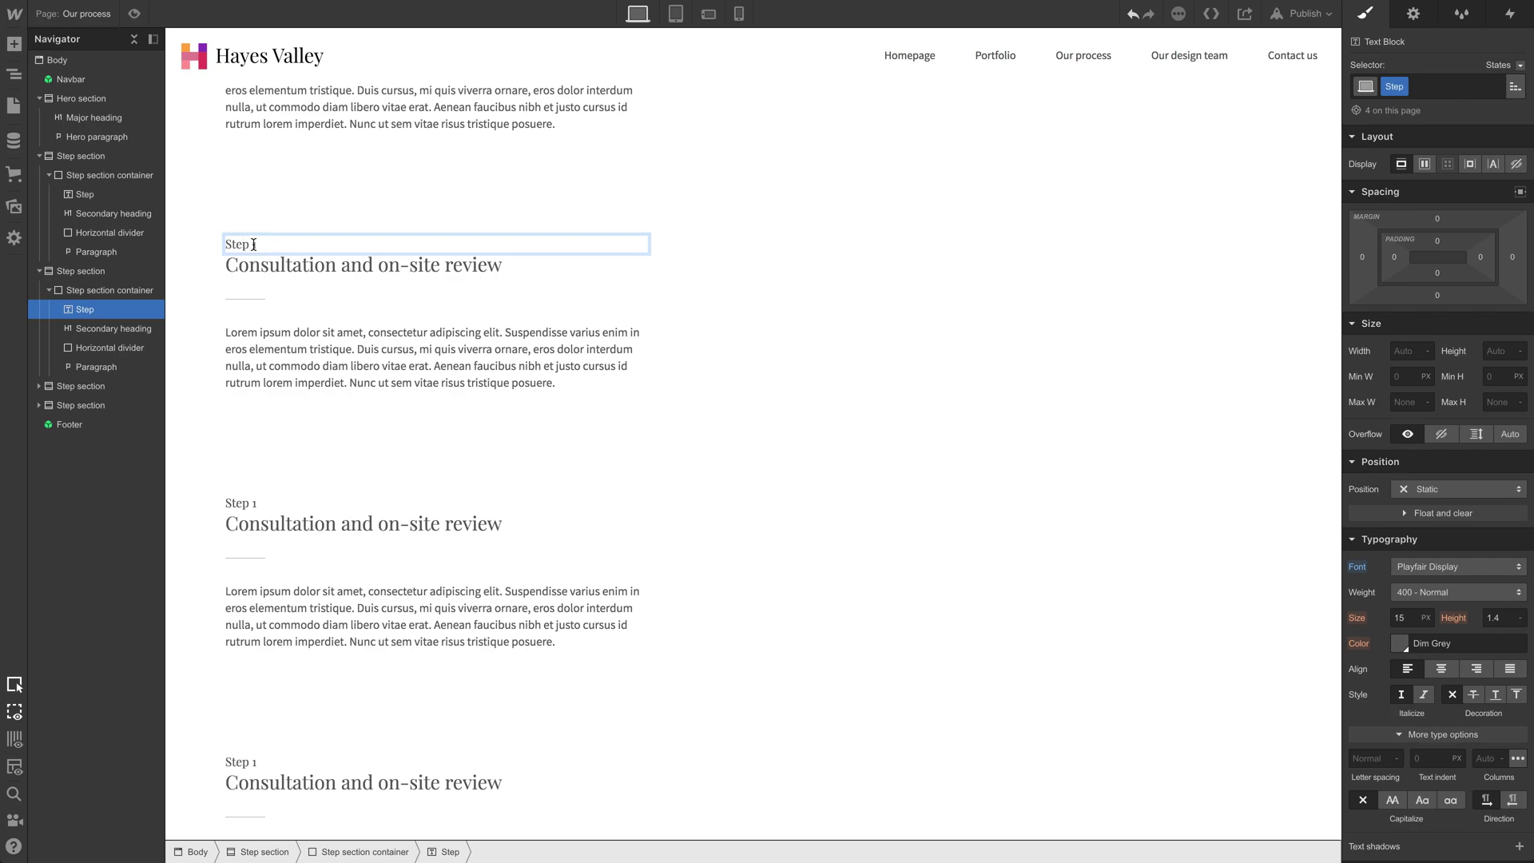
double_click(253, 245)
type("2")
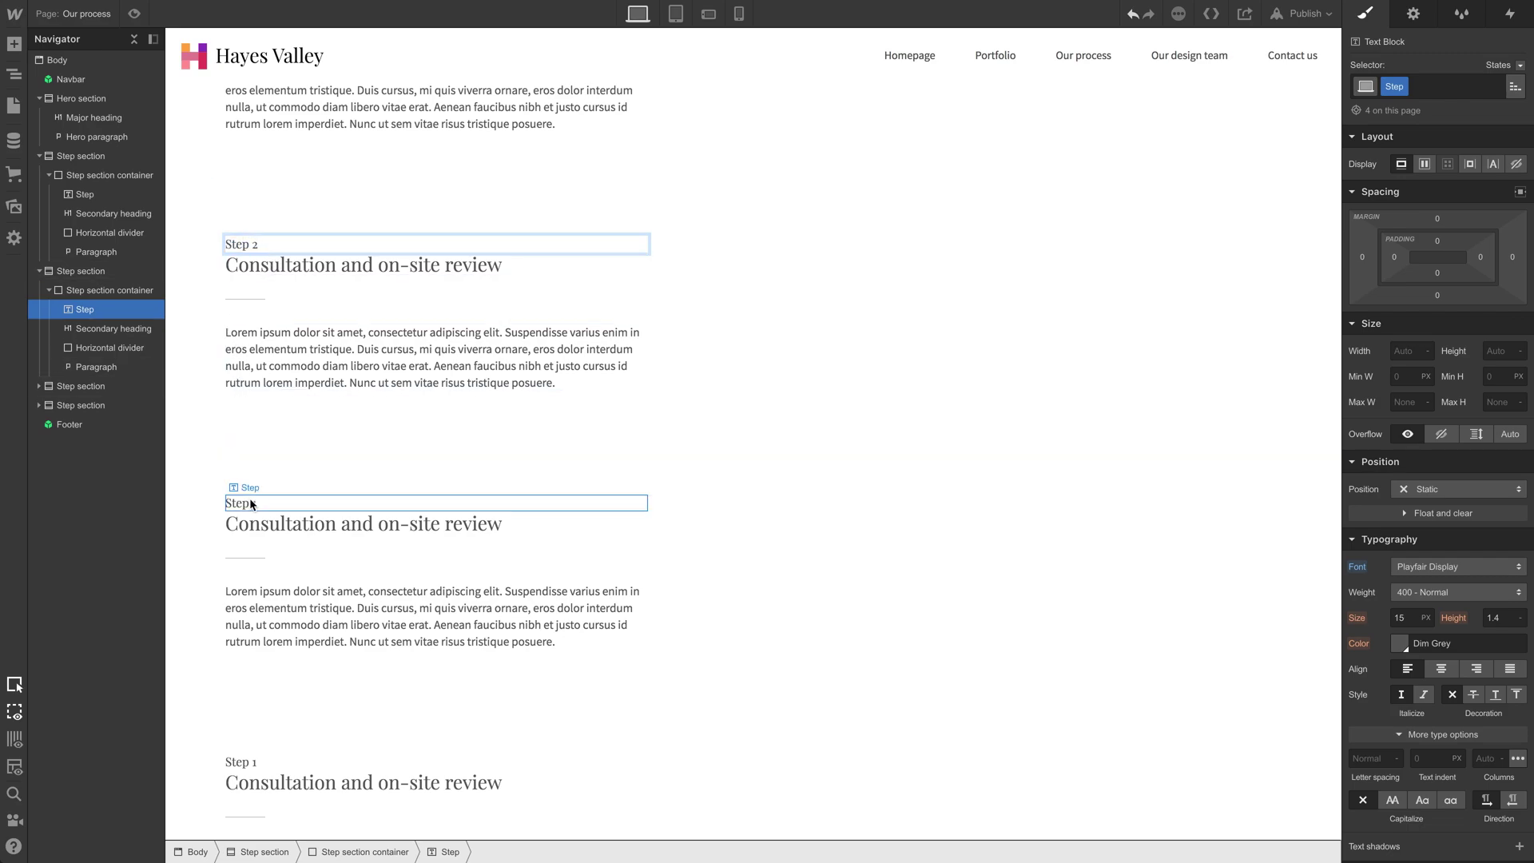
double_click(250, 501)
type("3")
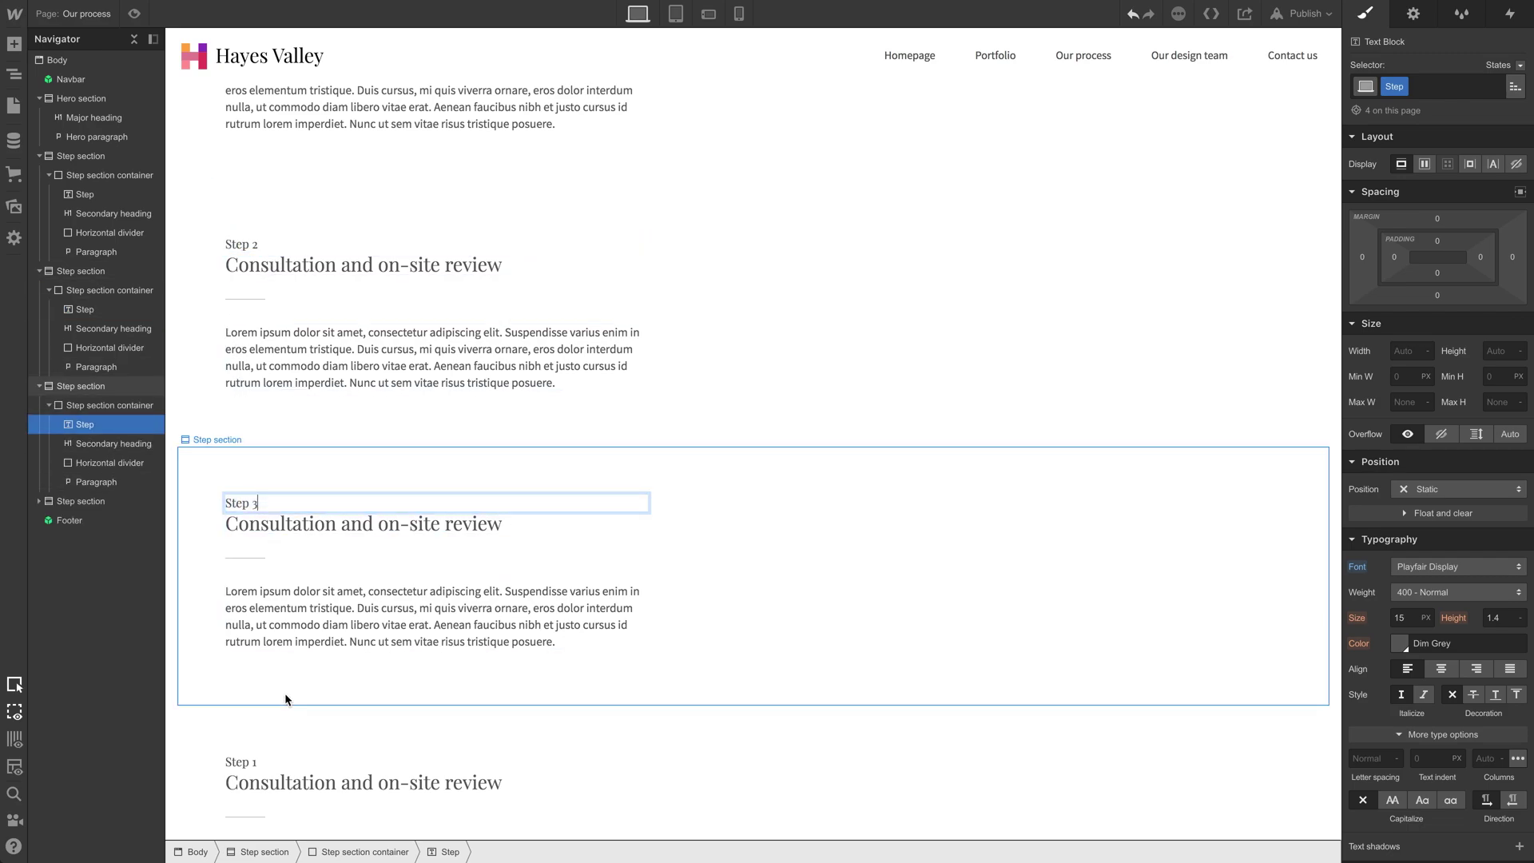
left_click(256, 761)
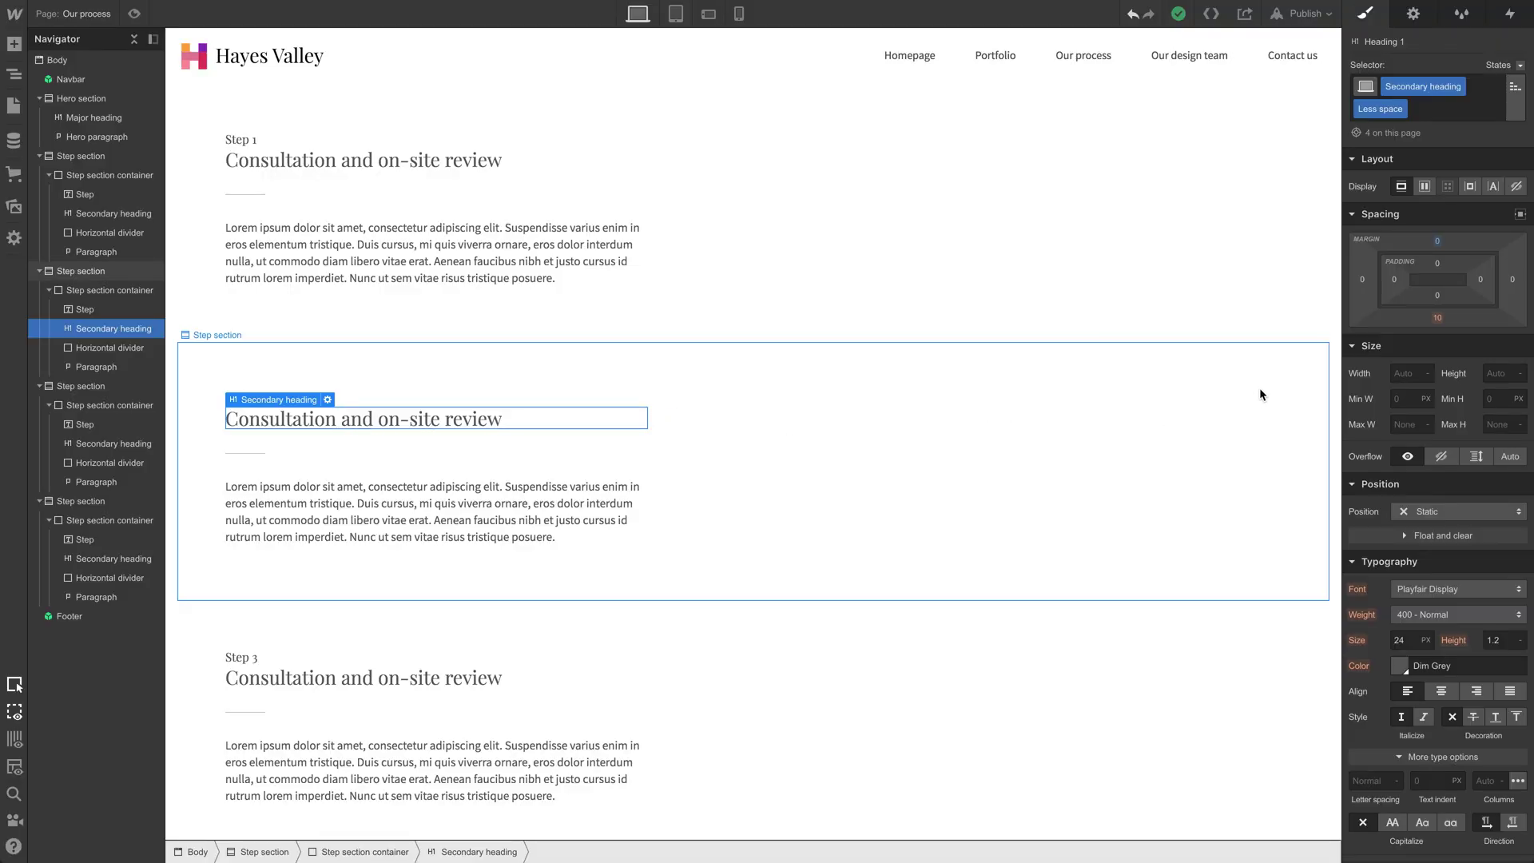
Step: Set the left padding of the second step section's heading to 0 and select the heading in the first step section
left_click_drag(1392, 290, 1398, 292)
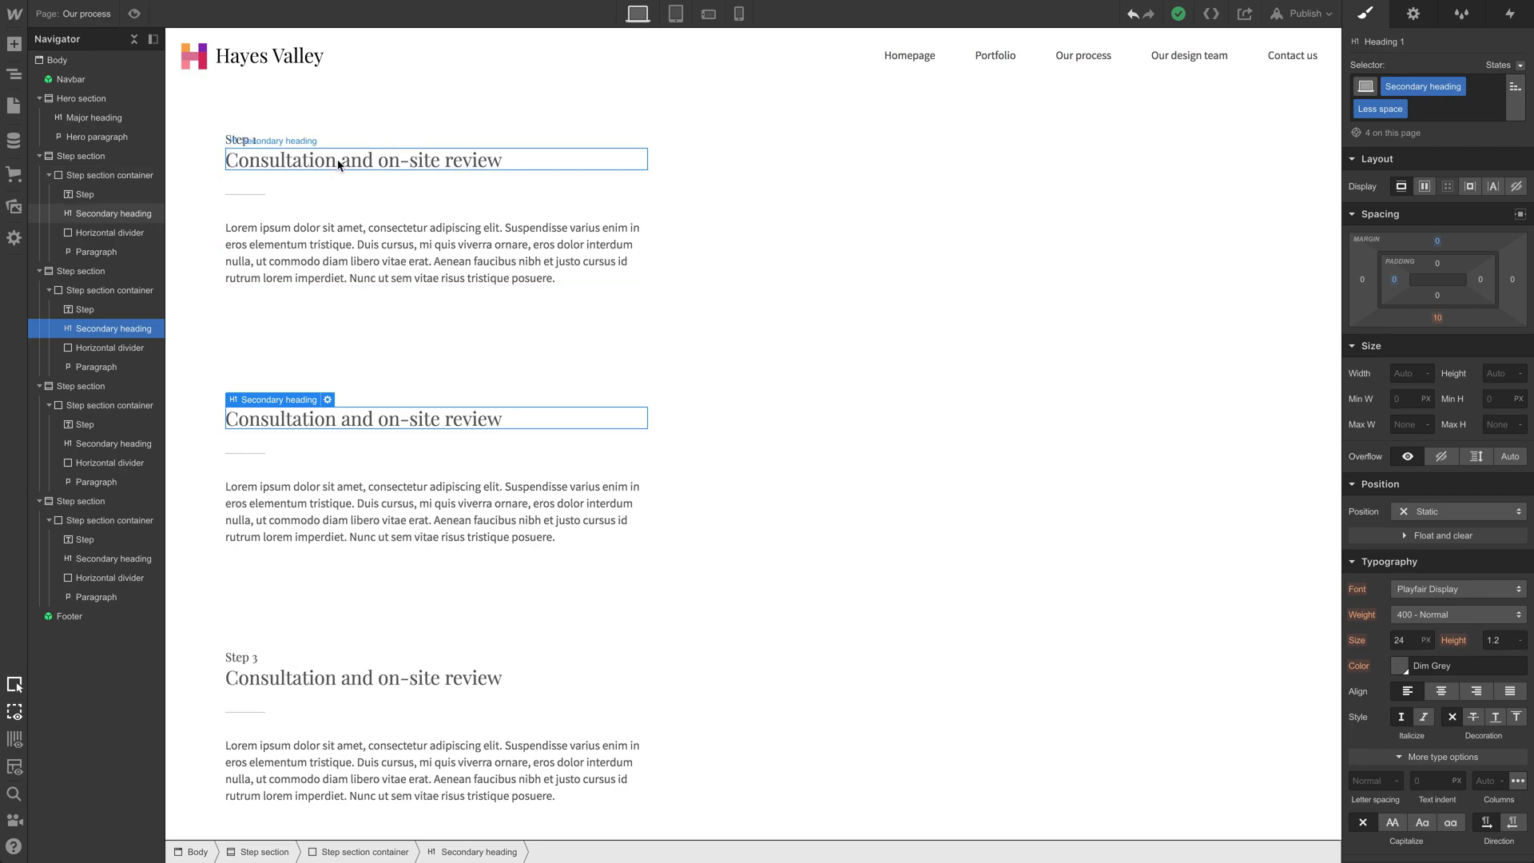
left_click(338, 165)
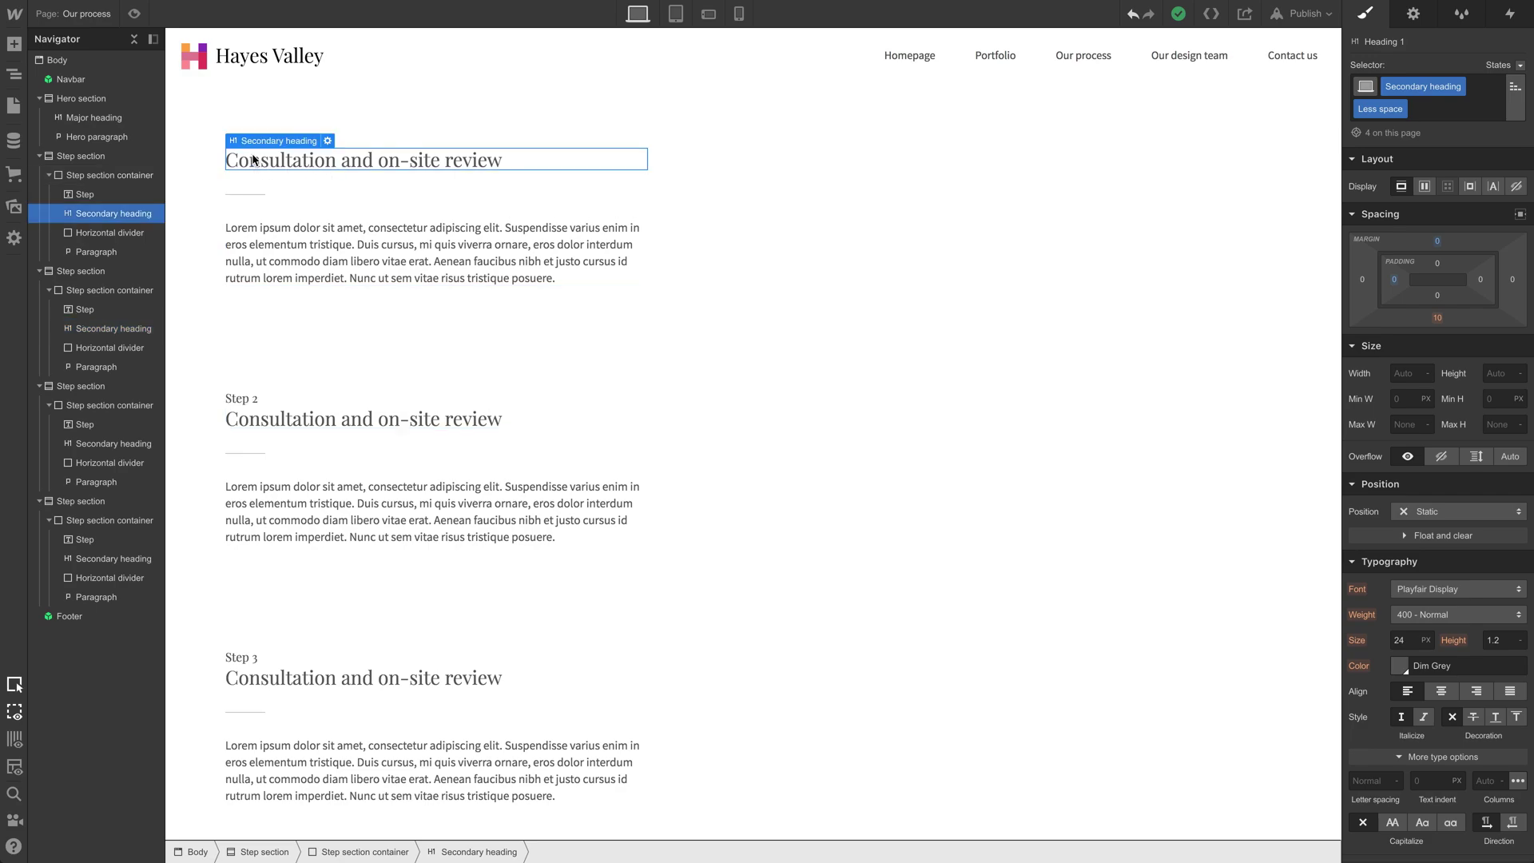
Step: Set the secondary headings in all four step sections to heading type H2
left_click(328, 141)
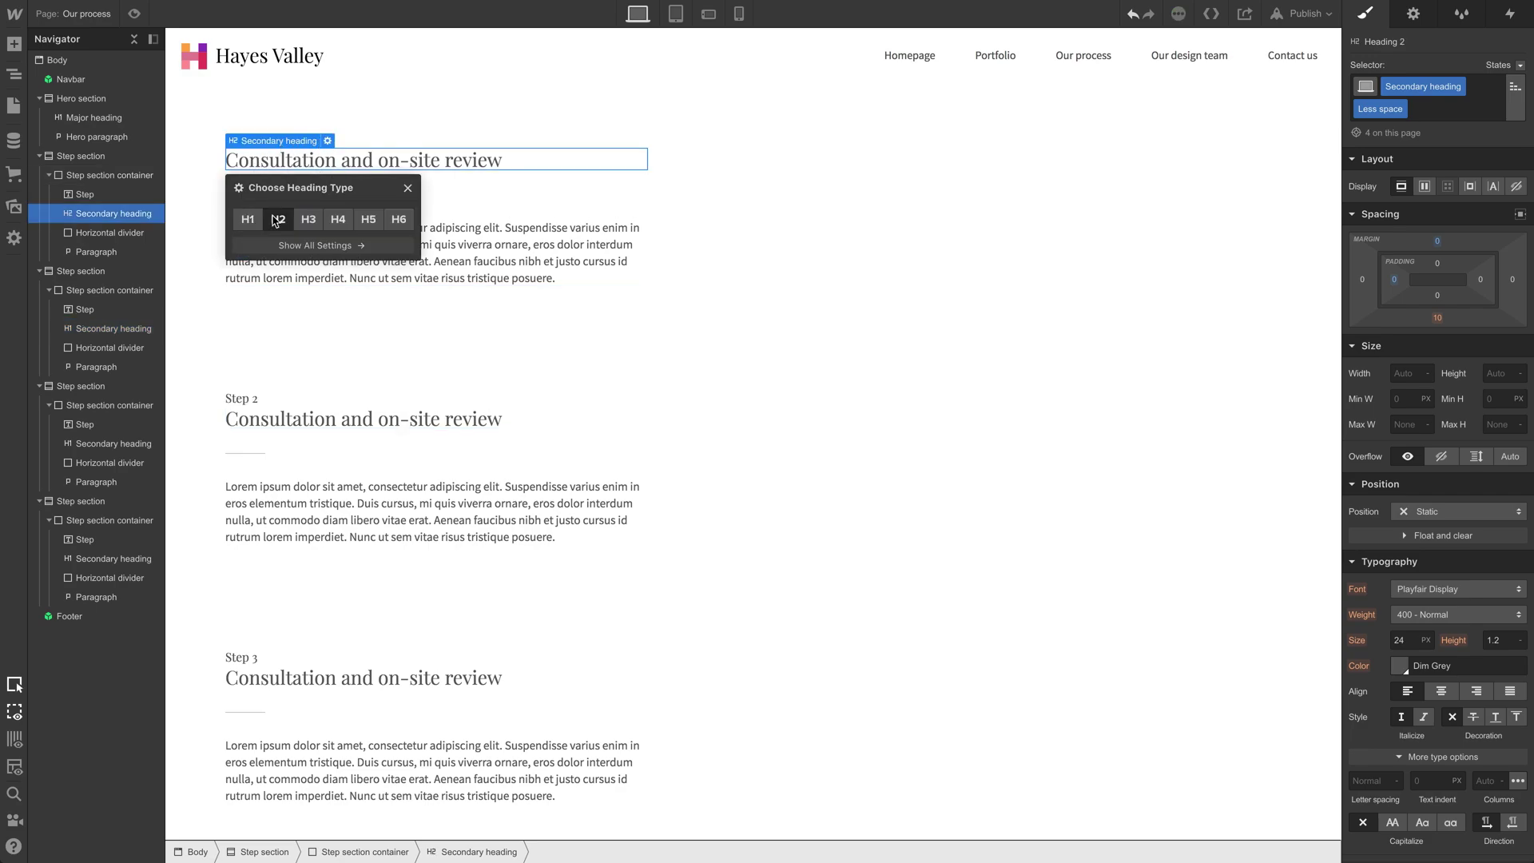
left_click(286, 424)
left_click(328, 399)
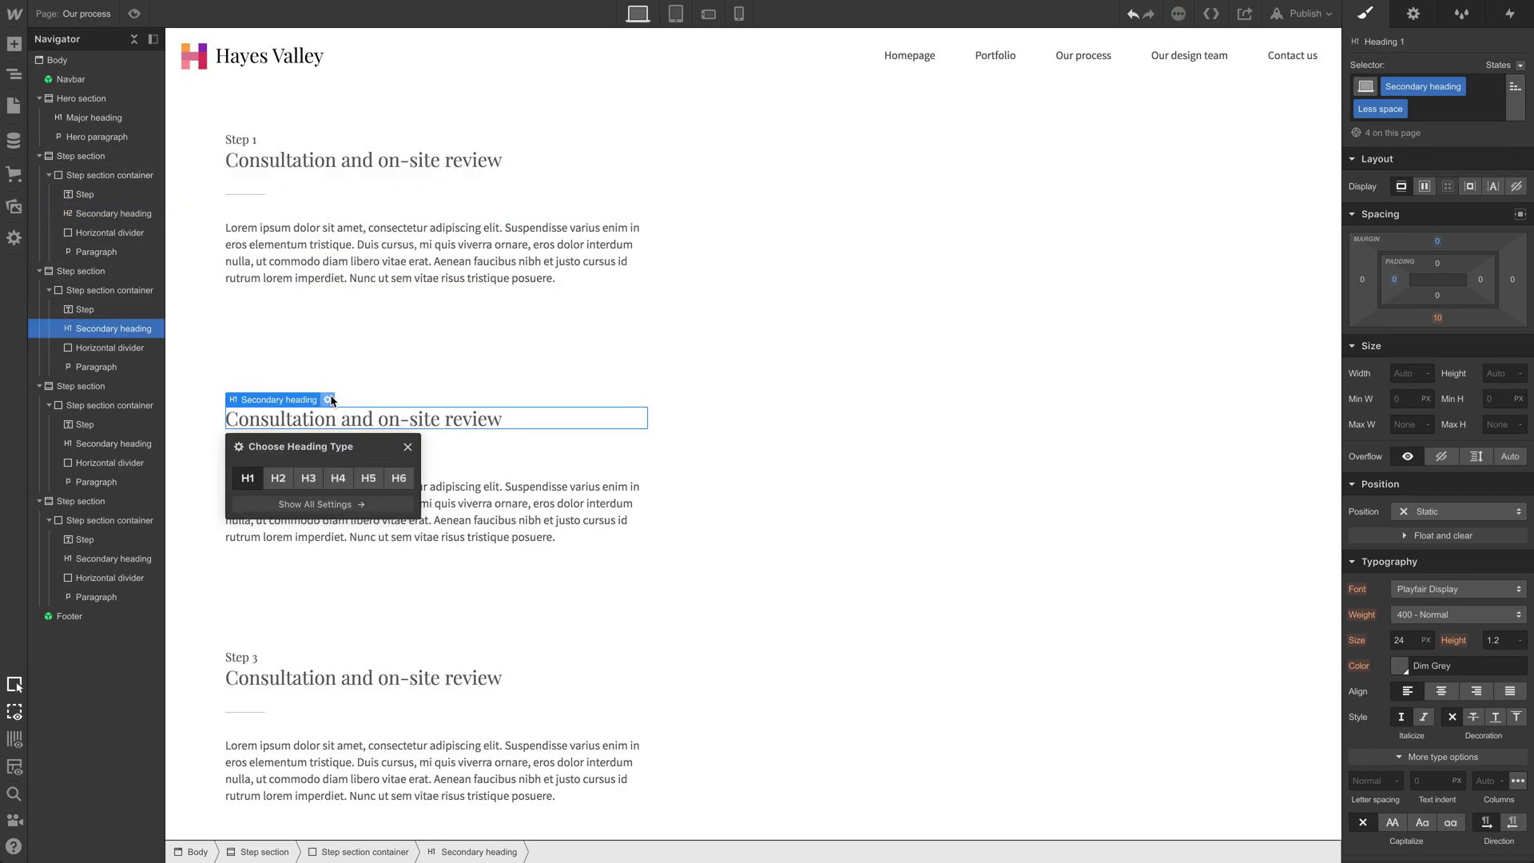
left_click(286, 478)
left_click(331, 678)
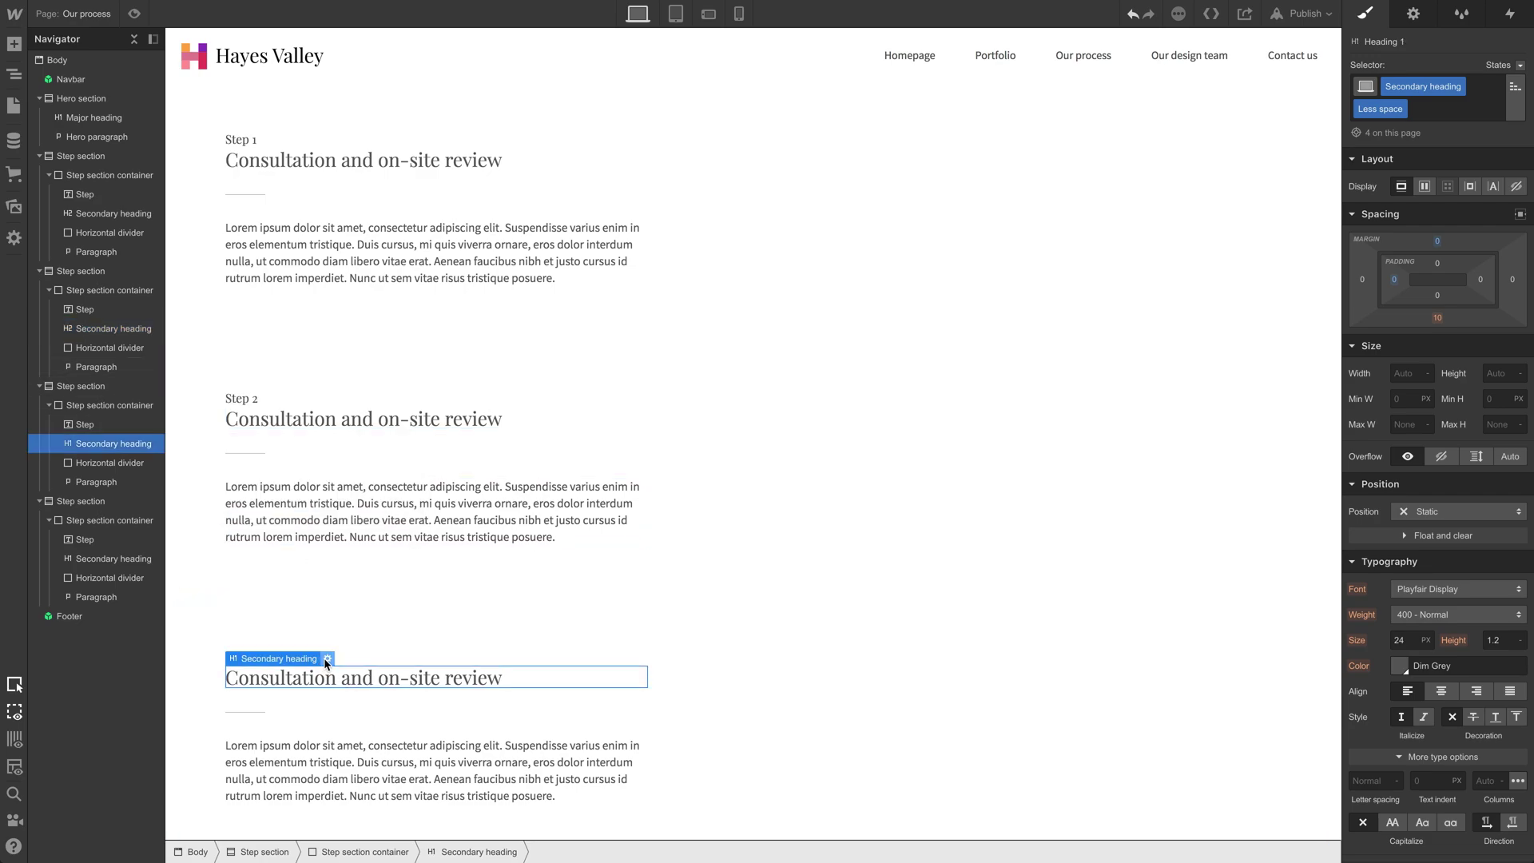
left_click(326, 660)
scroll(449, 674, "down", 5)
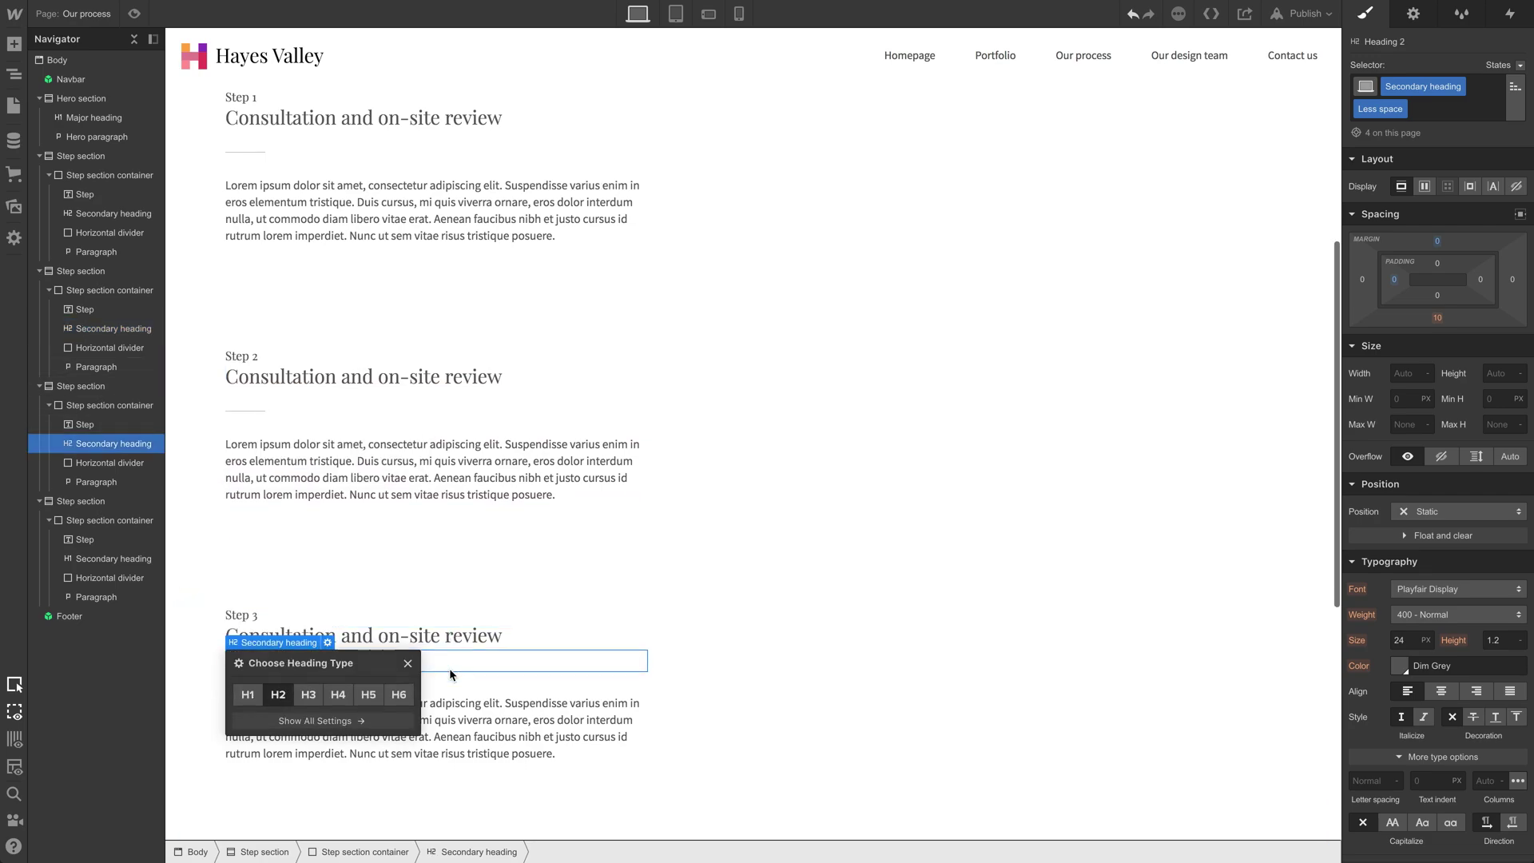
left_click(326, 556)
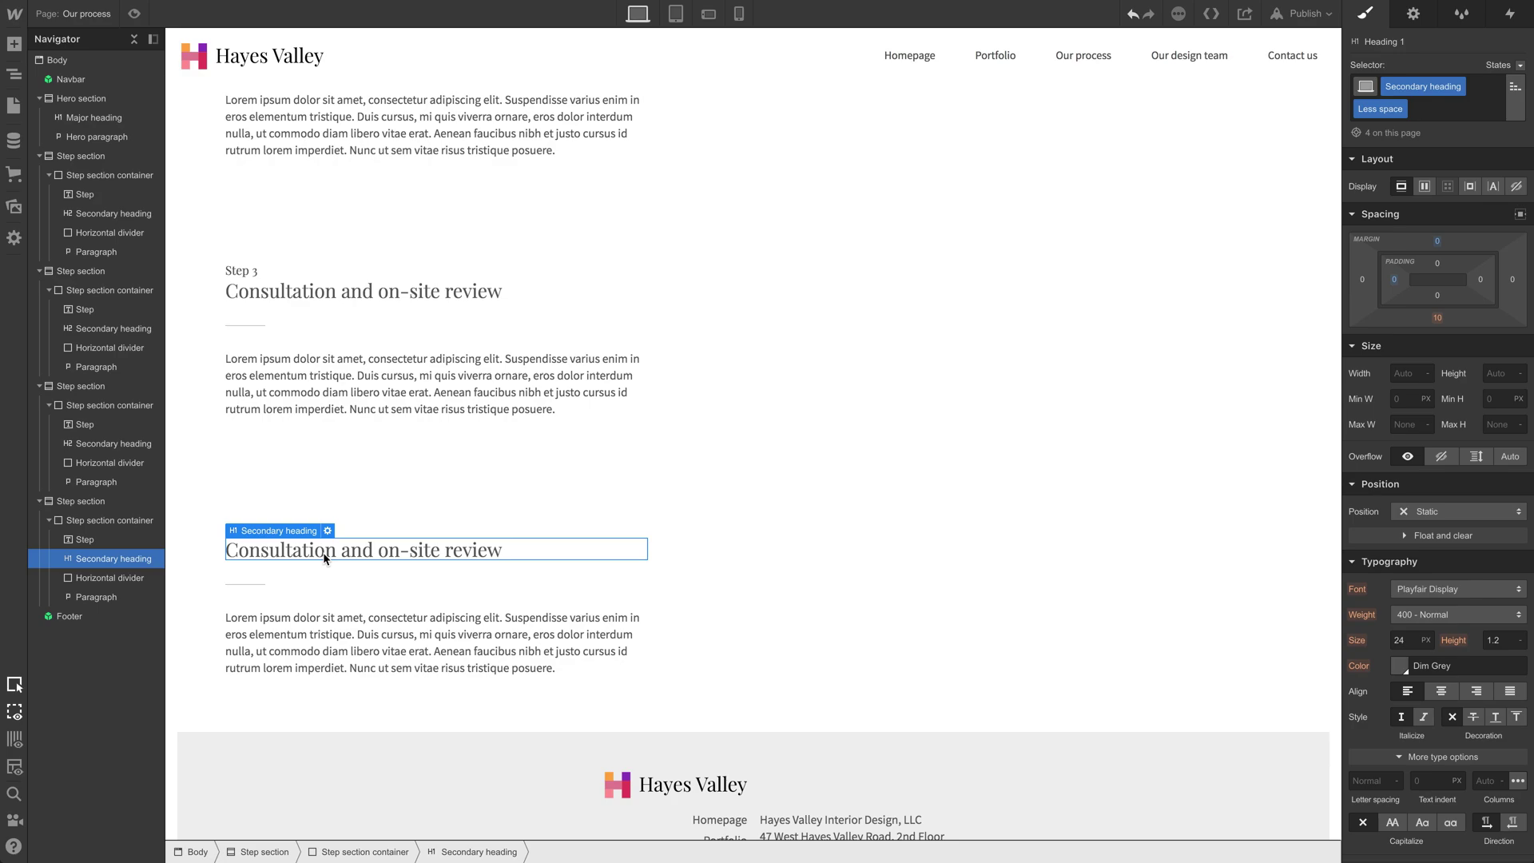
left_click(328, 532)
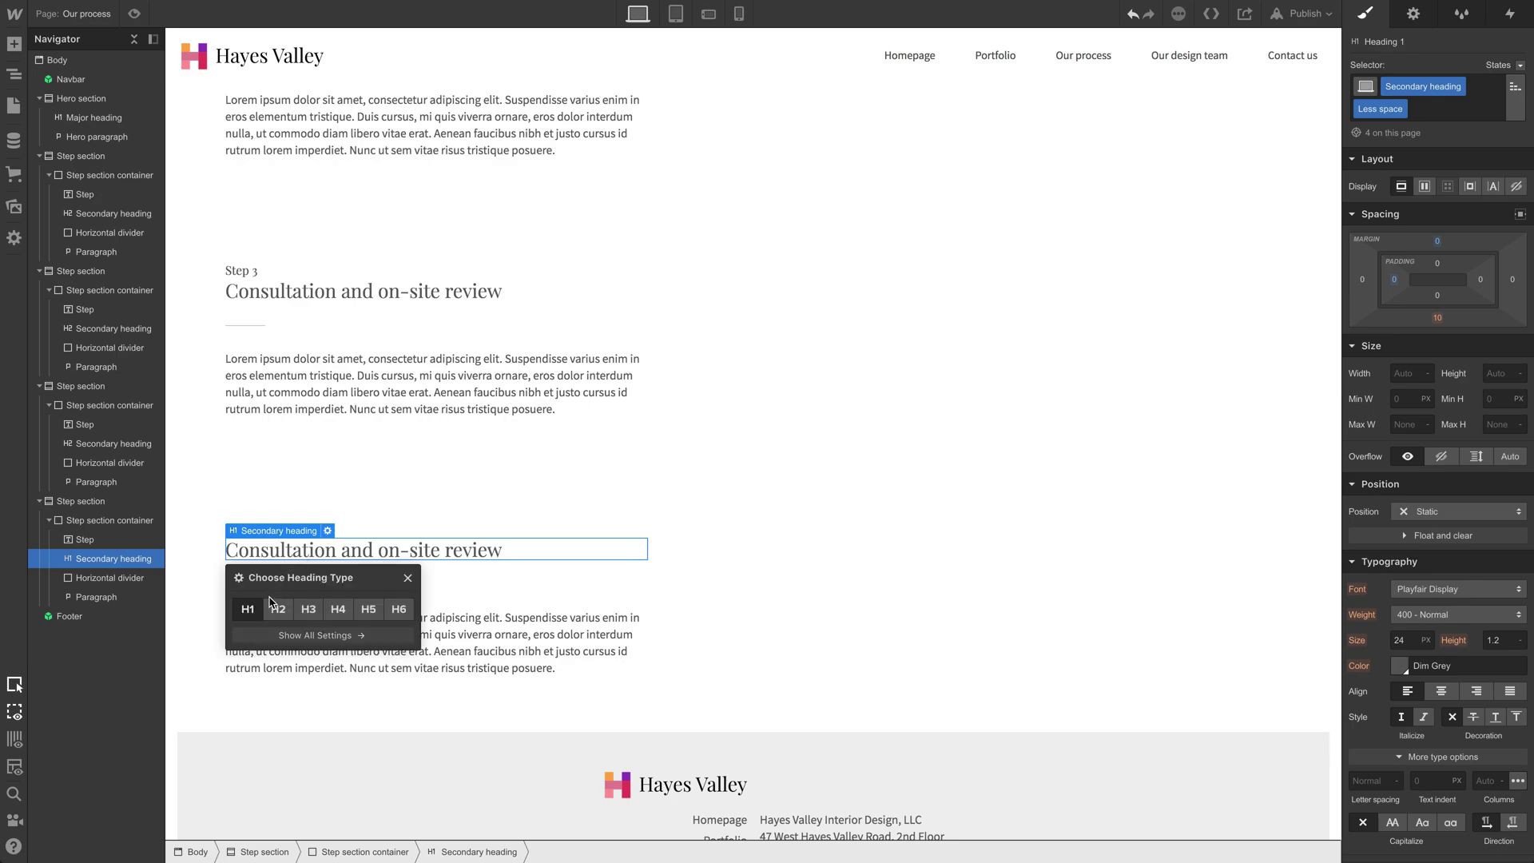
left_click(407, 578)
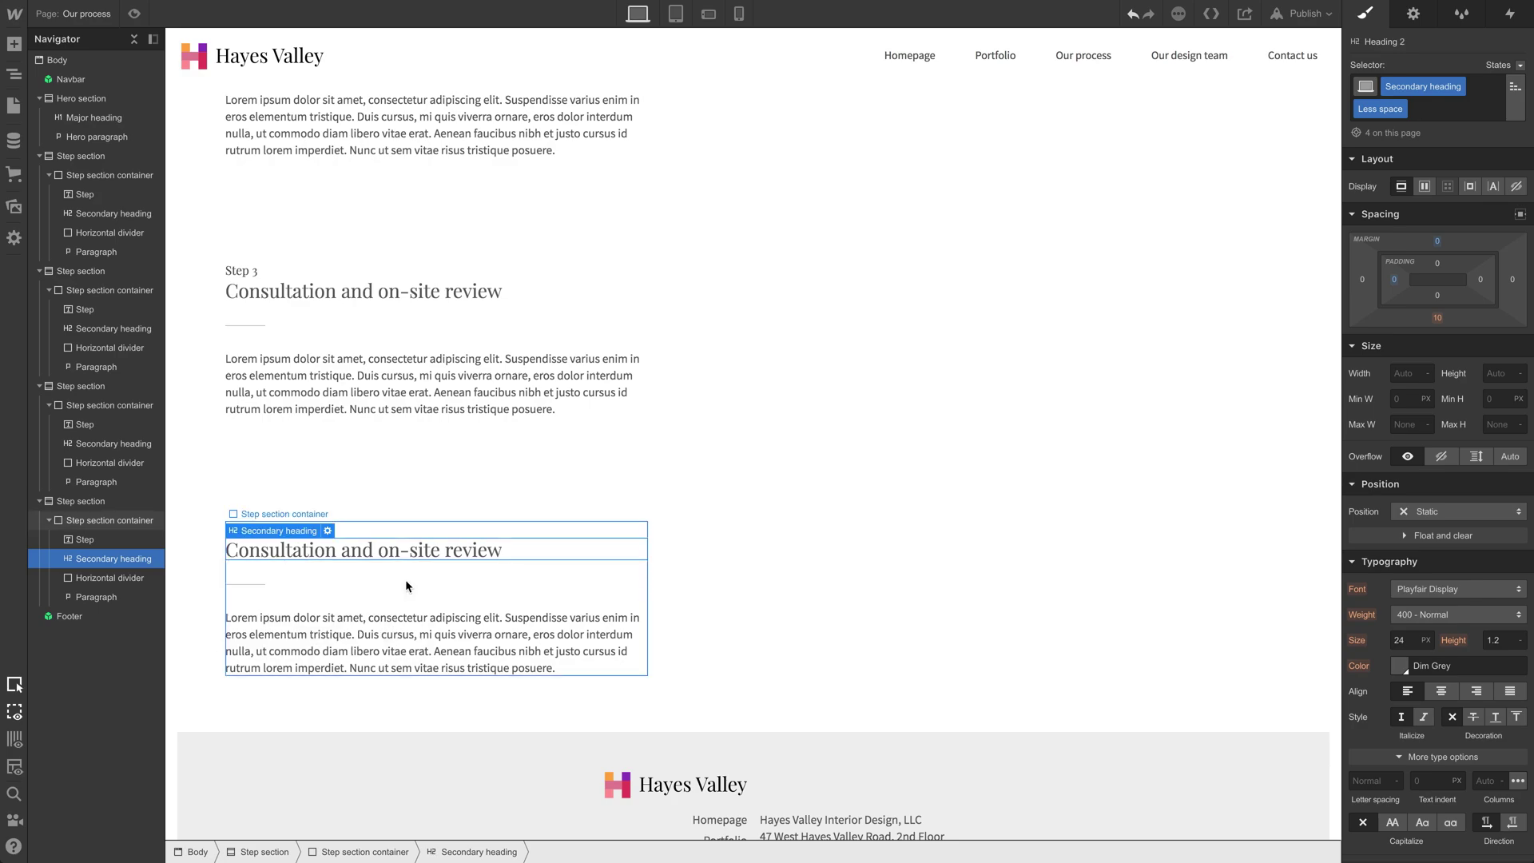
Step: Give the second step section a new combo class named "Align right" with a horizontal flex layout justified to the end
scroll(408, 579, "up", 6)
left_click(839, 533)
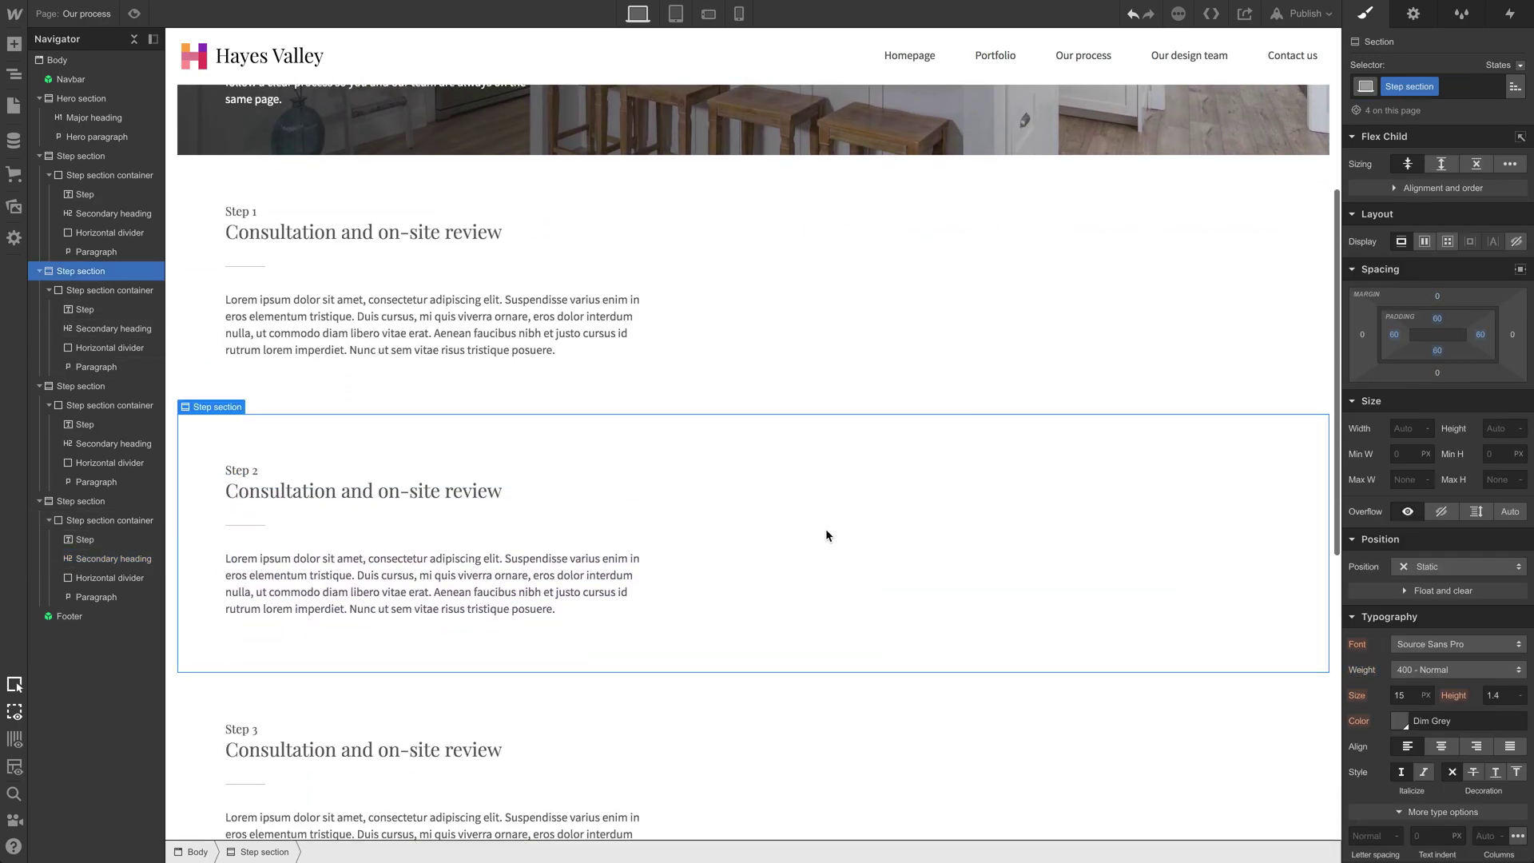
scroll(727, 515, "down", 2)
scroll(1012, 431, "up", 2)
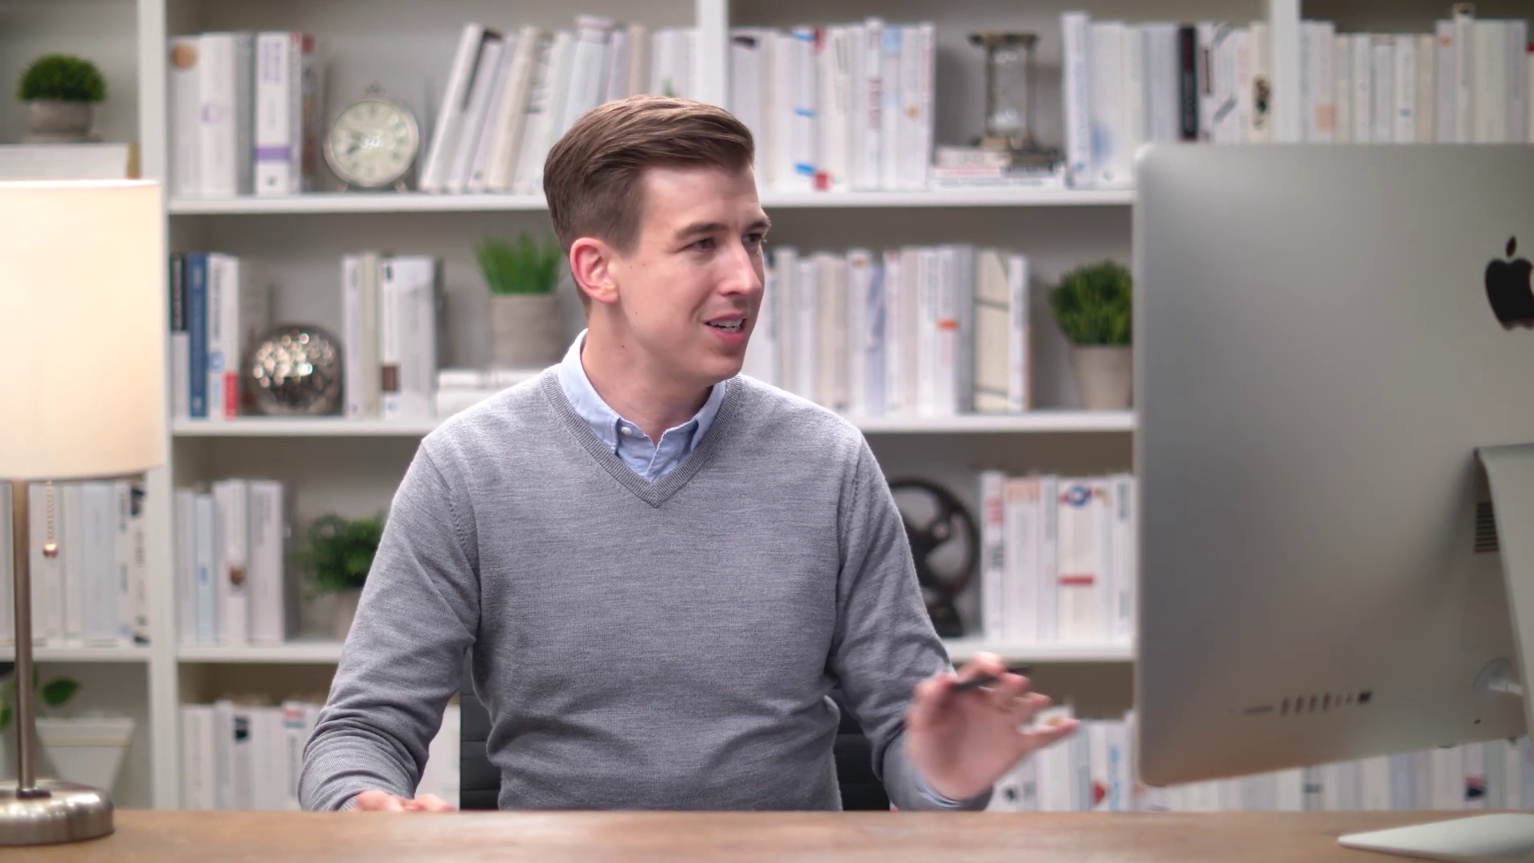
left_click(396, 479)
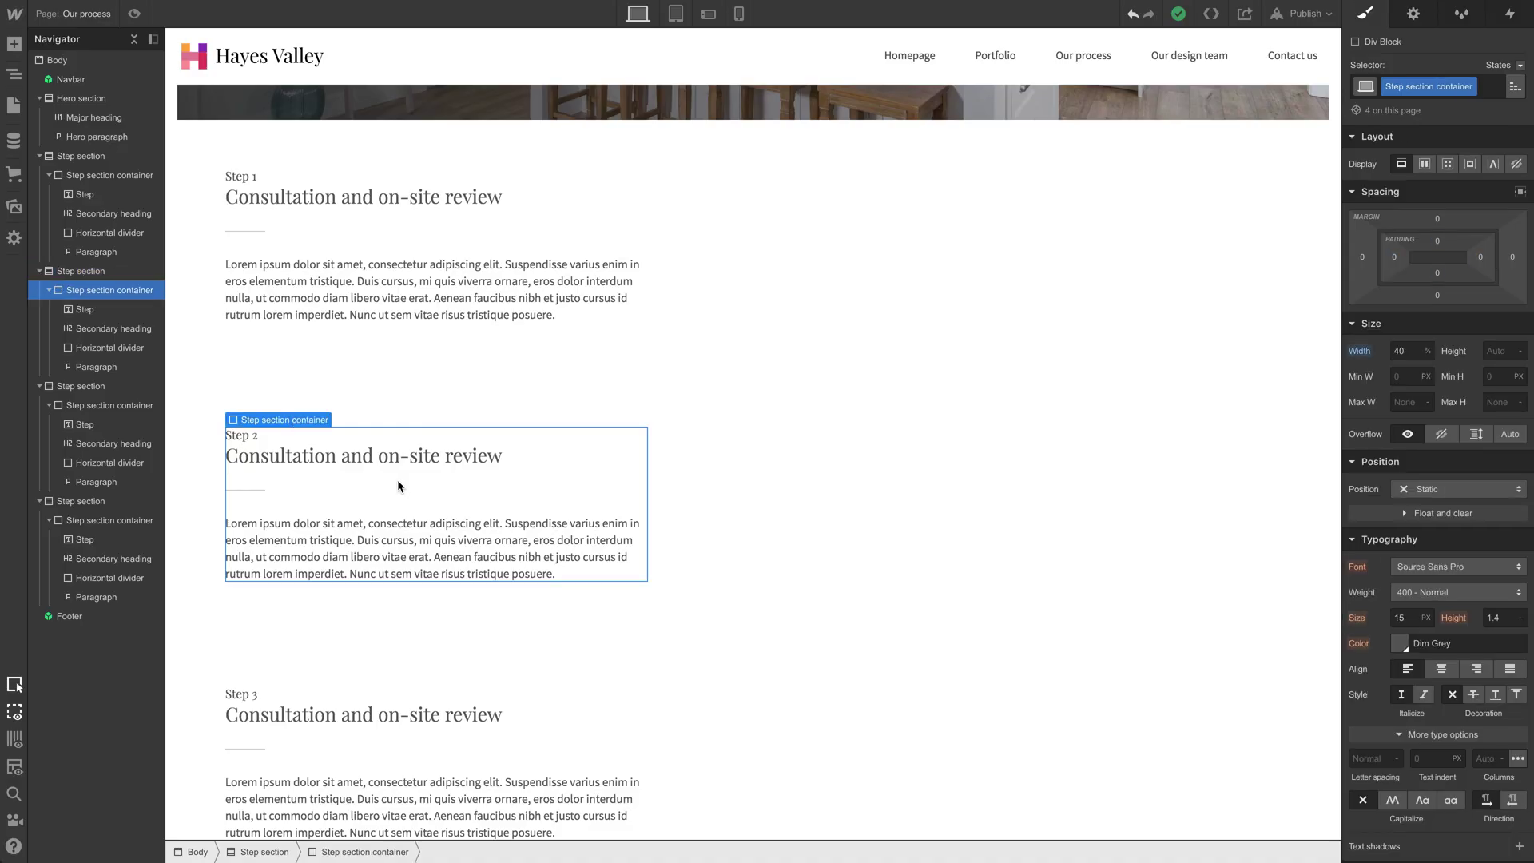
left_click(726, 478)
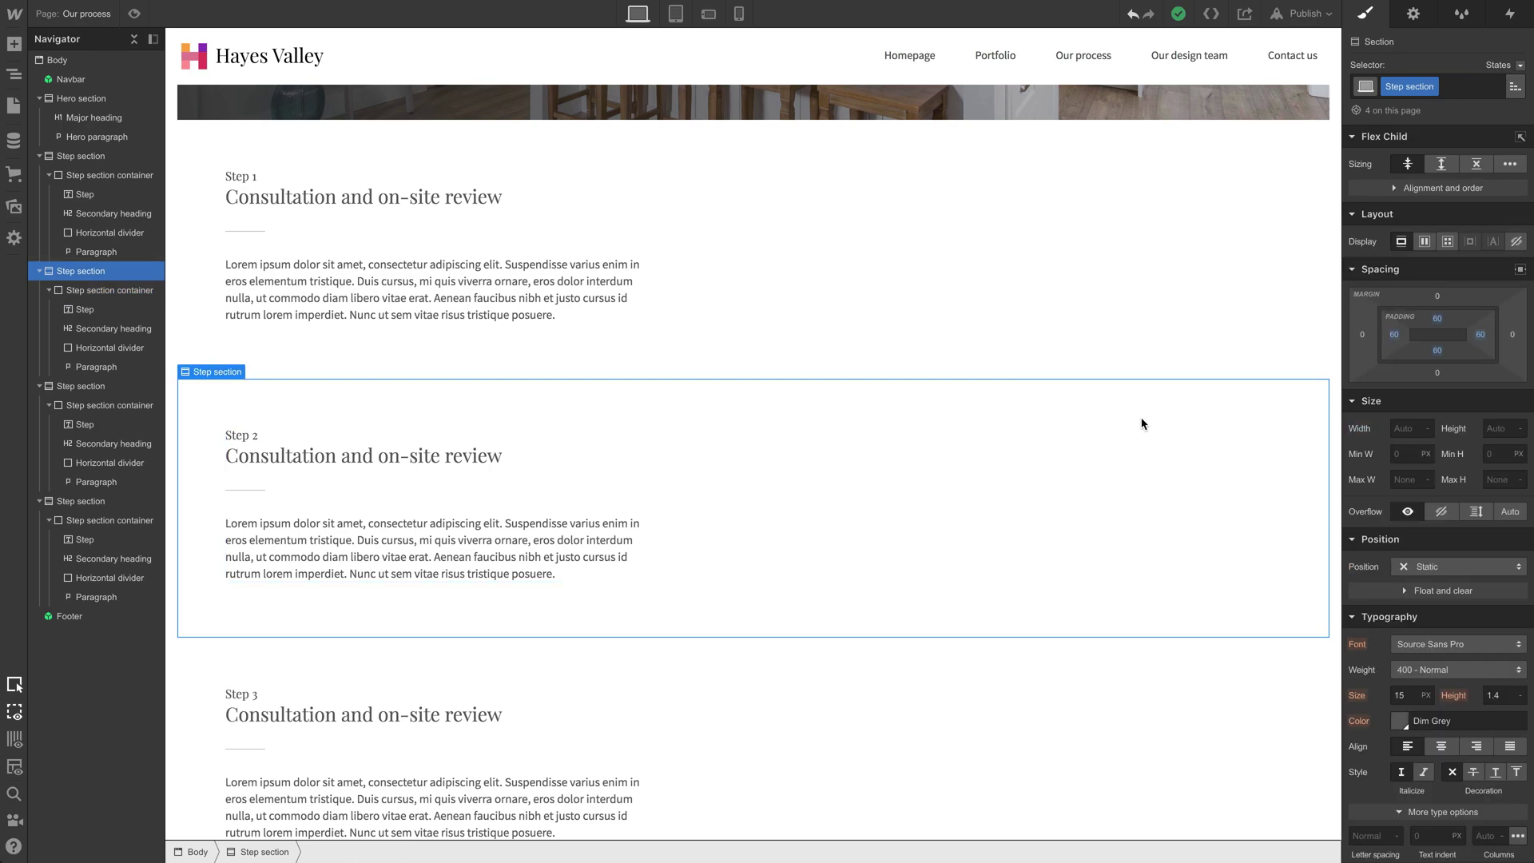
left_click(1485, 86)
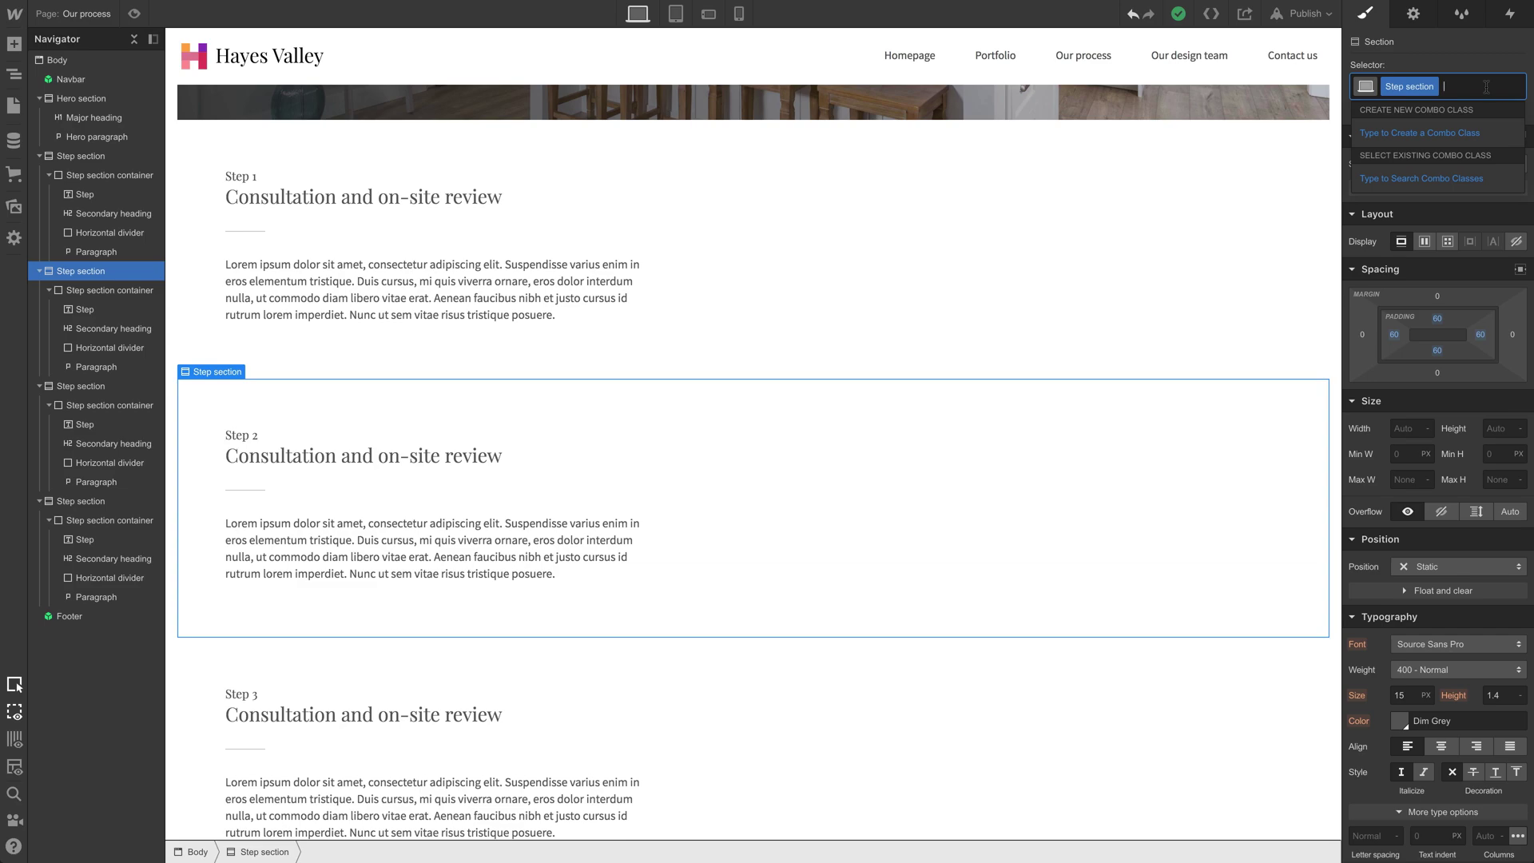
type("Align right")
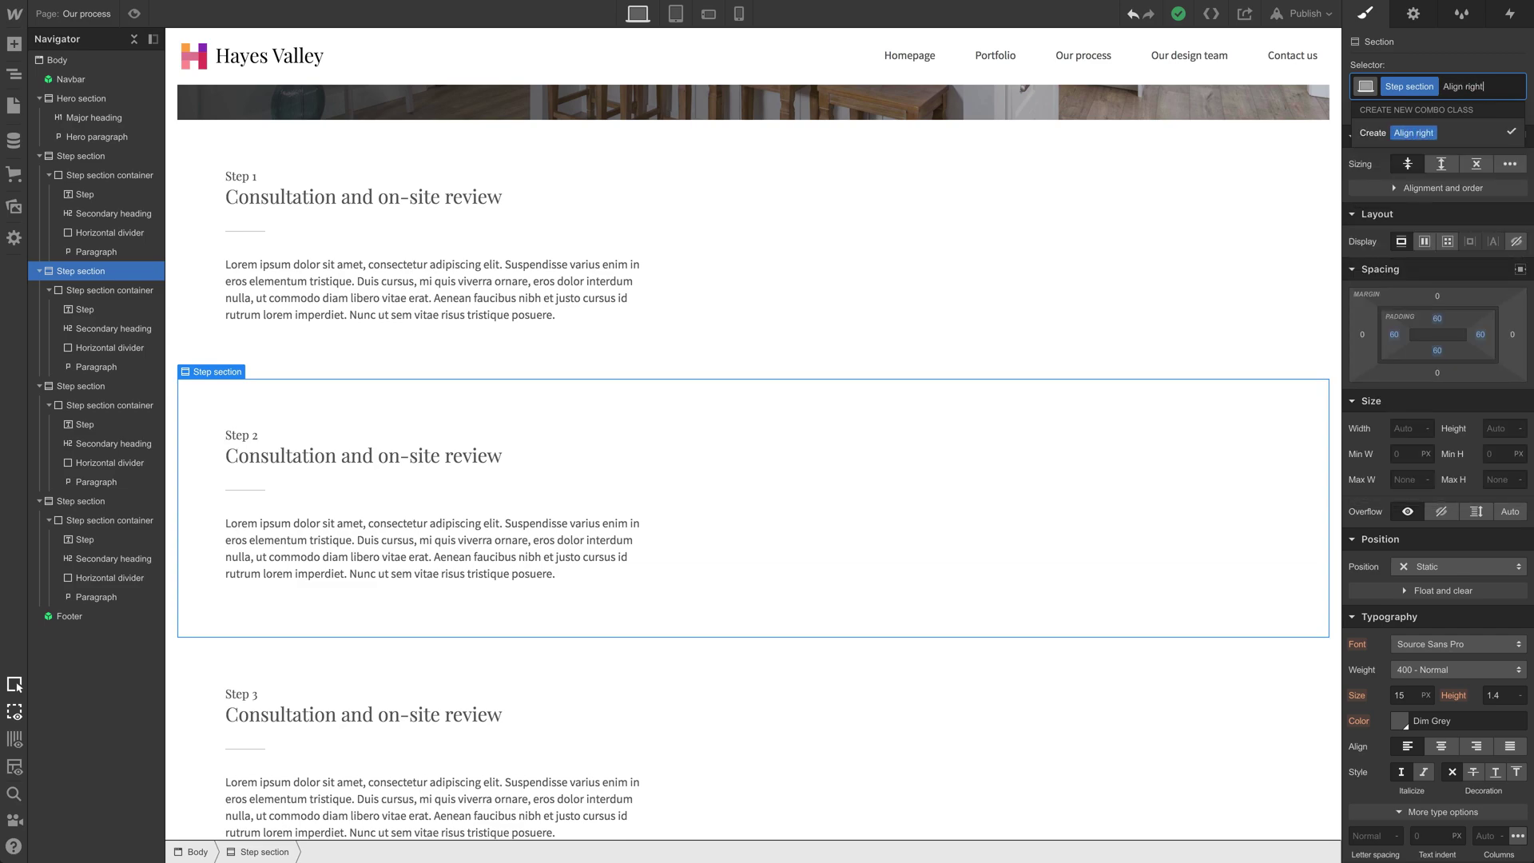
key("Return")
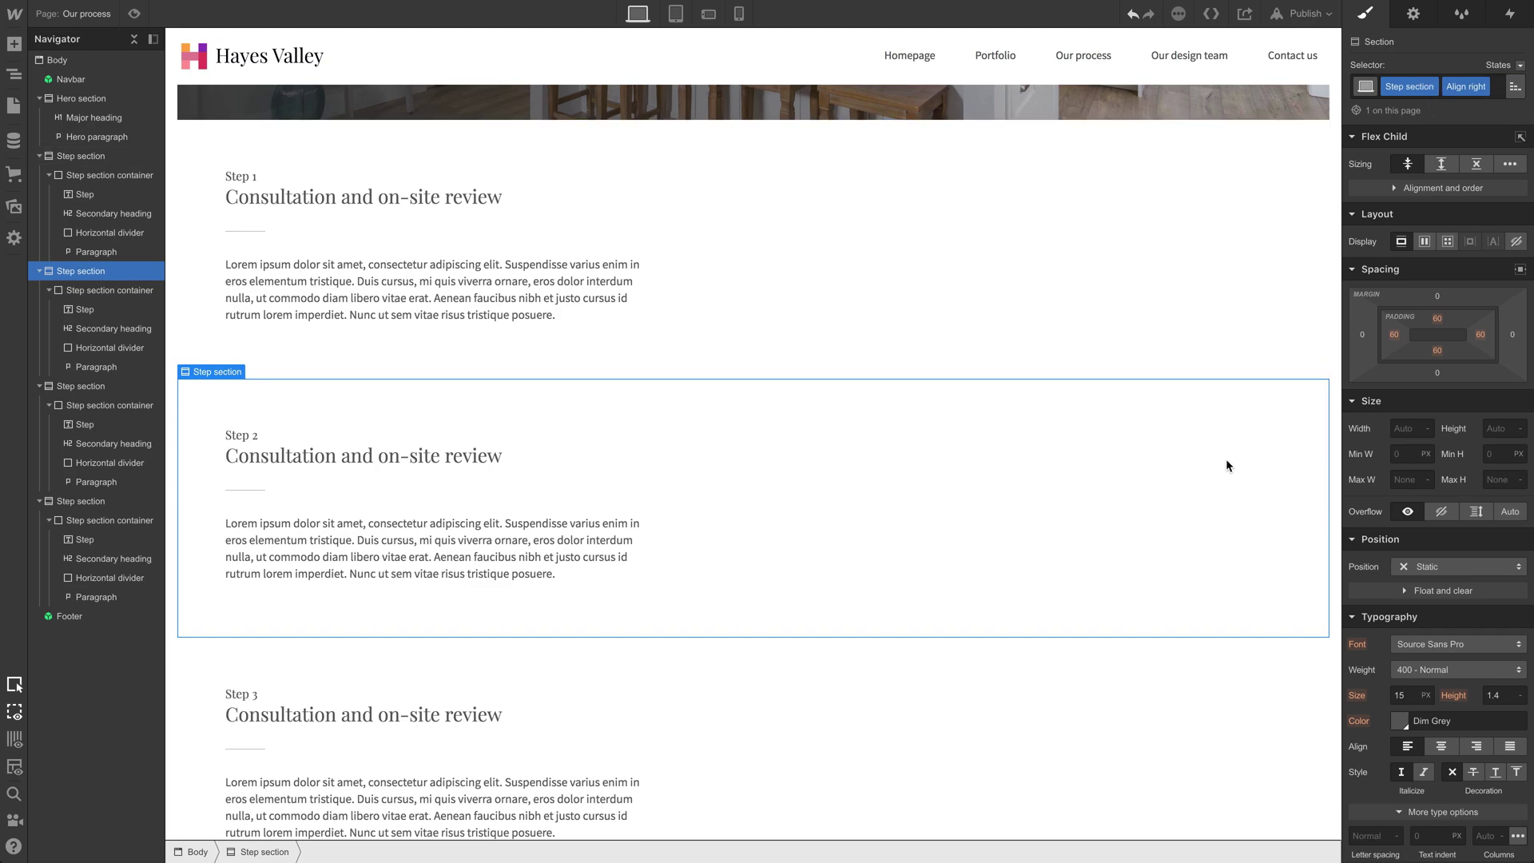
left_click(1425, 242)
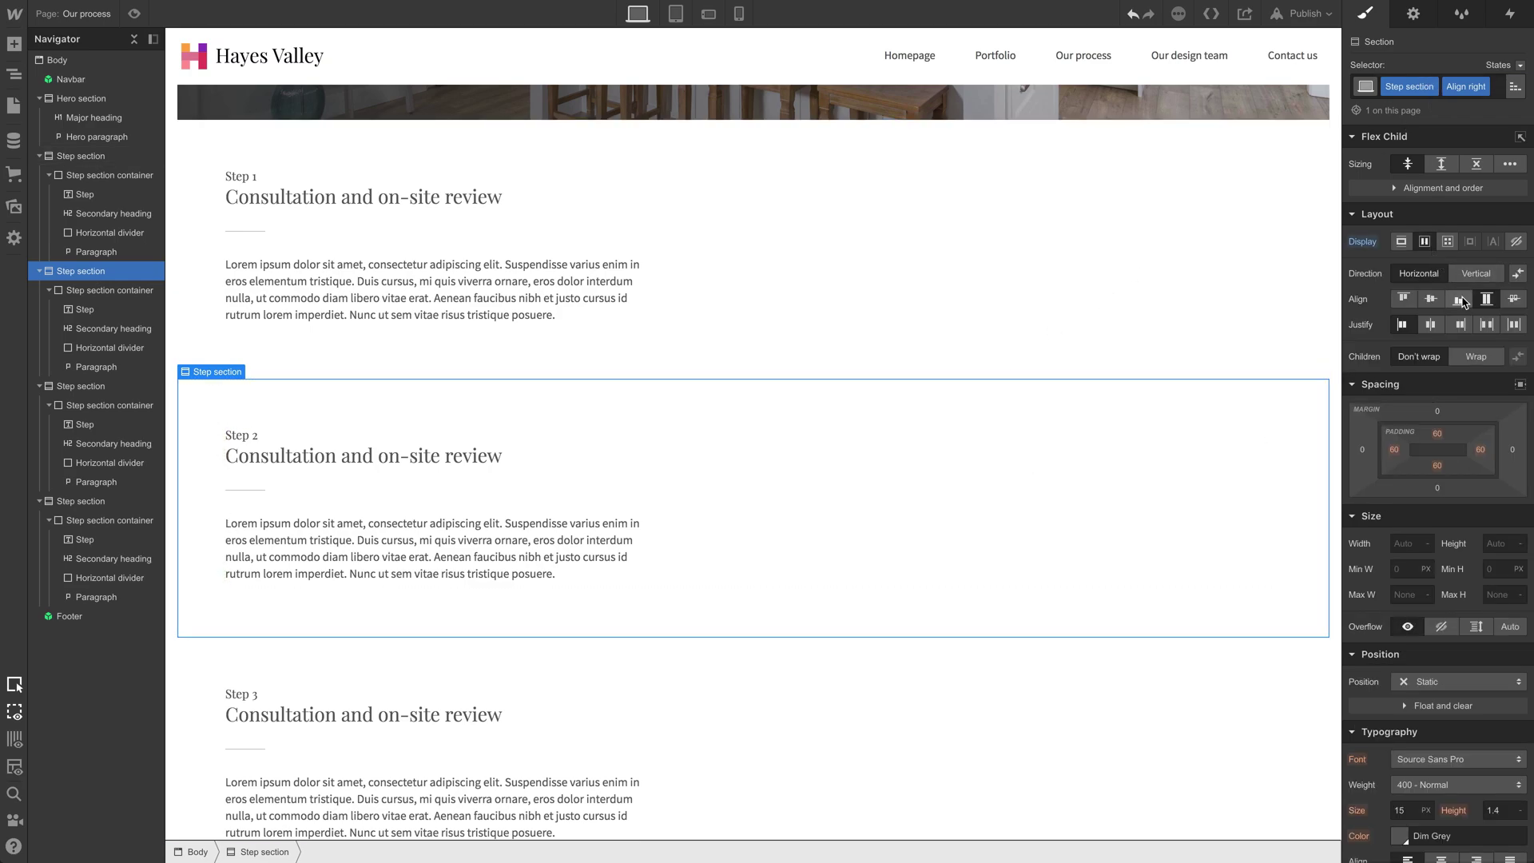
left_click(1461, 328)
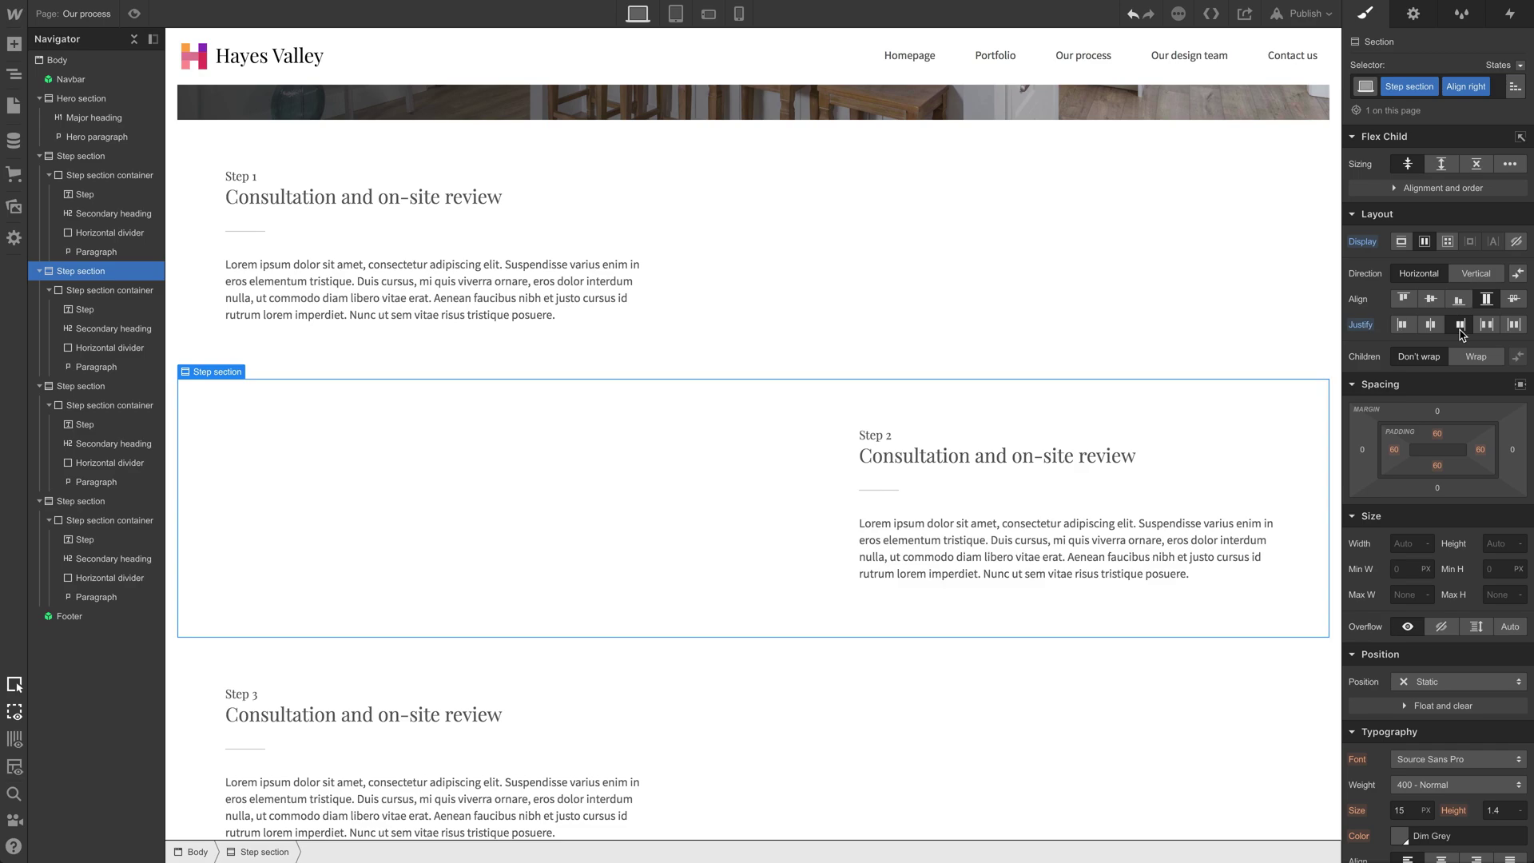
Step: Apply the existing "Align right" combo class to the fourth step section and check the alternating layout
scroll(1076, 553, "down", 4)
left_click(1099, 670)
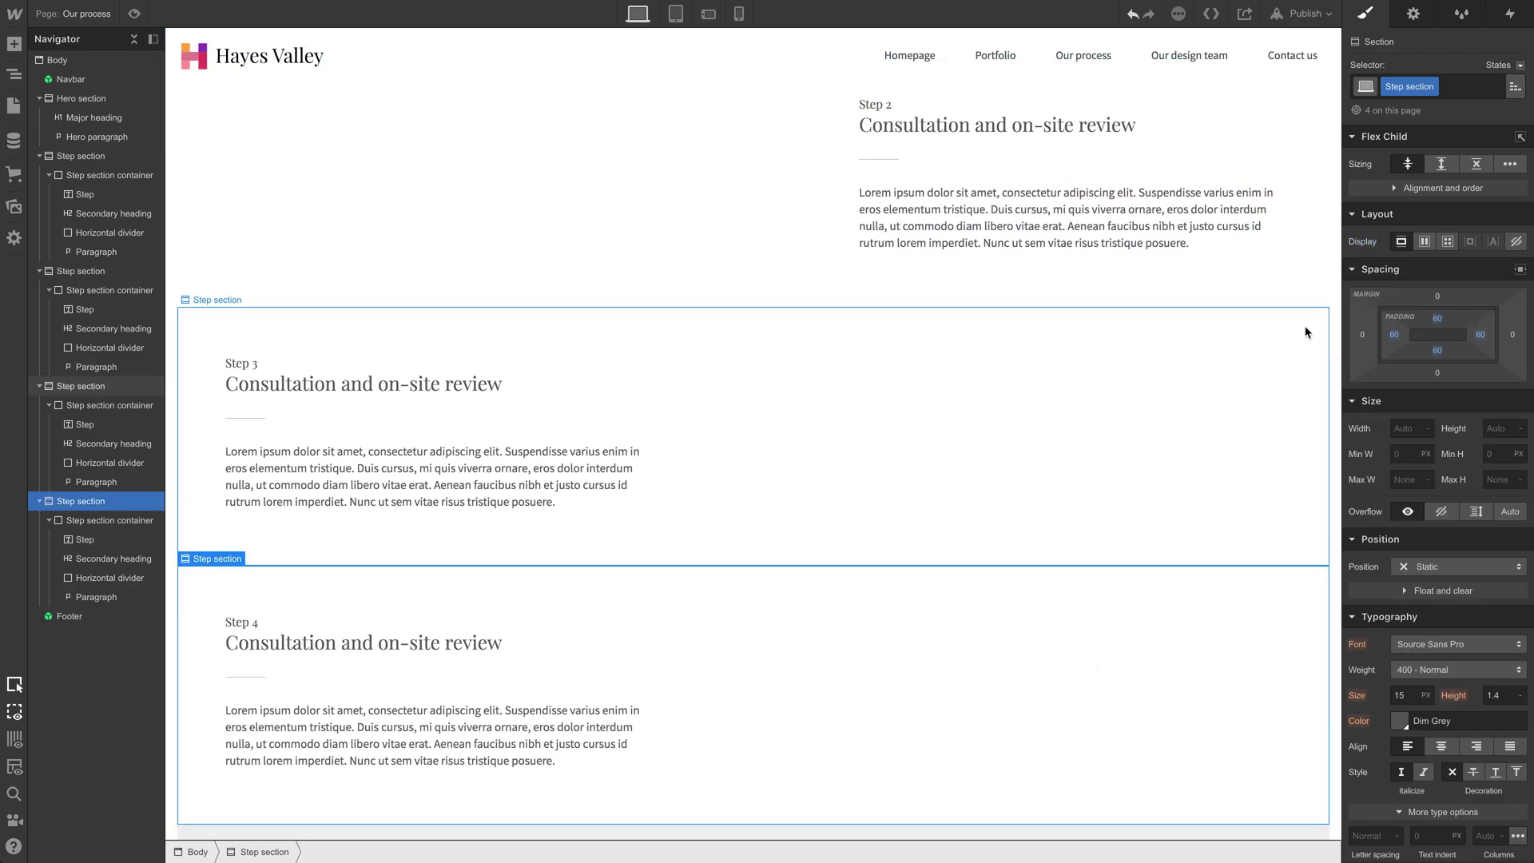
left_click(1464, 87)
left_click(1414, 176)
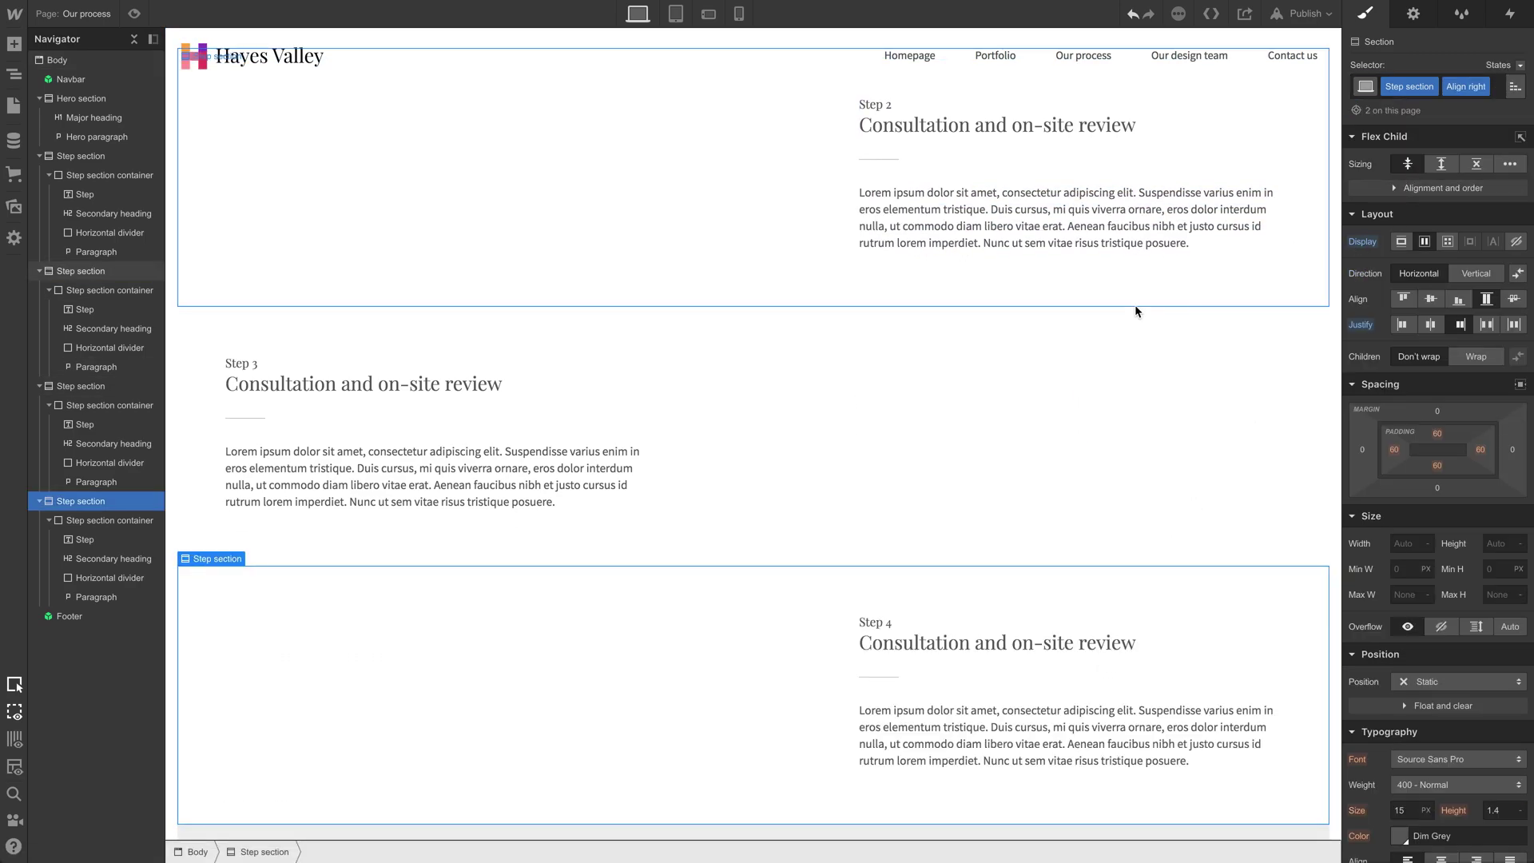
scroll(1088, 321, "up", 4)
left_click(837, 472)
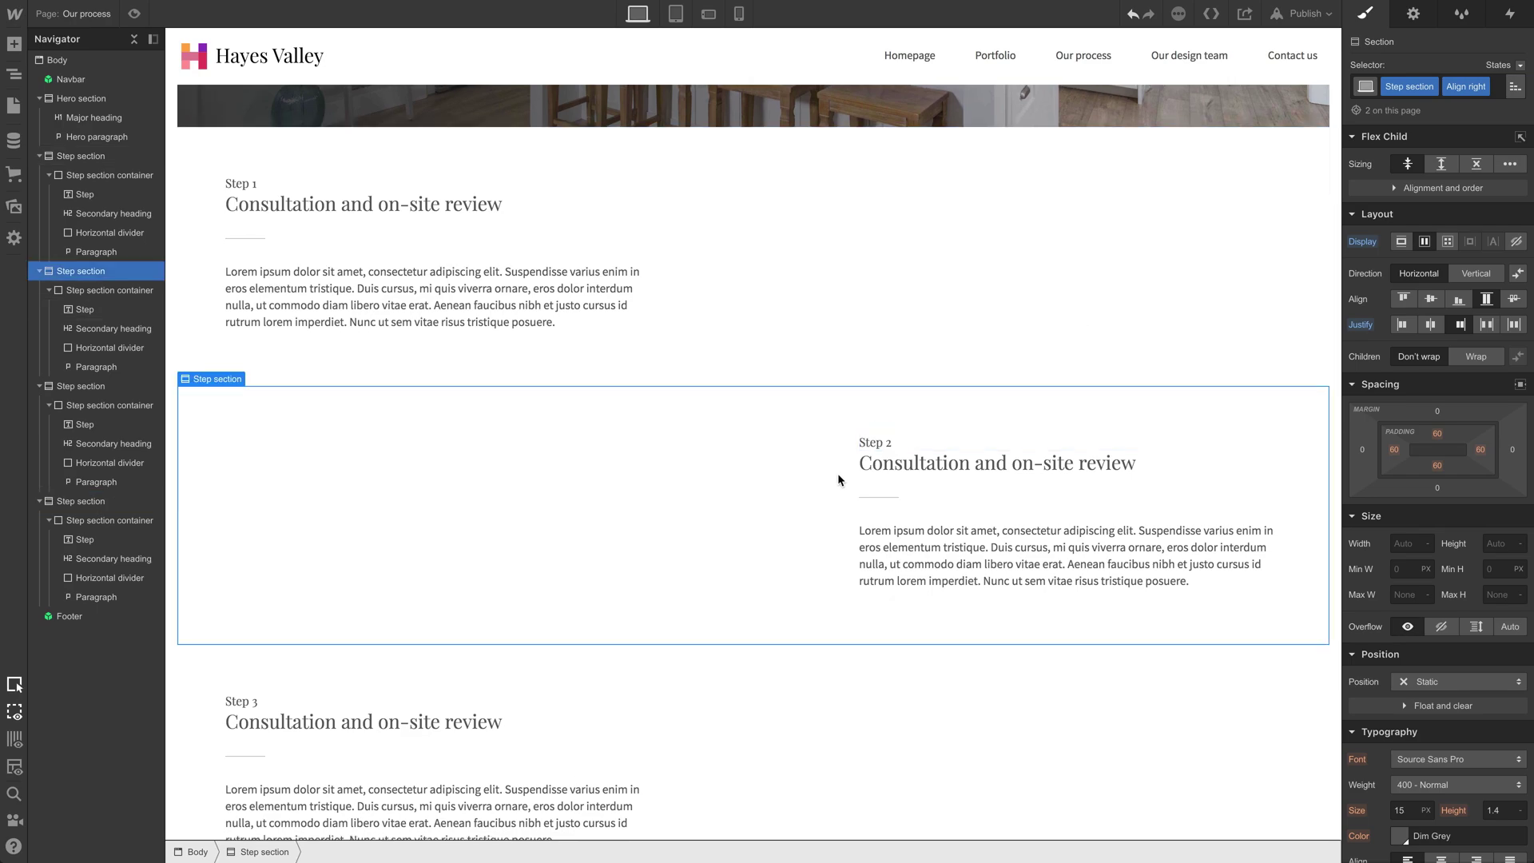
scroll(678, 540, "down", 7)
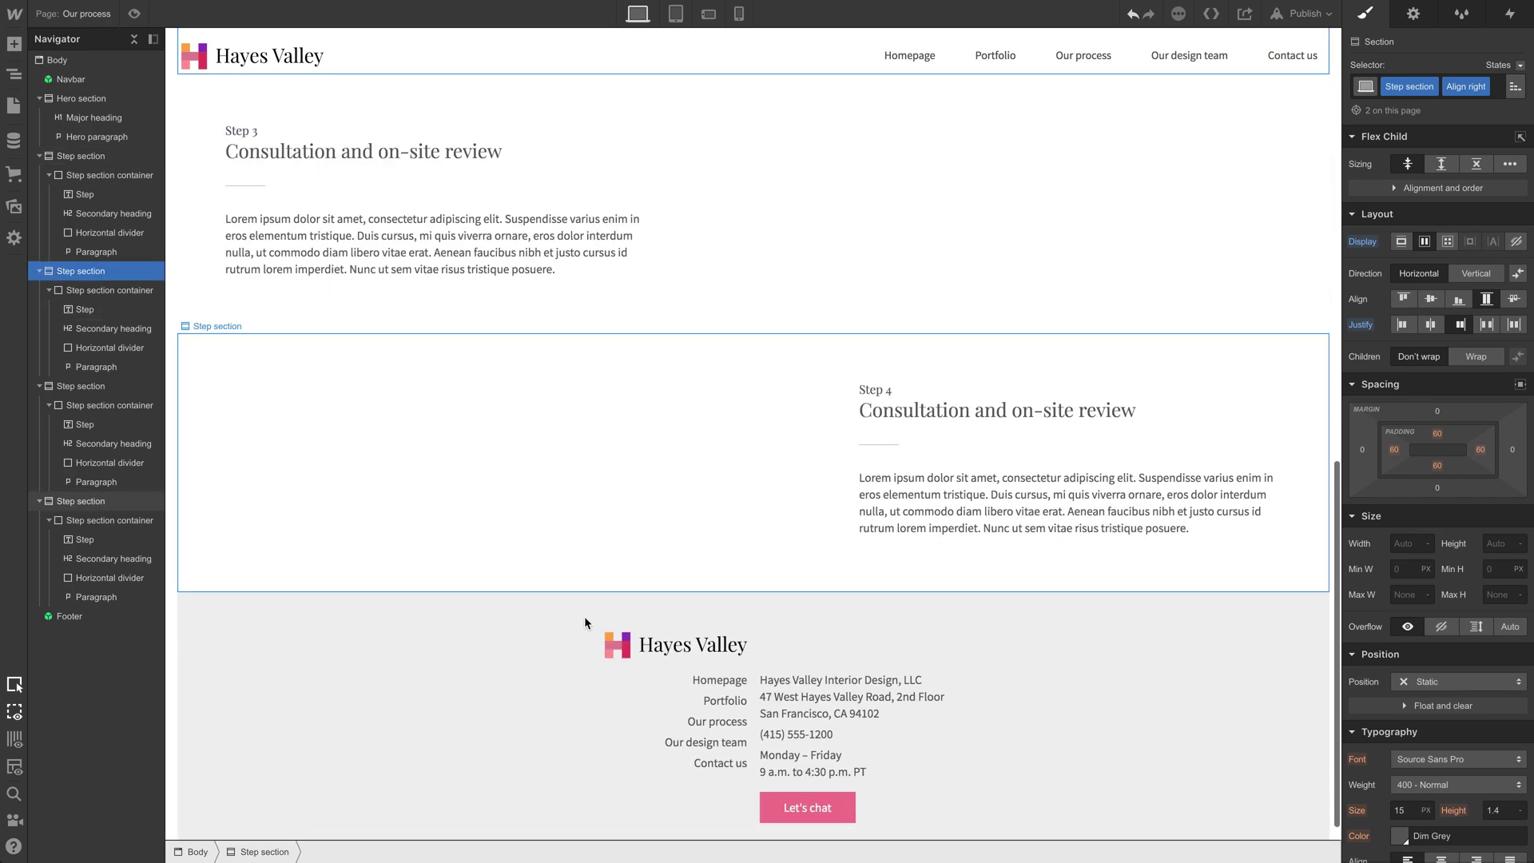
scroll(480, 364, "up", 2)
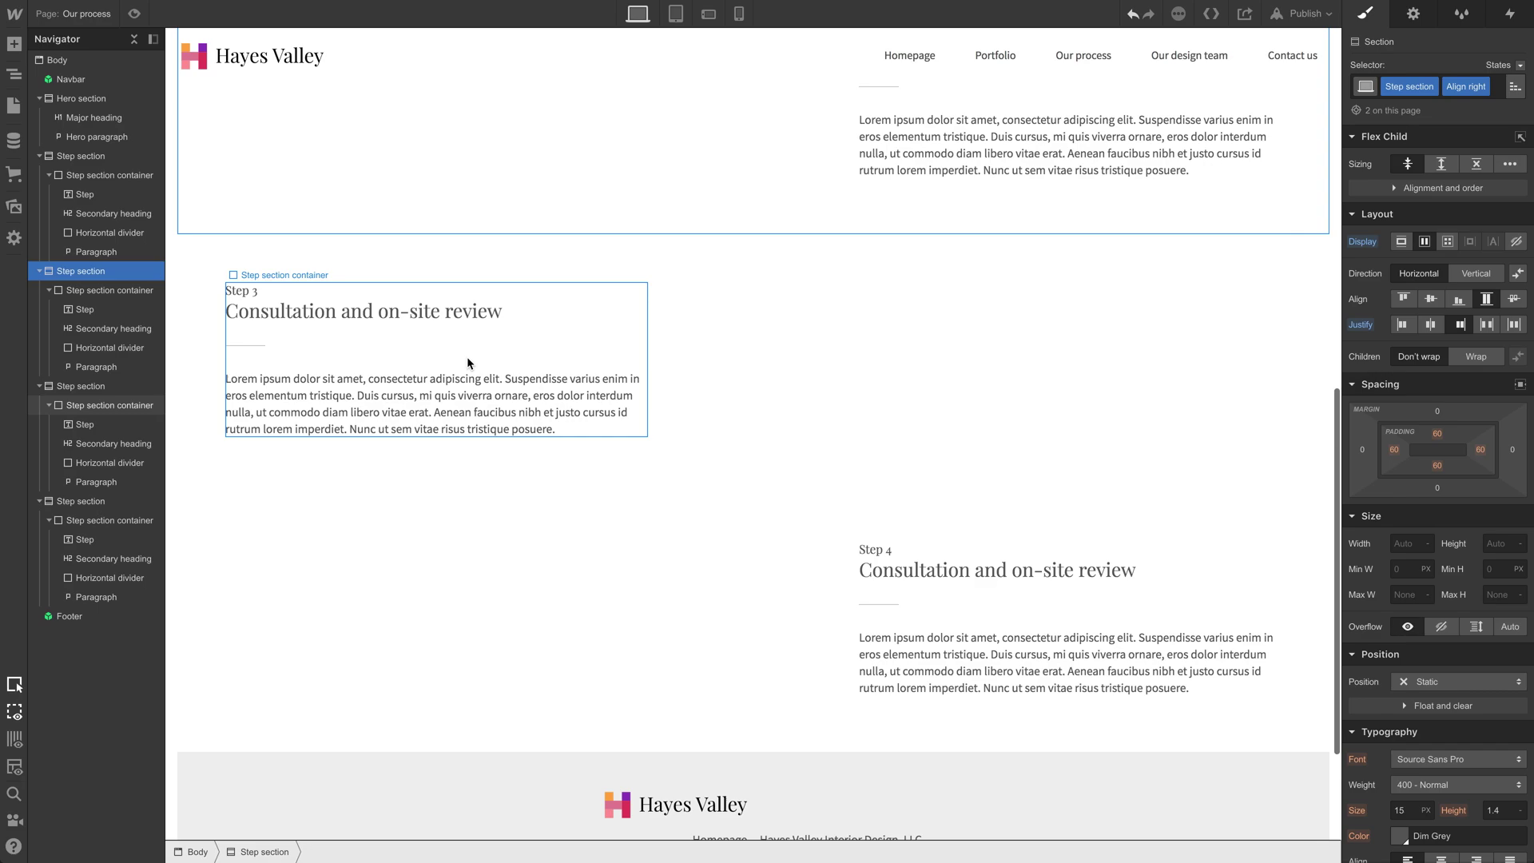
Step: Try a width of 50% on the Step section container
left_click(467, 356)
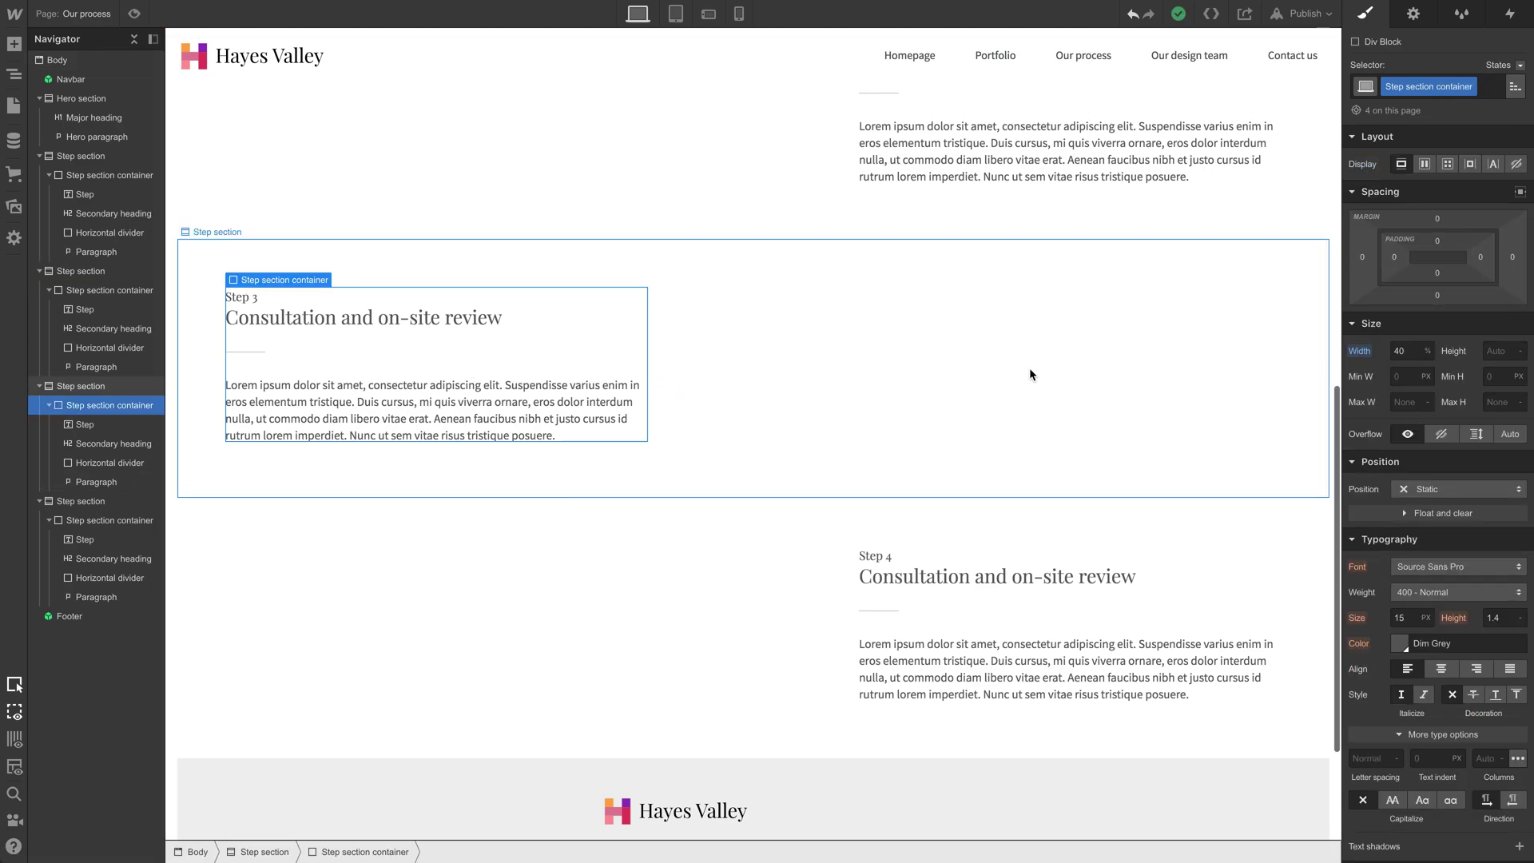
scroll(1038, 375, "up", 2)
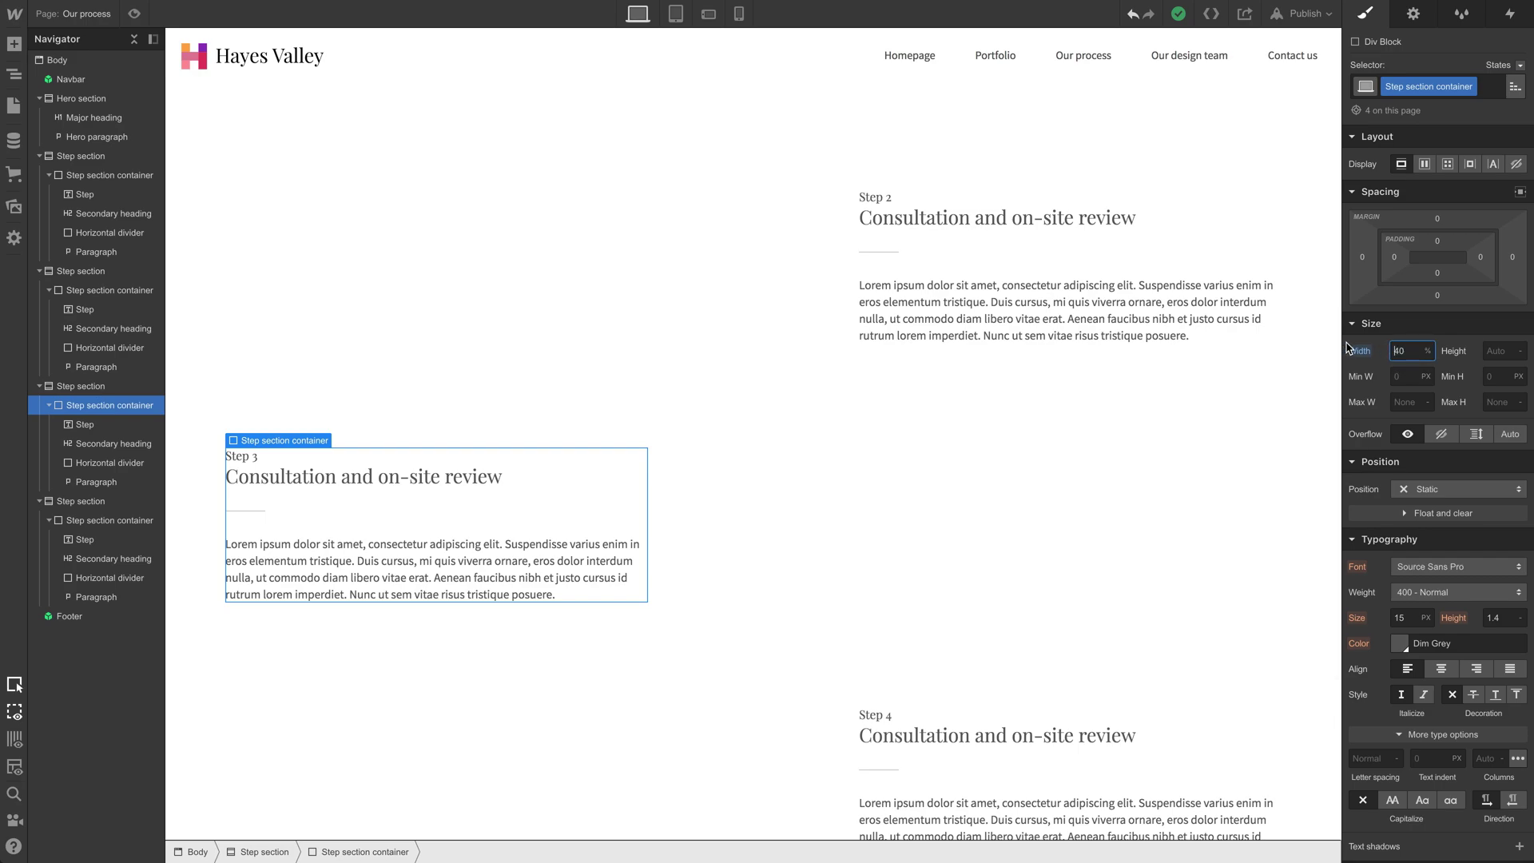
type("50")
scroll(946, 467, "up", 3)
scroll(940, 459, "down", 4)
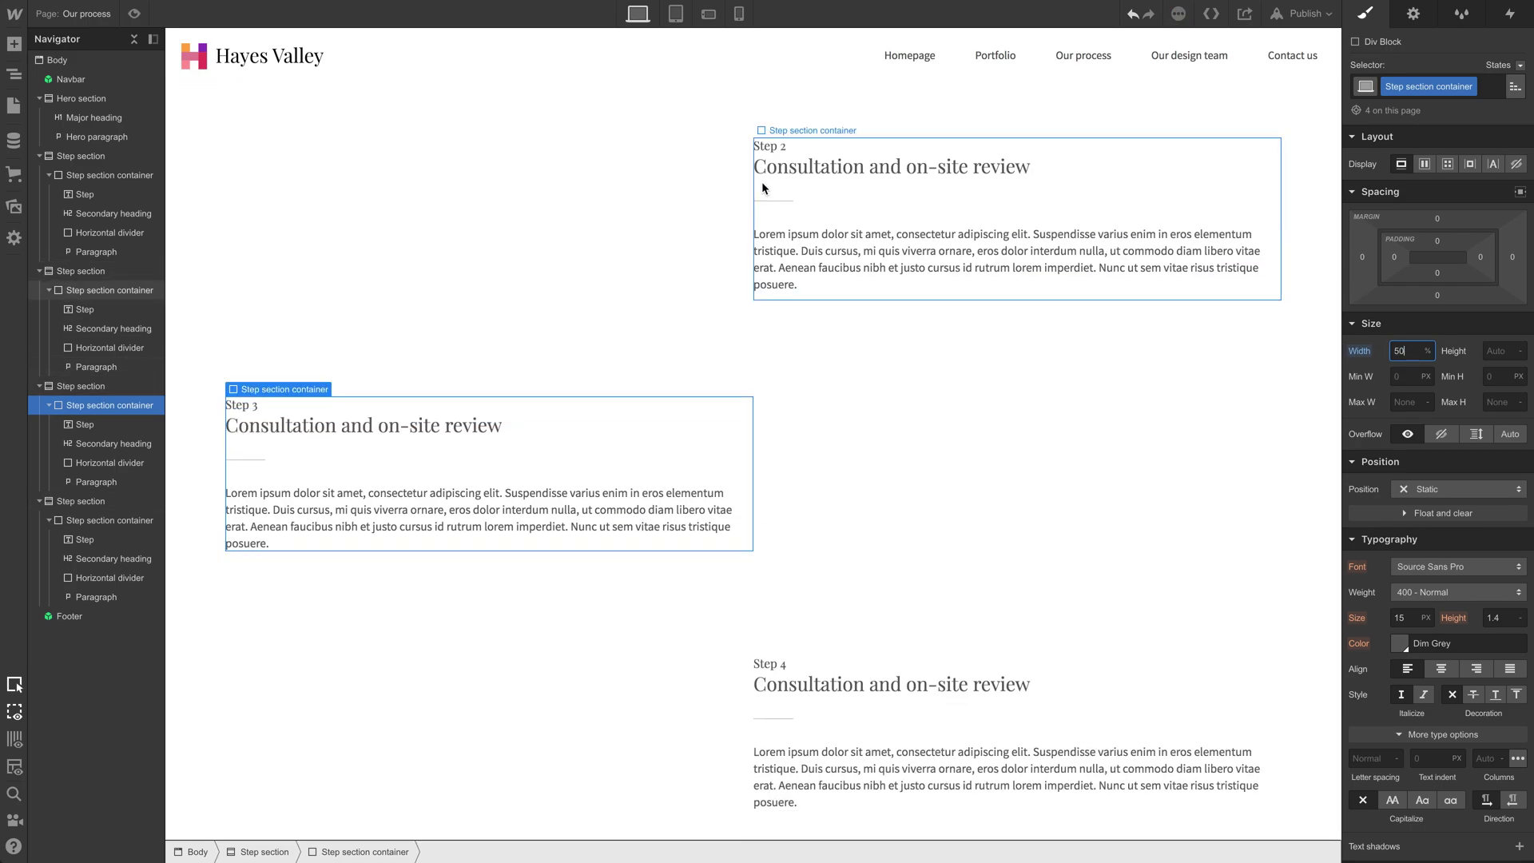
Step: Set the Step section container's width back to 40%
key("BackSpace")
key("BackSpace")
type("40")
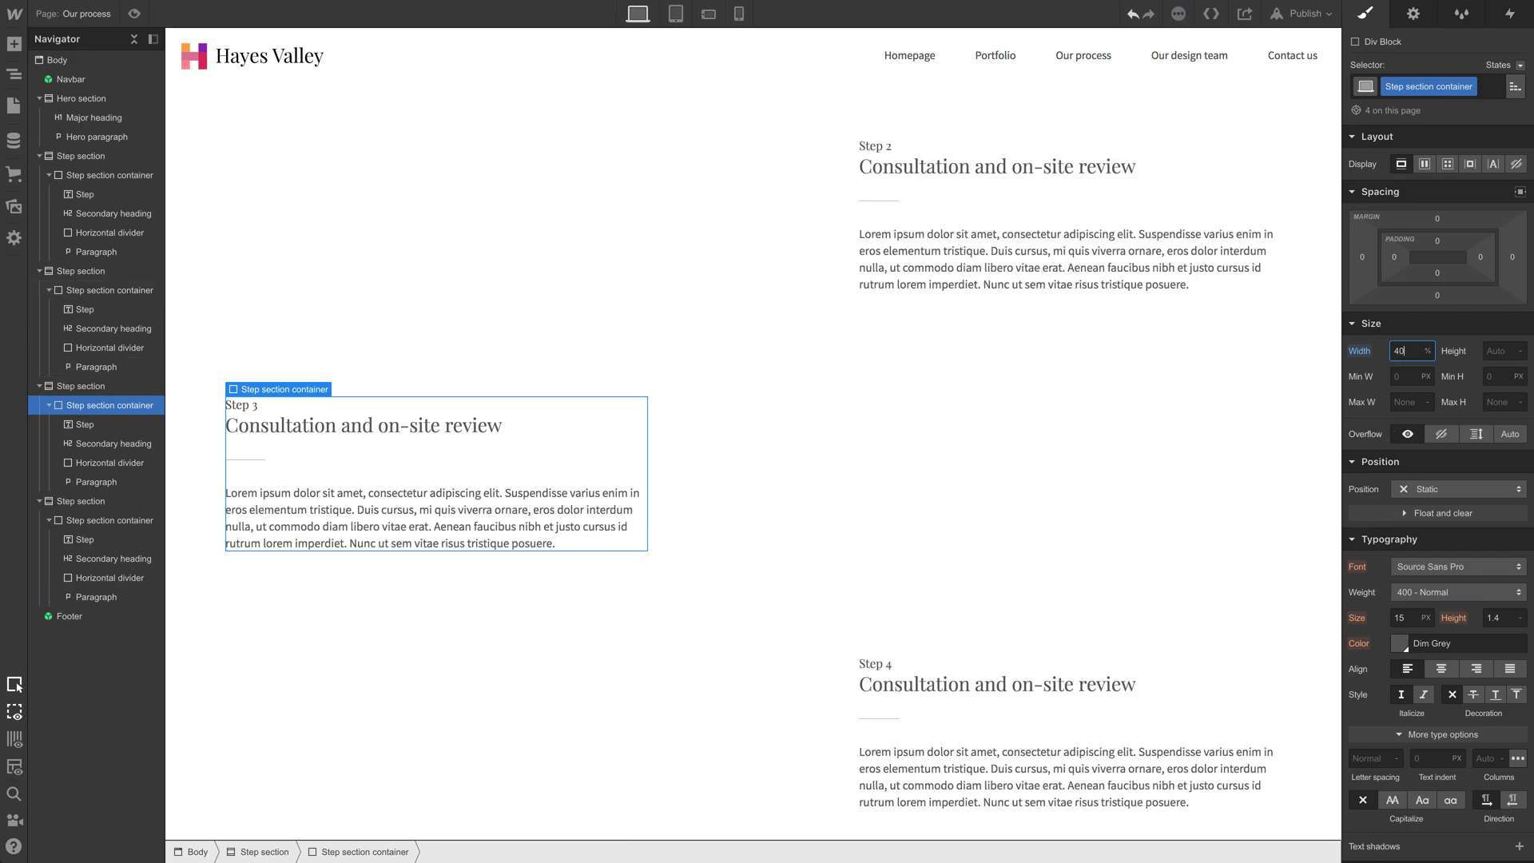
scroll(959, 375, "up", 2)
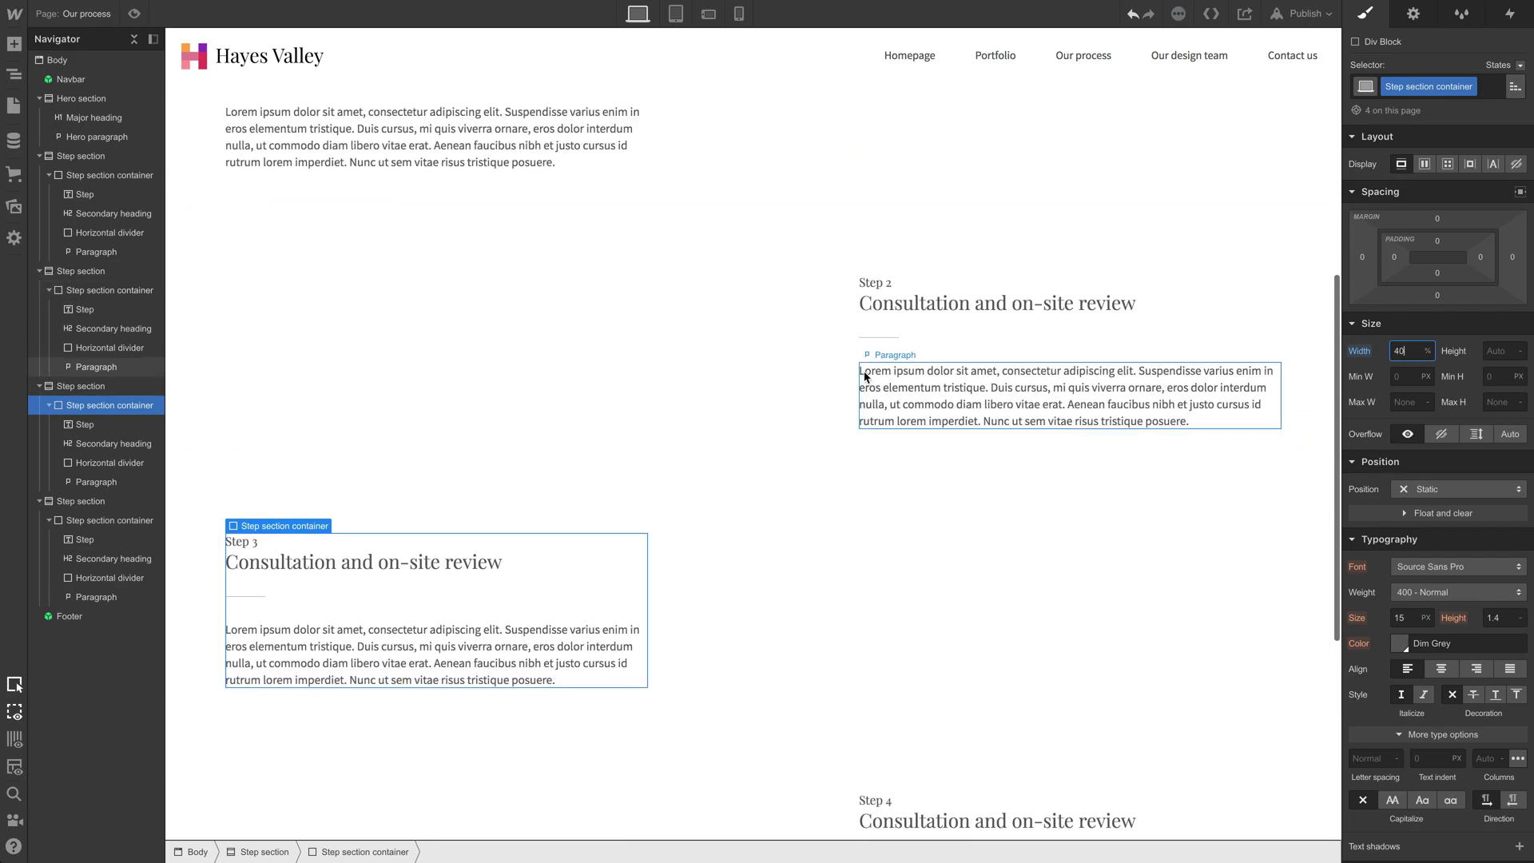
Step: Remove the "Align right" combo class from the second step section
left_click(863, 325)
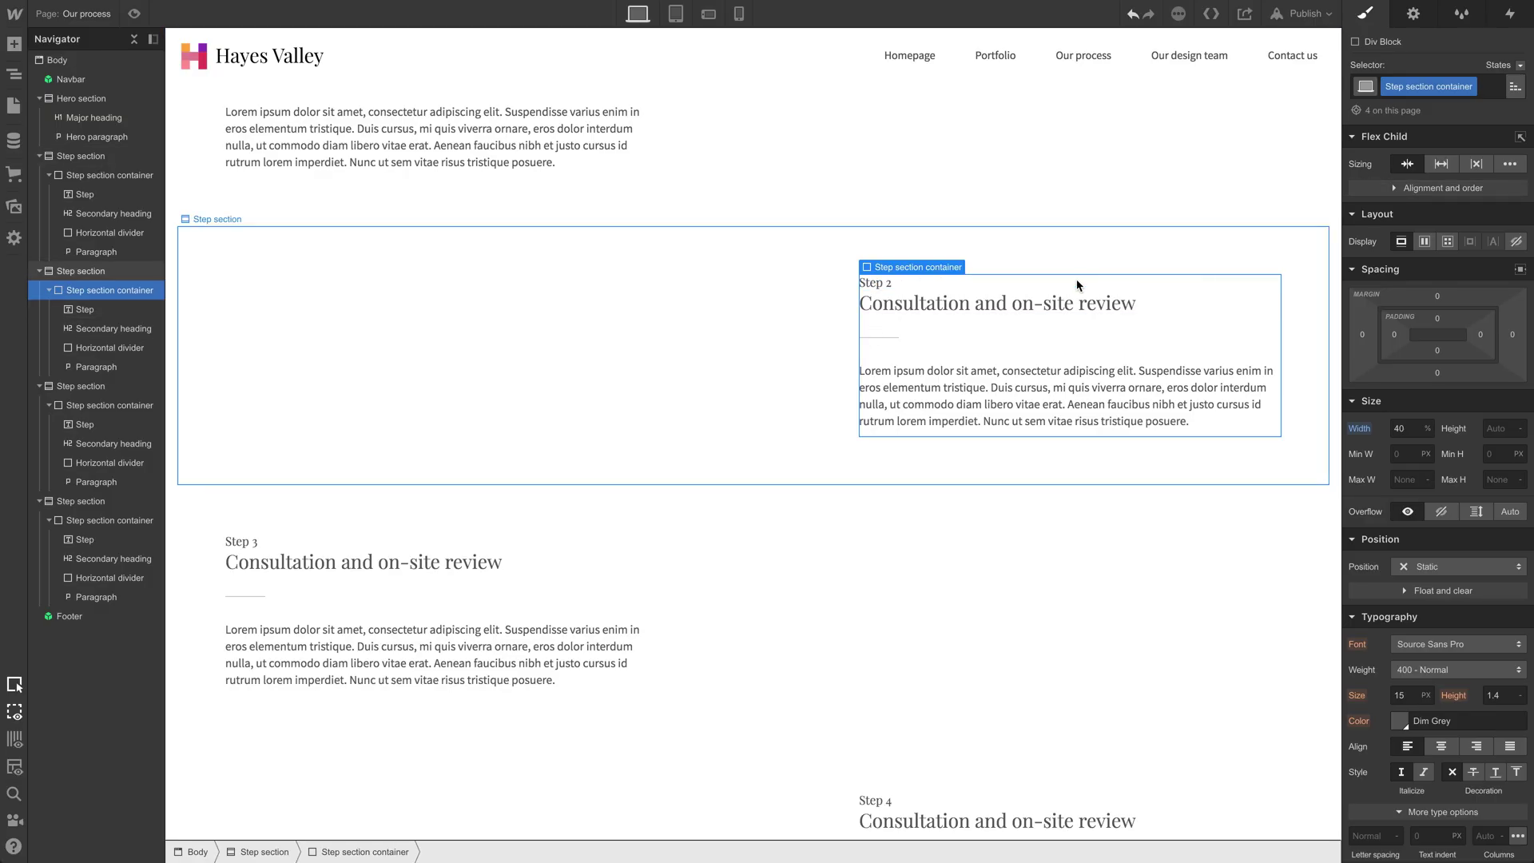
left_click(701, 338)
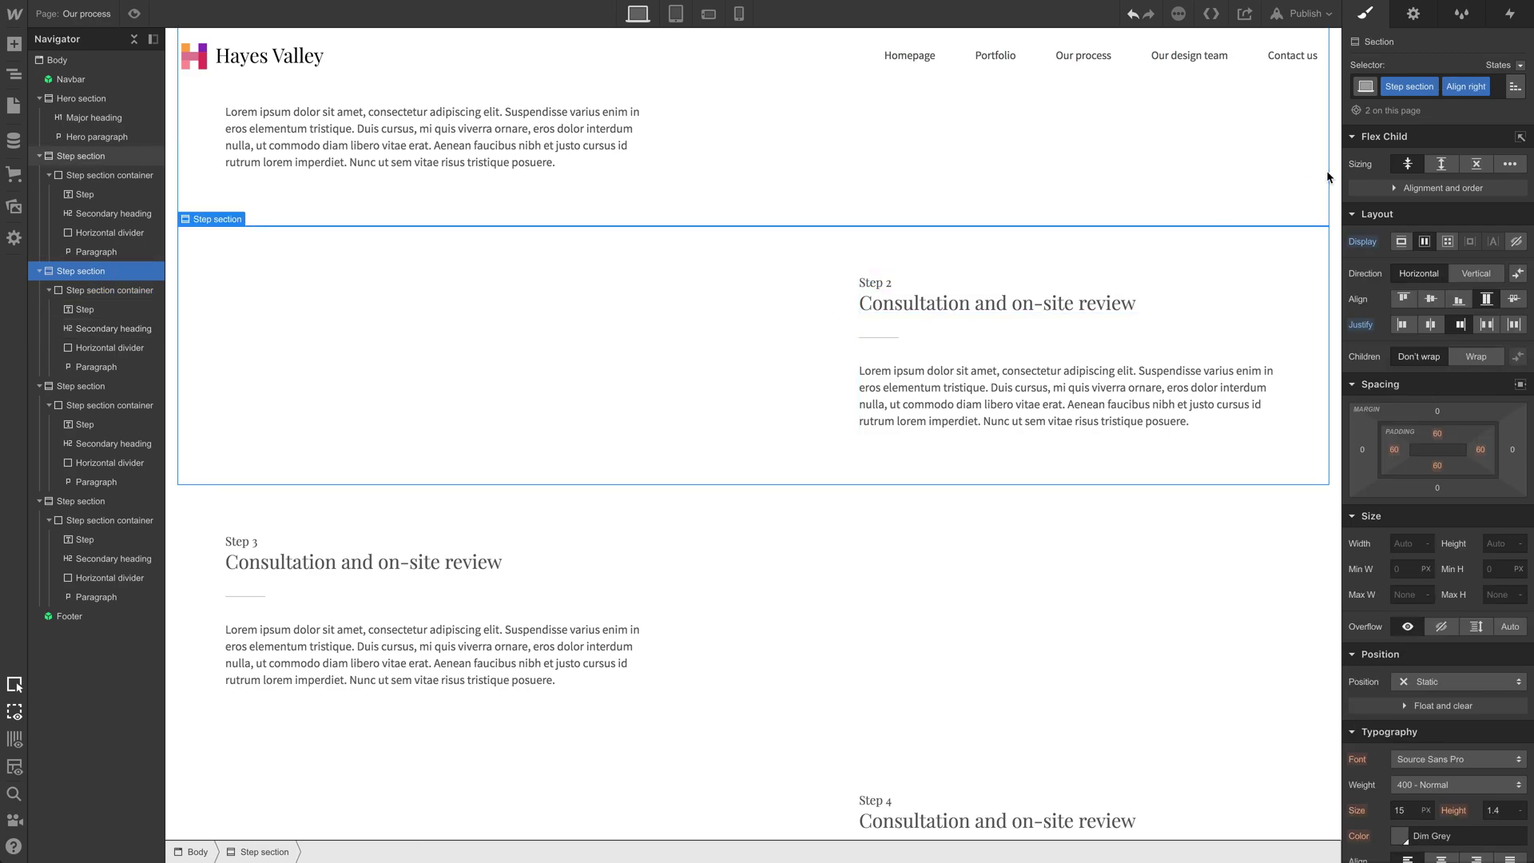
left_click(1495, 85)
key("Escape")
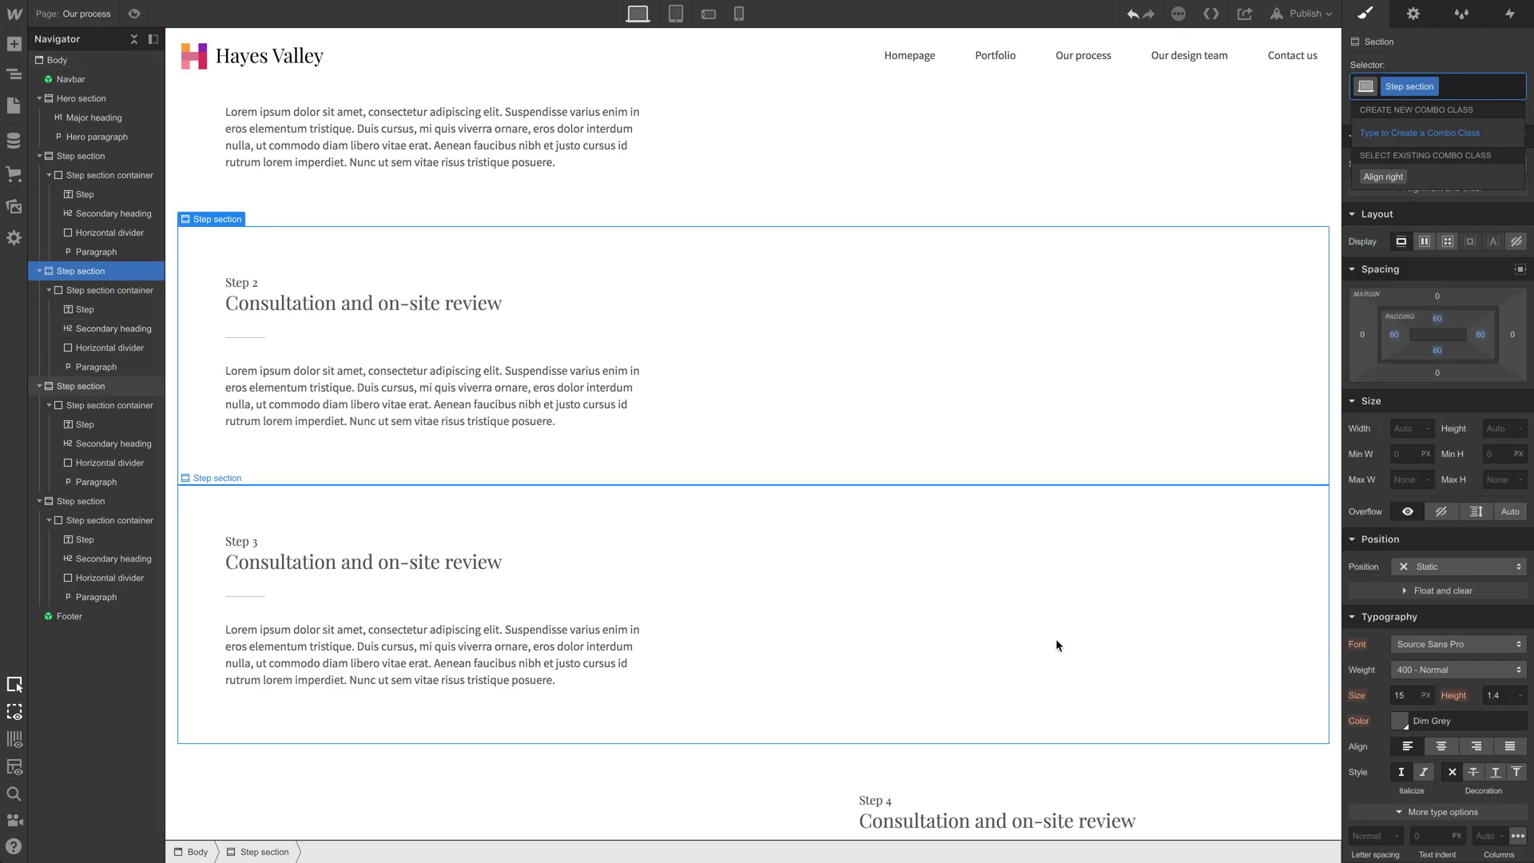
Step: Remove the "Align right" combo class from the fourth step section
scroll(1056, 639, "down", 3)
left_click(1273, 543)
left_click(1290, 511)
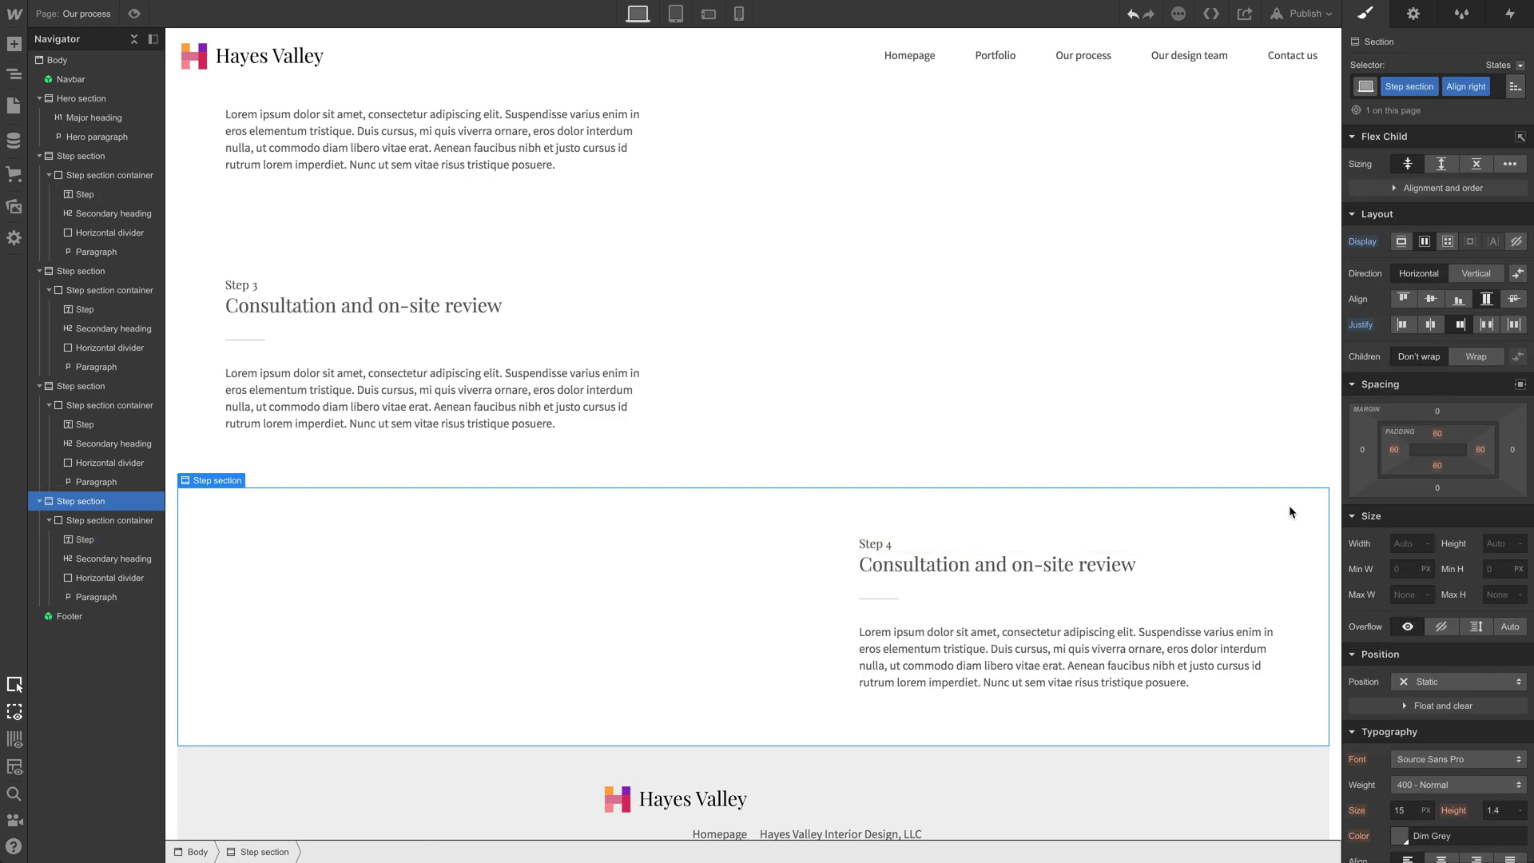
left_click(1493, 87)
key("BackSpace")
Step: Check the alignment of the step sections from the hero section down to the fourth step
left_click(956, 332)
scroll(956, 332, "up", 10)
scroll(954, 338, "down", 3)
left_click(954, 338)
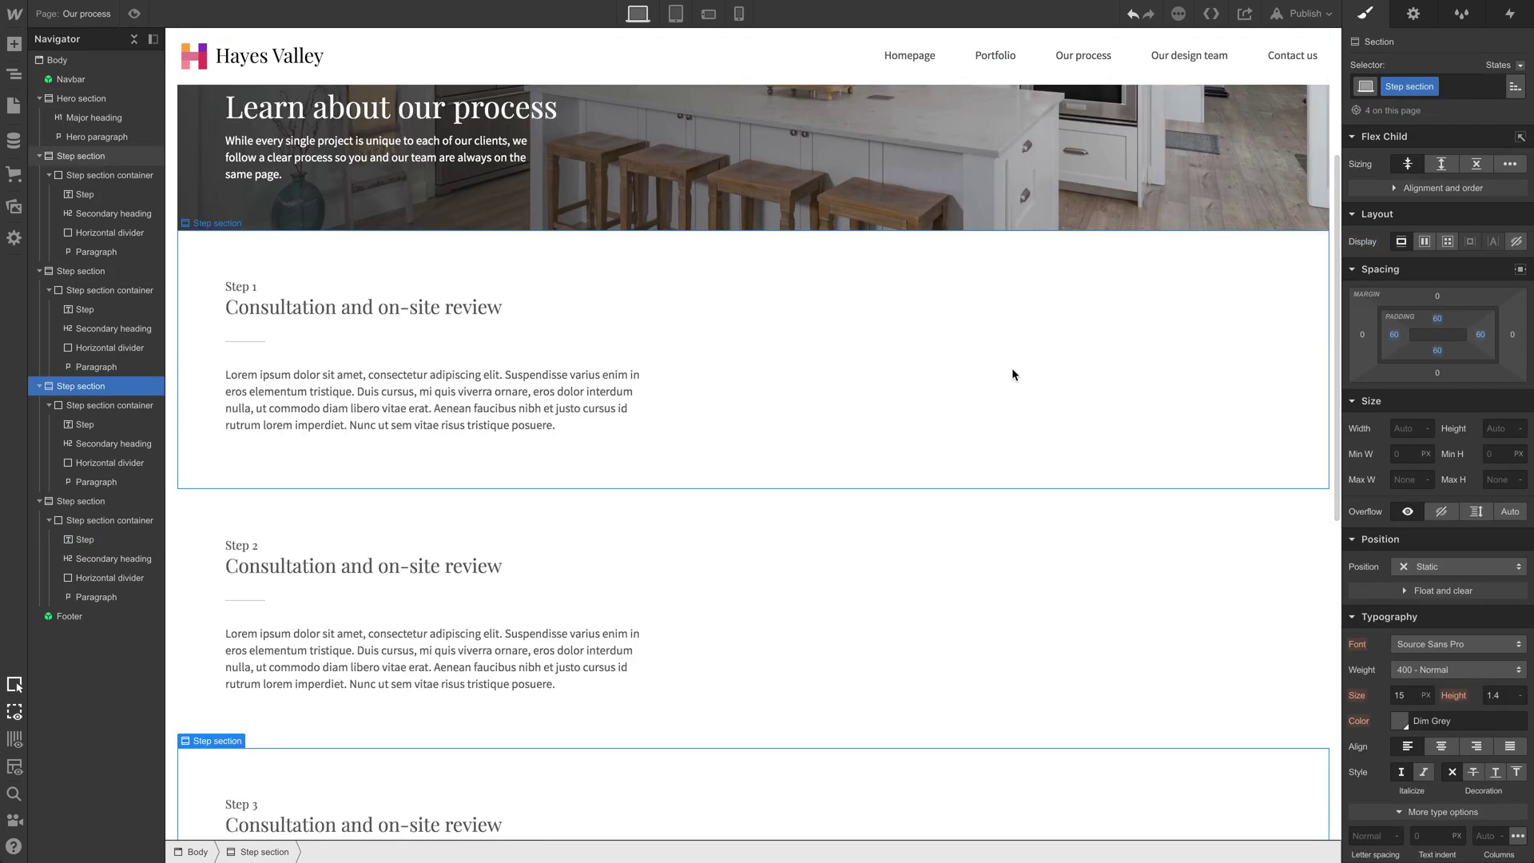
left_click(1009, 621)
scroll(1015, 619, "down", 3)
left_click(1059, 643)
scroll(1066, 641, "down", 3)
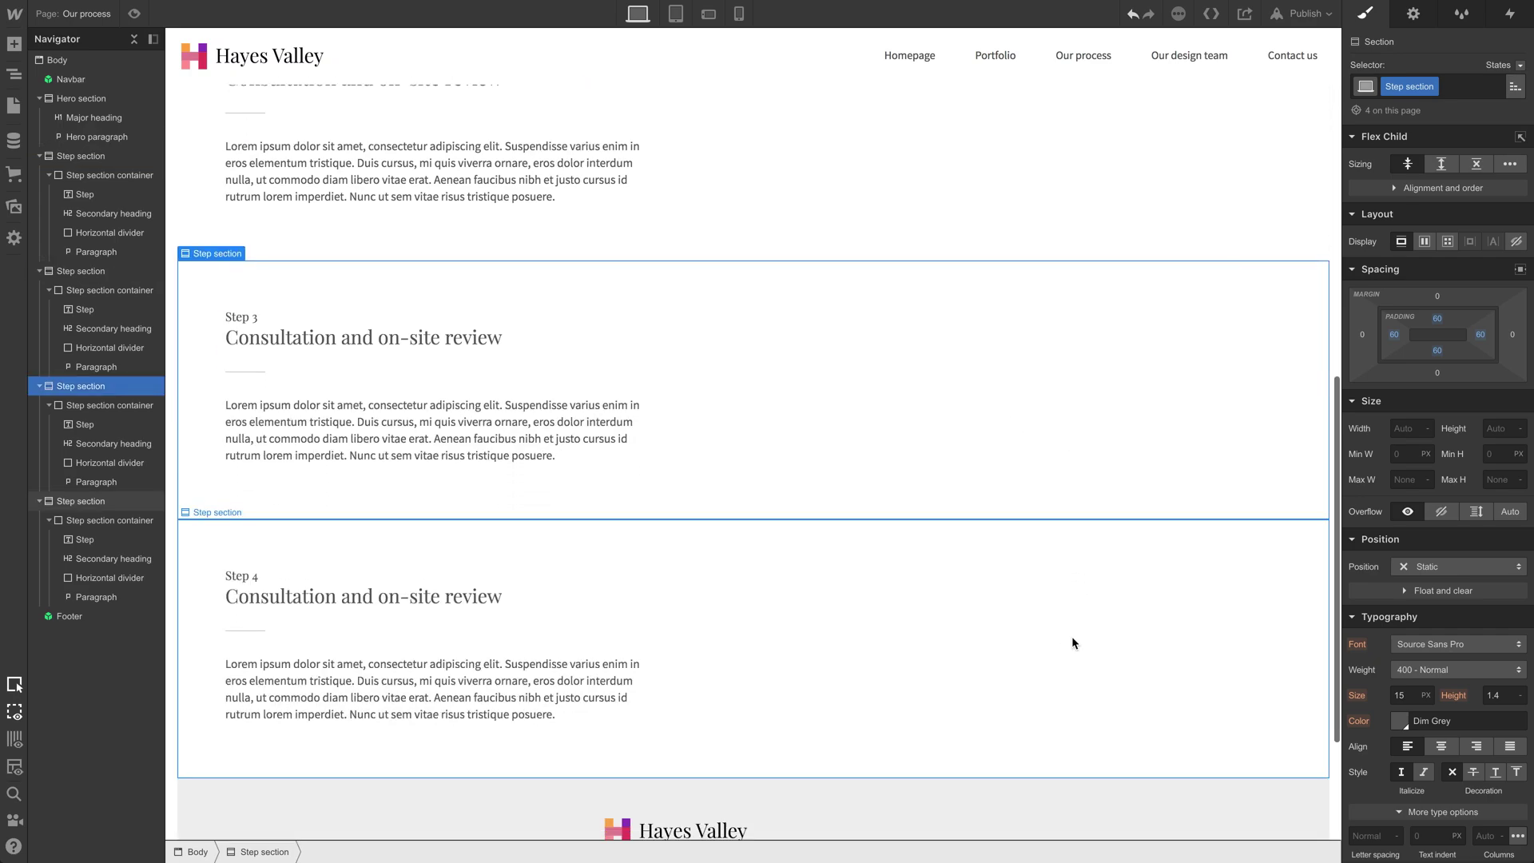
Step: Change the Step section's display to a grid with two 1fr columns and a single auto row
left_click(1072, 636)
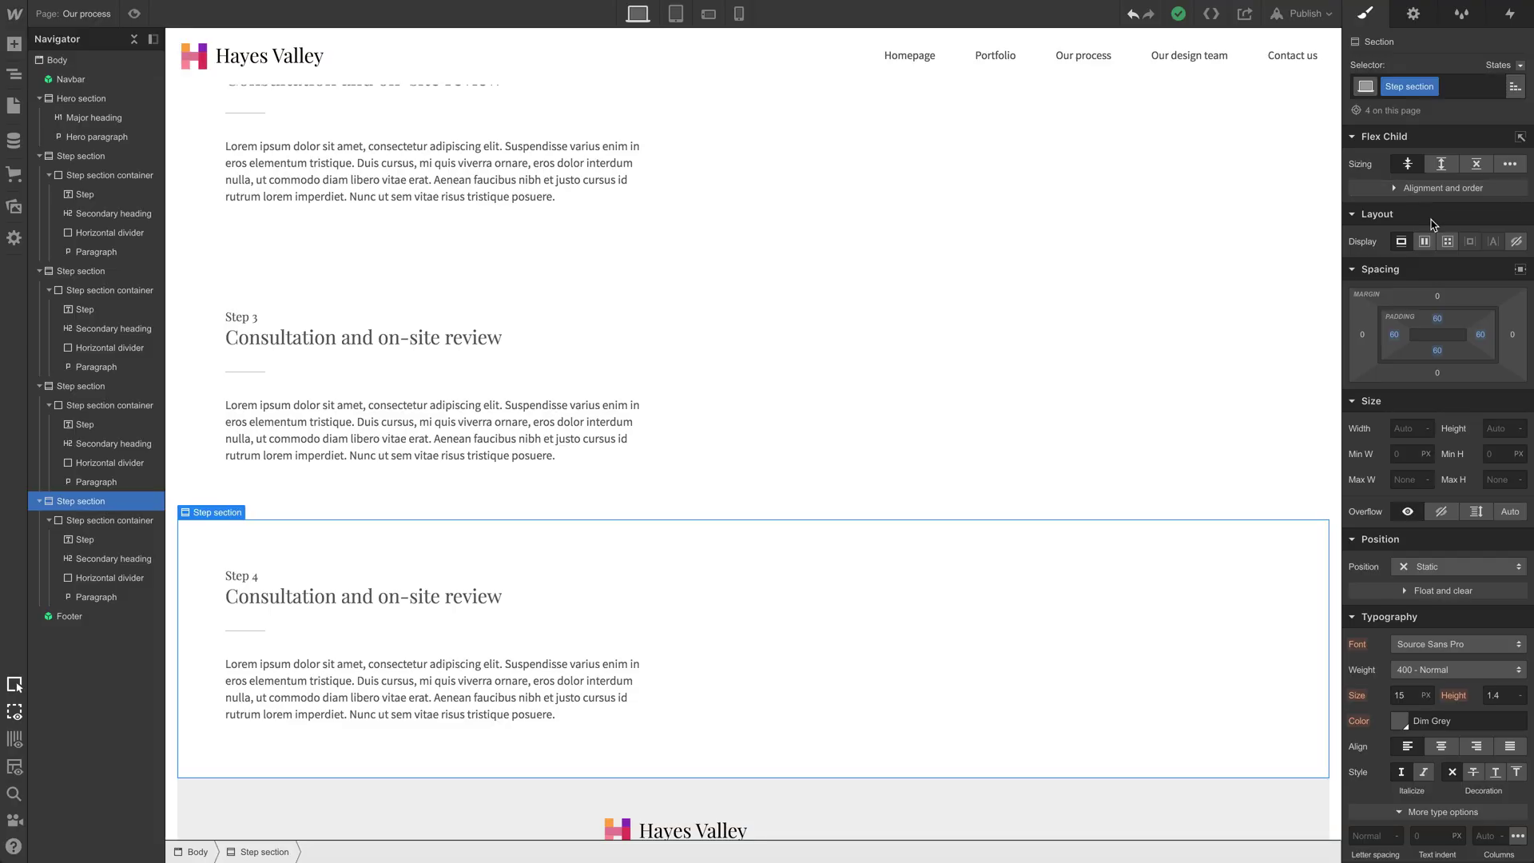
left_click(1447, 242)
left_click(1419, 267)
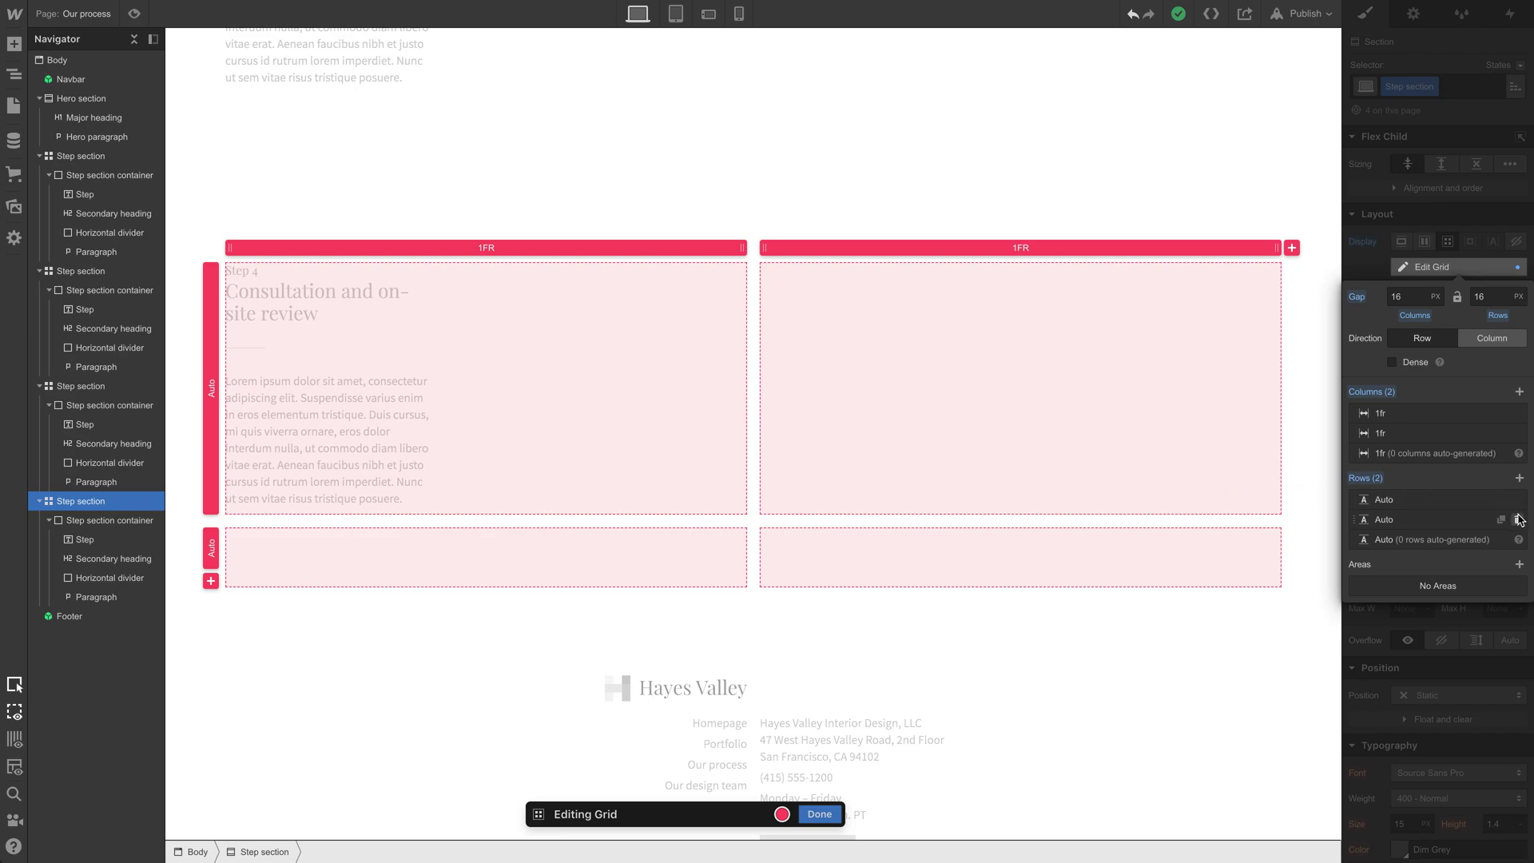
left_click(1519, 520)
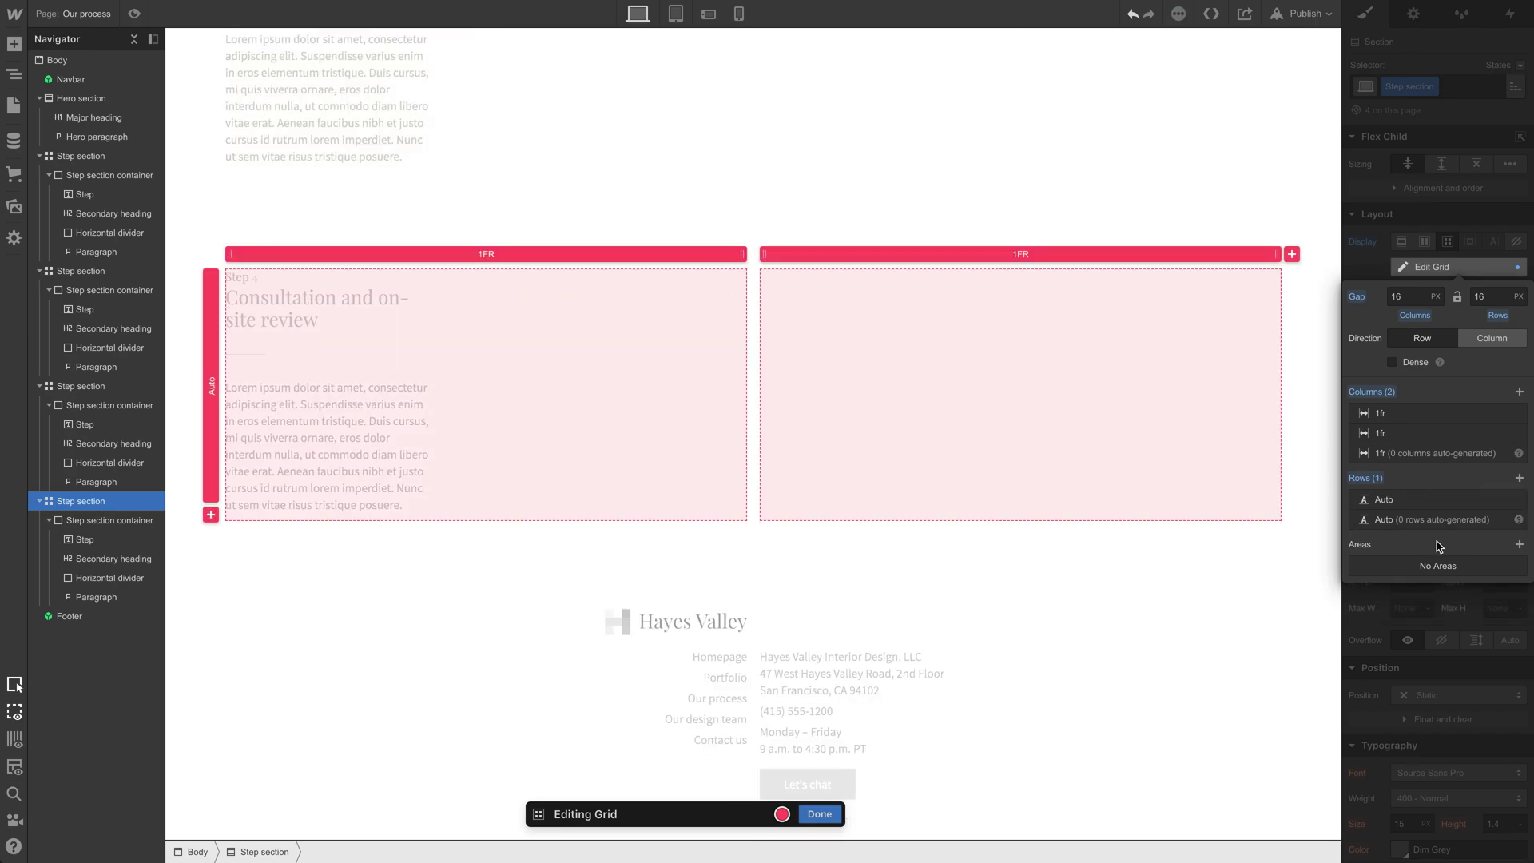
left_click(809, 814)
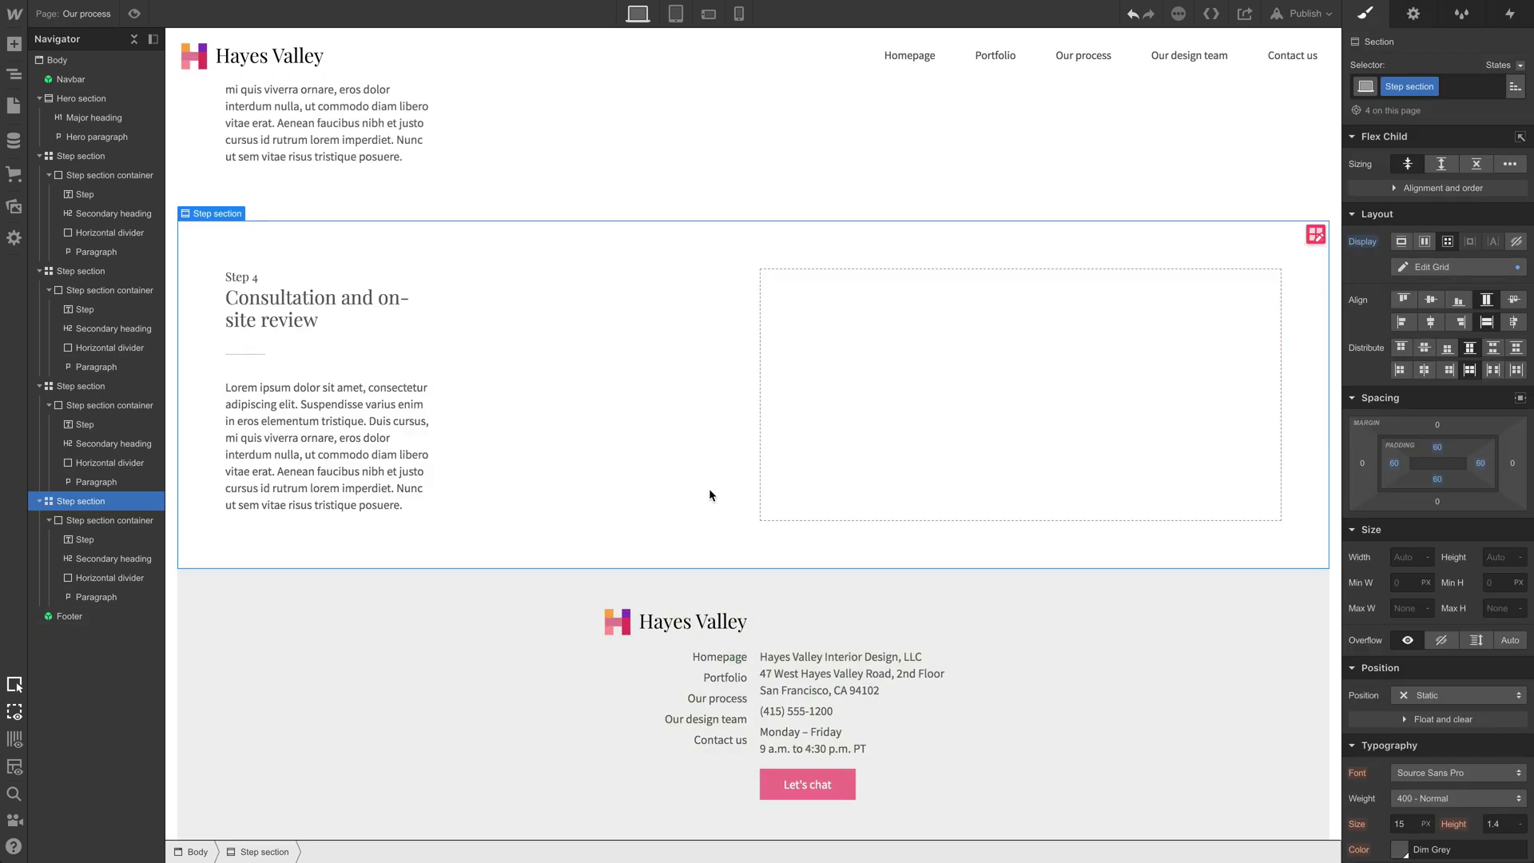
Step: Set the Step section container's width to 80%
scroll(703, 481, "up", 6)
scroll(688, 478, "up", 3)
left_click(281, 258)
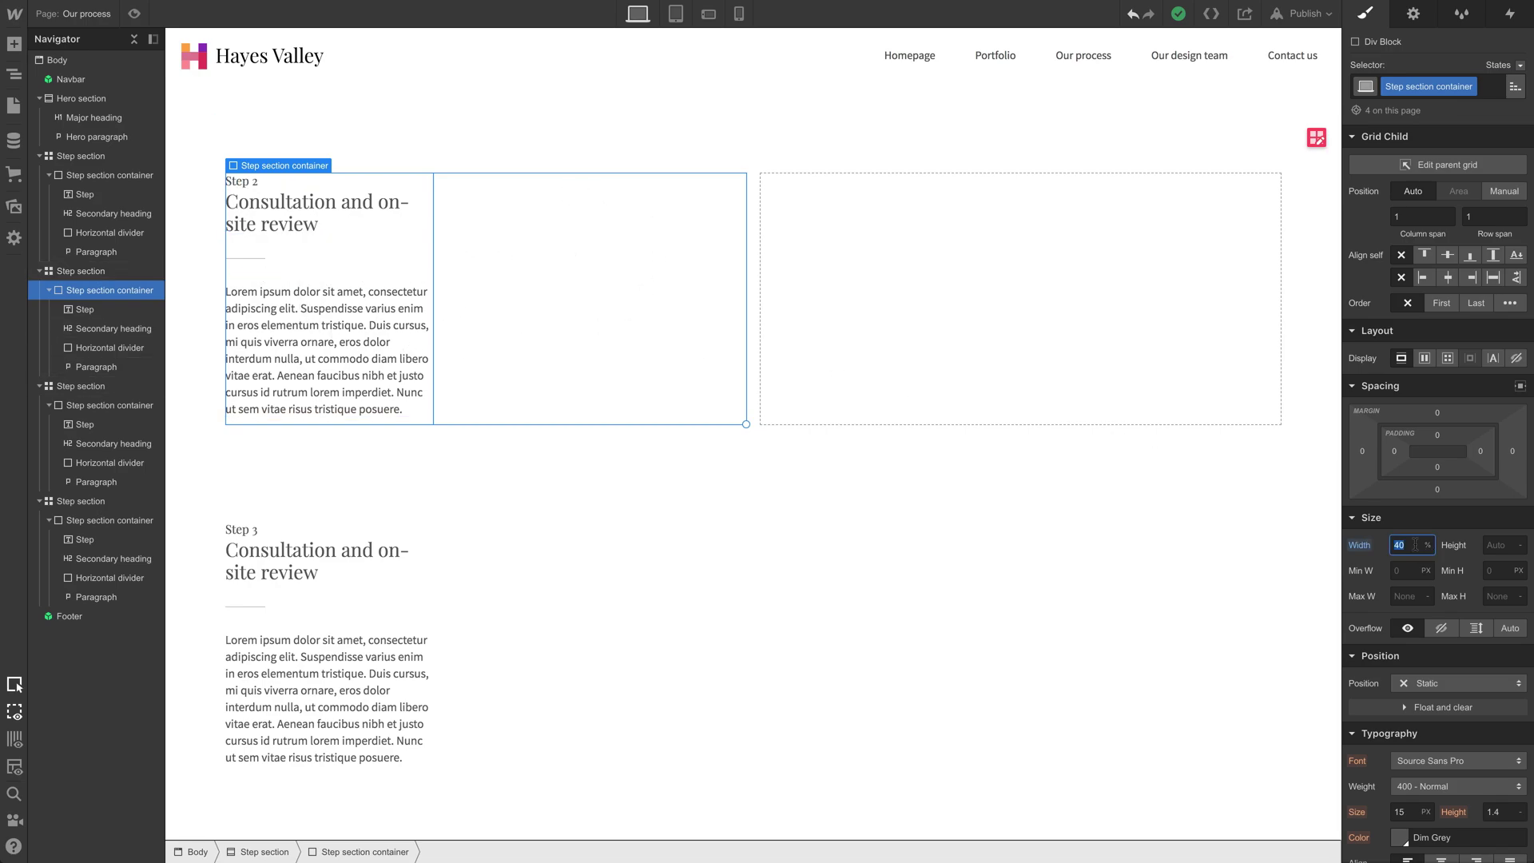
key("Return")
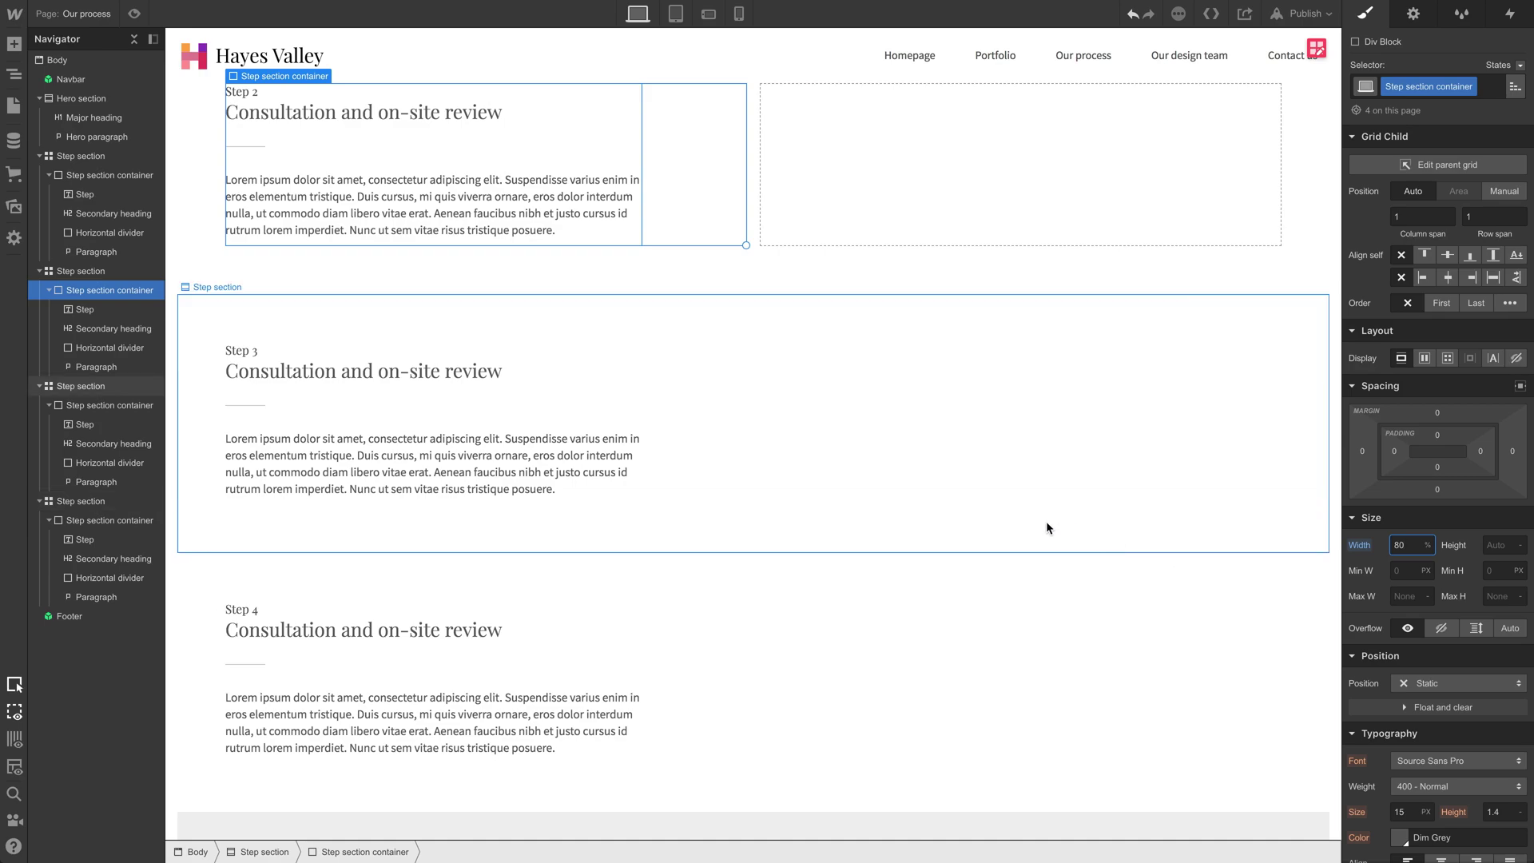
Step: Switch the Step 2 container to manual grid positioning and place it in the section's second column
scroll(1043, 520, "up", 3)
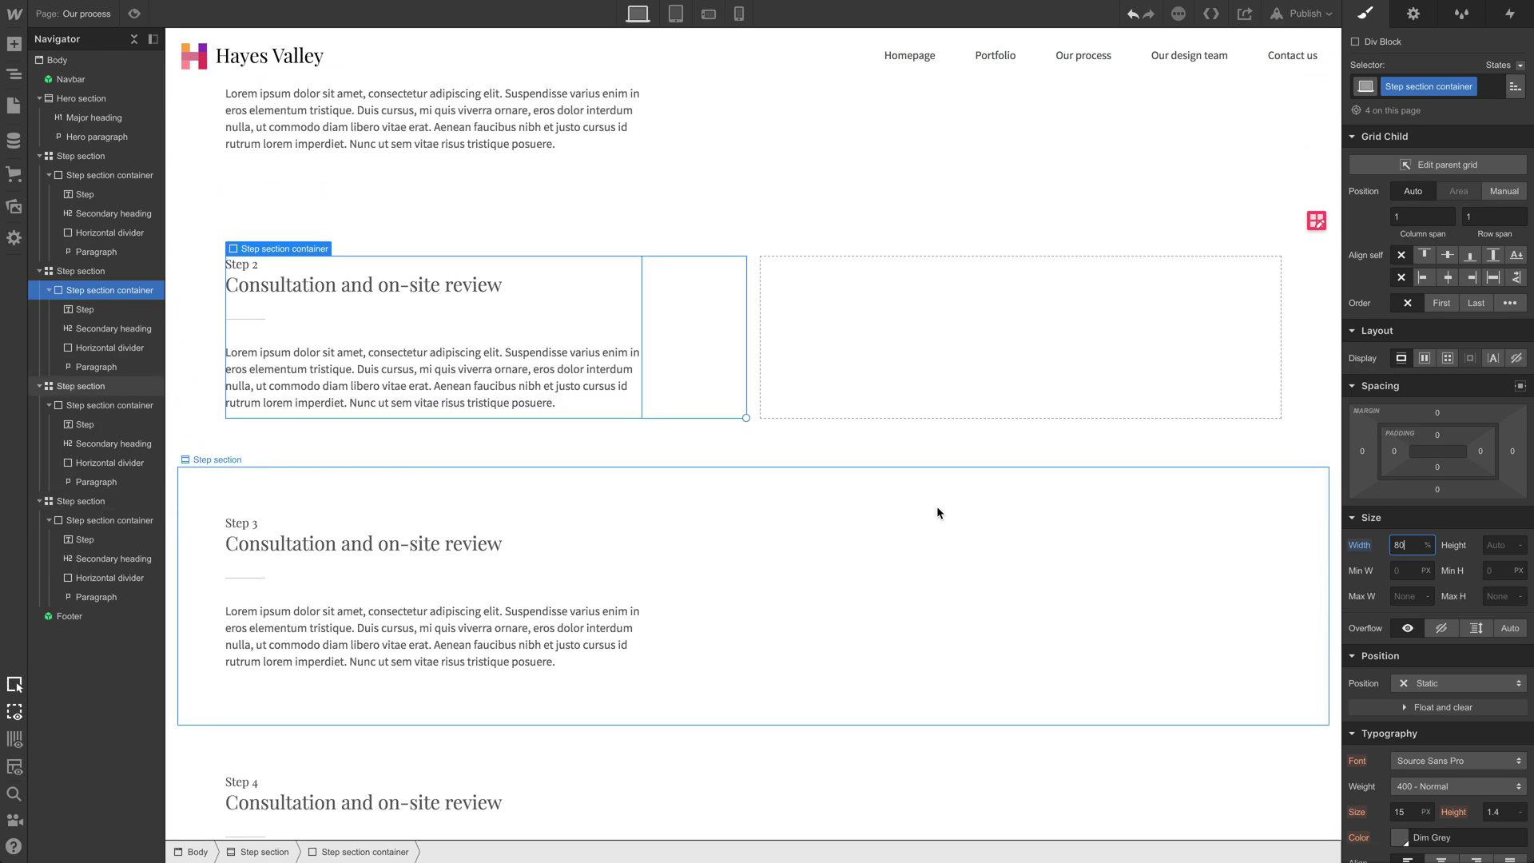
scroll(698, 544, "up", 3)
scroll(697, 540, "up", 1)
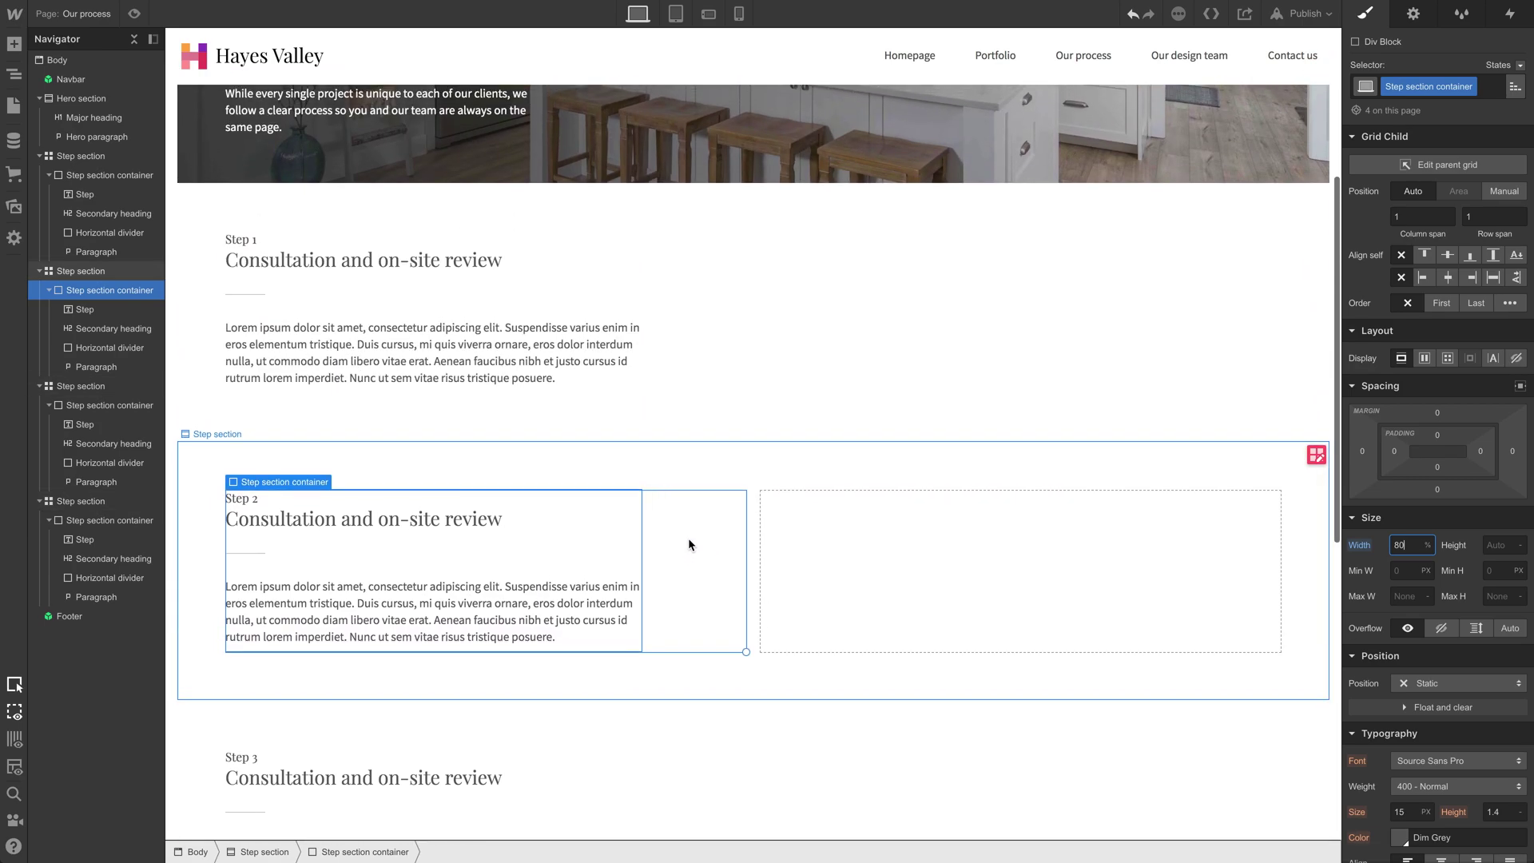
left_click_drag(493, 563, 866, 568)
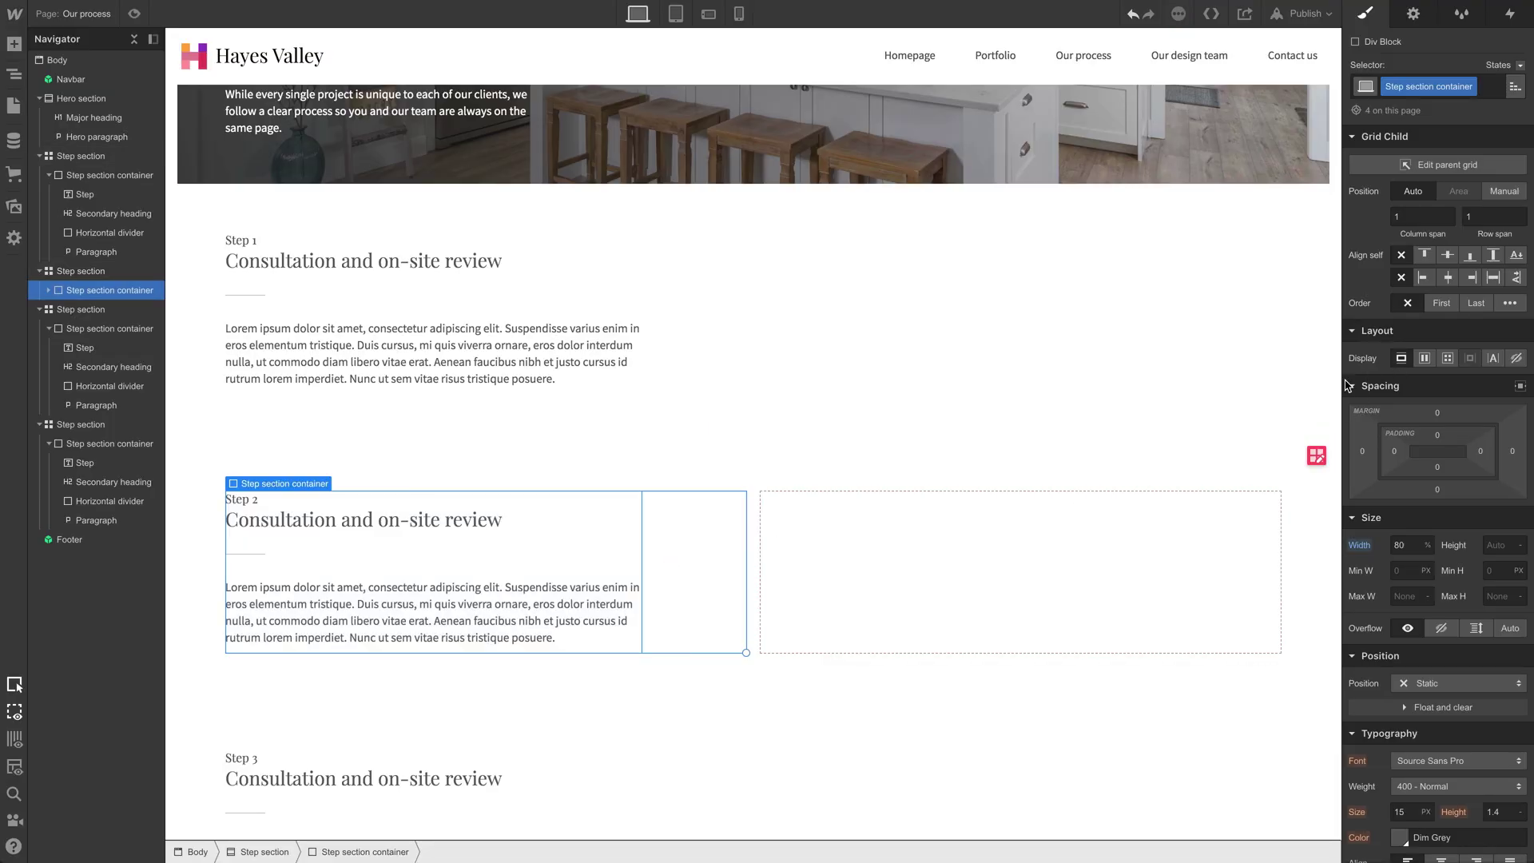
left_click(701, 534)
left_click_drag(560, 555, 791, 582)
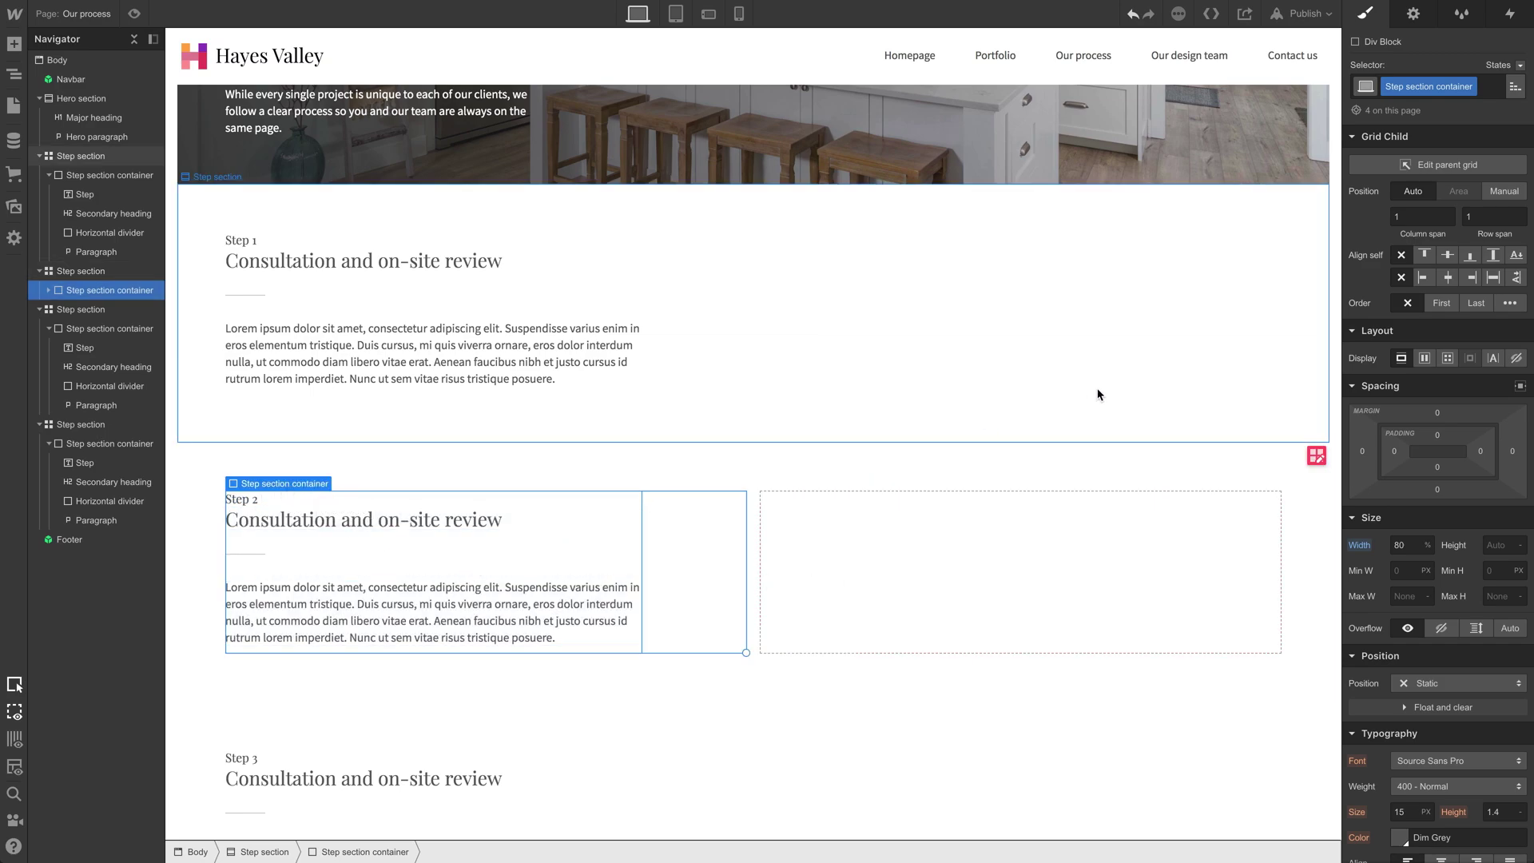
left_click(1516, 196)
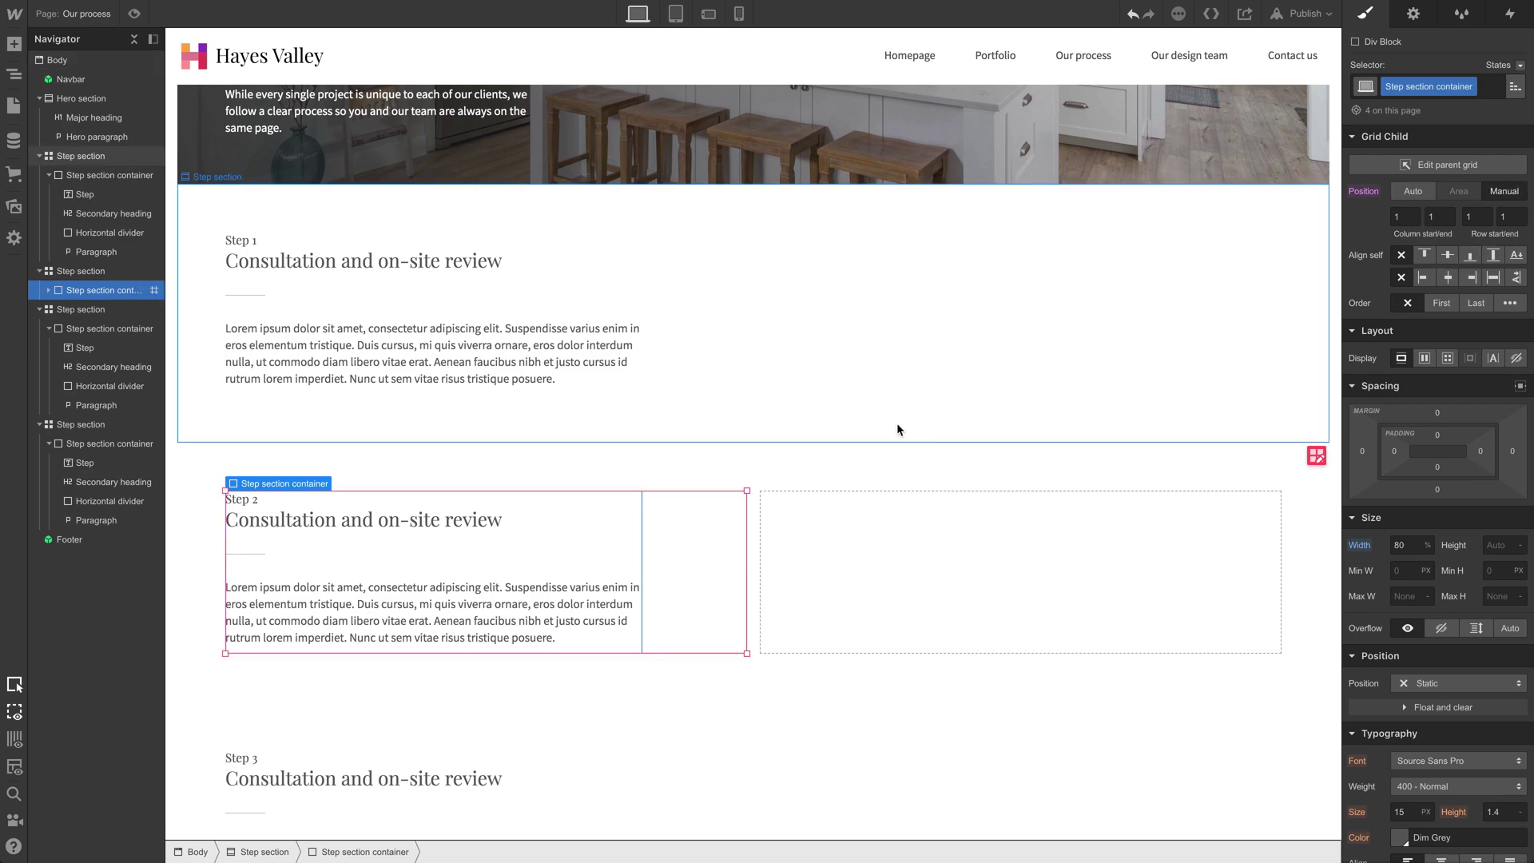
left_click_drag(573, 559, 852, 551)
Step: Place the Step 4 container manually in the second column of its section's grid
scroll(850, 558, "down", 5)
left_click(599, 616)
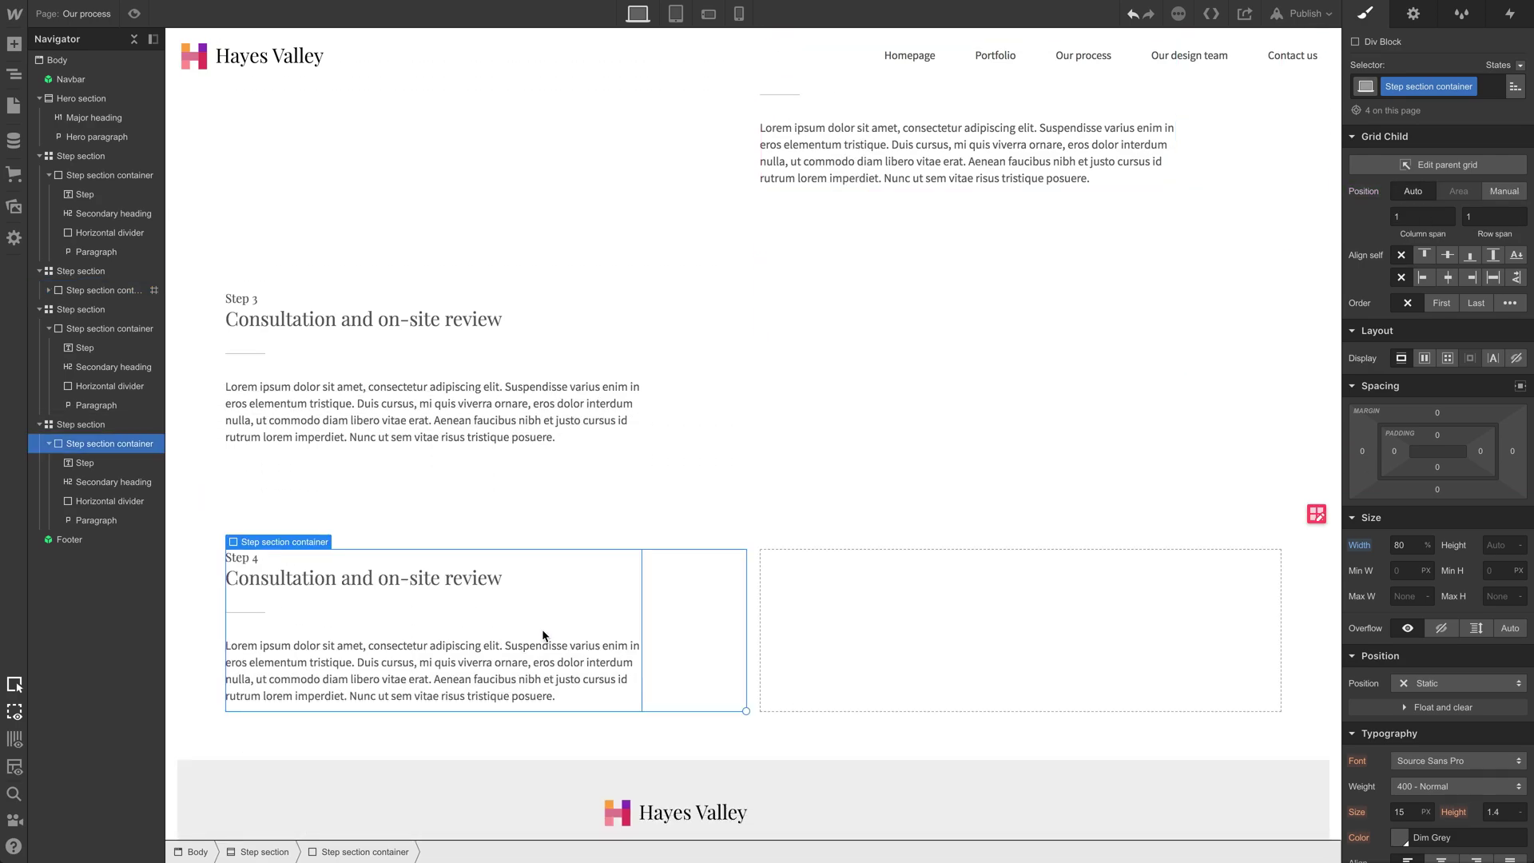
left_click_drag(498, 623, 961, 621)
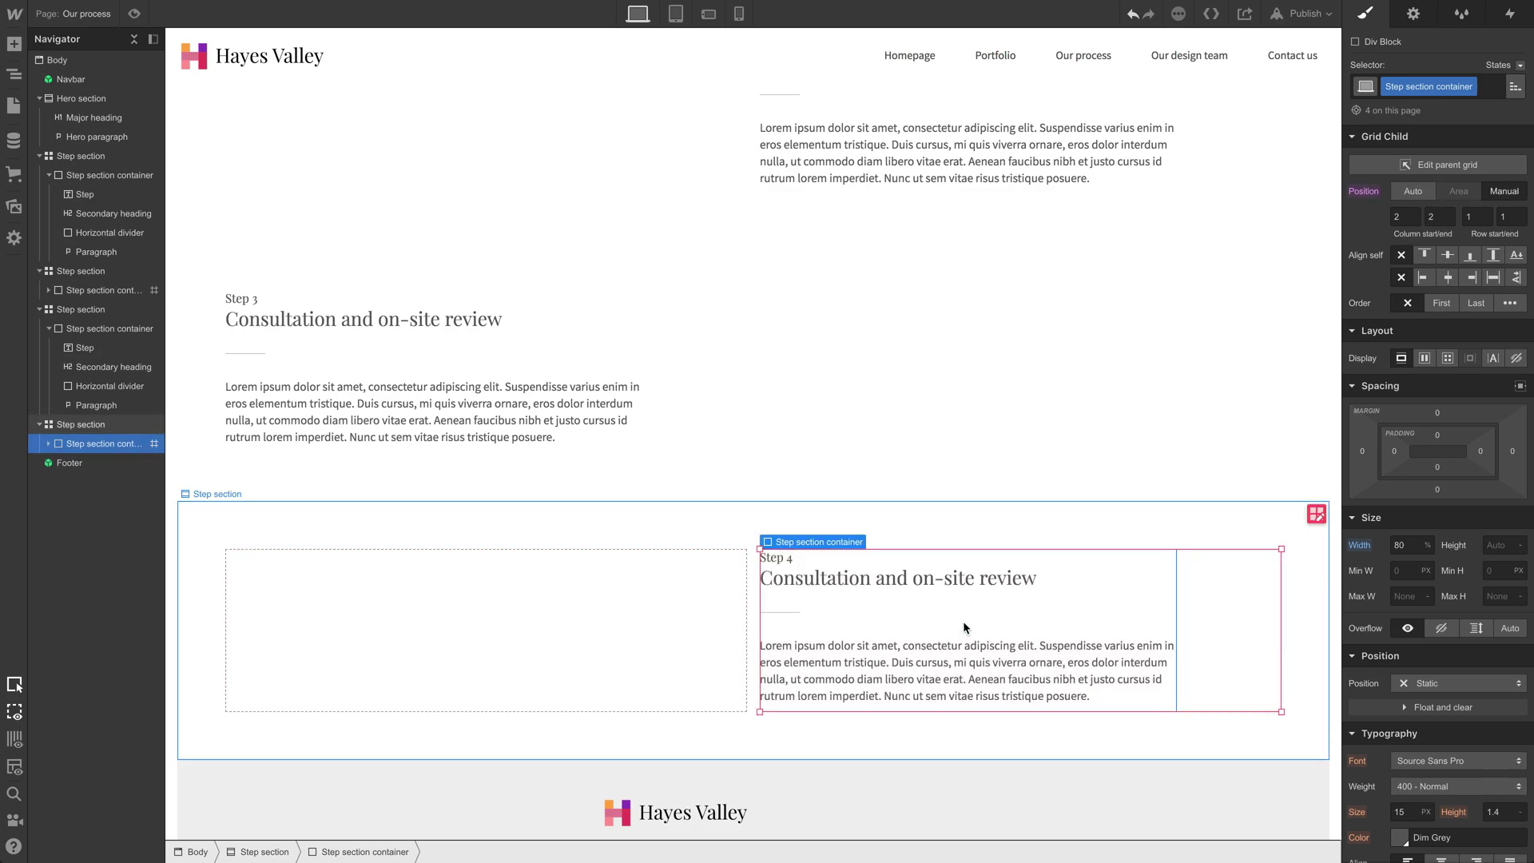
Step: Add a combo class named "Consultation" to the Step 1 section
scroll(950, 583, "up", 15)
scroll(697, 536, "up", 1)
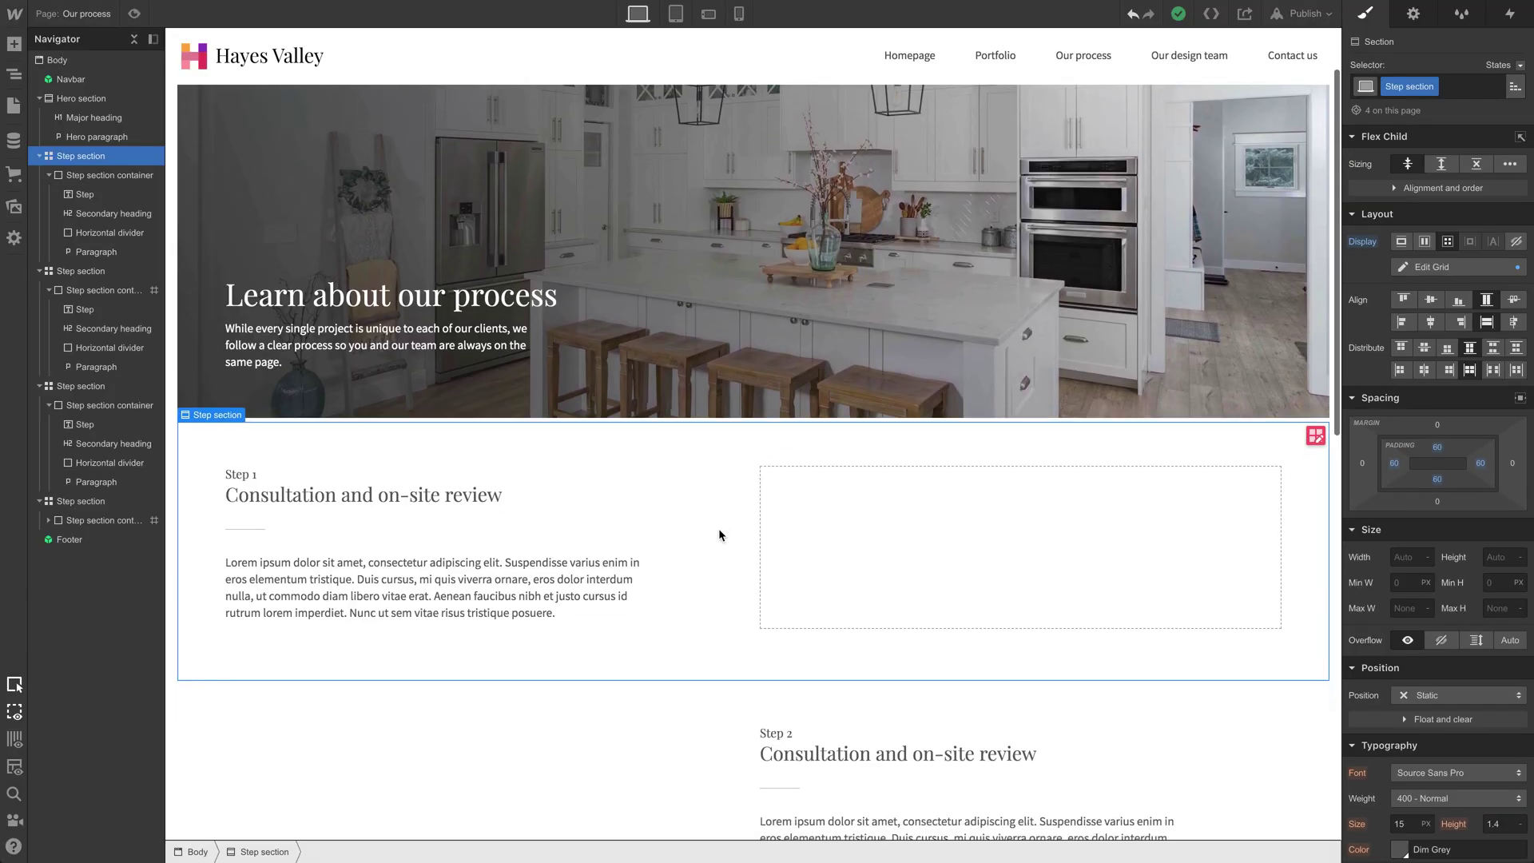
scroll(717, 529, "down", 1)
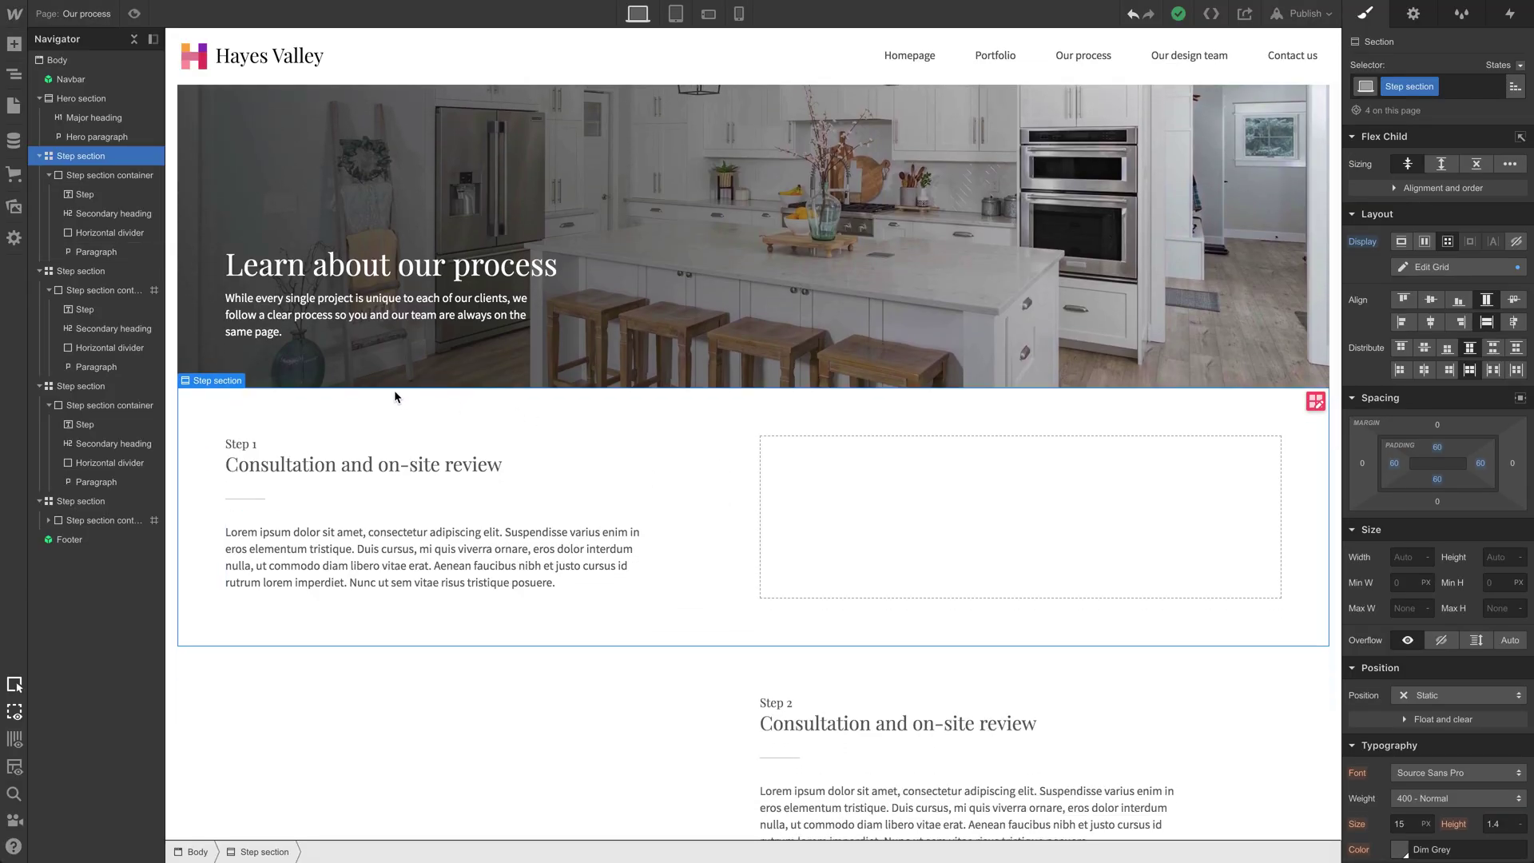
left_click(1470, 83)
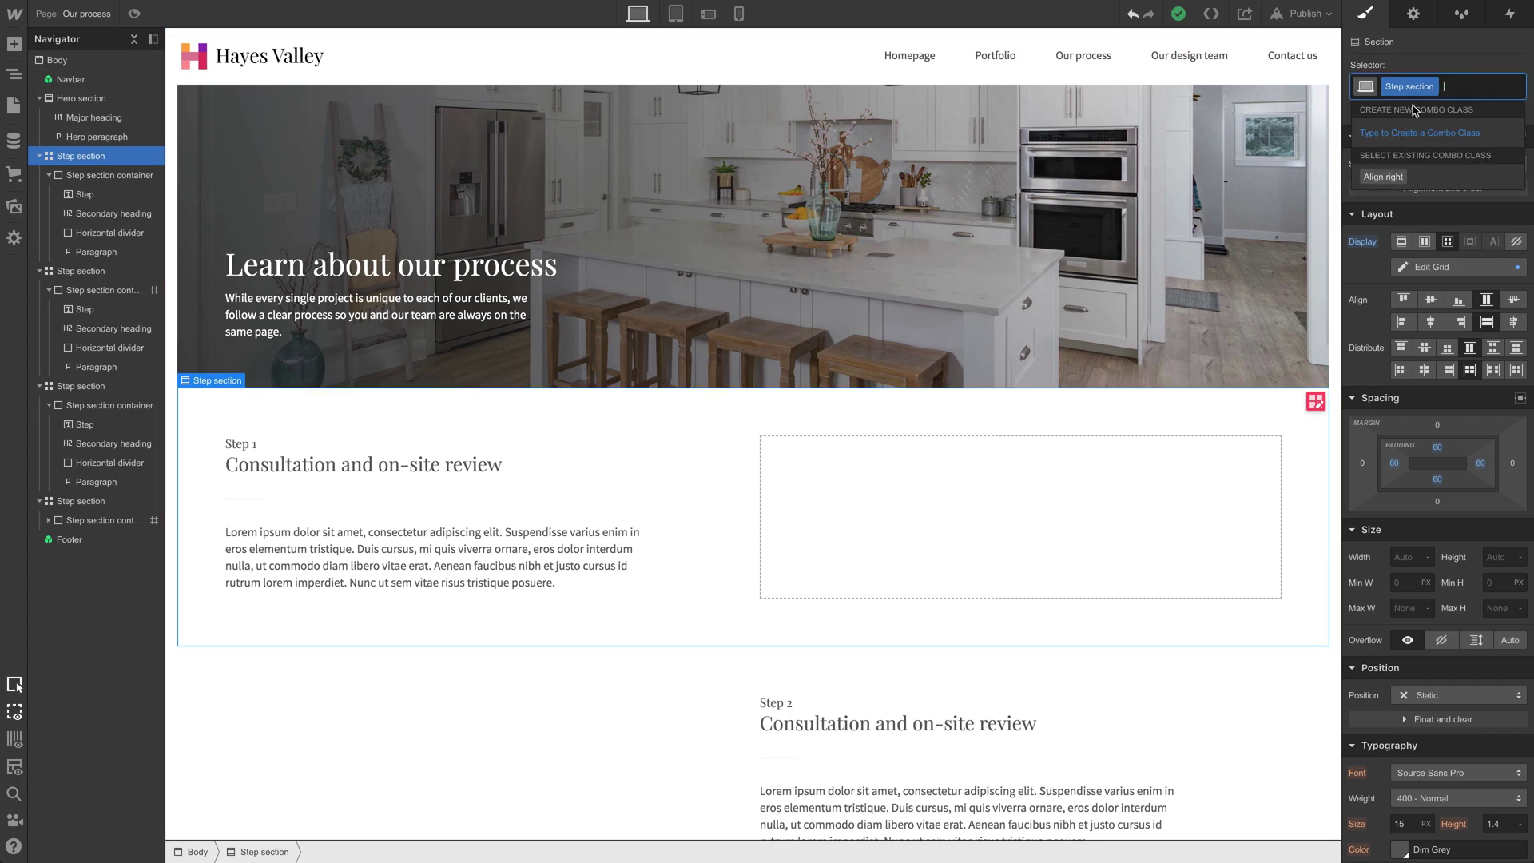
type("Consultation")
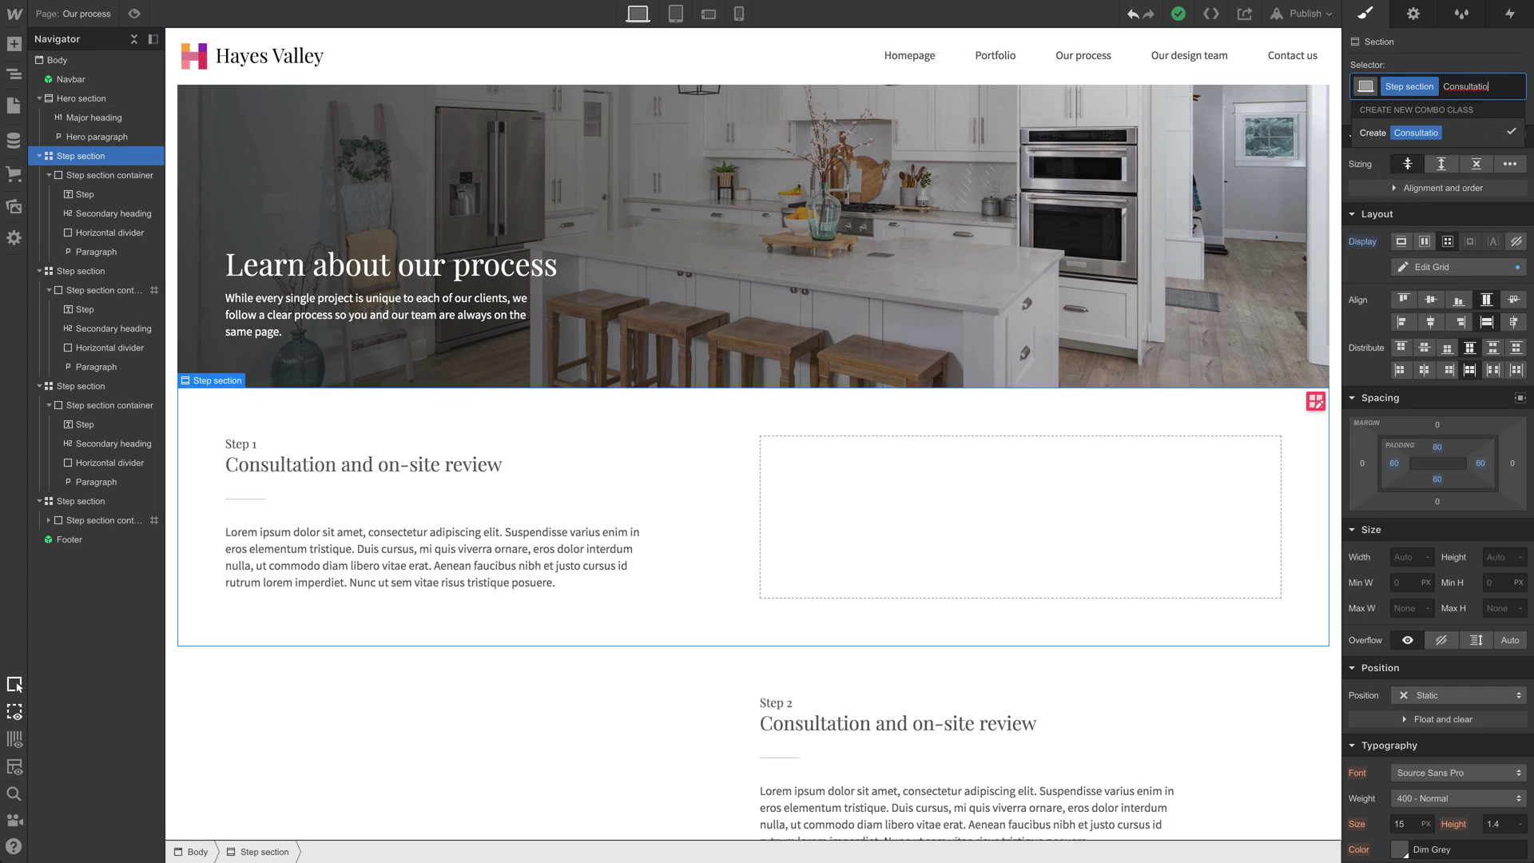
key("Return")
Step: Give the Step 1 section the background image Blueprint.jpg, sized to cover and positioned at the centre
scroll(1502, 657, "down", 6)
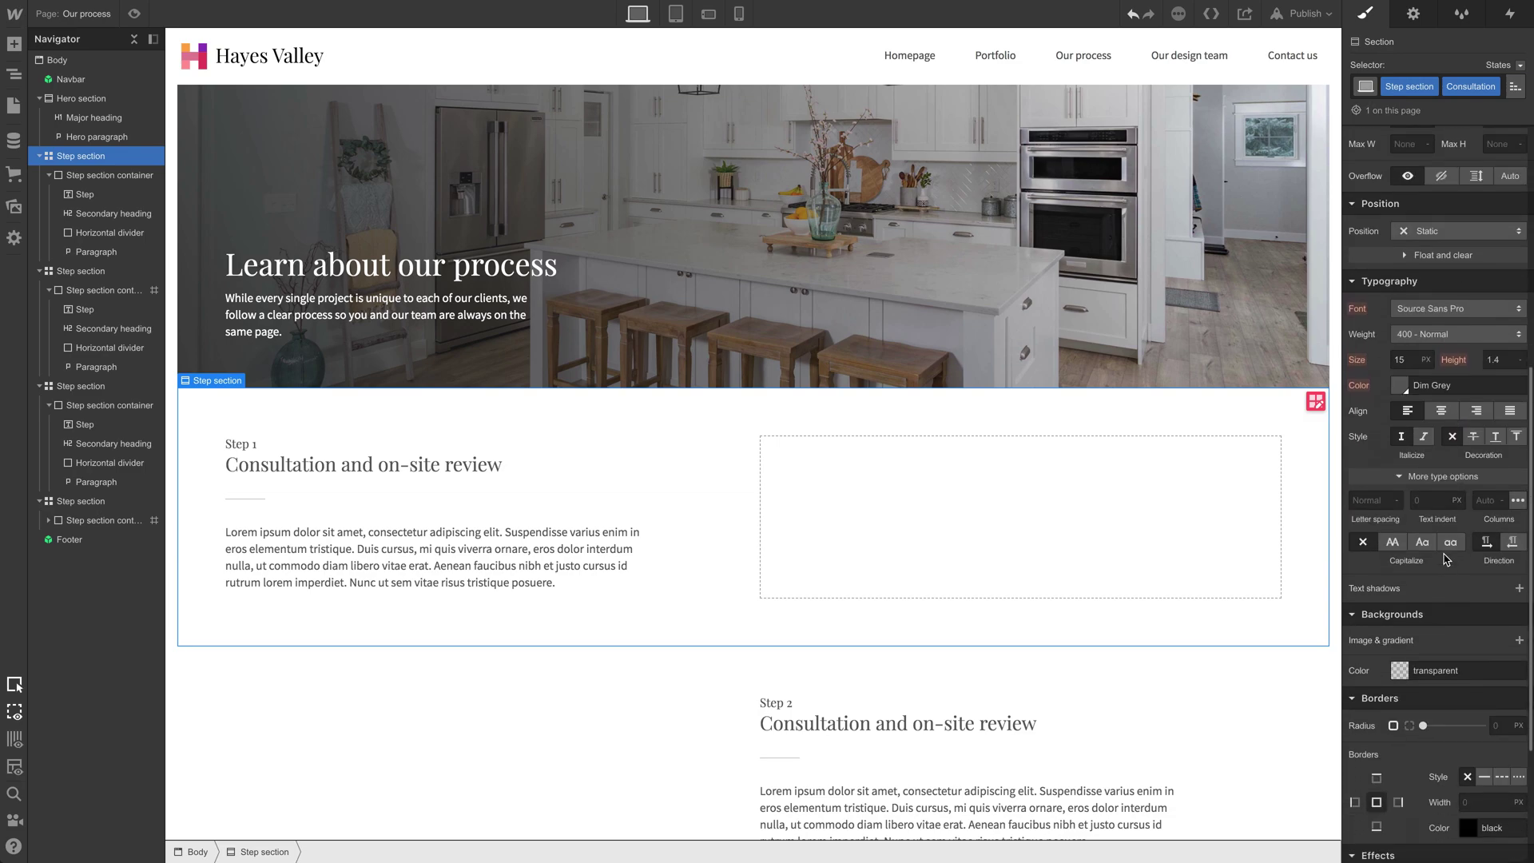
left_click(1517, 644)
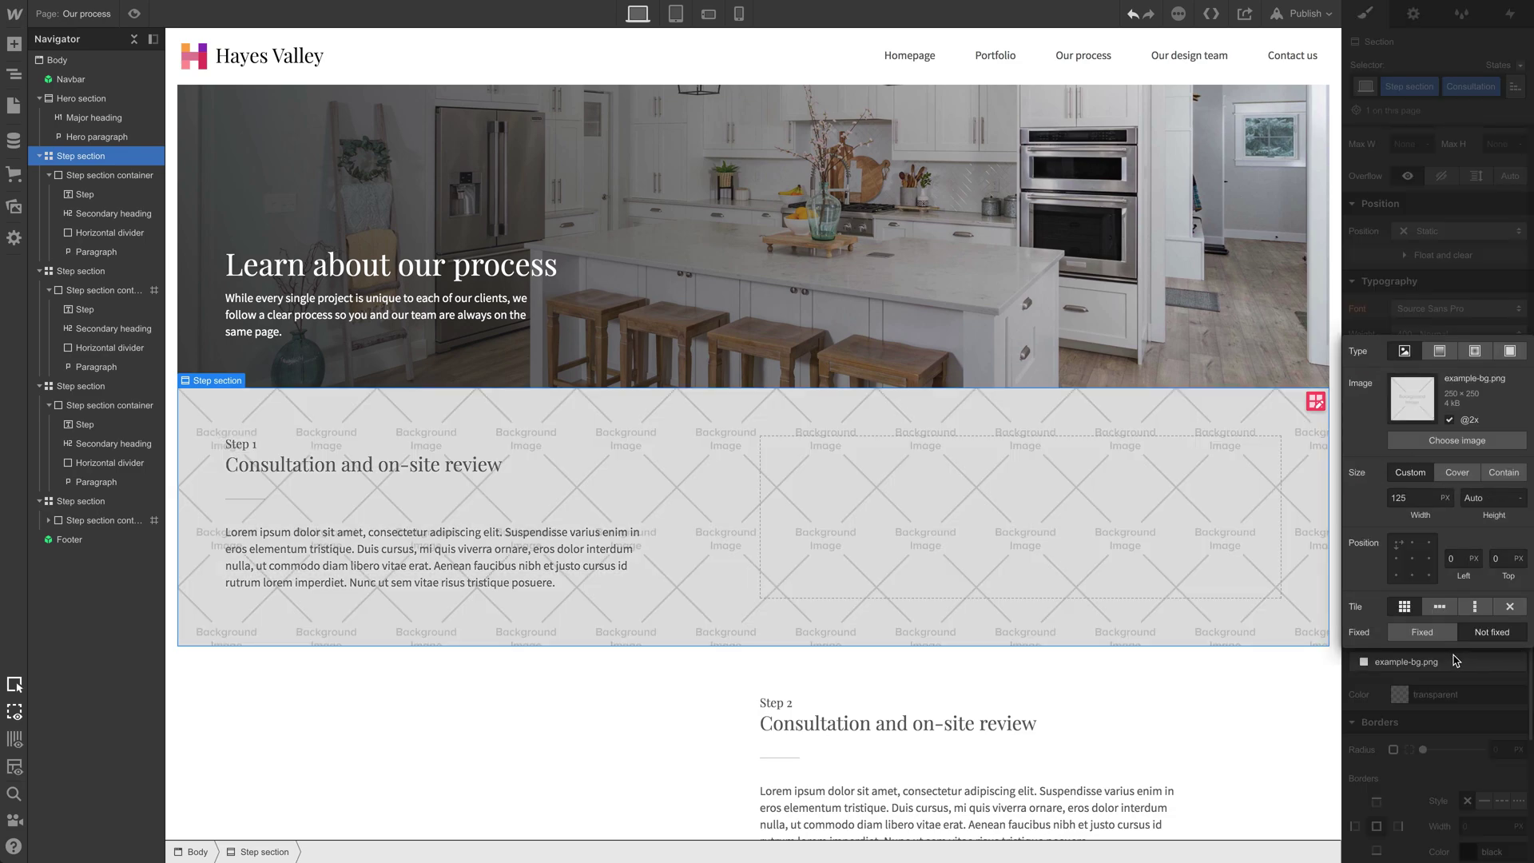
left_click(1453, 440)
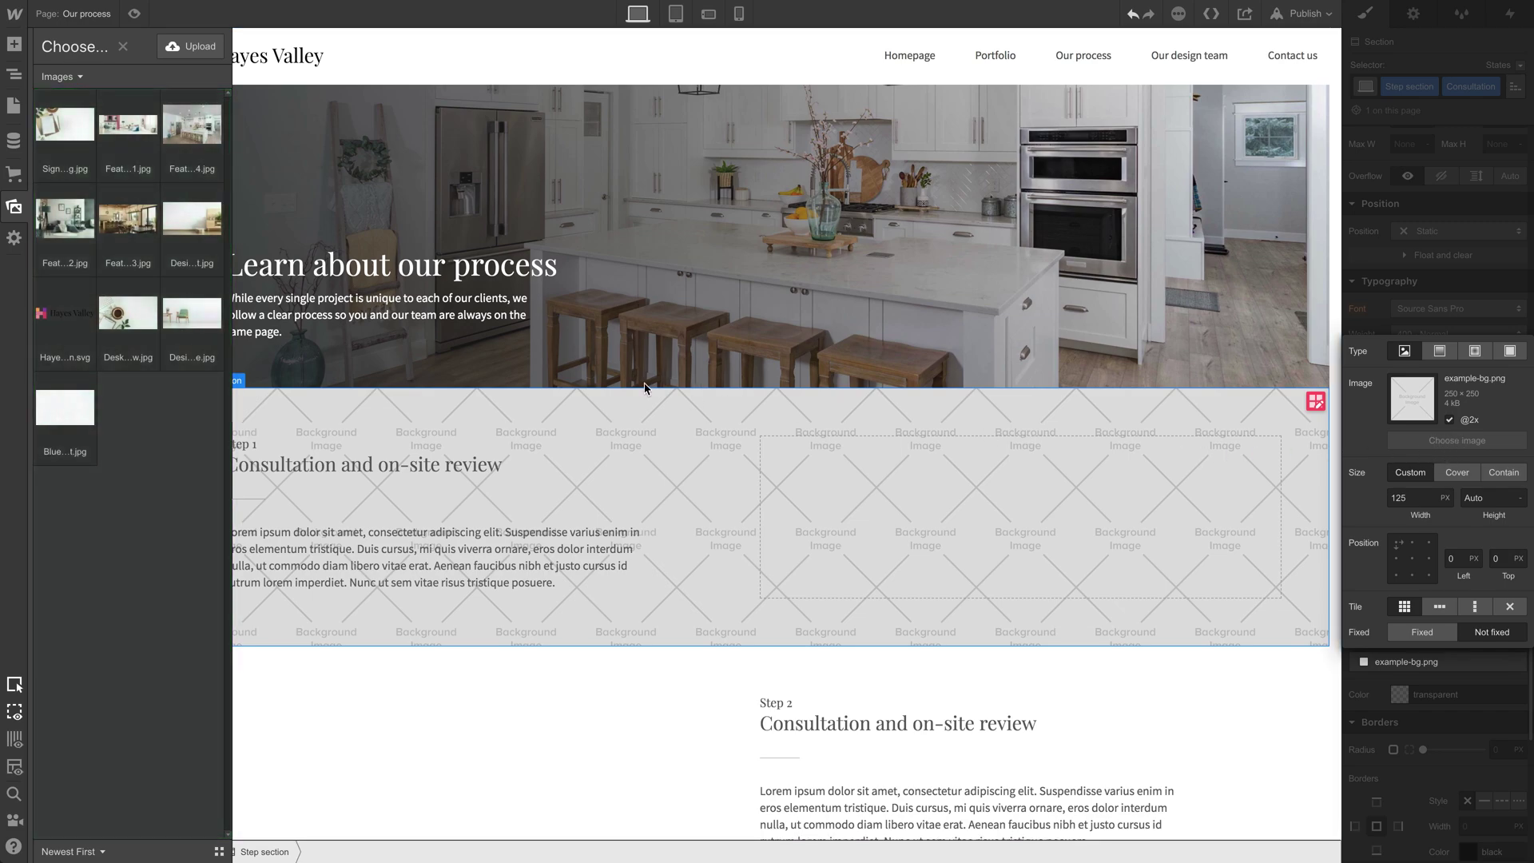
left_click(76, 422)
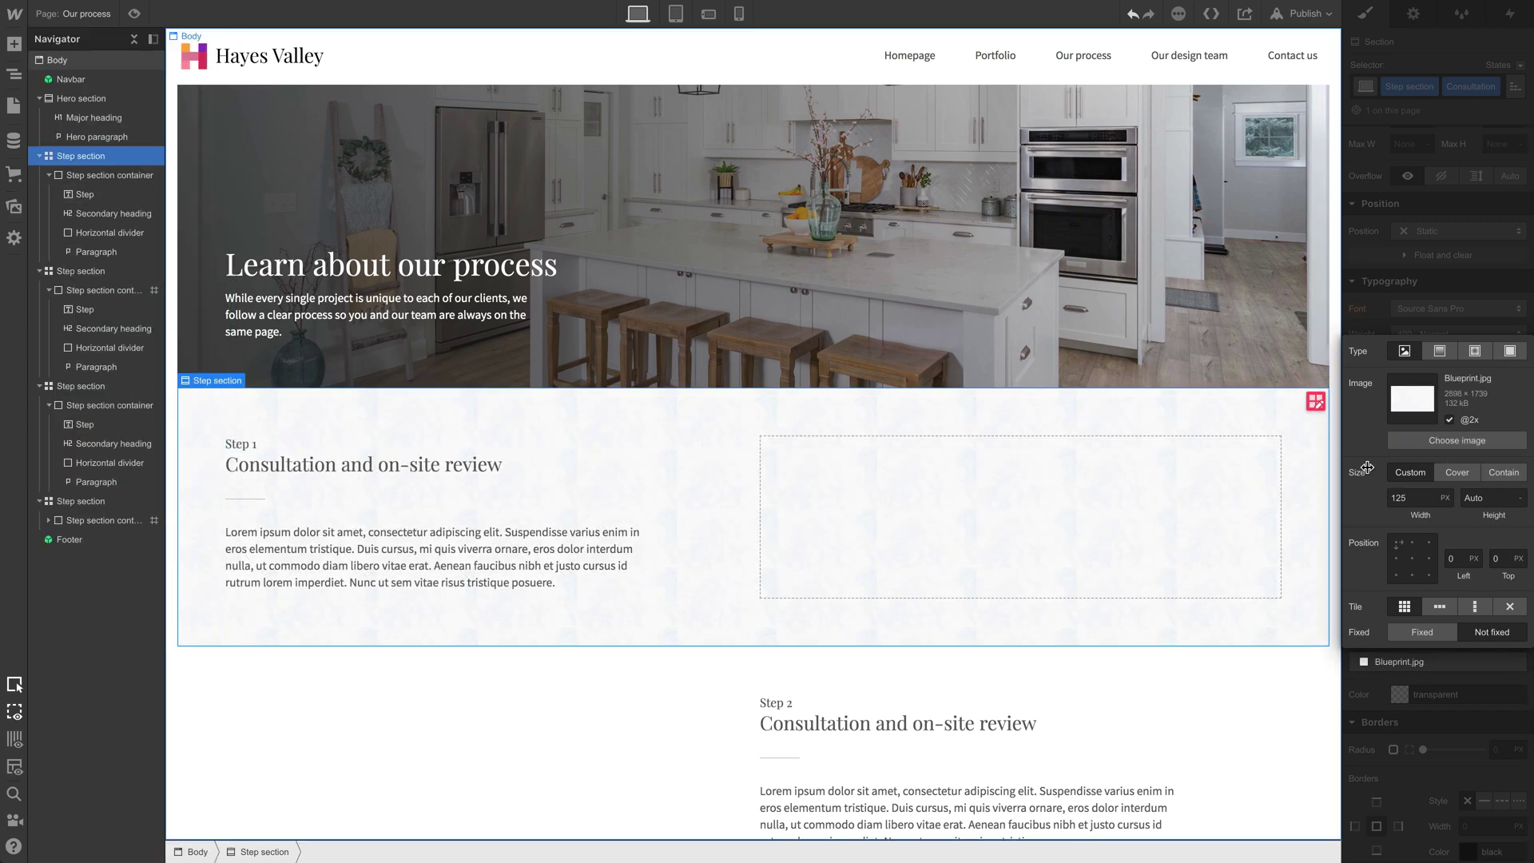
left_click(1457, 472)
left_click(1412, 560)
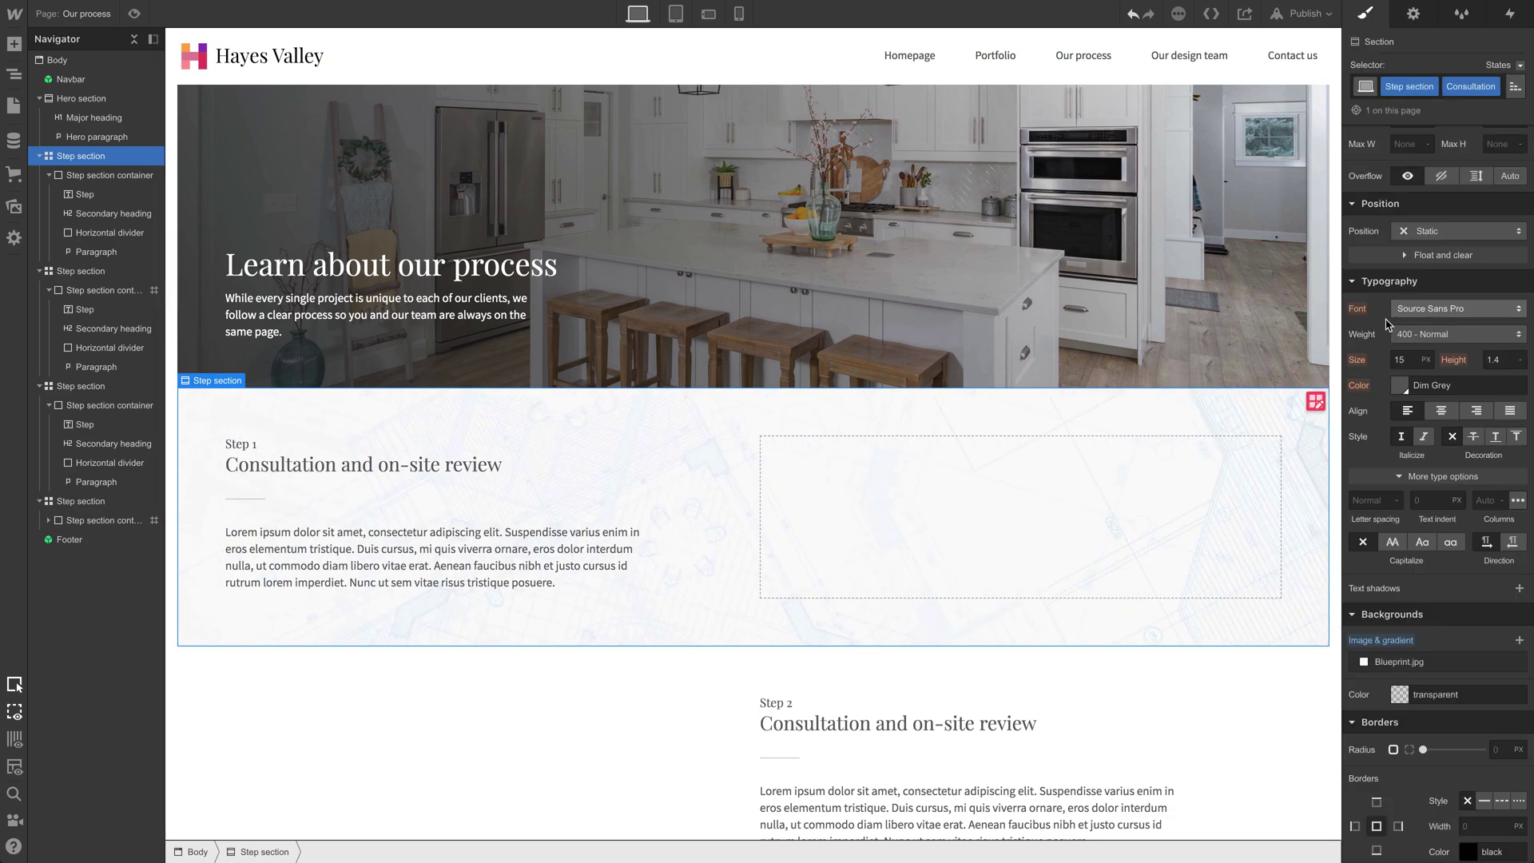
Step: Set the text colour of the step sections' secondary headings to the Black swatch
left_click(414, 466)
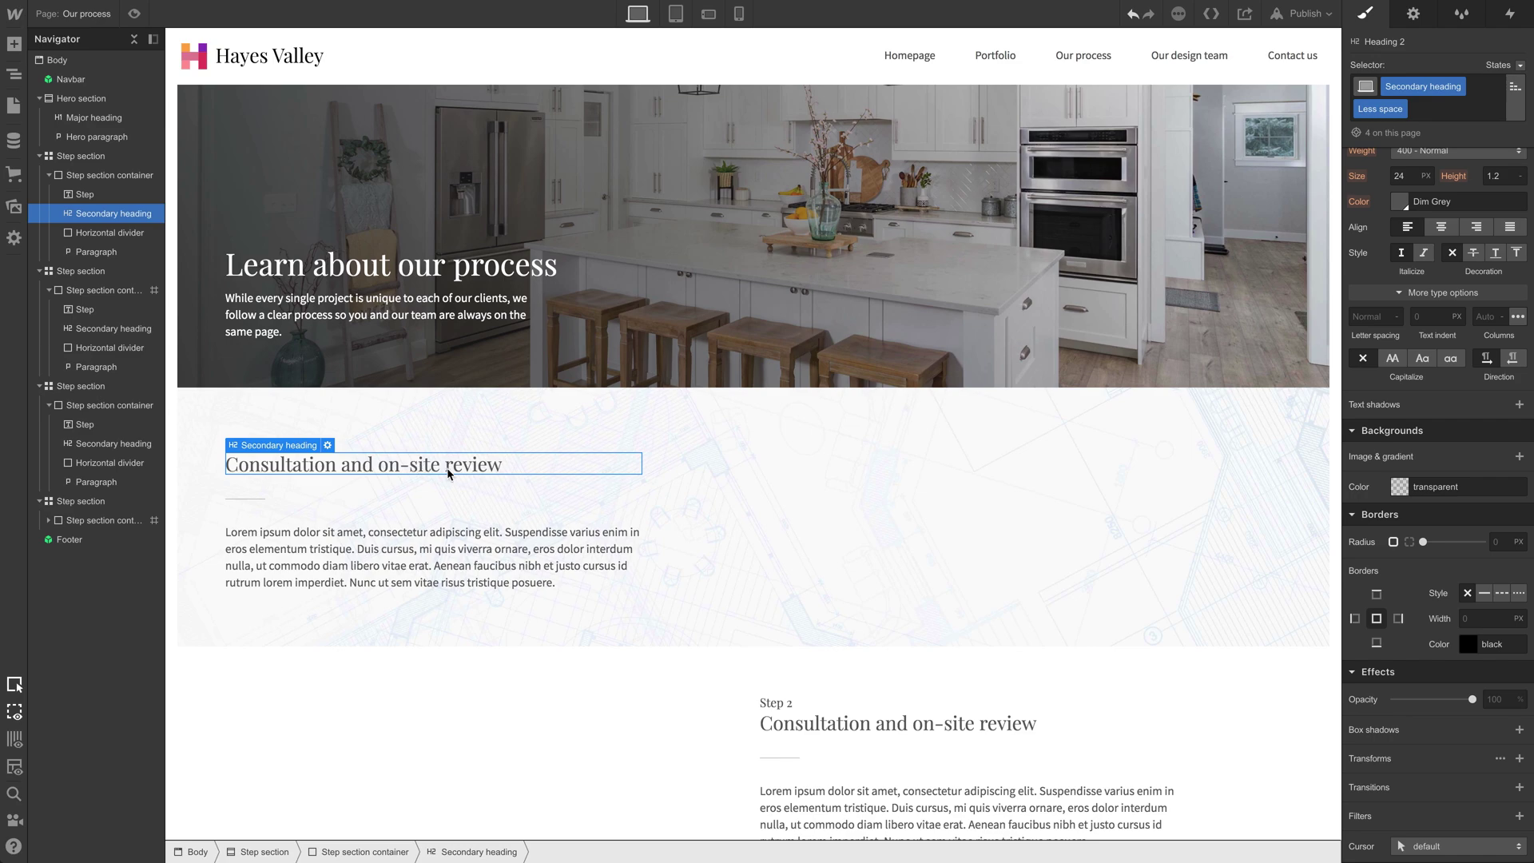
scroll(479, 487, "down", 1)
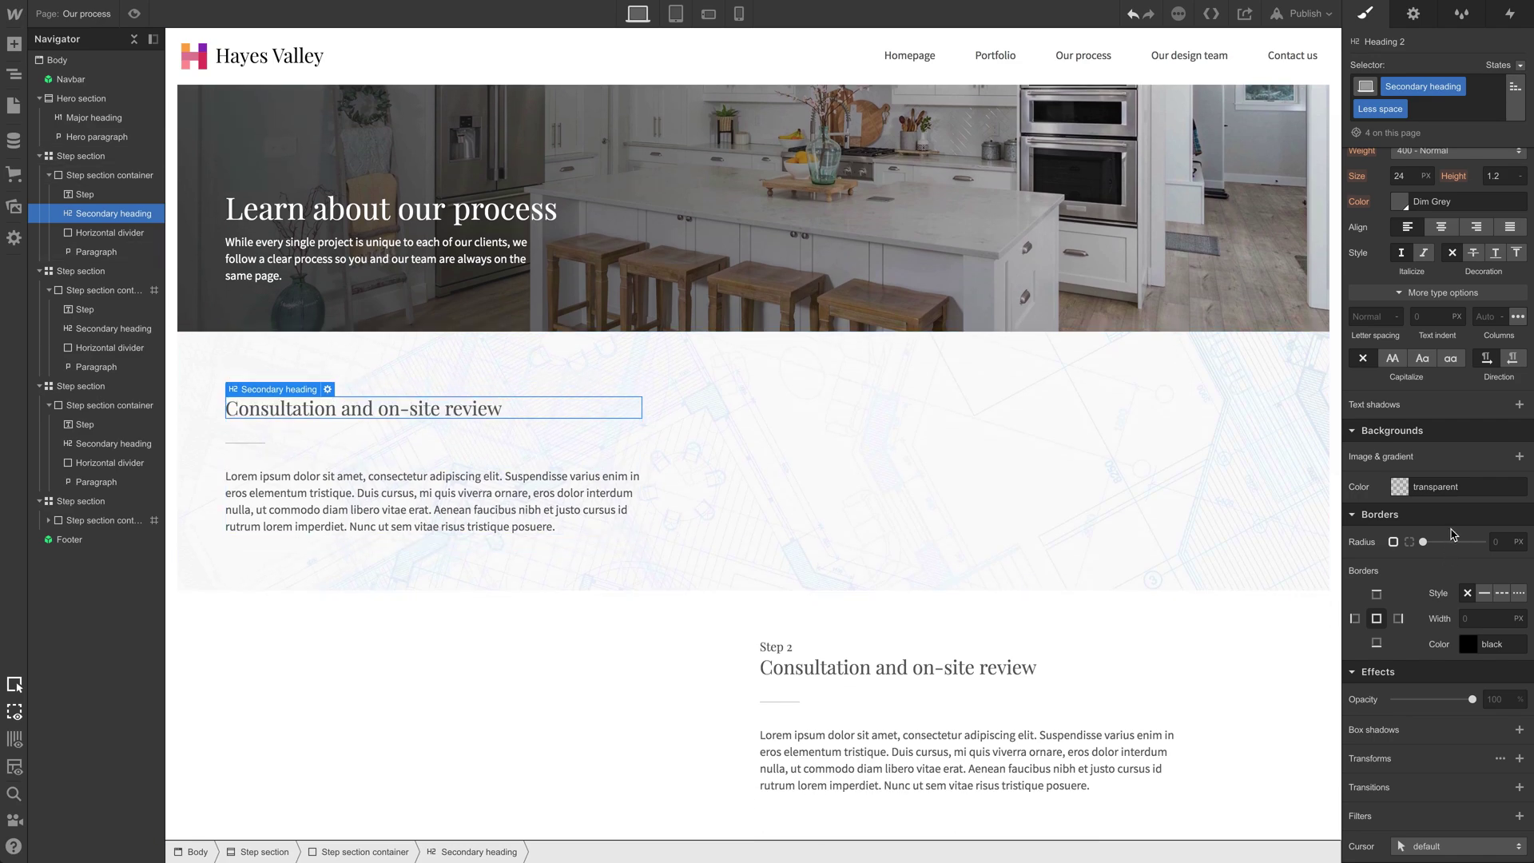
left_click(1403, 203)
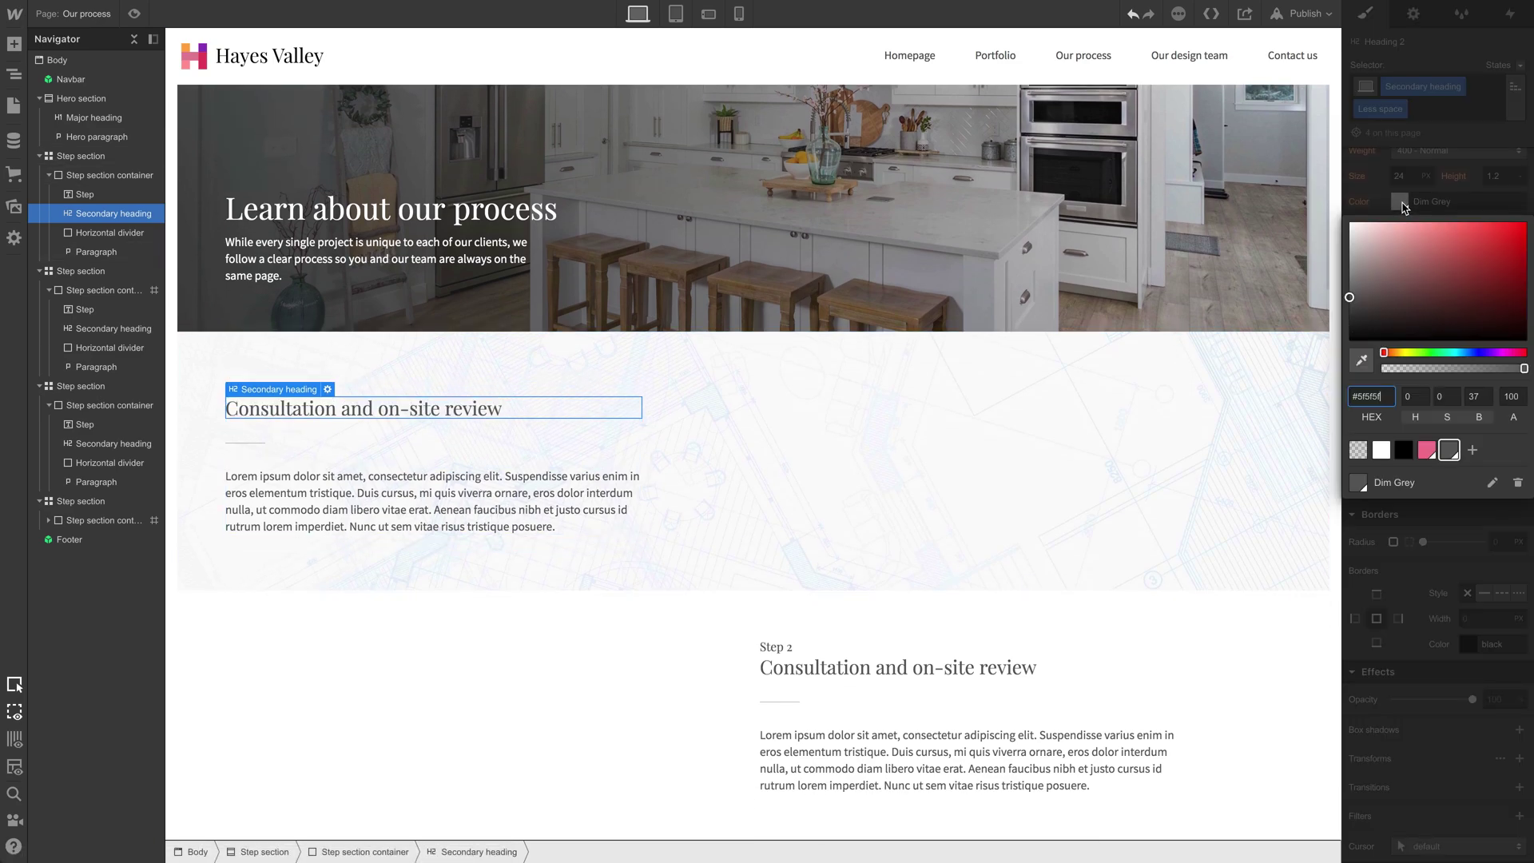
left_click(1402, 451)
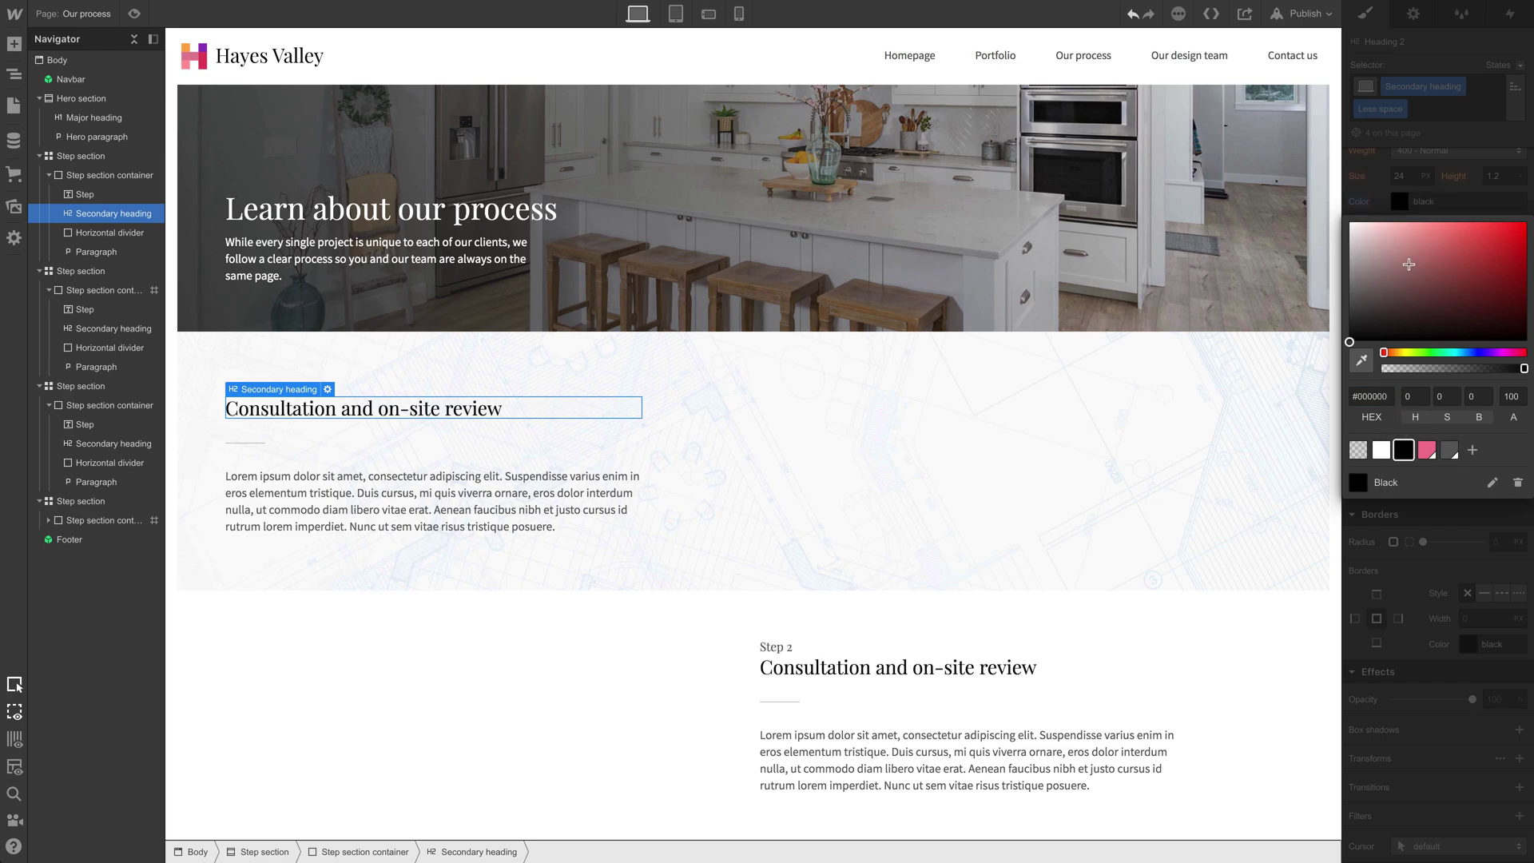
left_click(1404, 132)
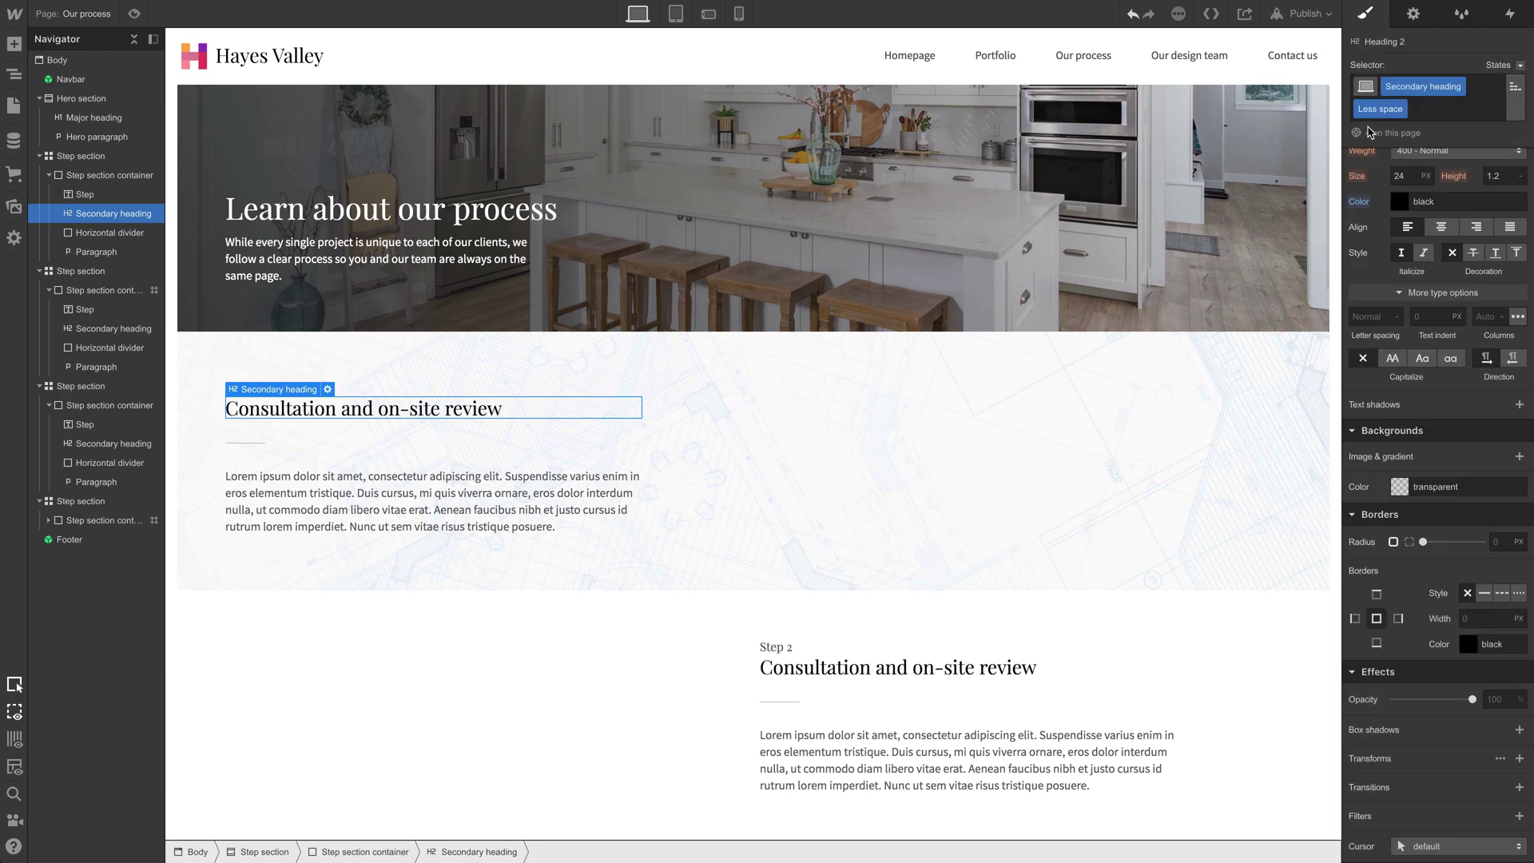
Step: Replace the Step 2 heading text with "Letter of agreement"
scroll(813, 494, "down", 1)
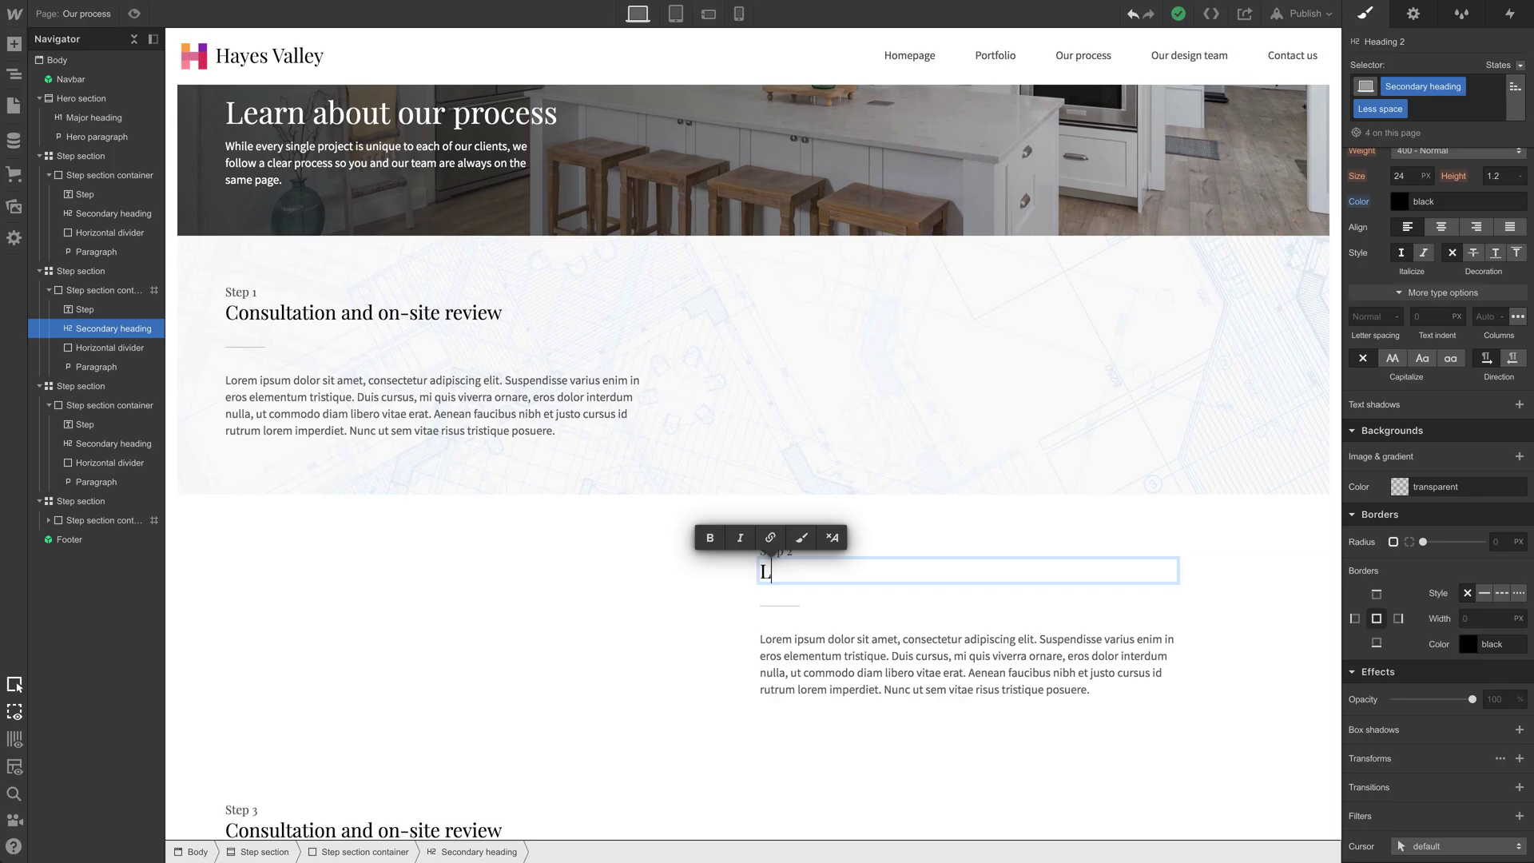
type("etter of agreement")
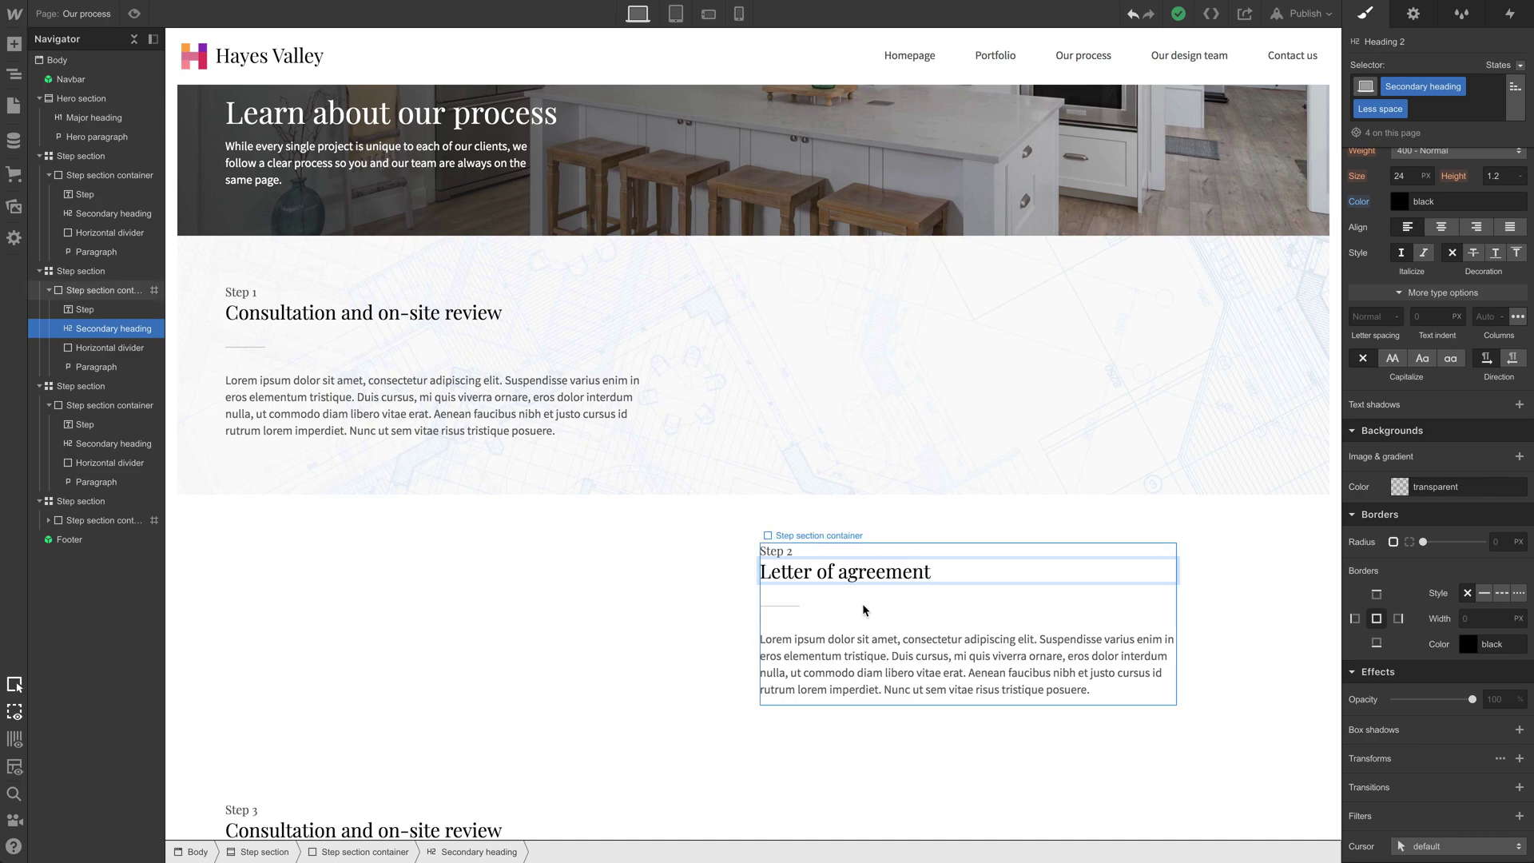
Step: Add a combo class named "Letter" to the Step 2 section
scroll(644, 589, "down", 1)
left_click(644, 592)
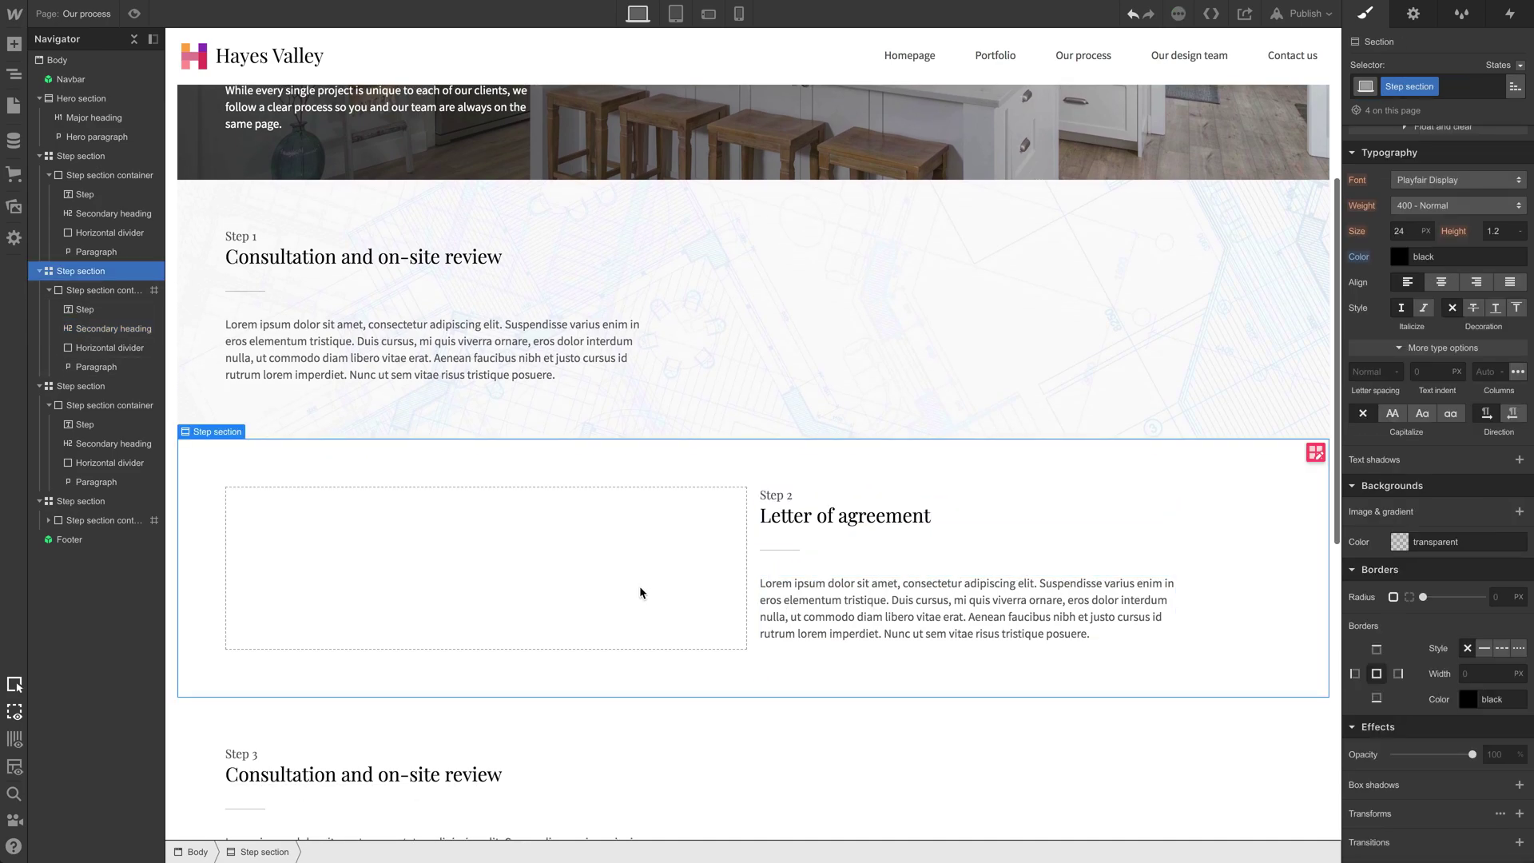
left_click(1488, 89)
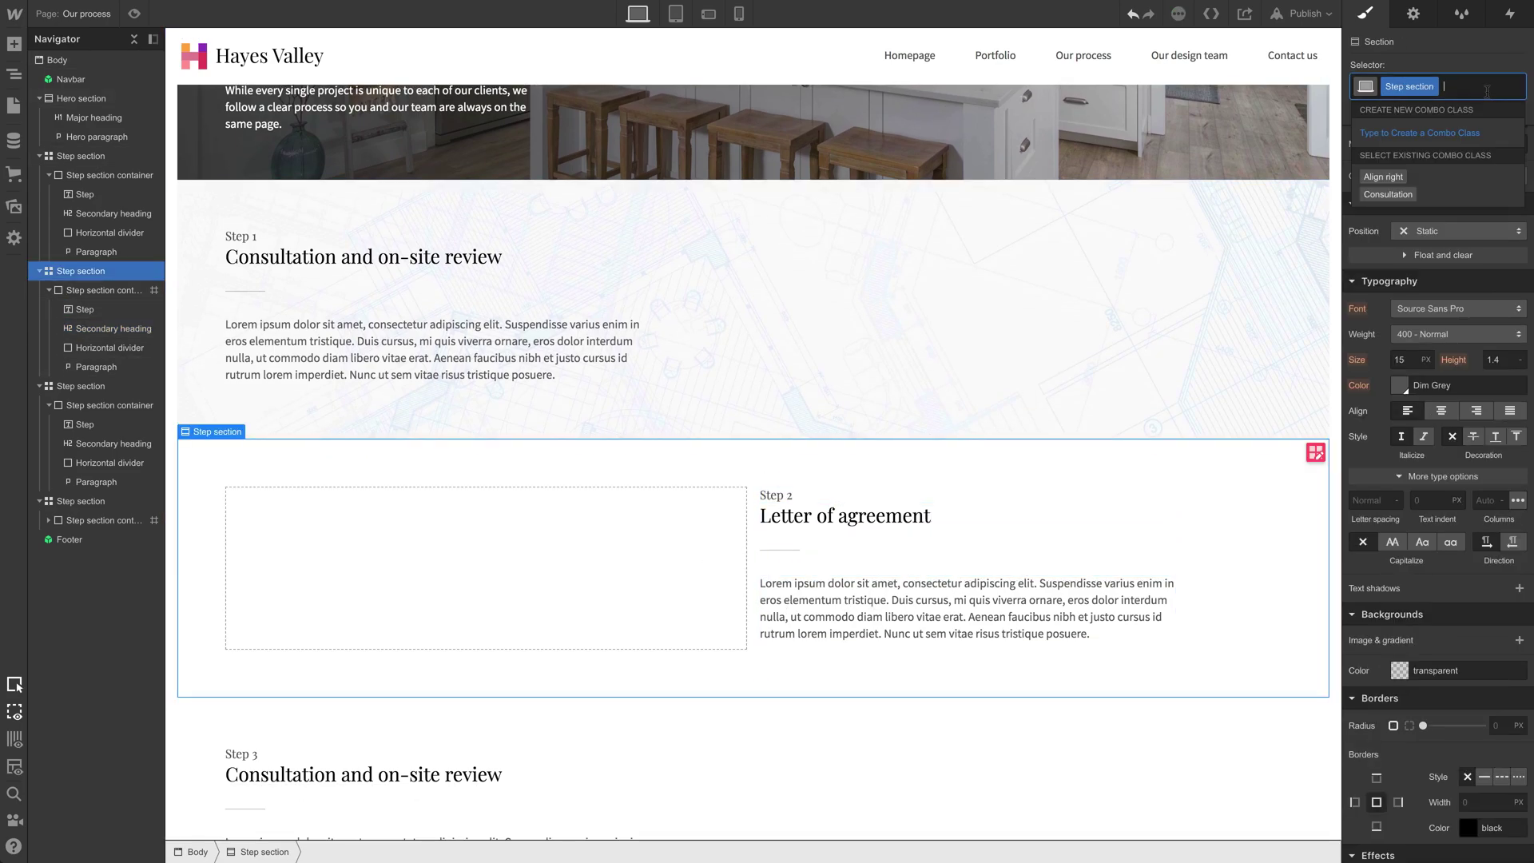
type("Letter")
key("Return")
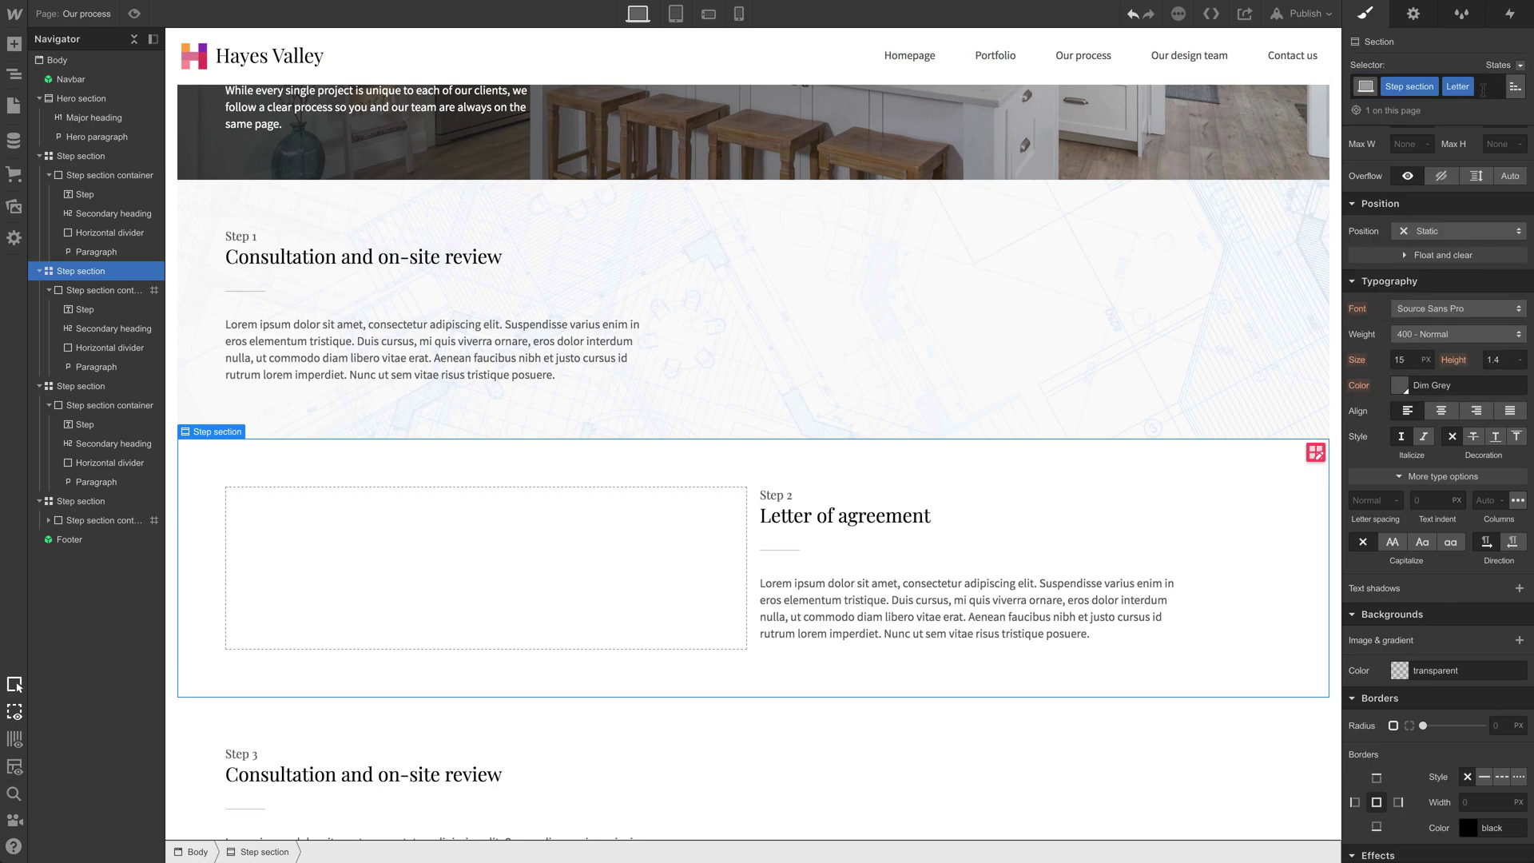
Step: Give the Step 2 section the background image Signing.jpg, sized to cover and positioned at the centre
scroll(1438, 519, "down", 1)
left_click(1517, 619)
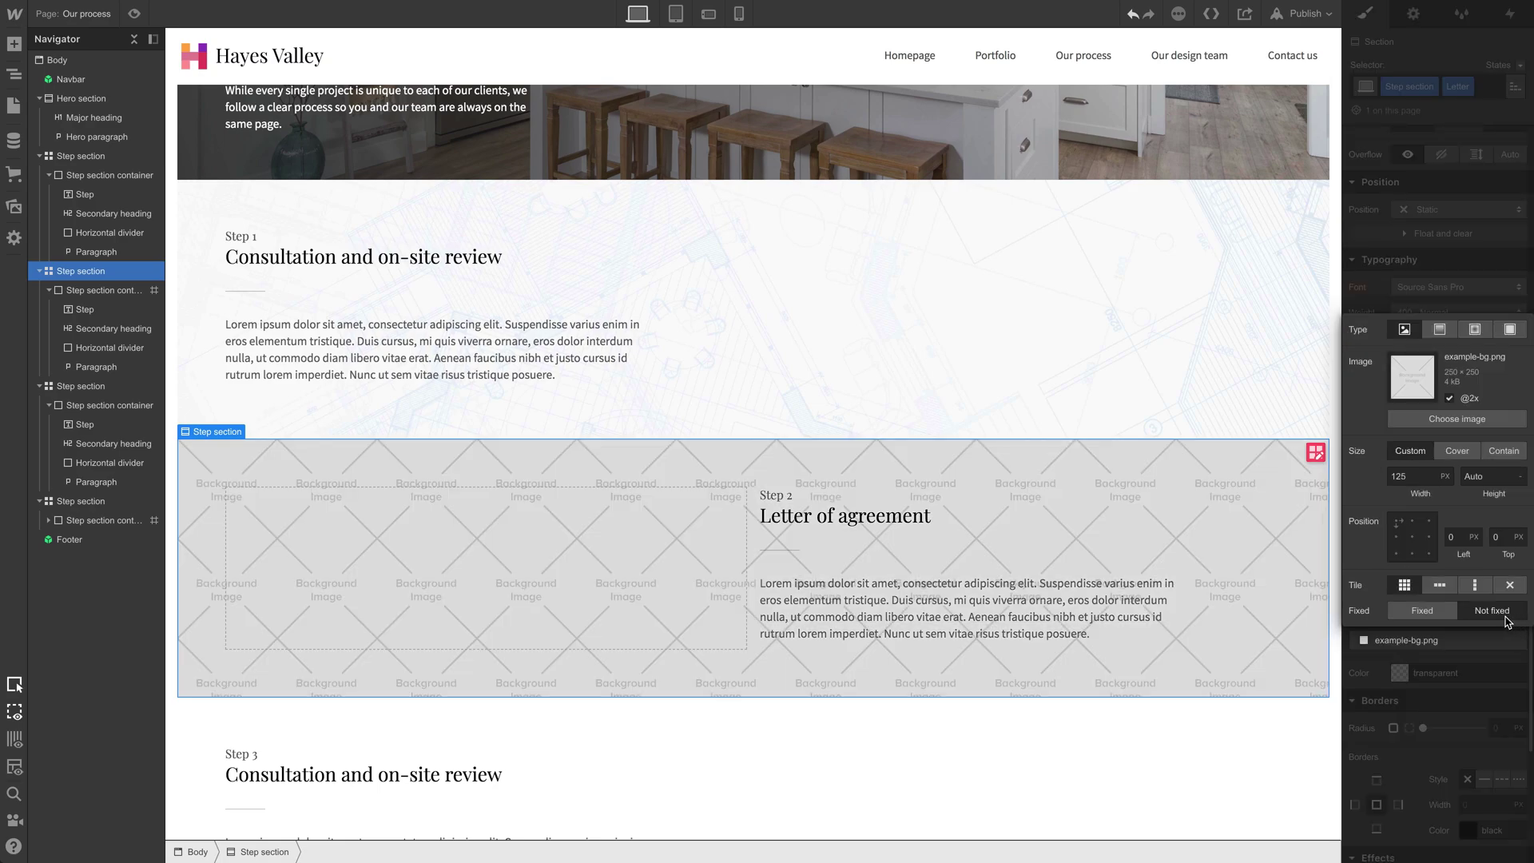
left_click(1457, 419)
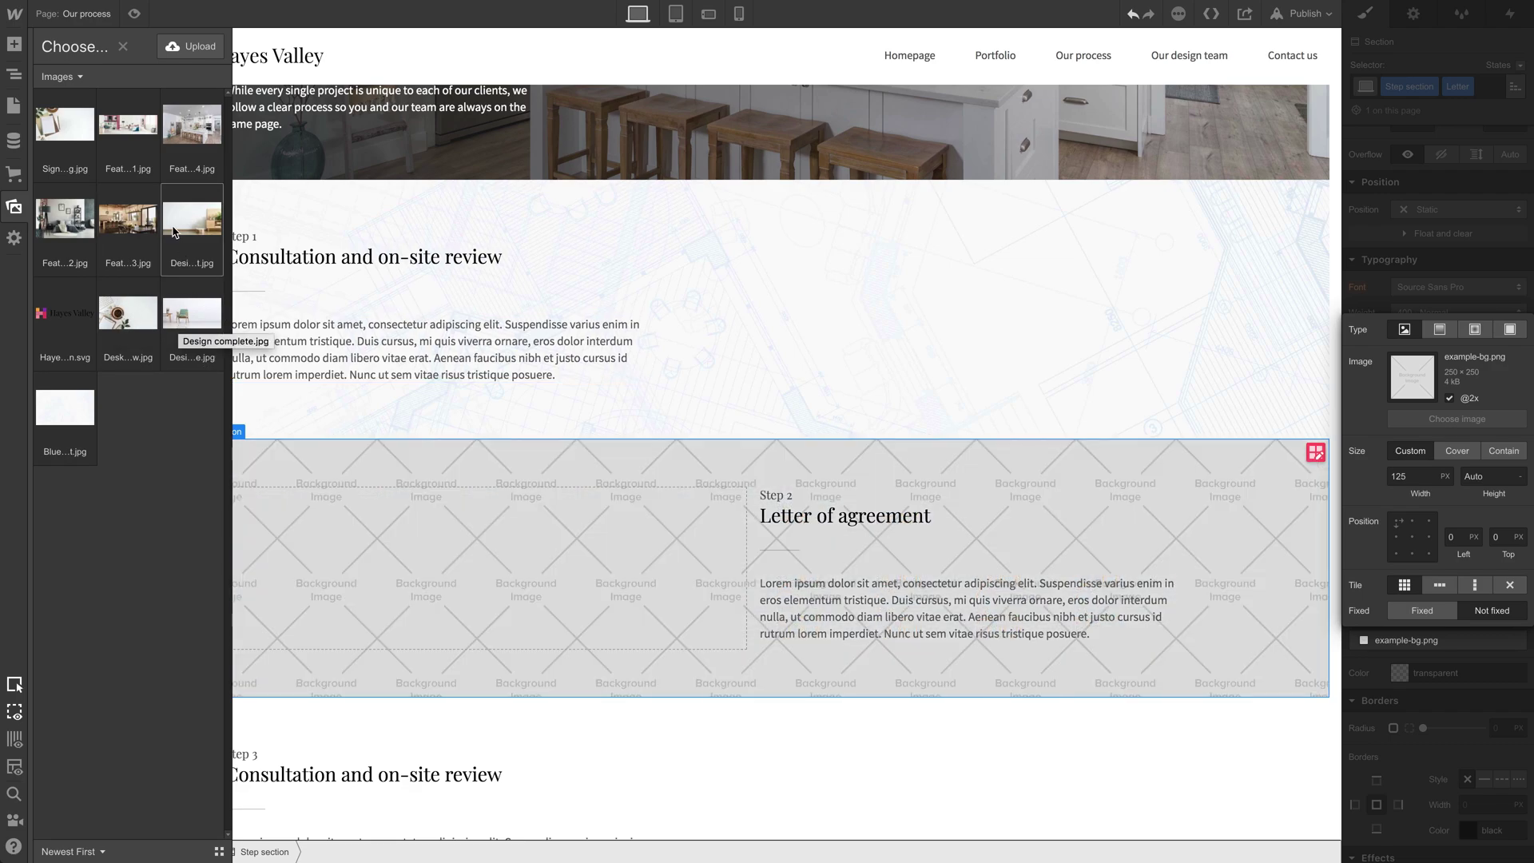
left_click(72, 128)
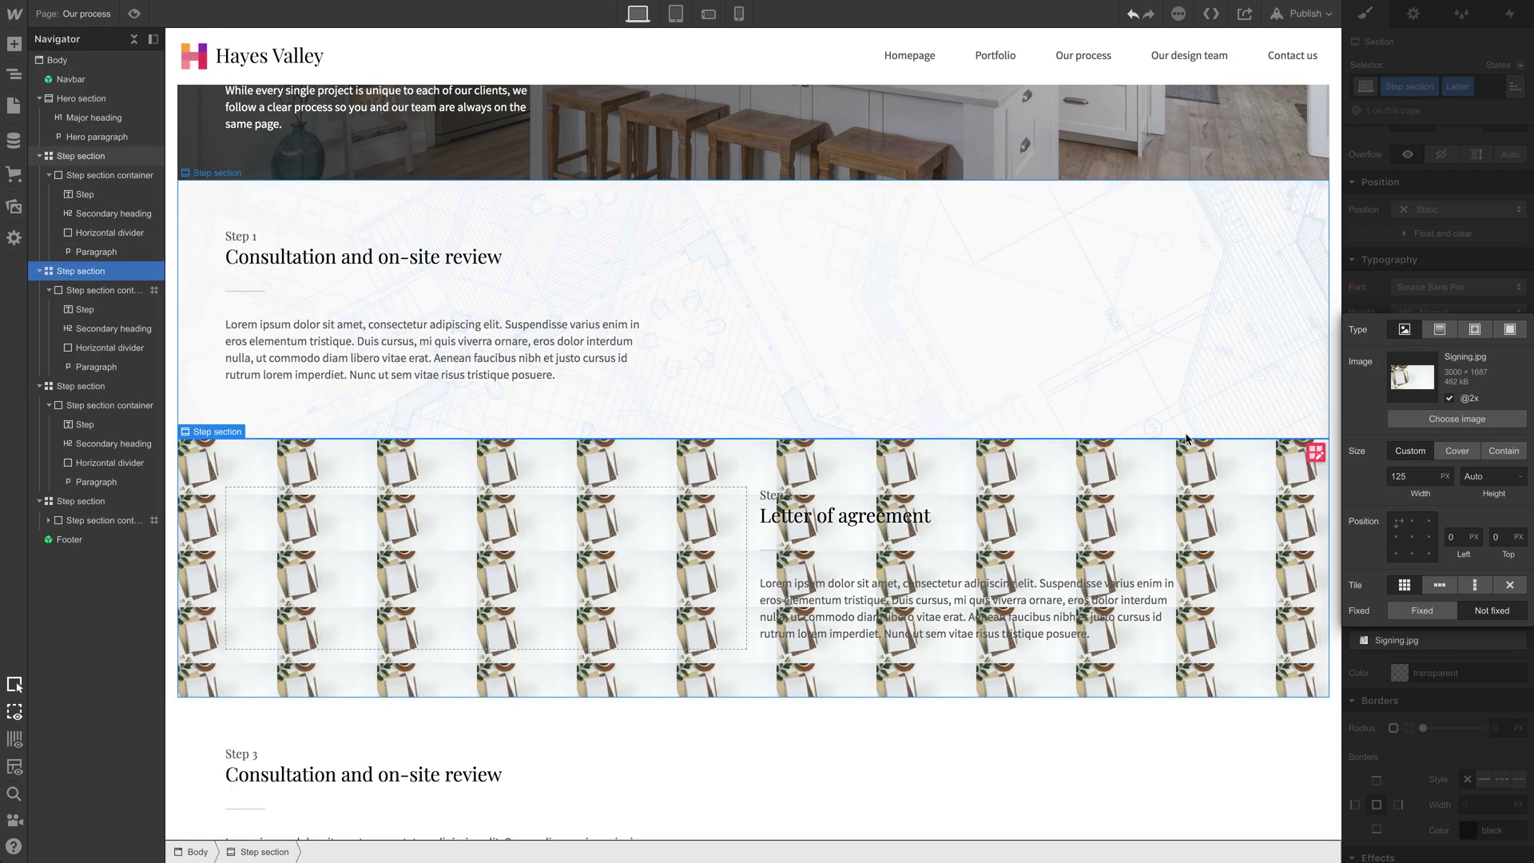
left_click(1456, 451)
left_click(1413, 537)
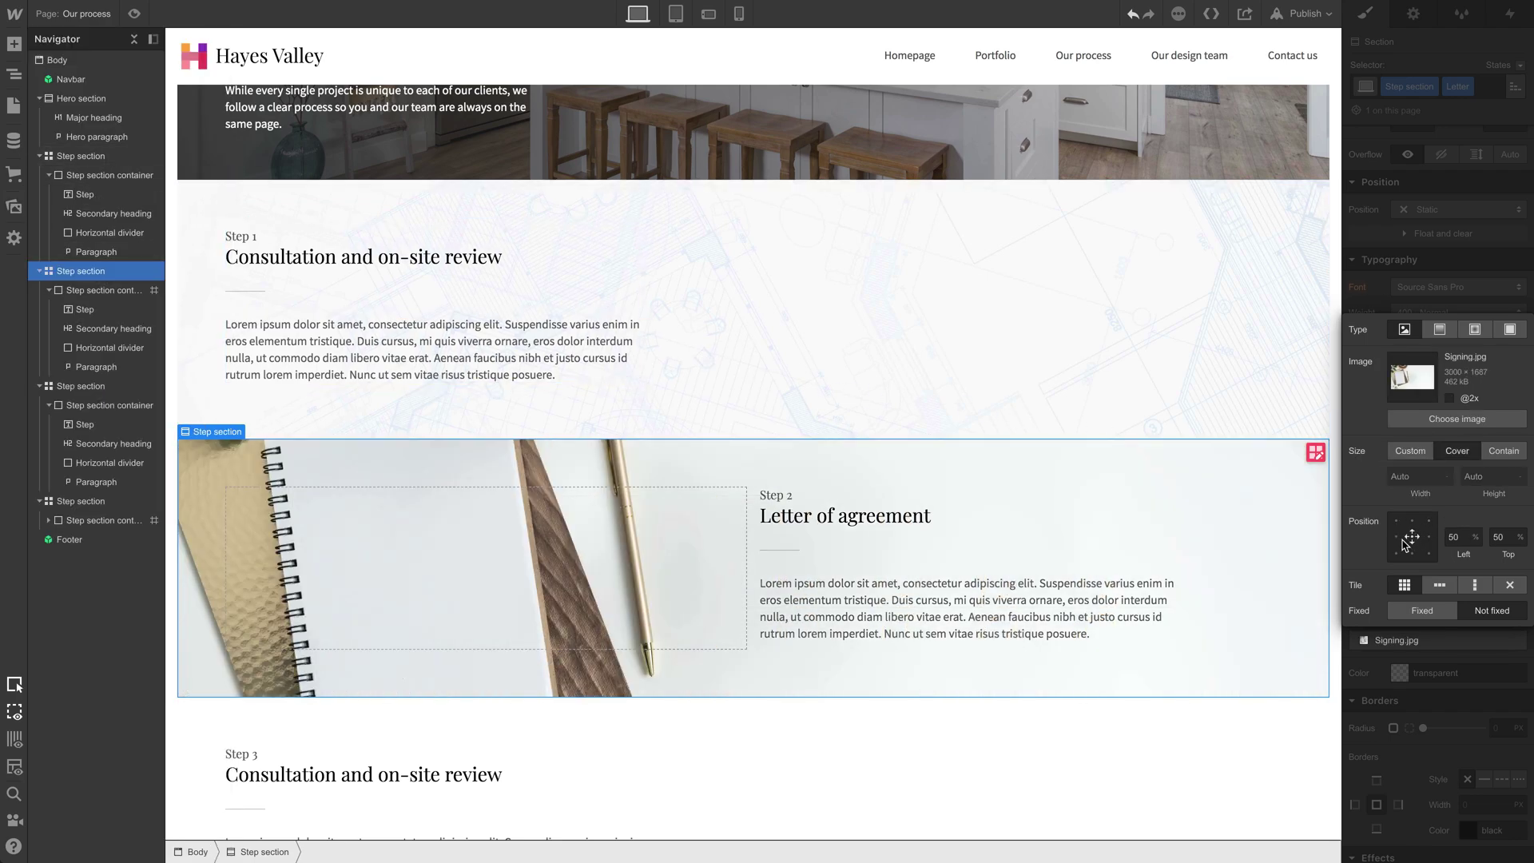
Step: Replace the Step 3 heading text with "Design development"
scroll(1159, 616, "down", 3)
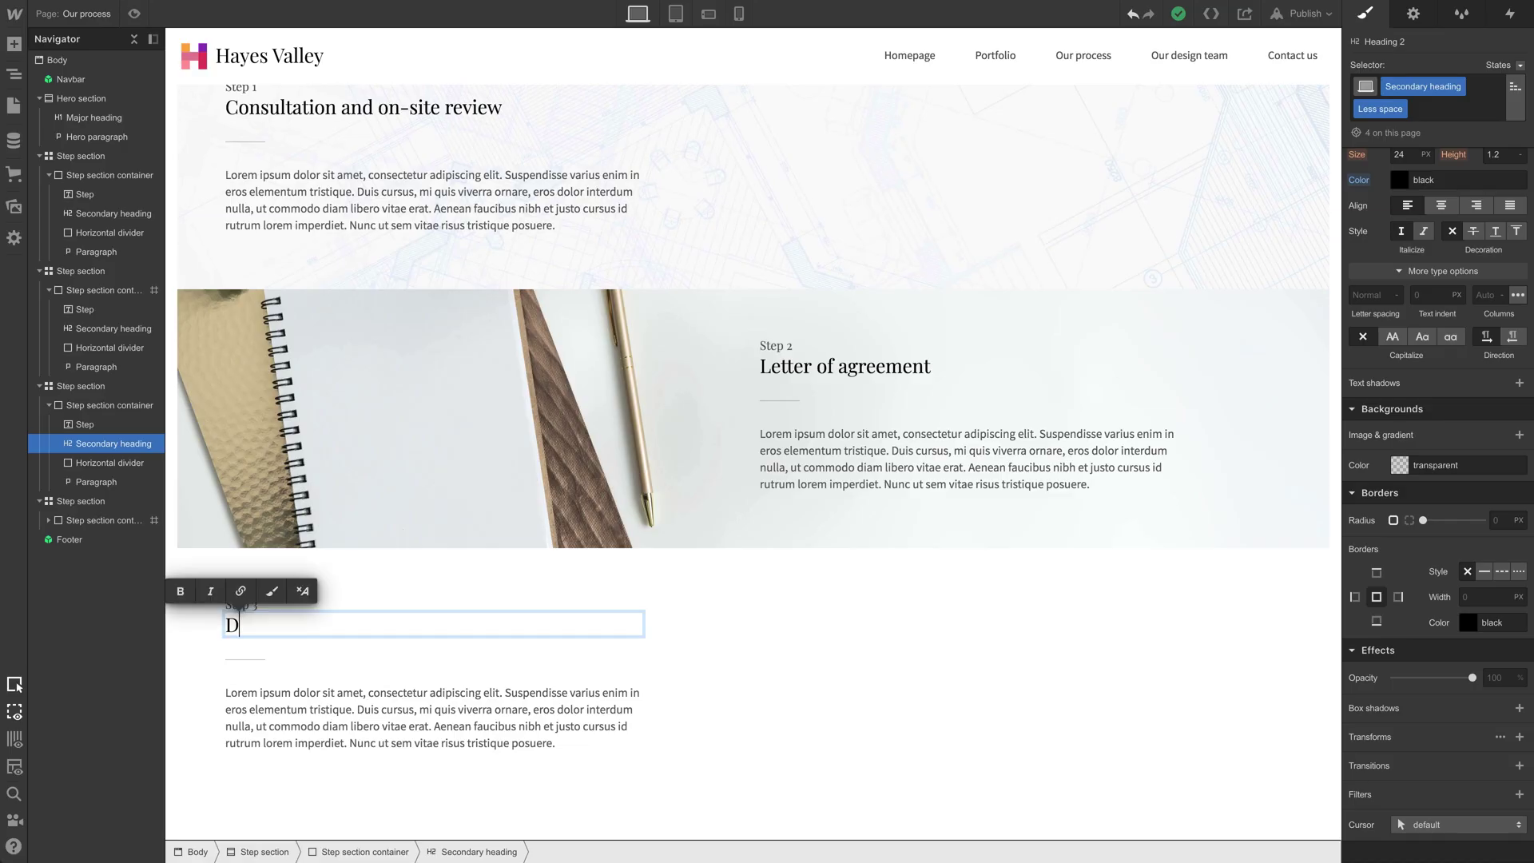
type("esign development")
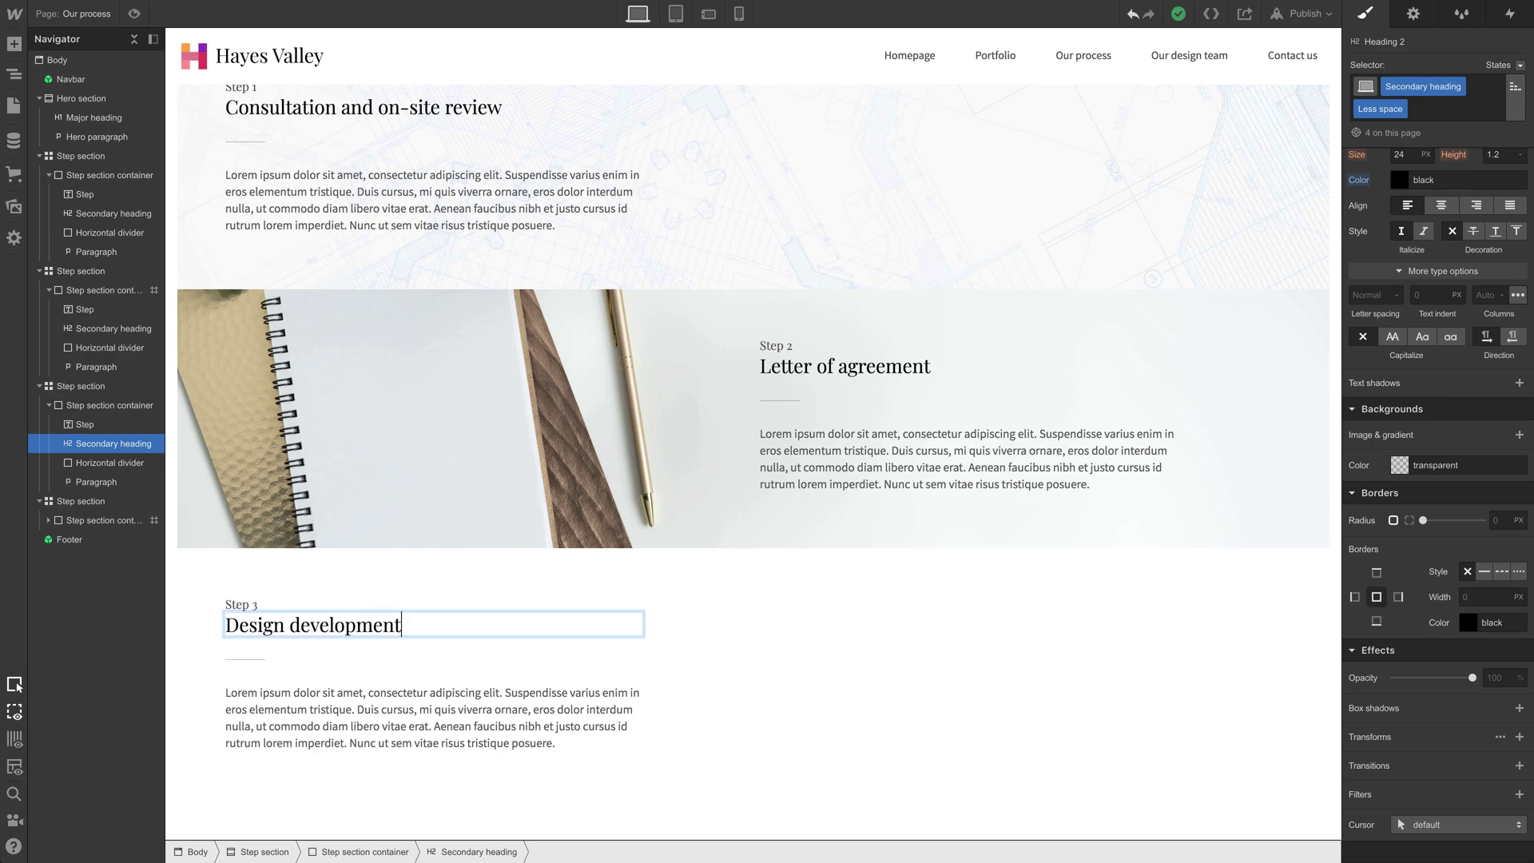
left_click(746, 636)
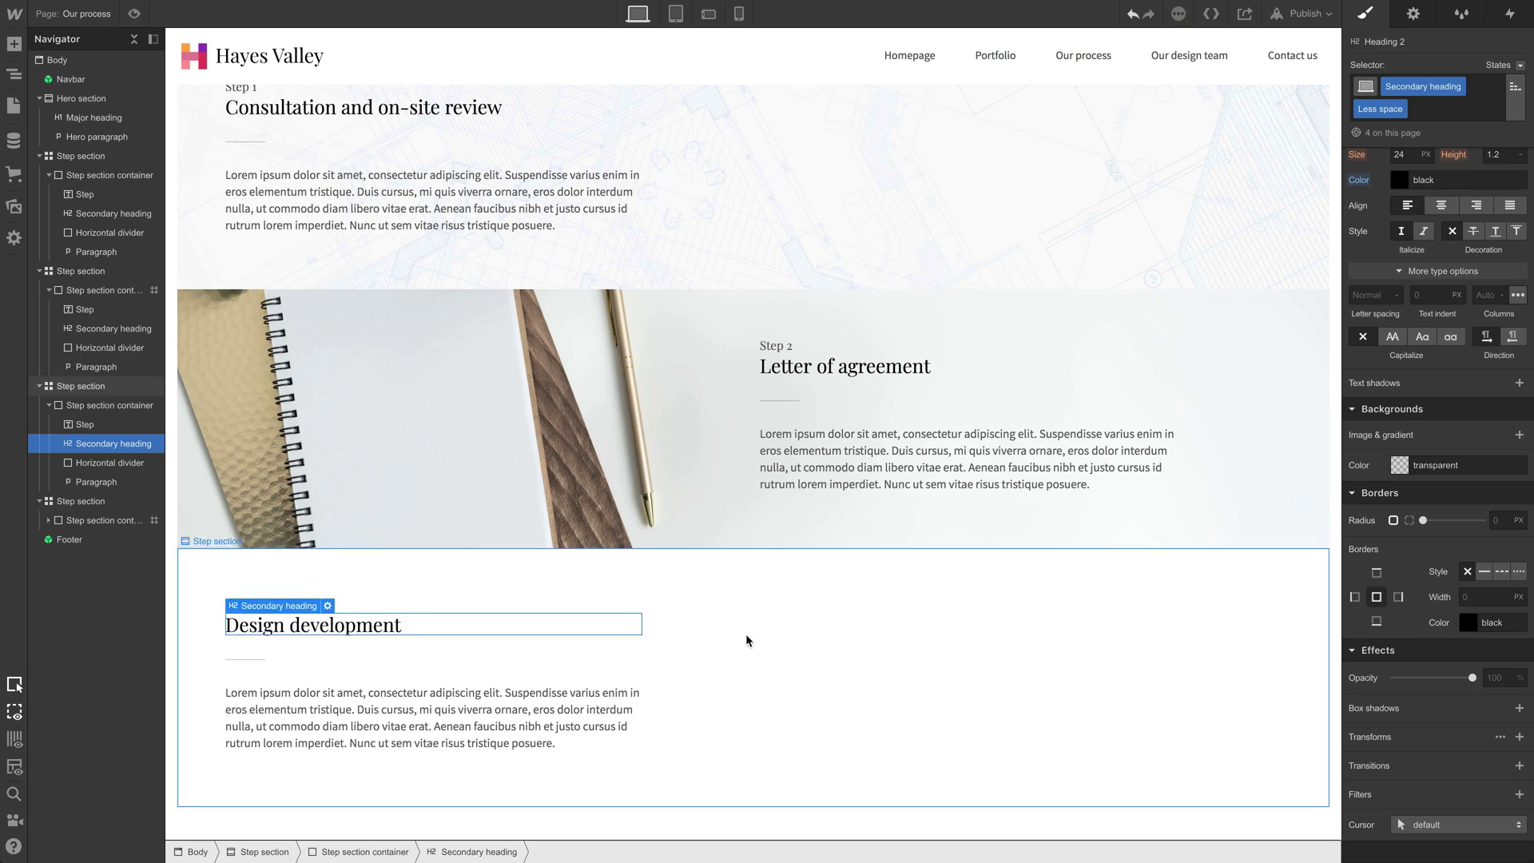
Step: Add a combo class named "Design development" to the Step 3 section
left_click(1458, 88)
type("De")
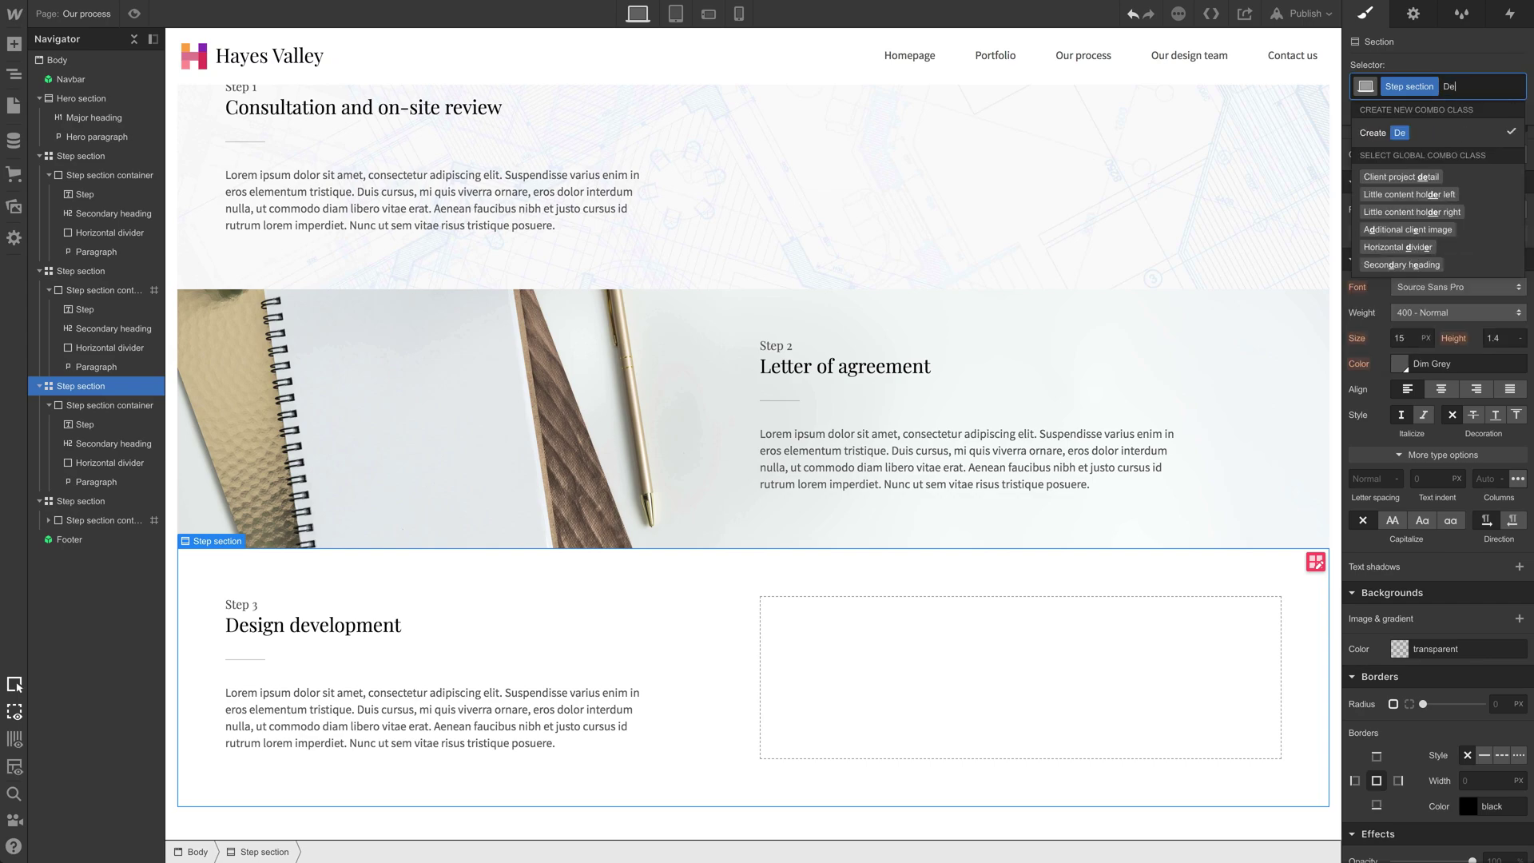
type("sign development")
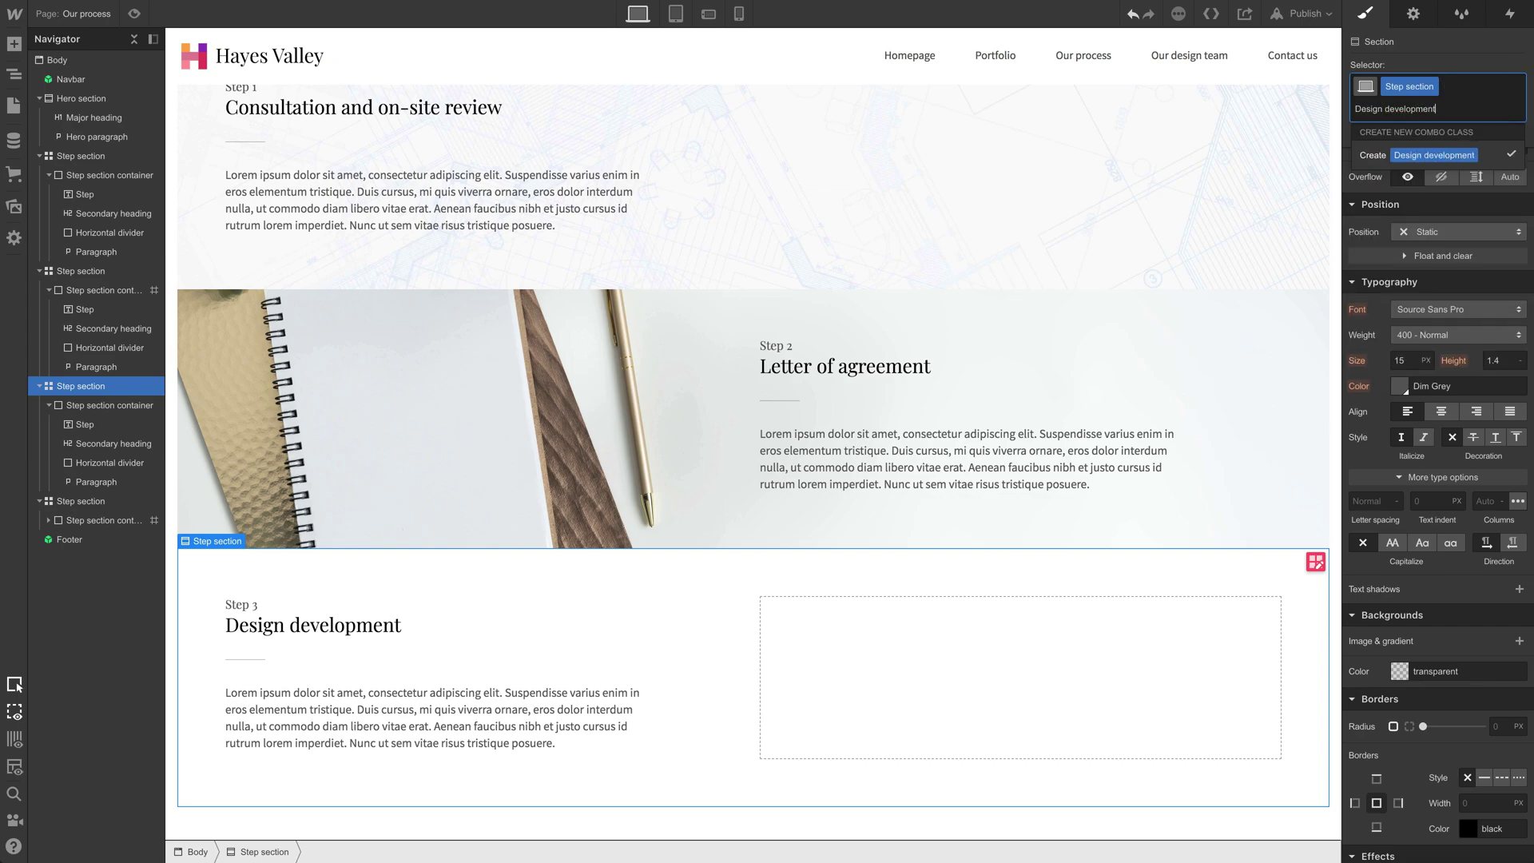
key("Return")
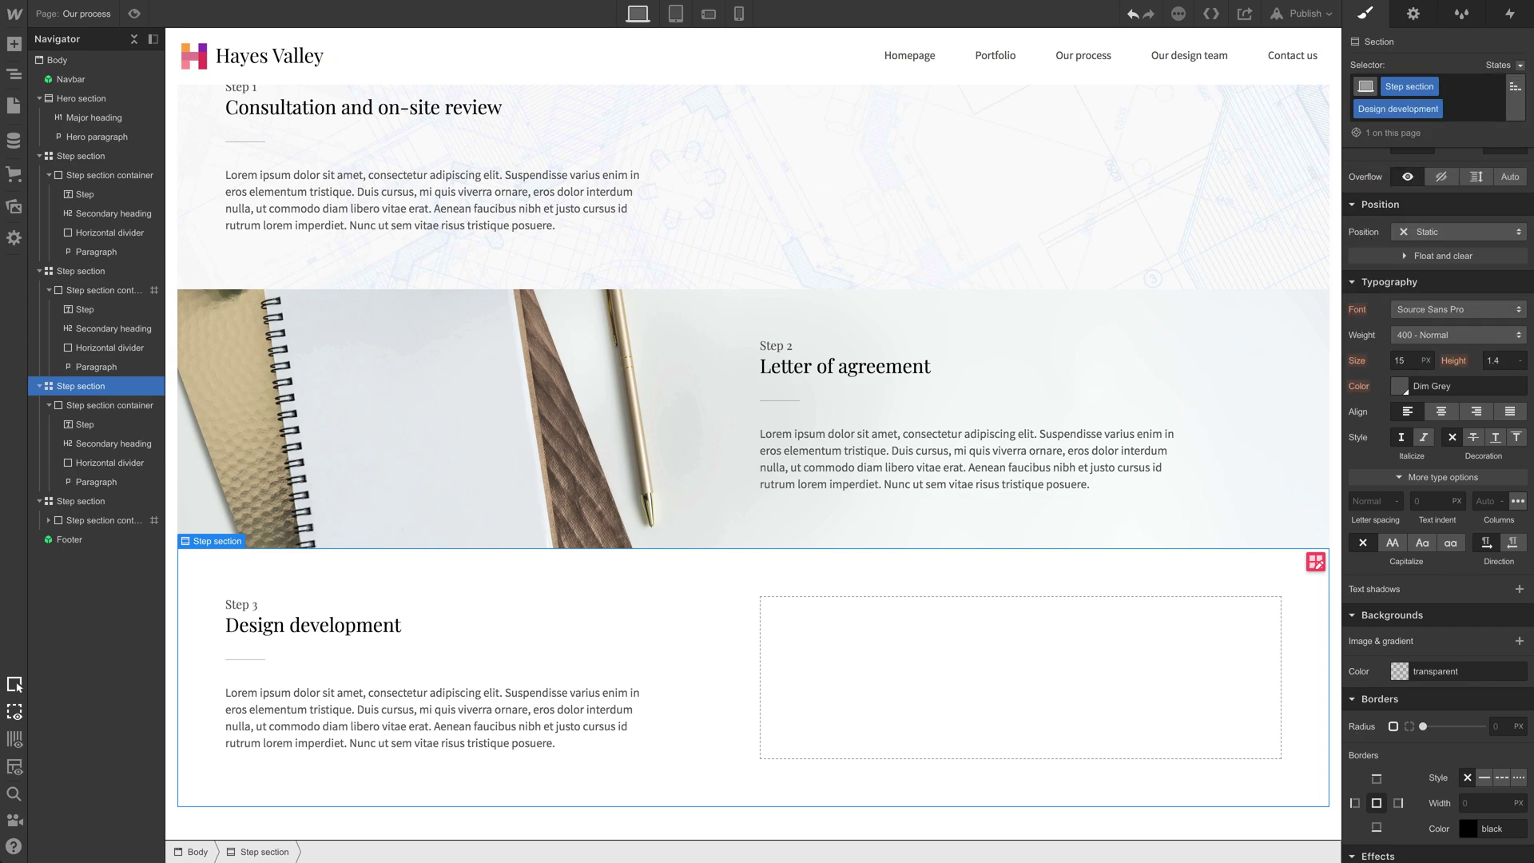
Step: Give the Step 3 section the background image Design development.jpg, sized to cover and positioned at the centre
left_click(1519, 641)
left_click(1438, 441)
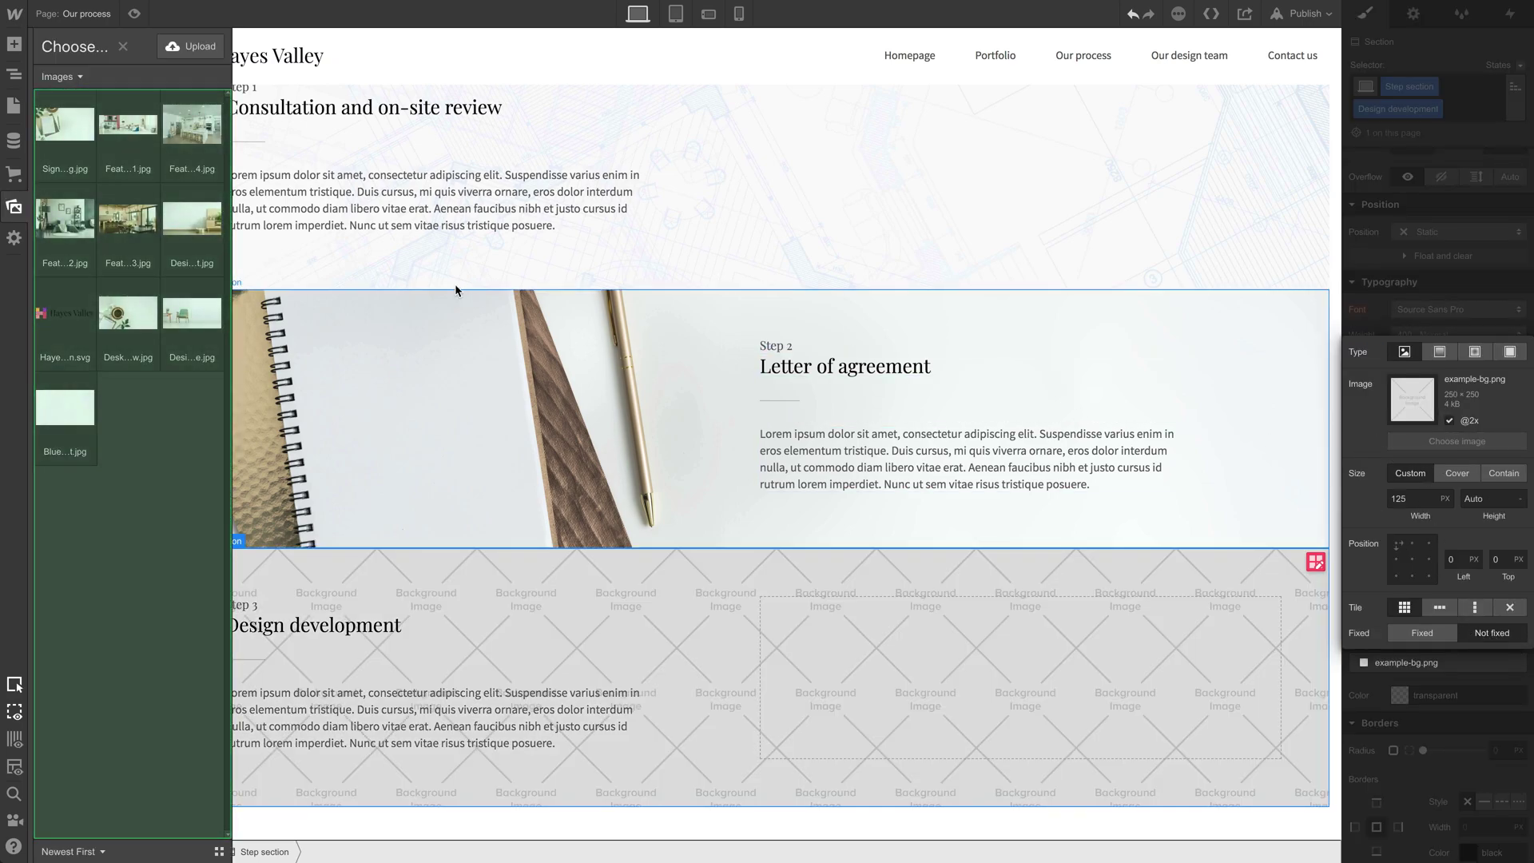
left_click(192, 217)
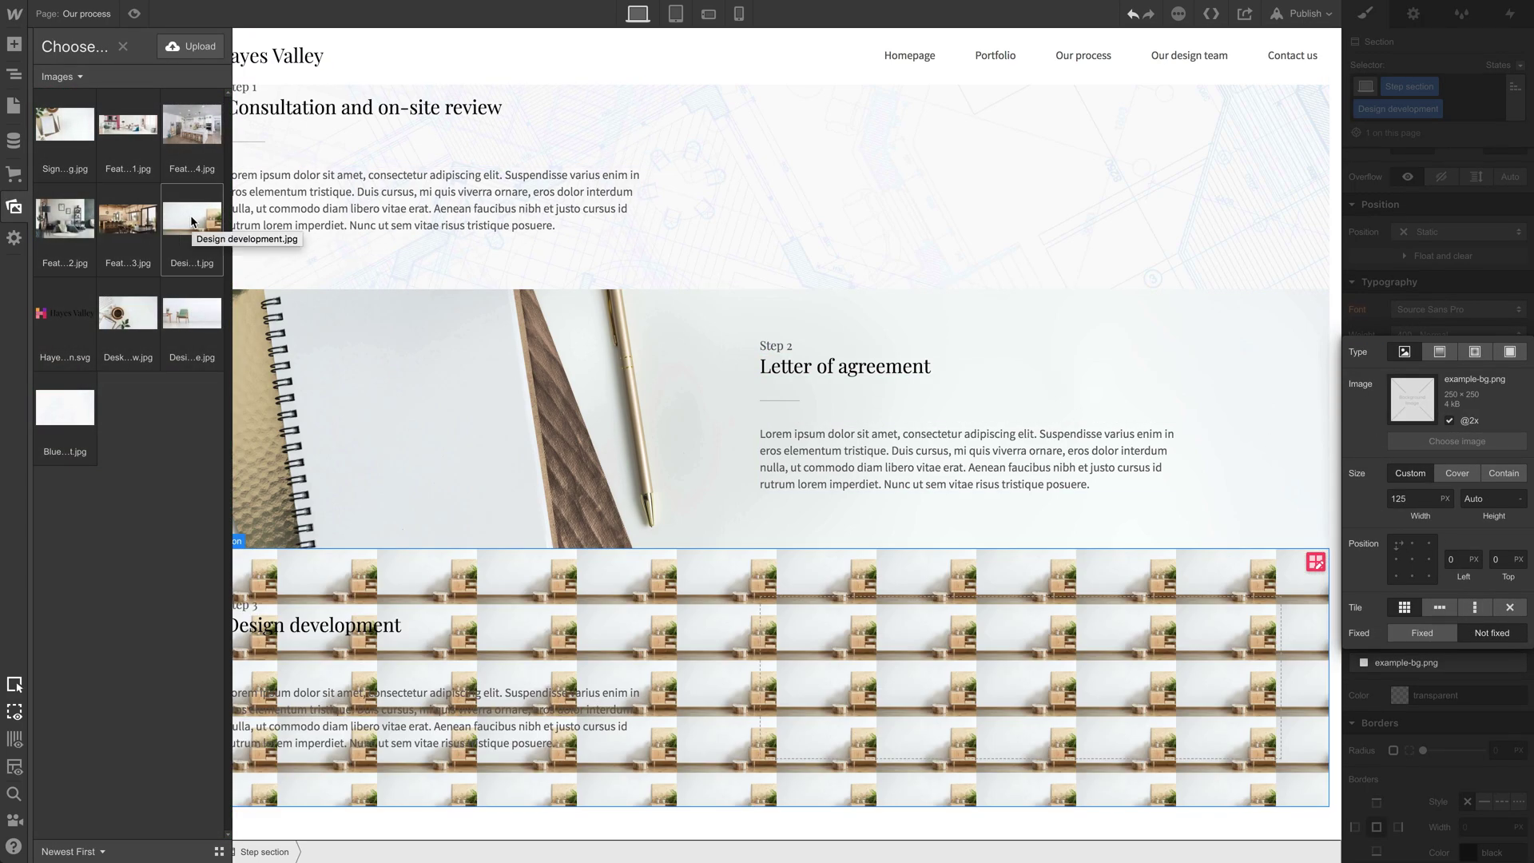
left_click(1457, 475)
left_click(1414, 560)
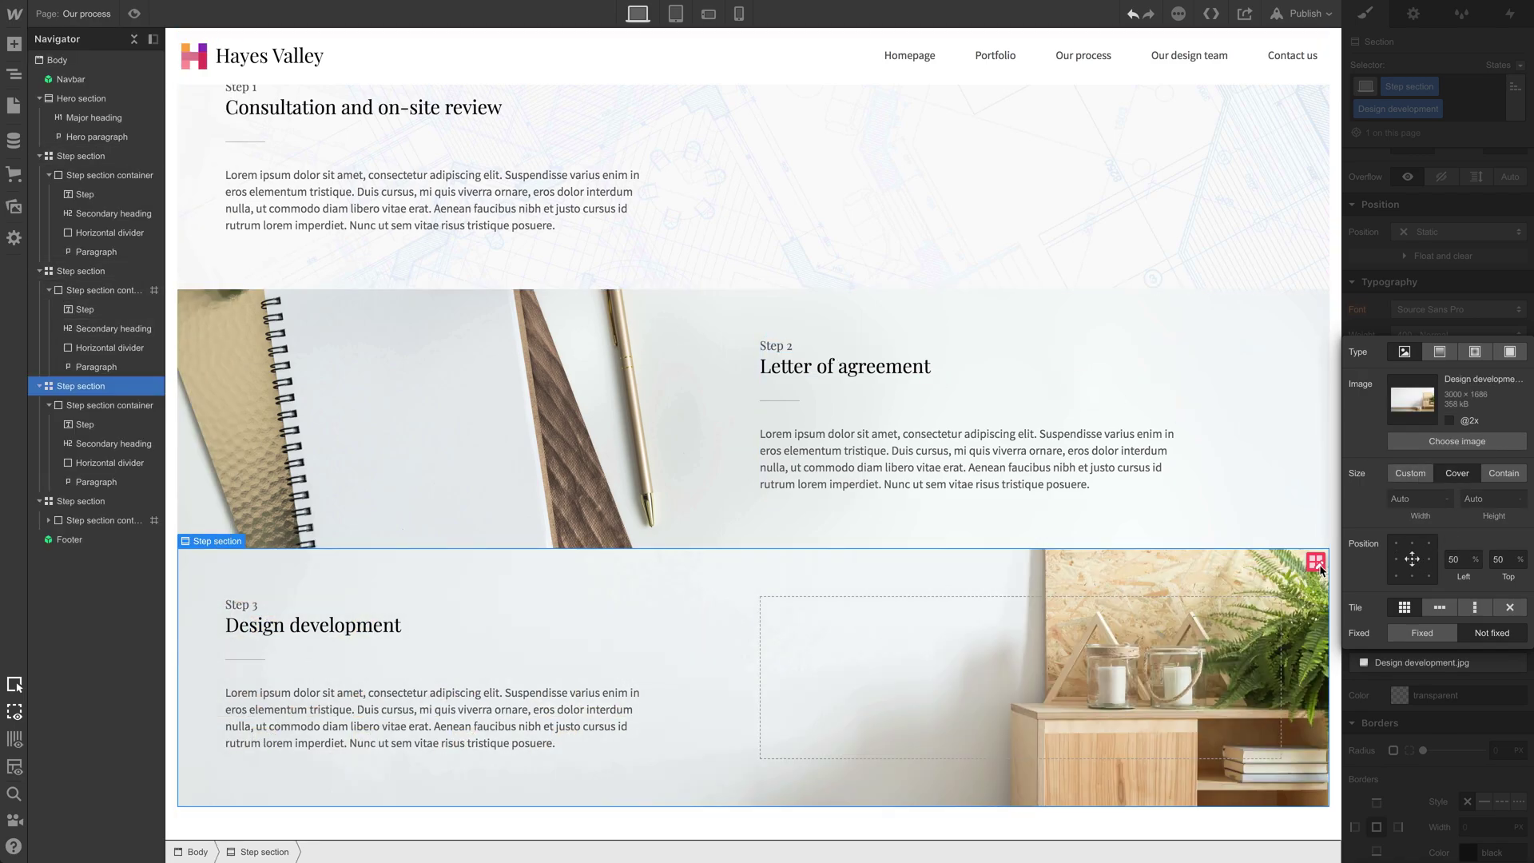
Step: Replace the Step 4 heading text with "Construction, installation, and design completion"
scroll(1028, 590, "down", 3)
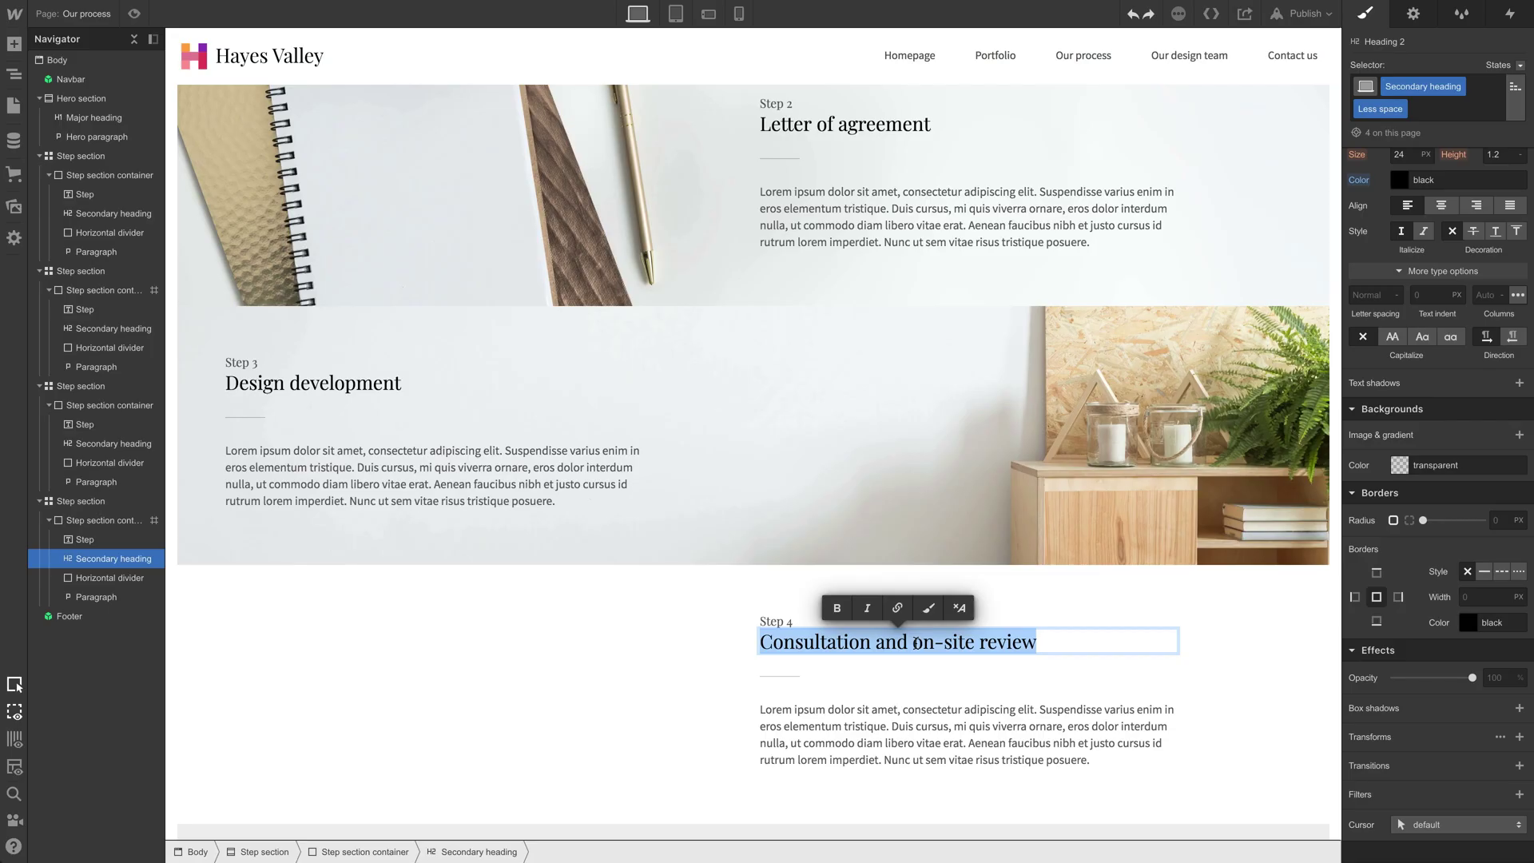
type("Construction, installation")
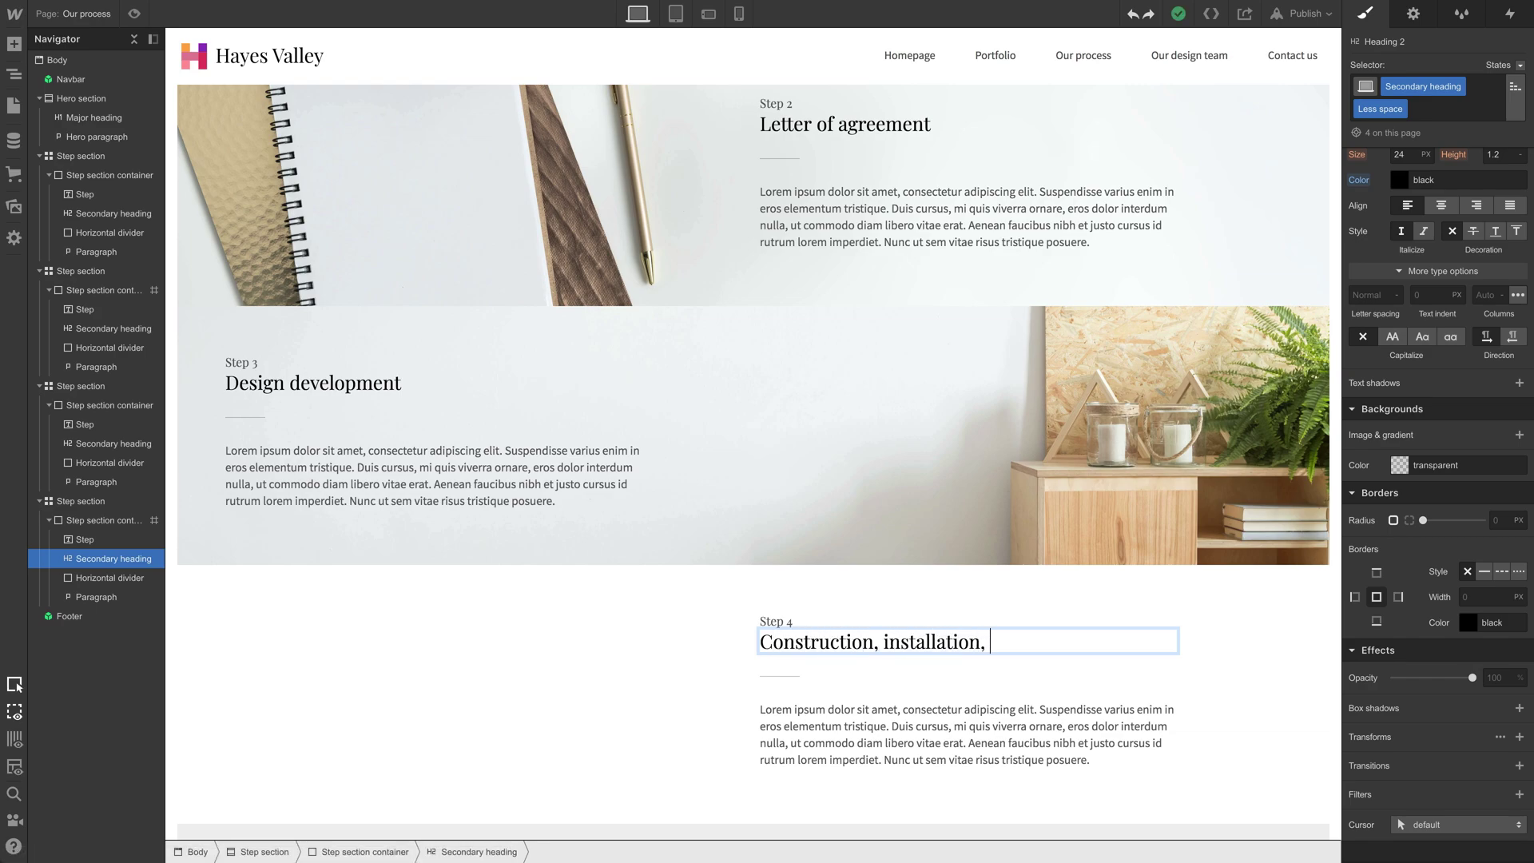
type(", and design completion")
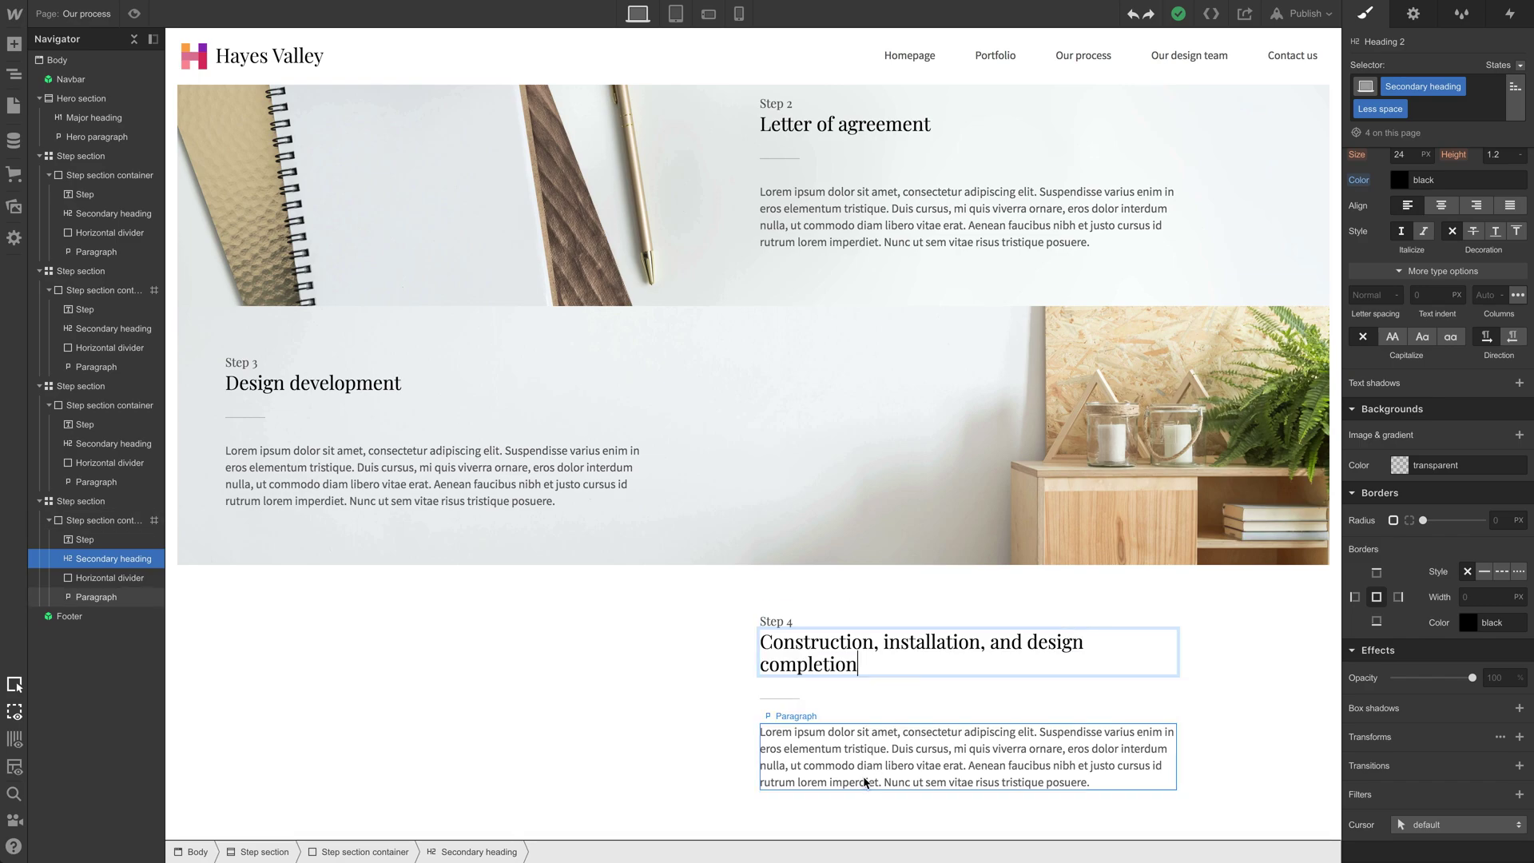
Step: Add a combo class named "Construction" to the Step 4 section
left_click(698, 753)
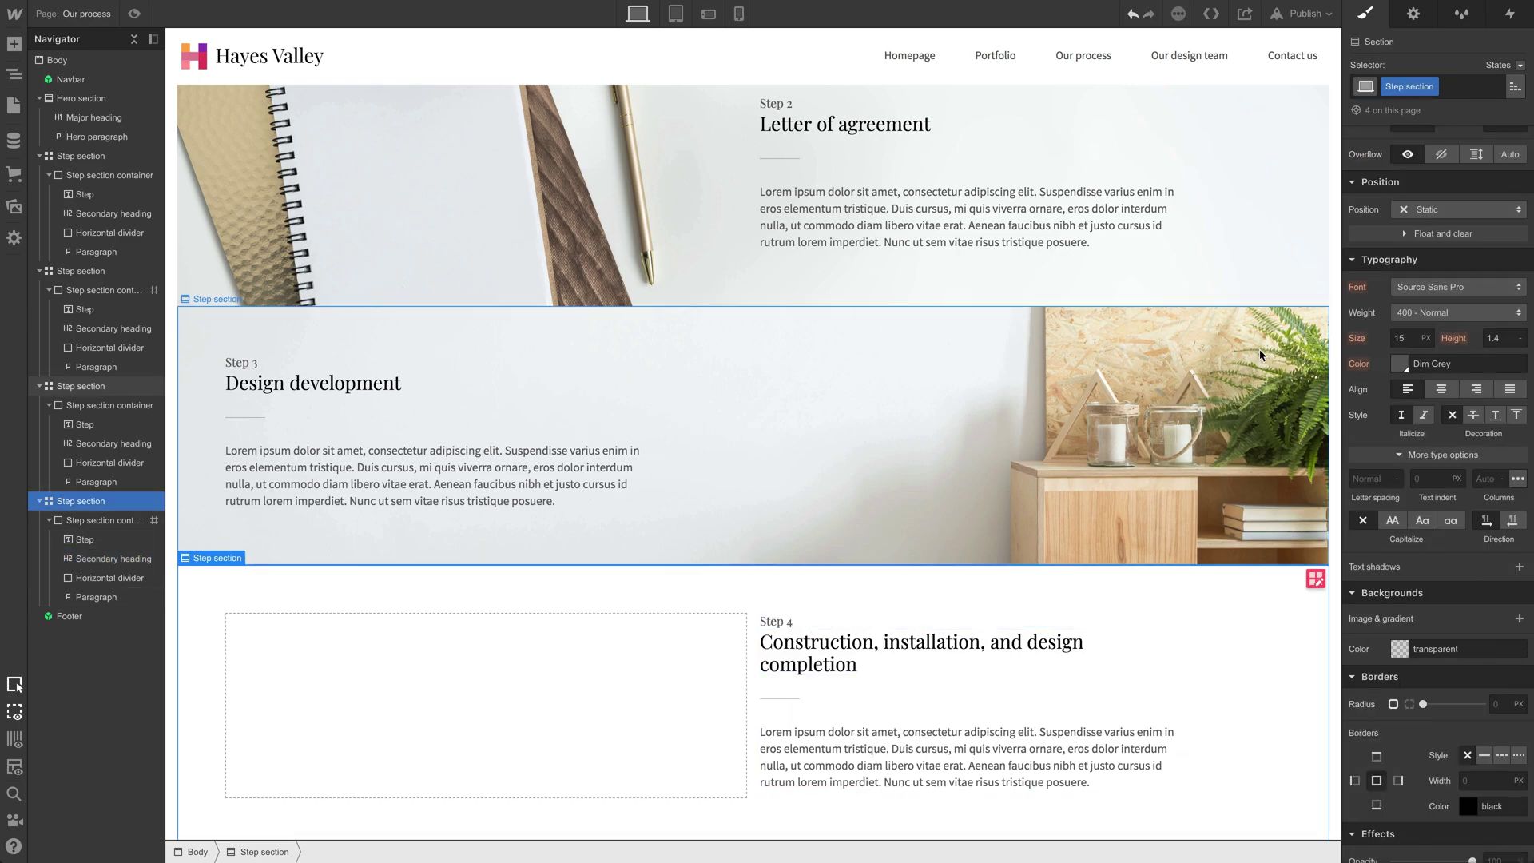
left_click(1467, 89)
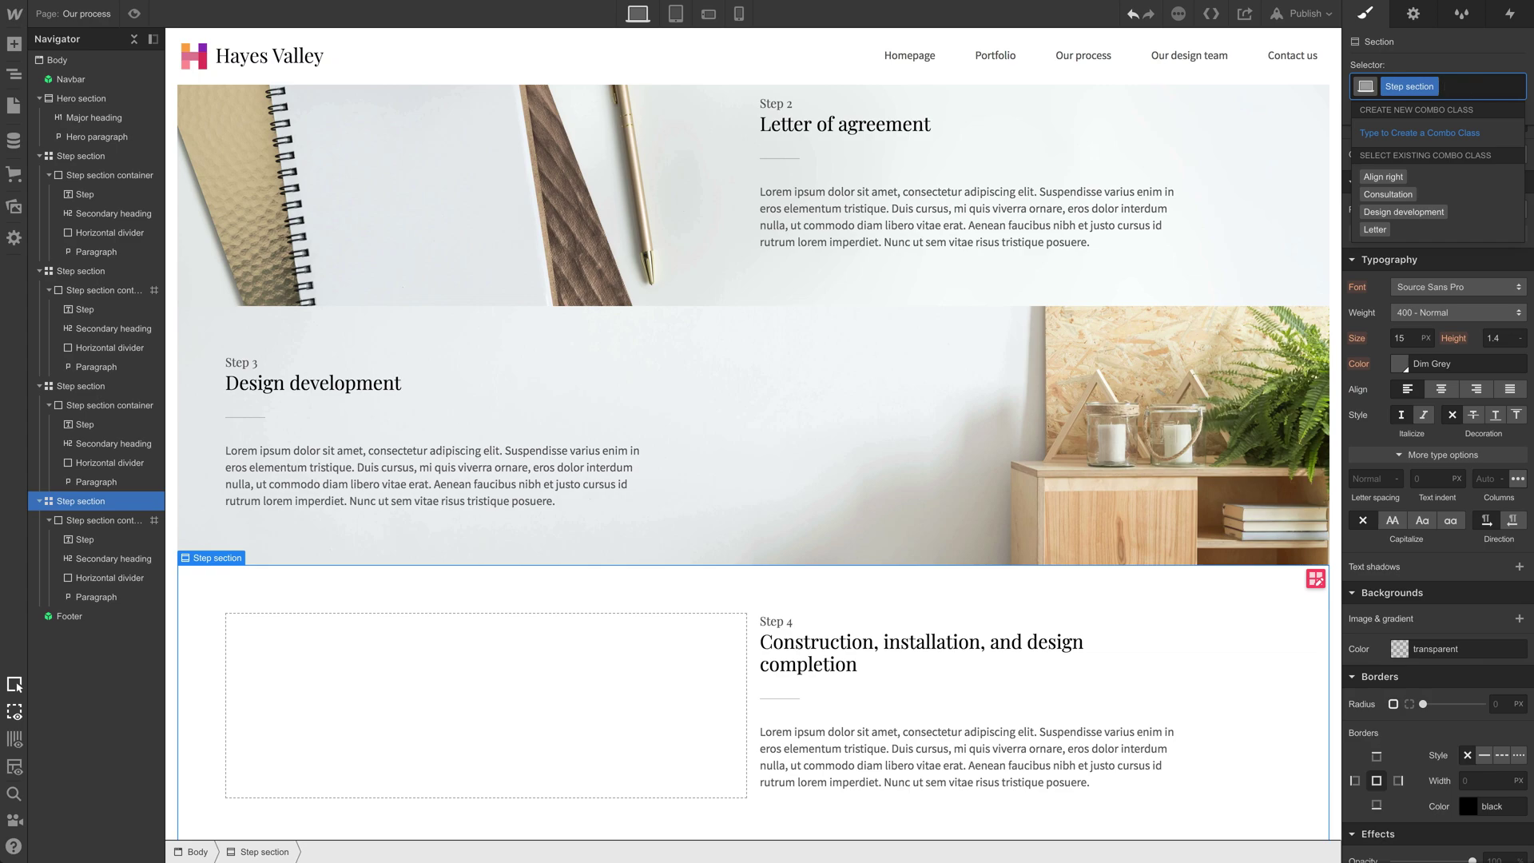
type("Construc")
key("Return")
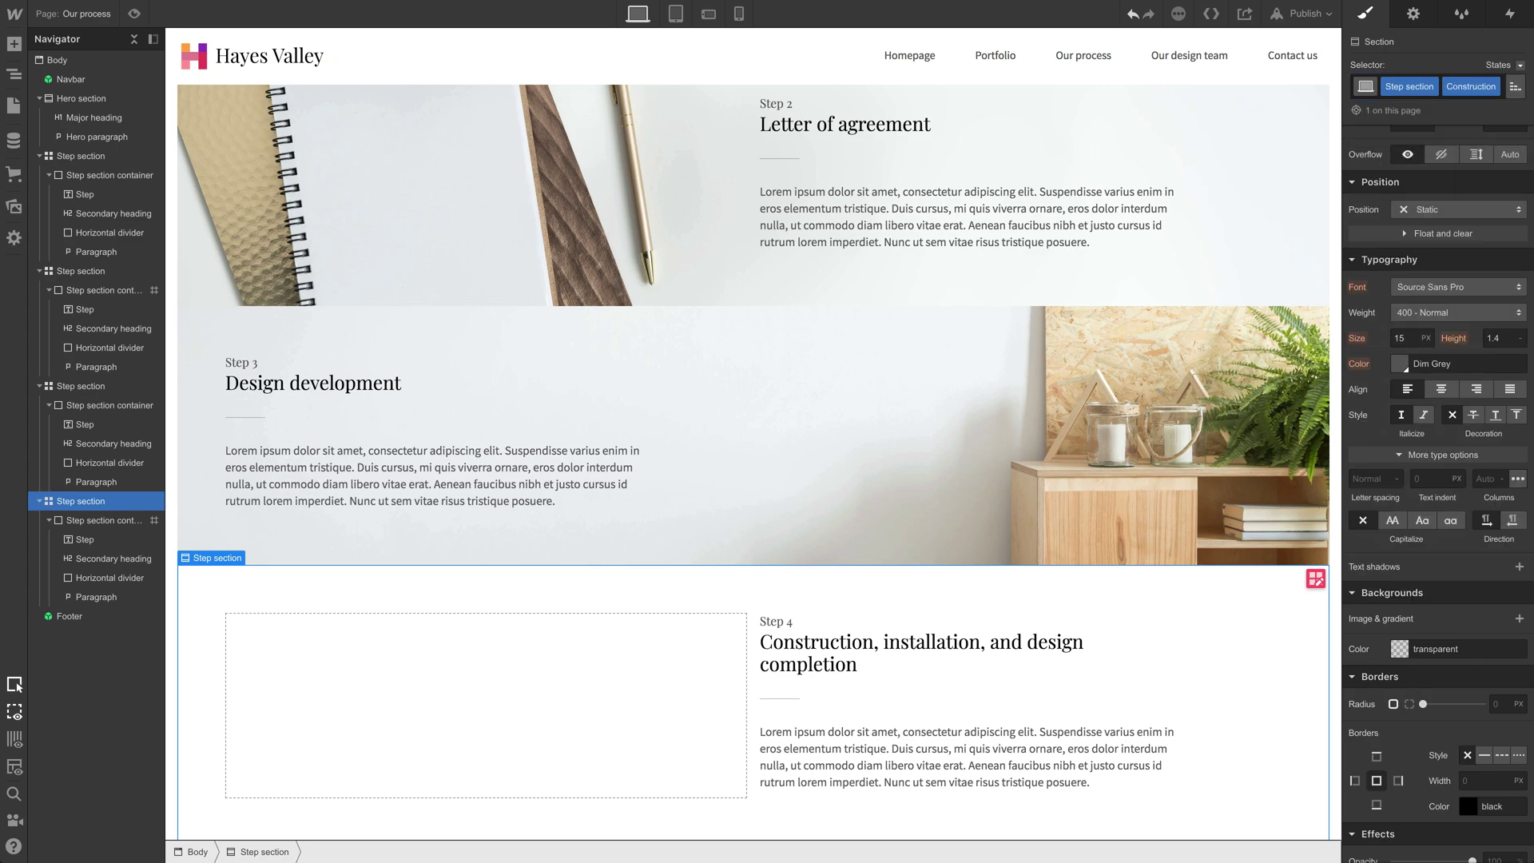
Step: Give the Step 4 section the background image Design complete.jpg, sized to cover and positioned at the centre
left_click(1520, 620)
left_click(1457, 419)
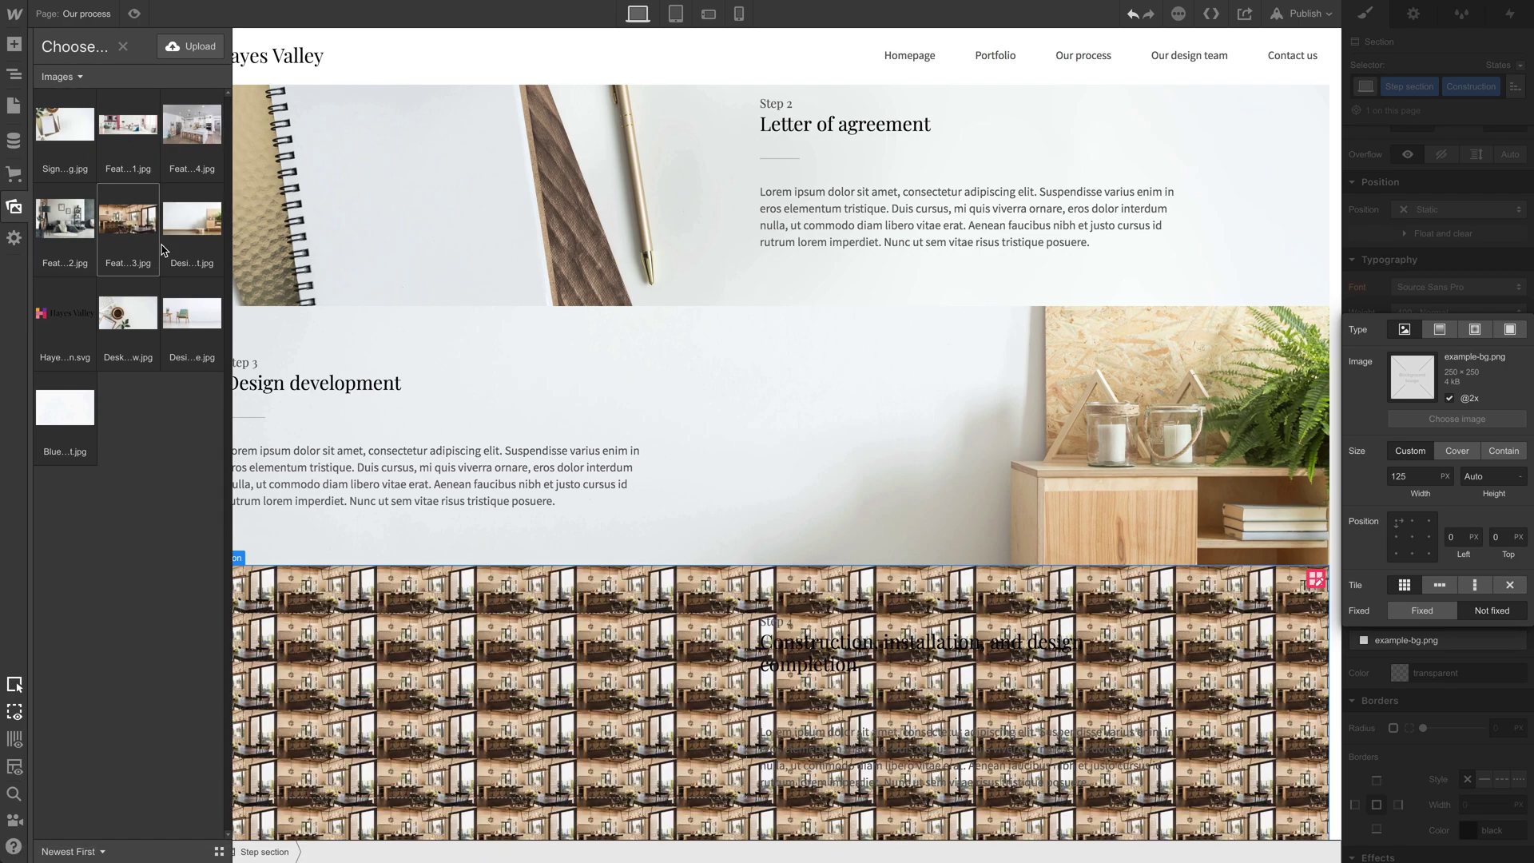
left_click(182, 334)
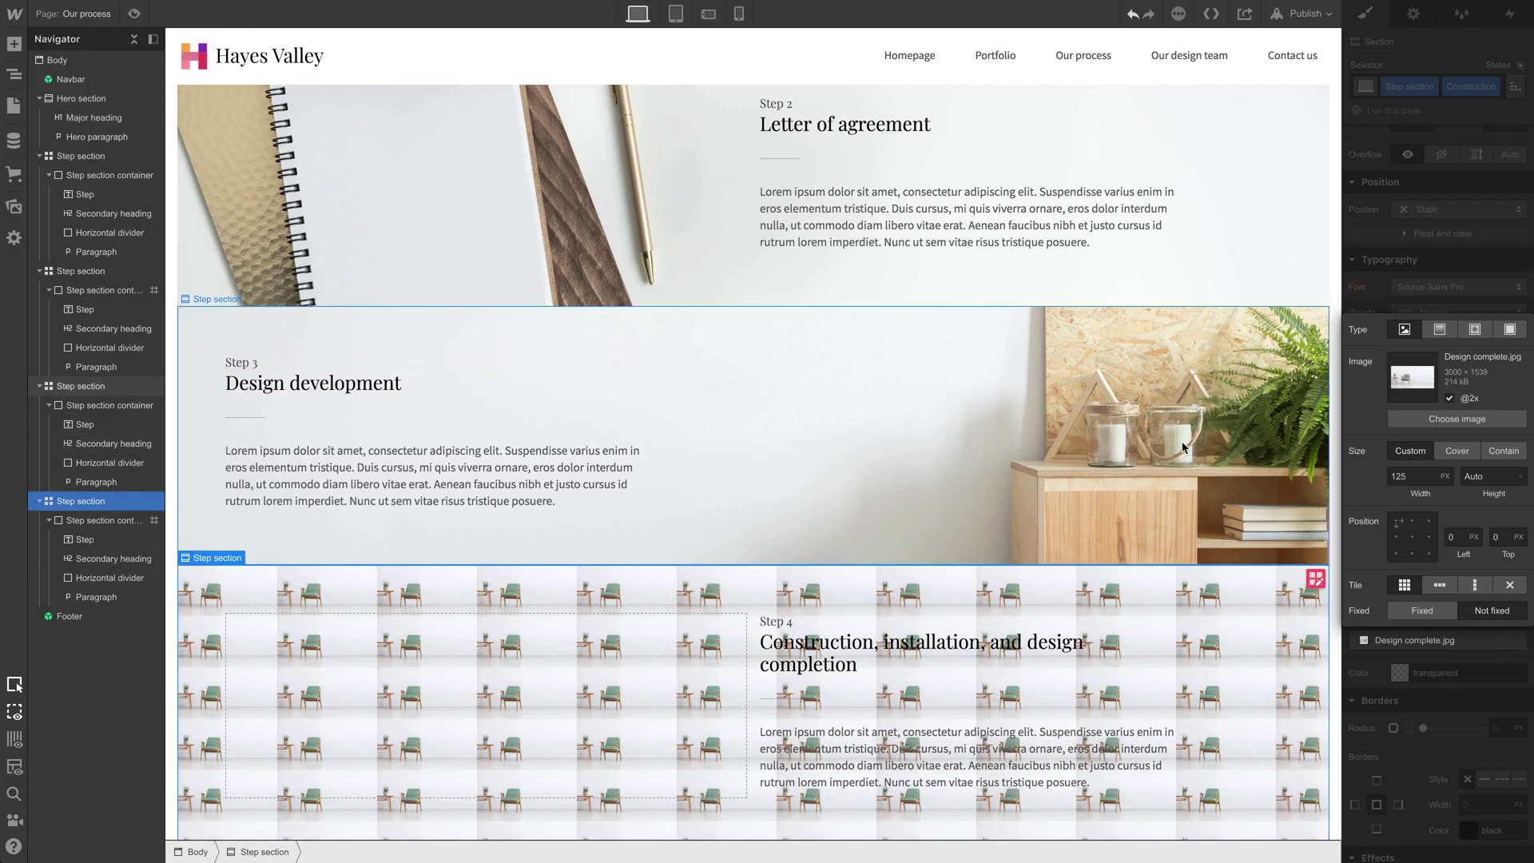
left_click(1457, 451)
left_click(1413, 538)
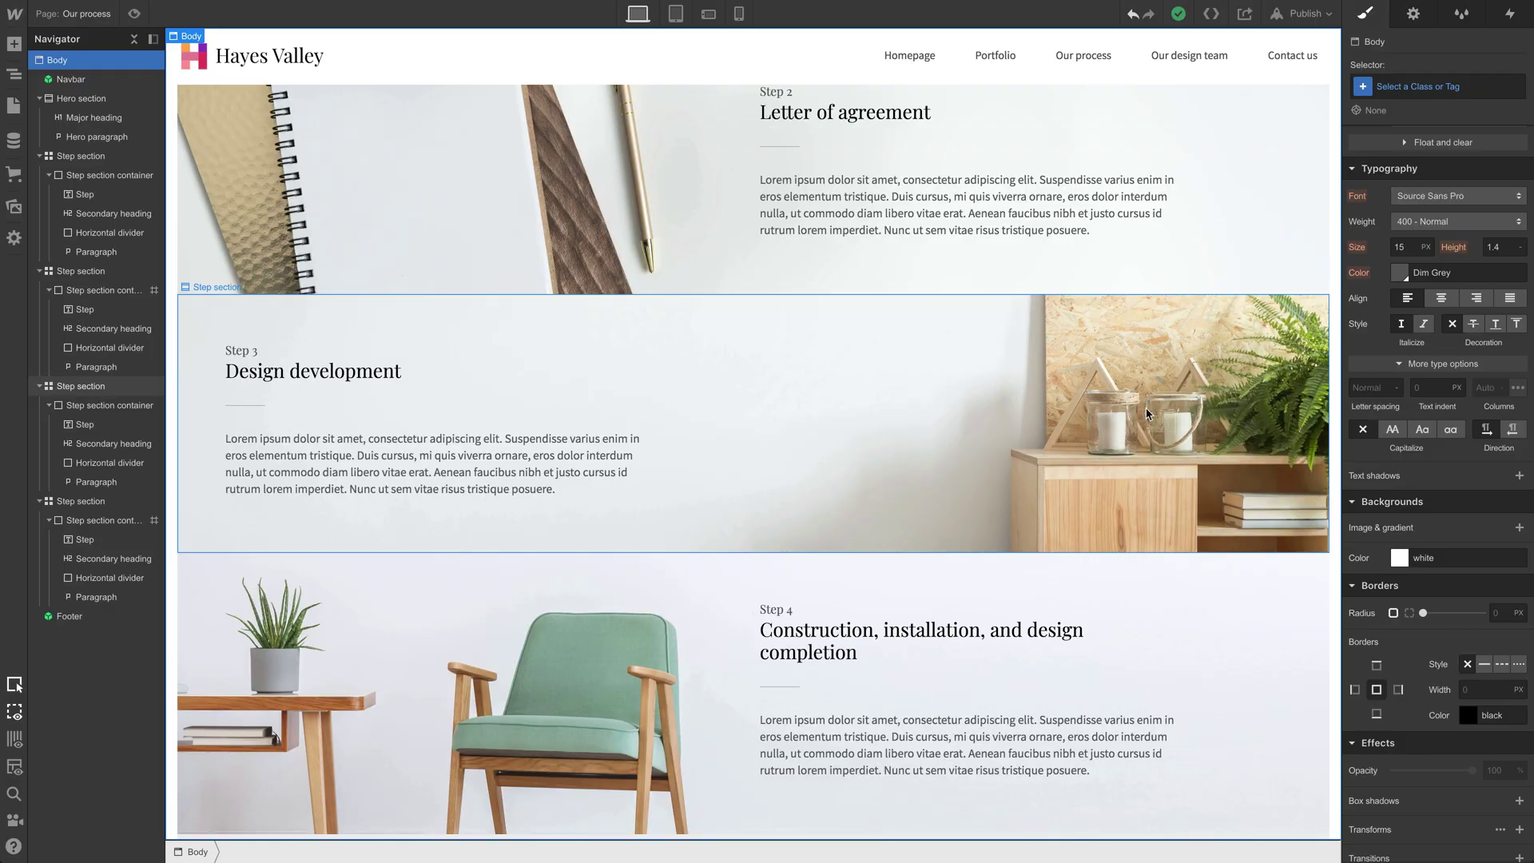
Step: Duplicate the Step 1 paragraph three times to test how the section adapts to more content
left_click(80, 386)
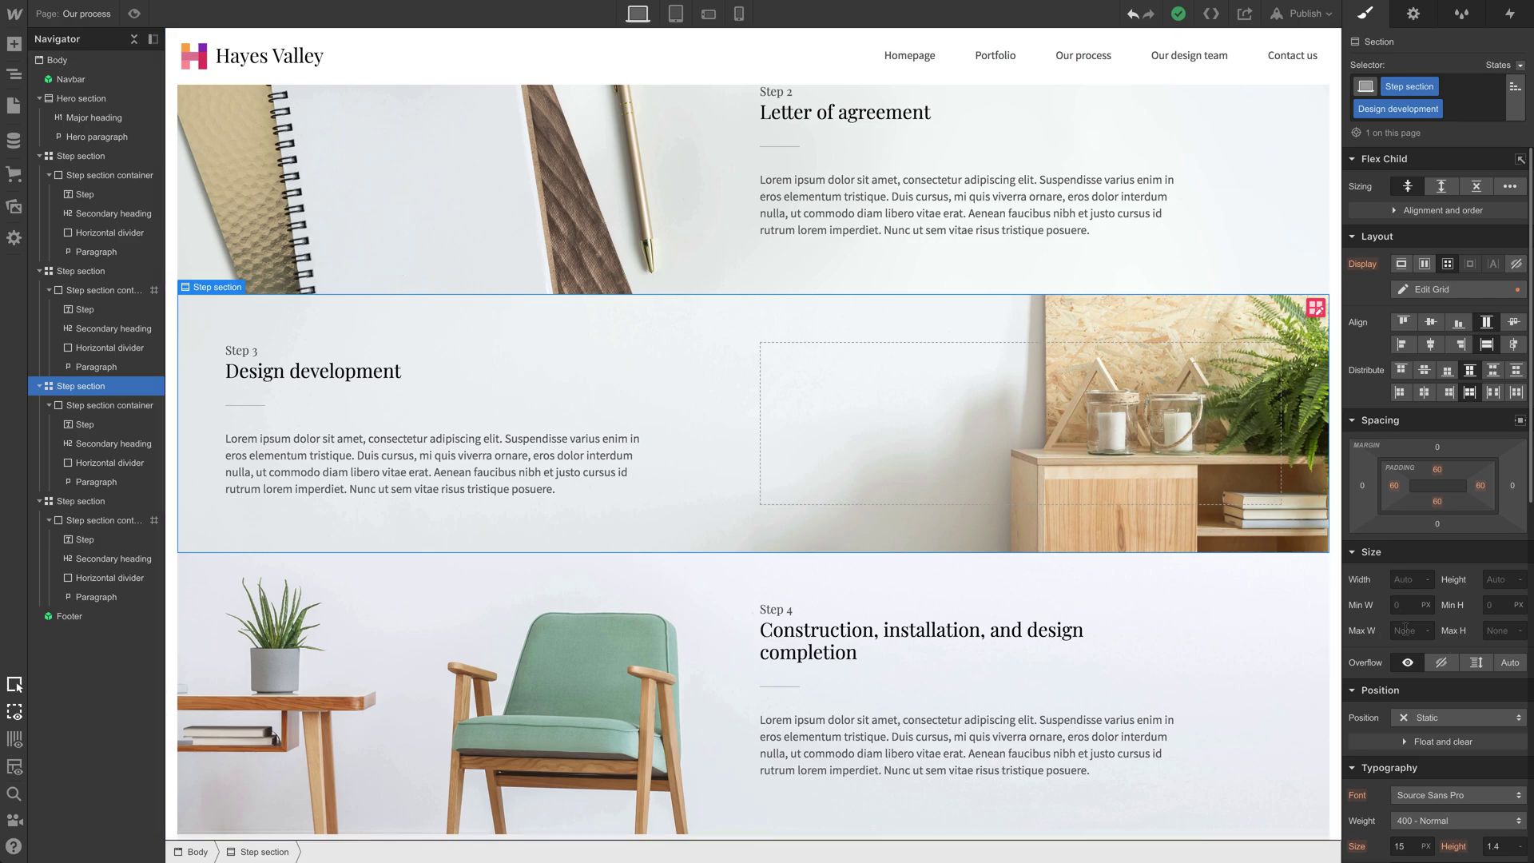
scroll(932, 577, "up", 9)
scroll(893, 589, "down", 4)
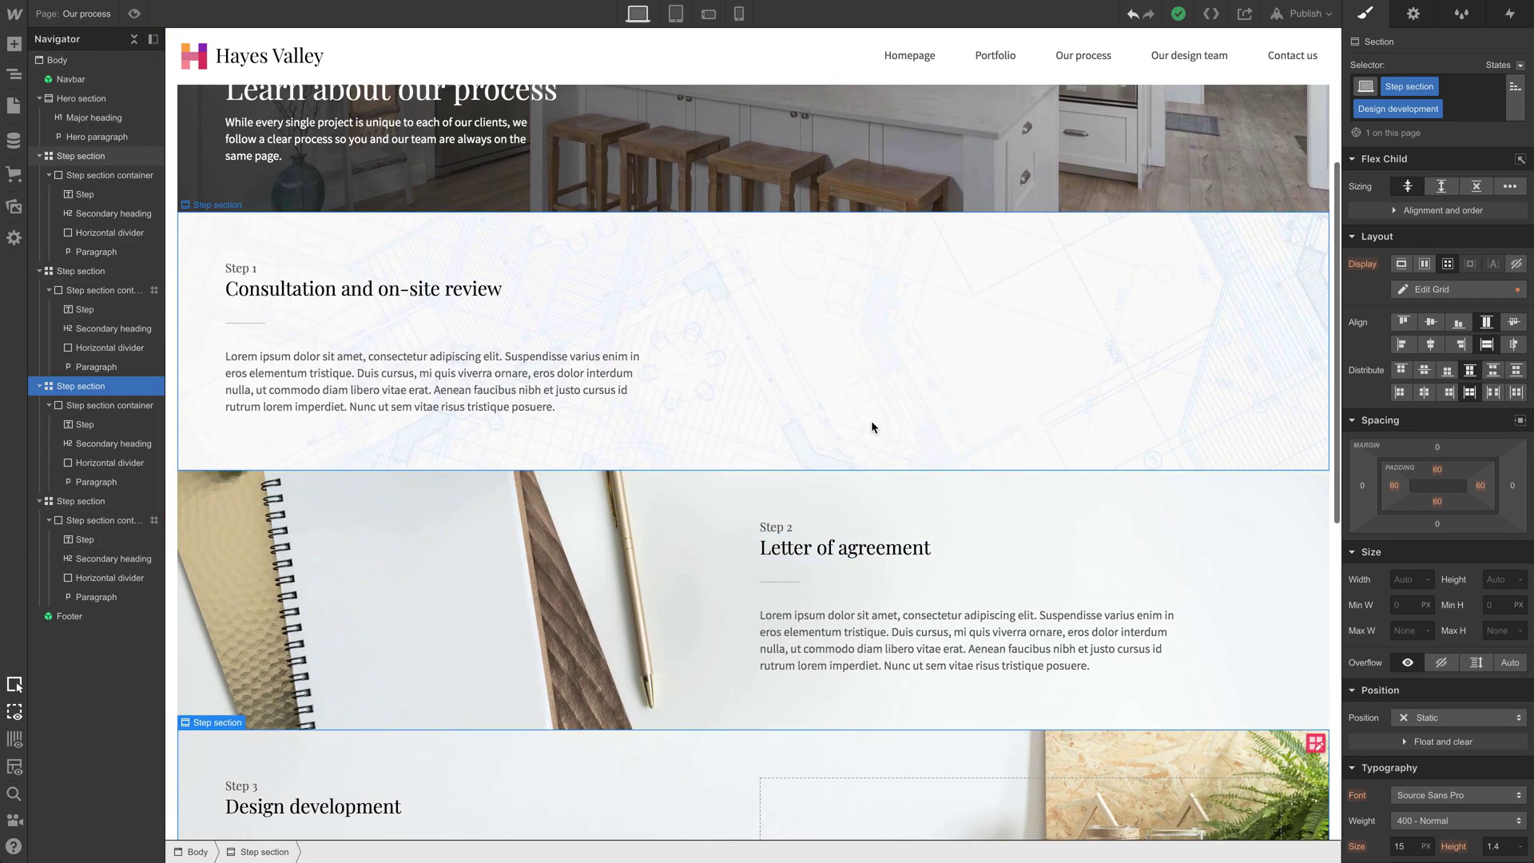
left_click(872, 428)
left_click(496, 379)
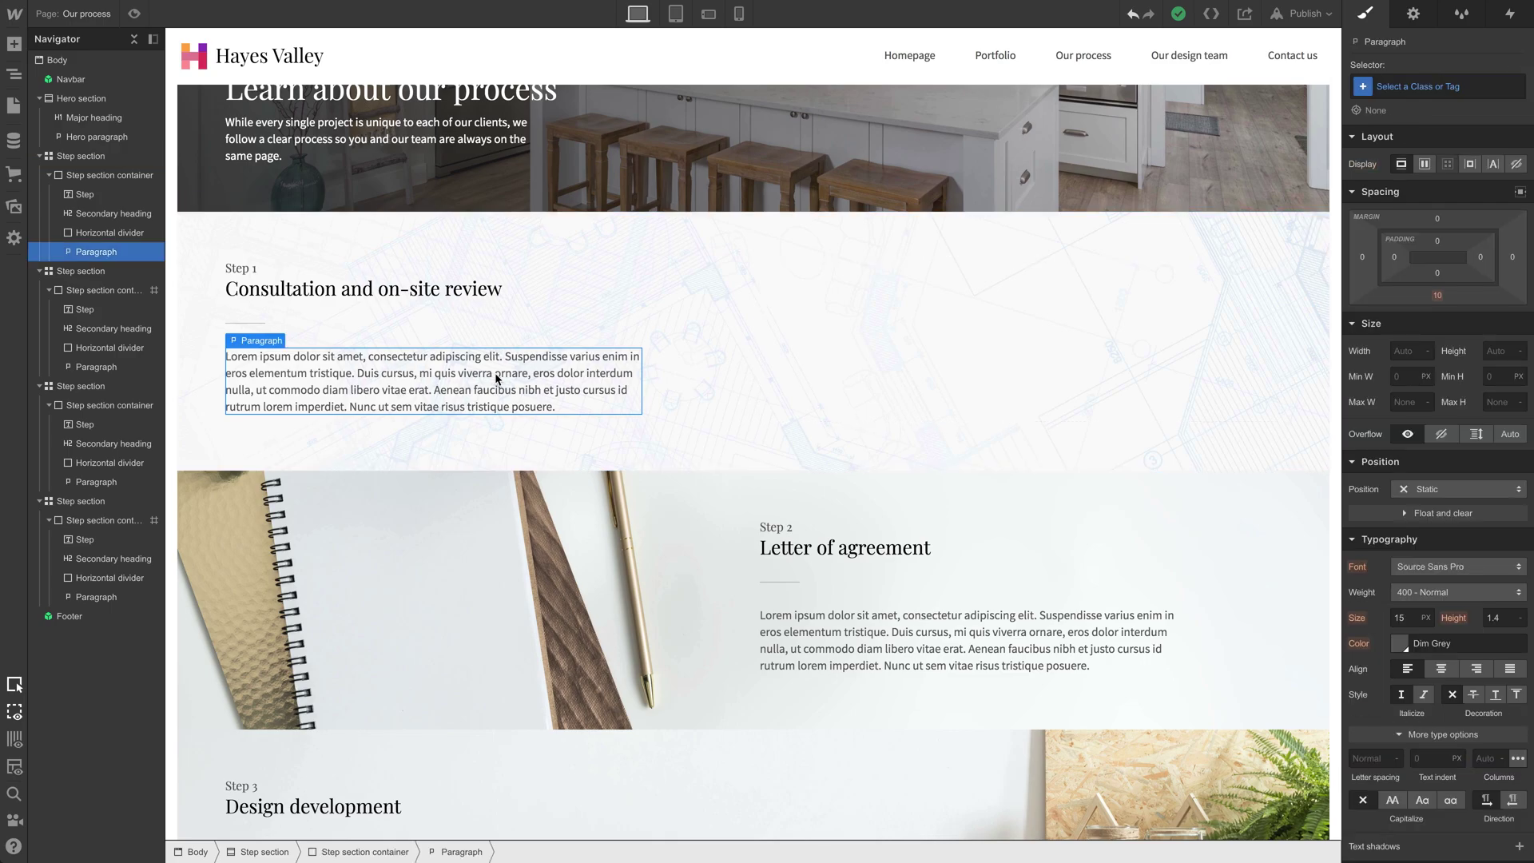
key("ctrl+d")
key("ctrl+d")
key("ctrl+d")
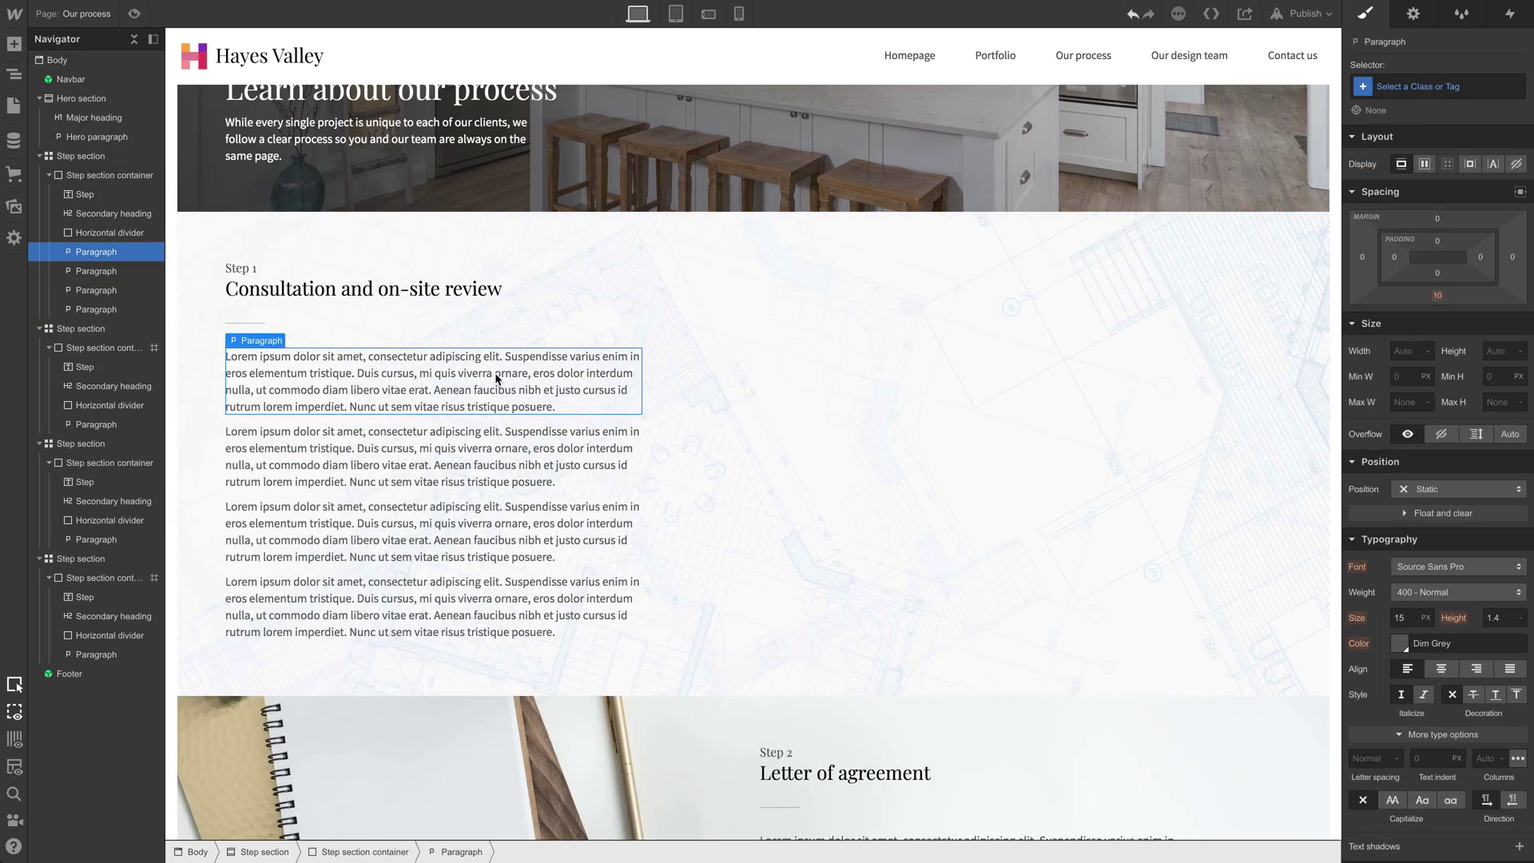
Step: Check the page with the longer Step 1 section and remove the three duplicate paragraphs
scroll(493, 359, "down", 1)
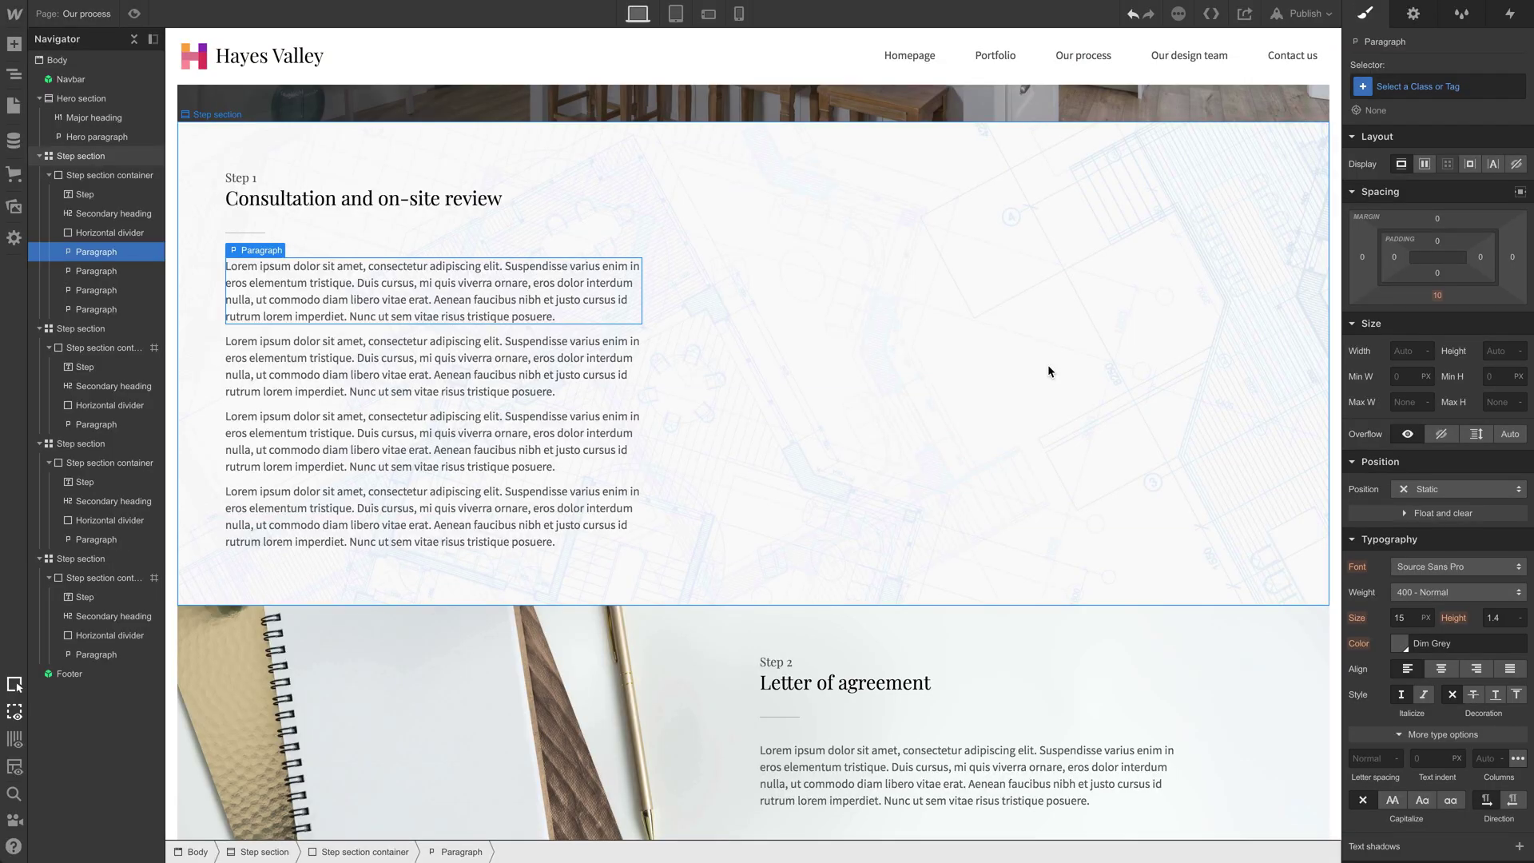
scroll(543, 363, "down", 4)
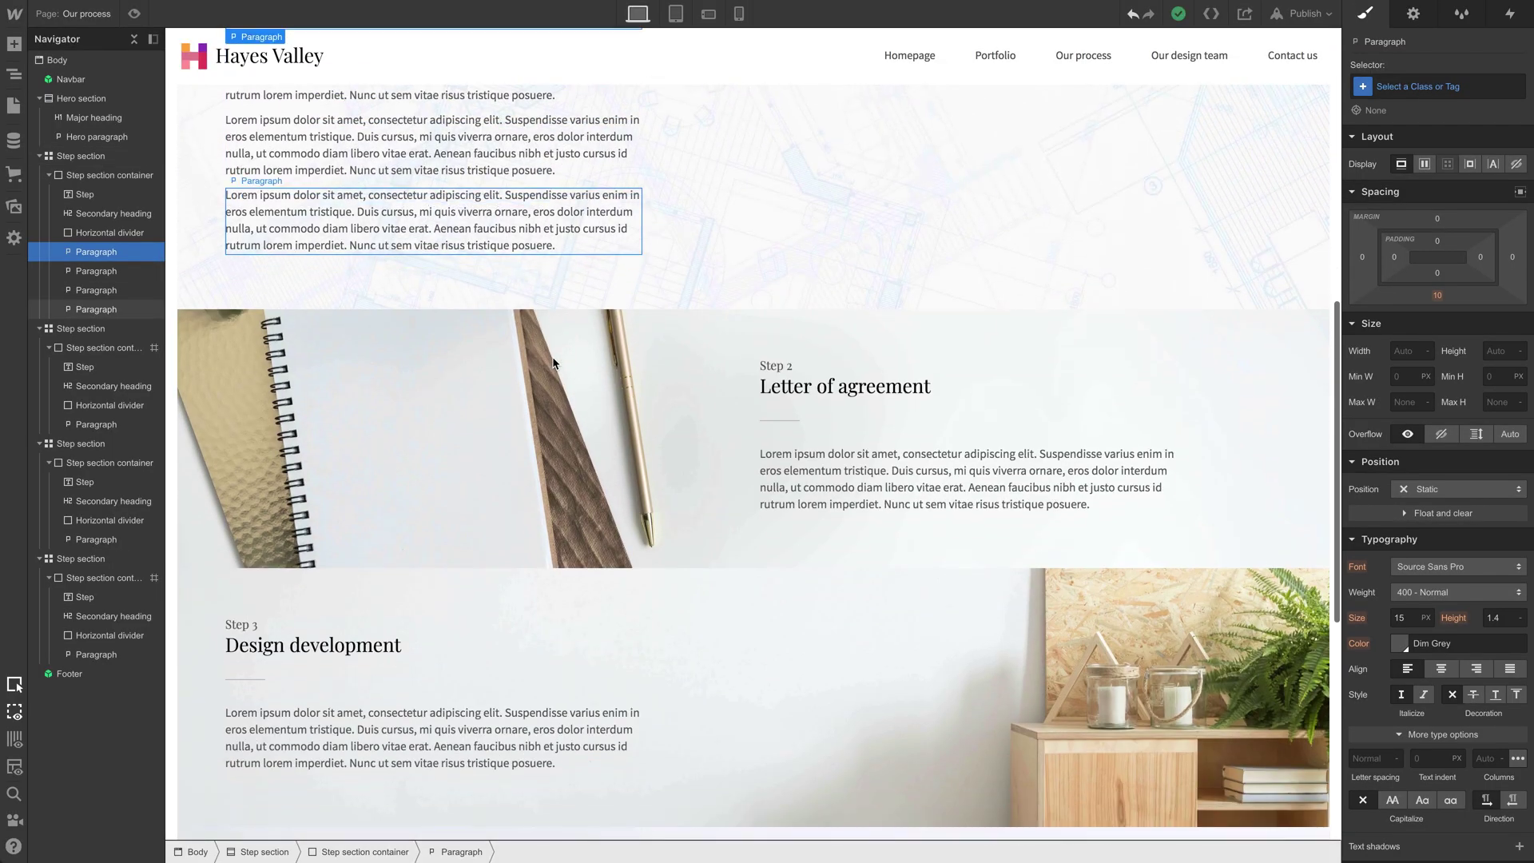
scroll(539, 256, "up", 4)
scroll(479, 438, "down", 6)
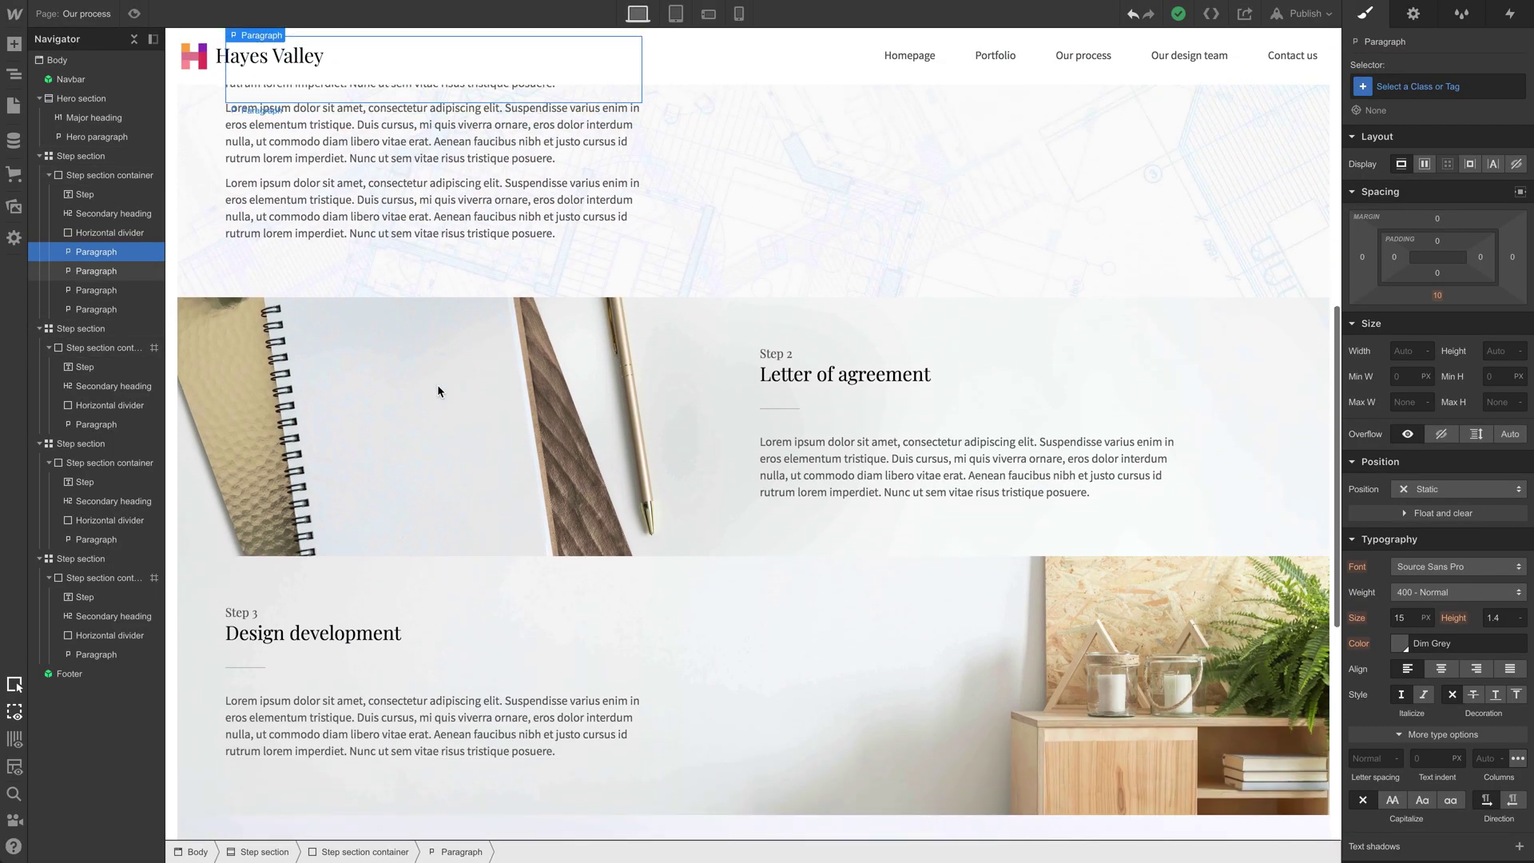
scroll(479, 388, "up", 5)
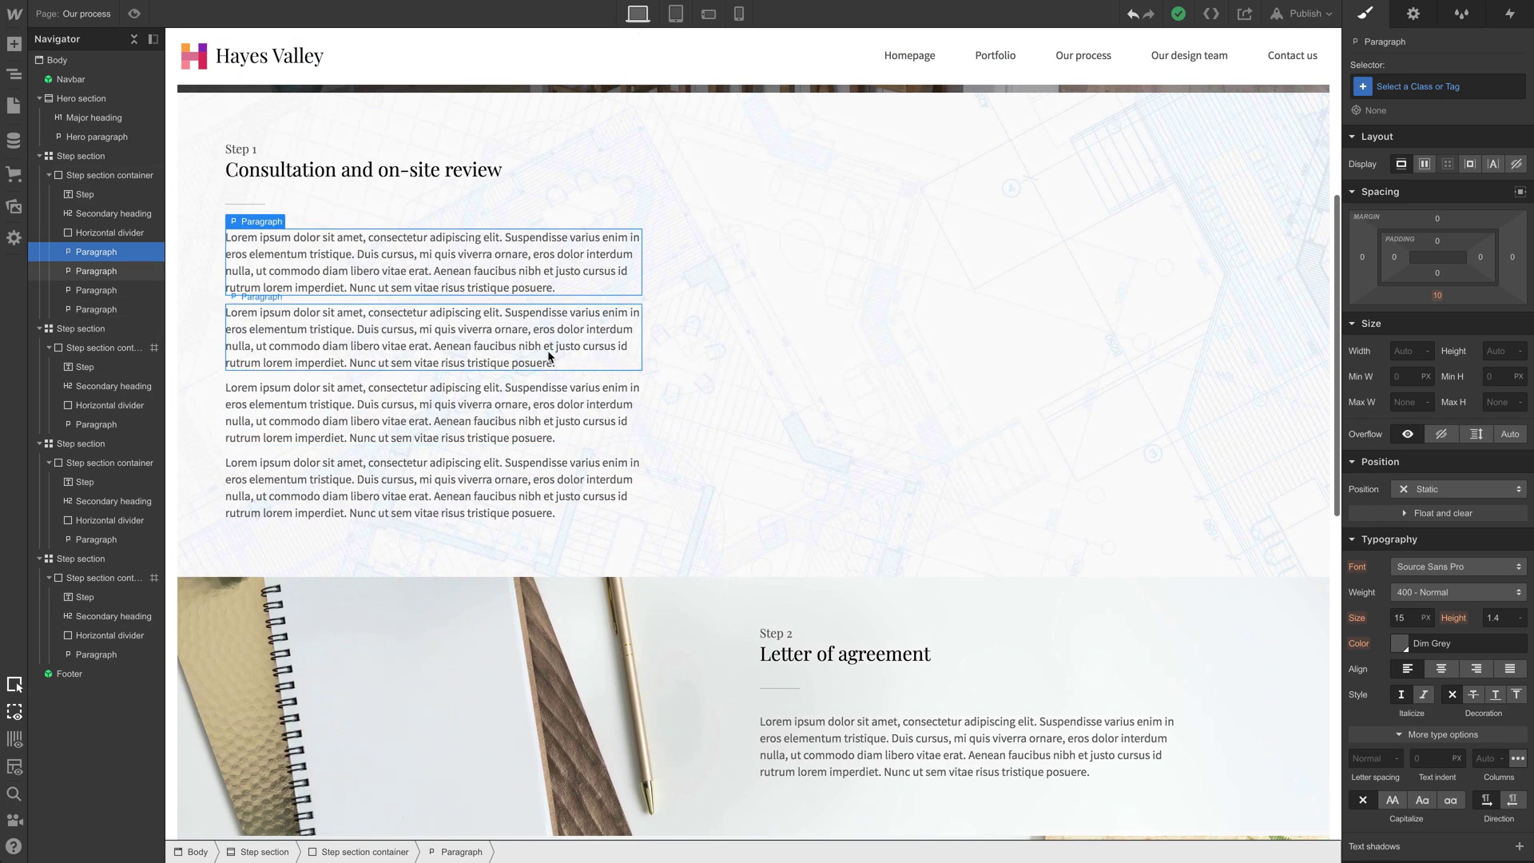
key("Delete")
key("Delete")
key("Delete")
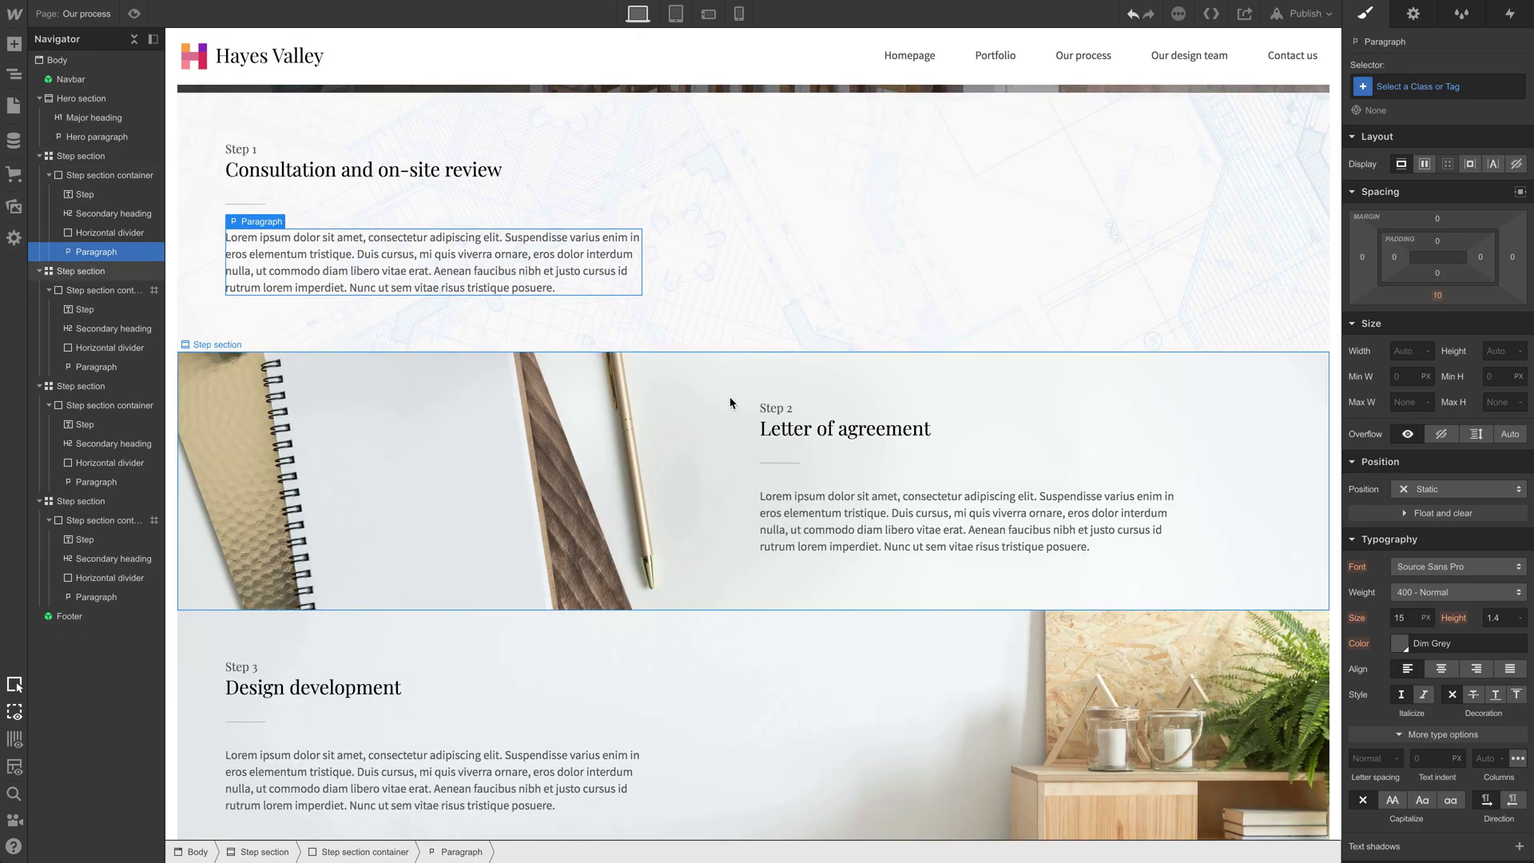
scroll(689, 431, "down", 4)
left_click(423, 512)
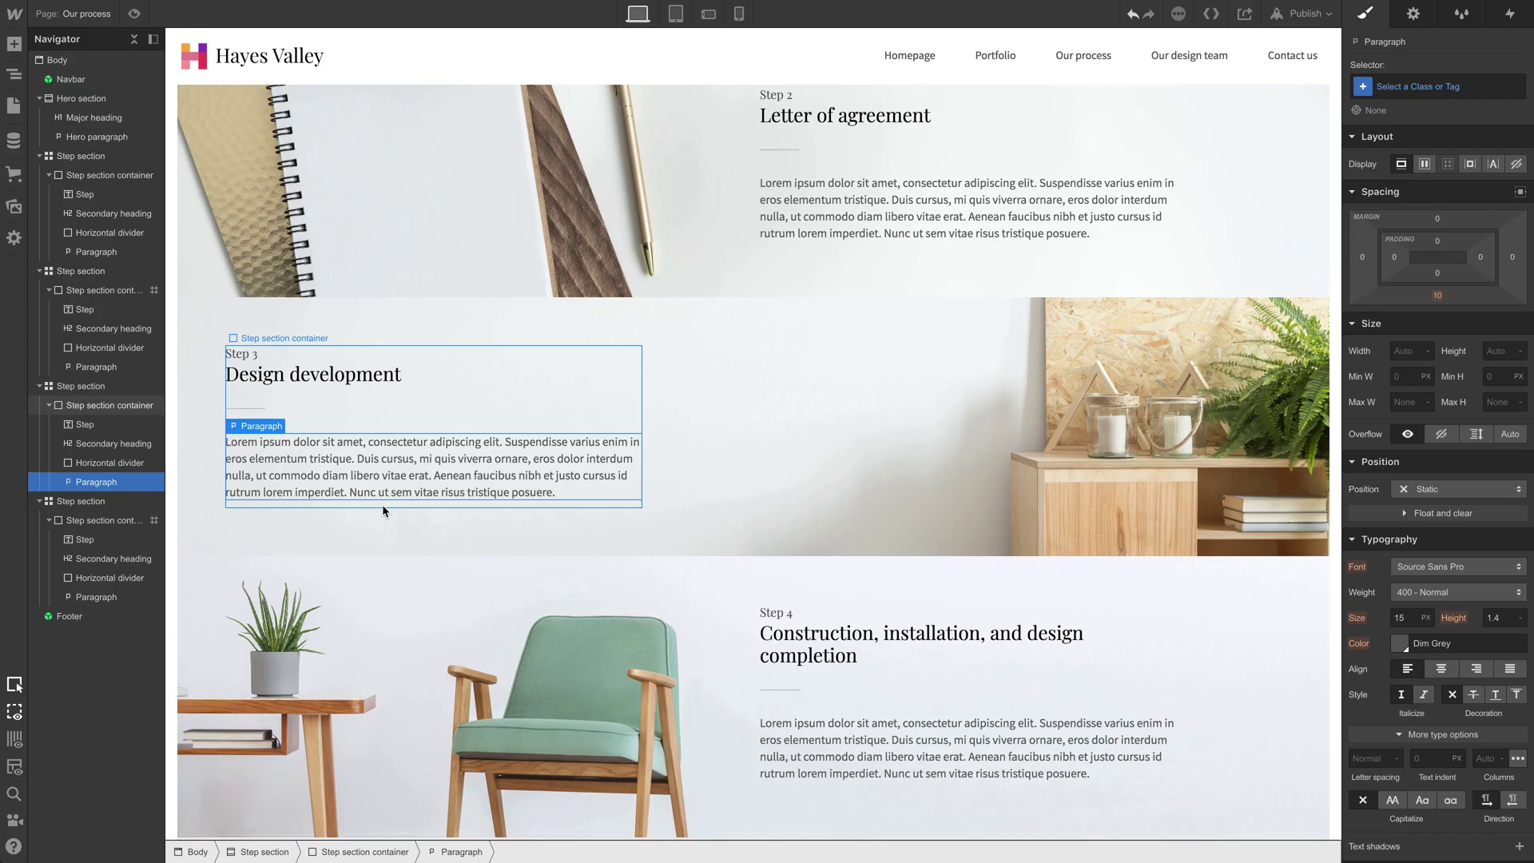
scroll(383, 507, "down", 2)
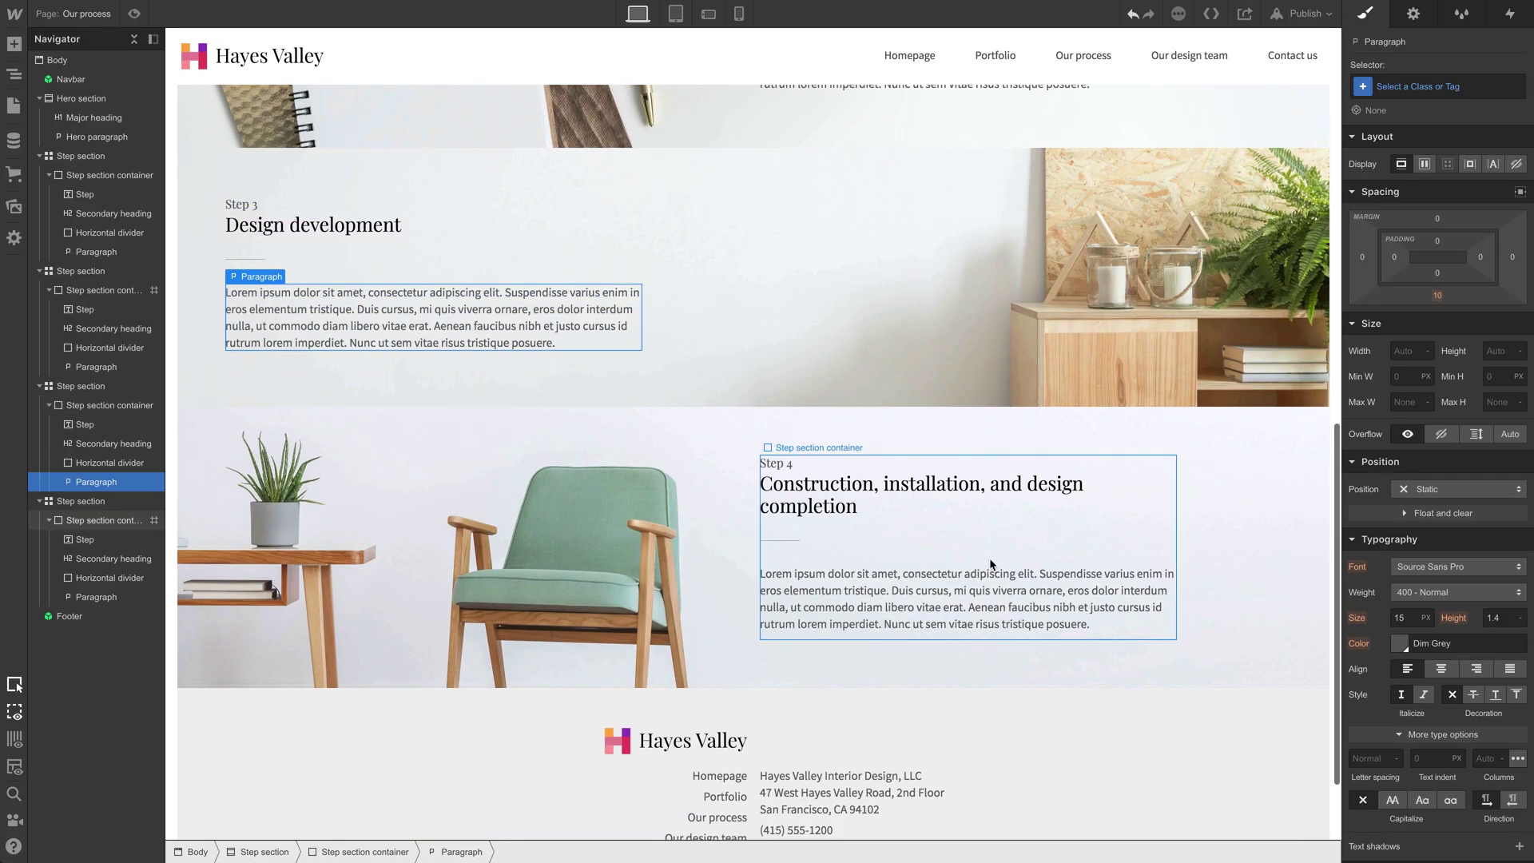
left_click(845, 510)
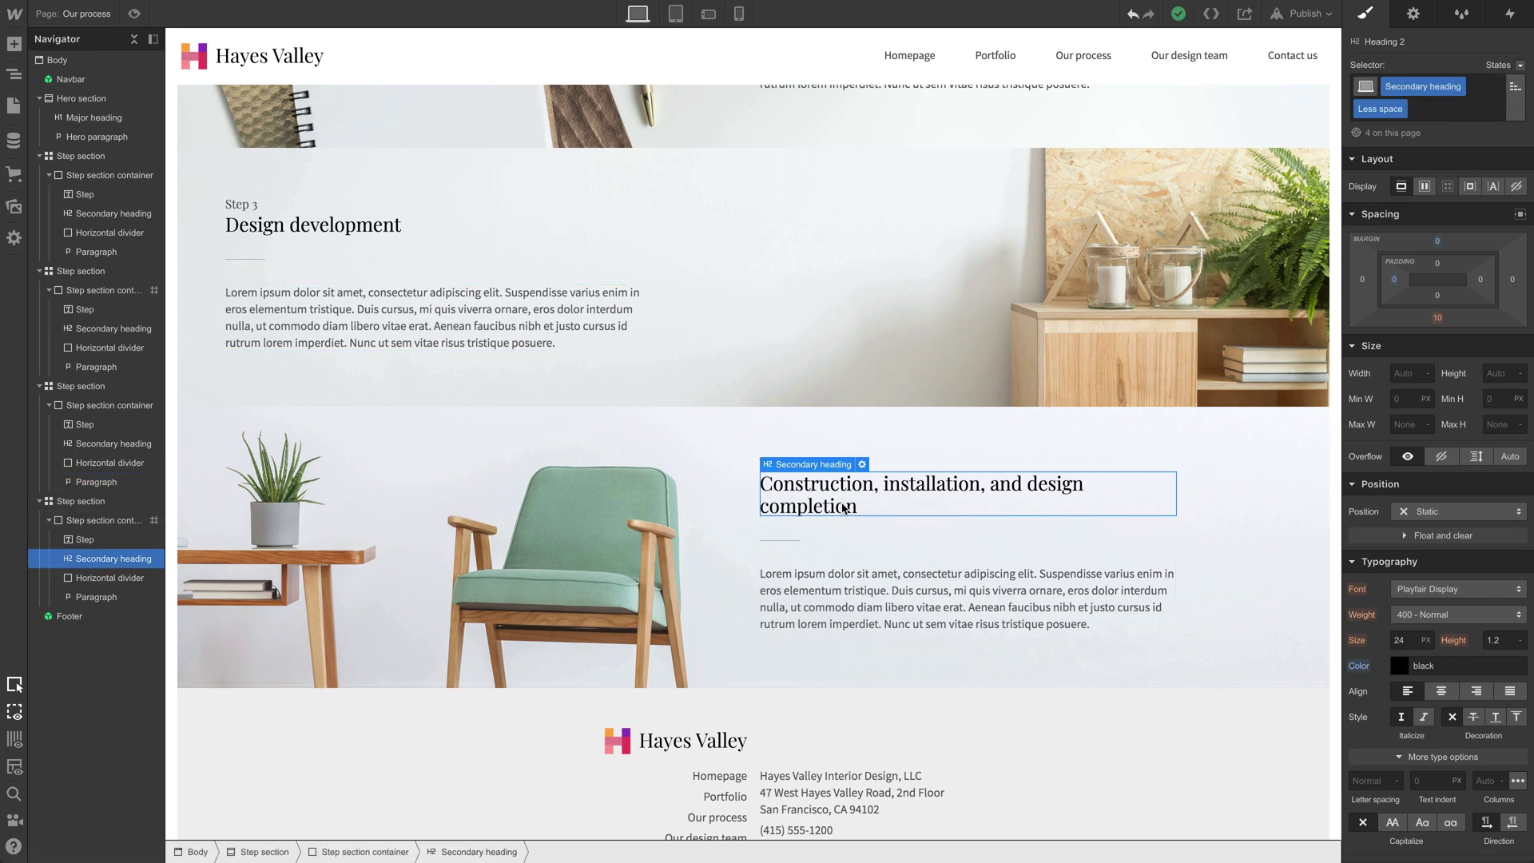